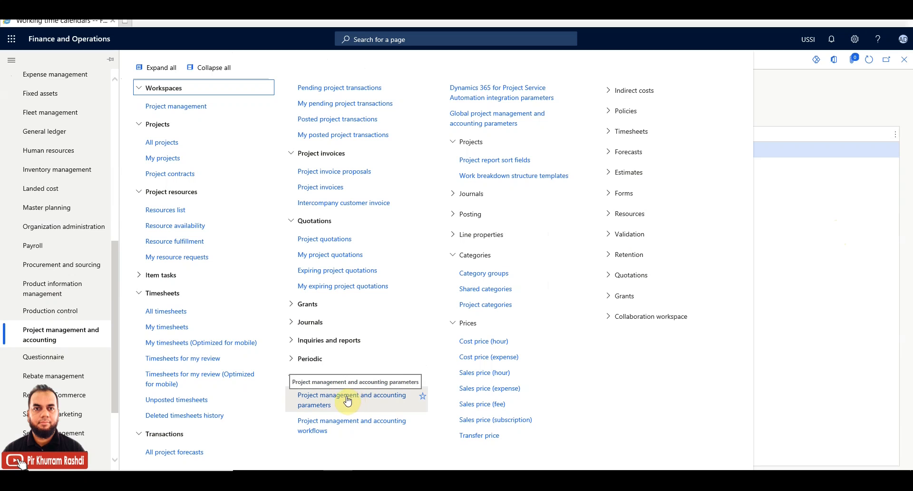
Open the details of the default working calendar from the scheduling settings in the project management and accounting parameters.
click(342, 401)
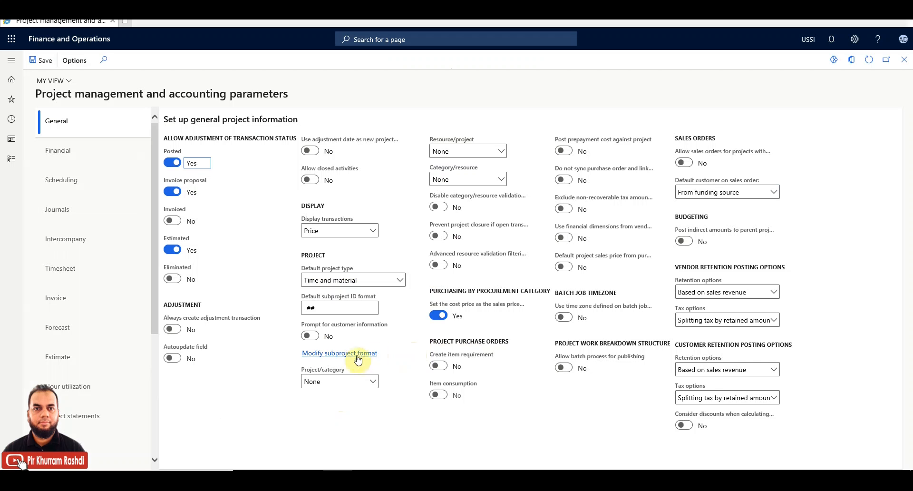
click(93, 181)
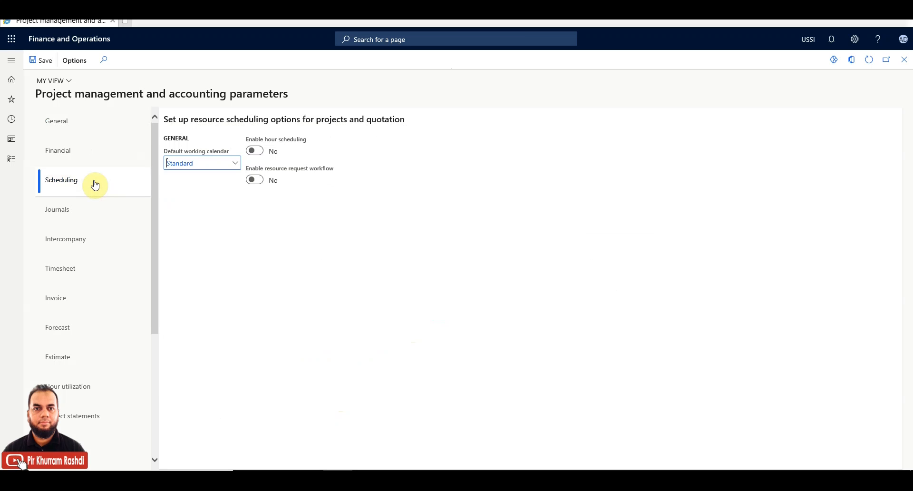
right_click(200, 156)
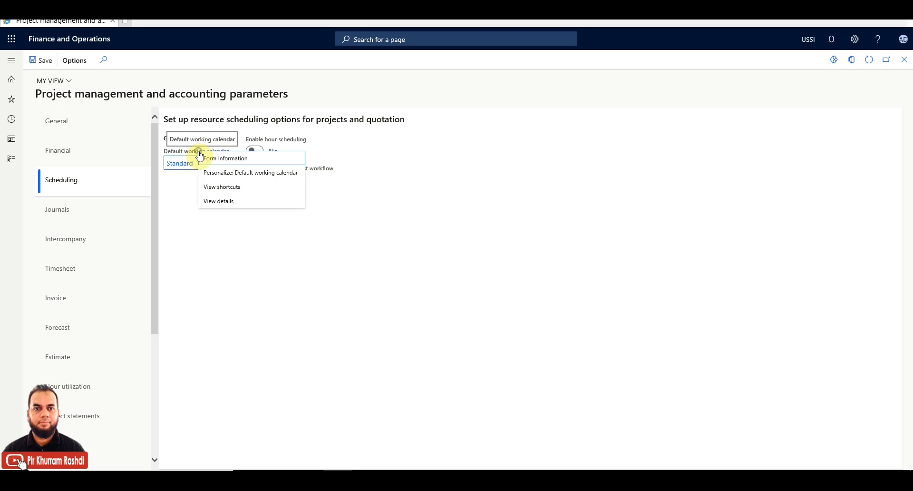
click(227, 204)
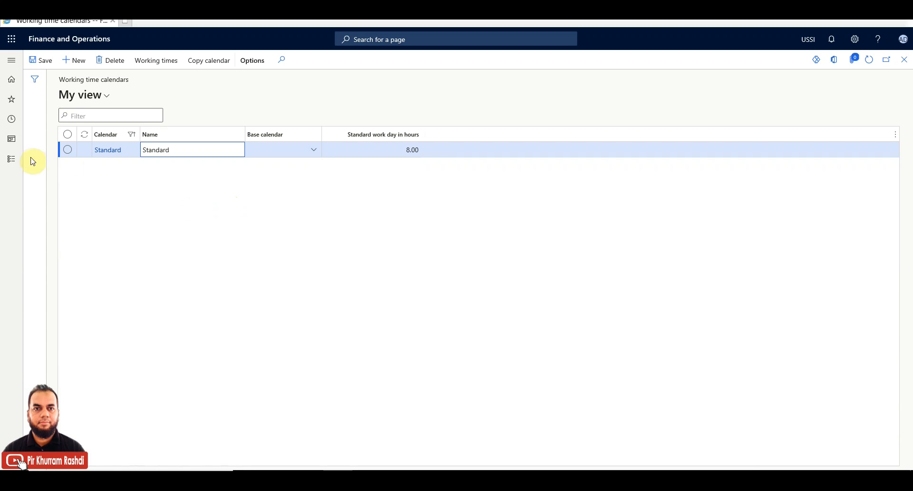
Open the Calendars page in the calendar setup of Organization administration.
click(11, 159)
scroll(71, 281, down, 5)
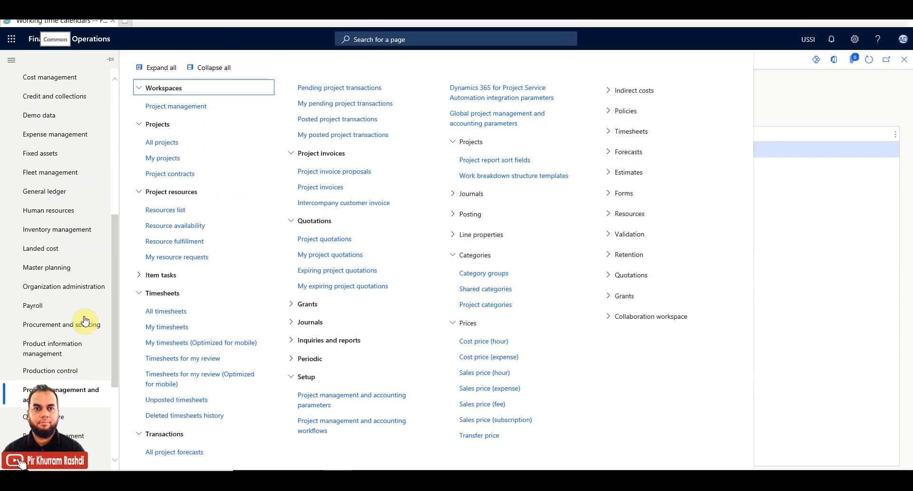
click(73, 288)
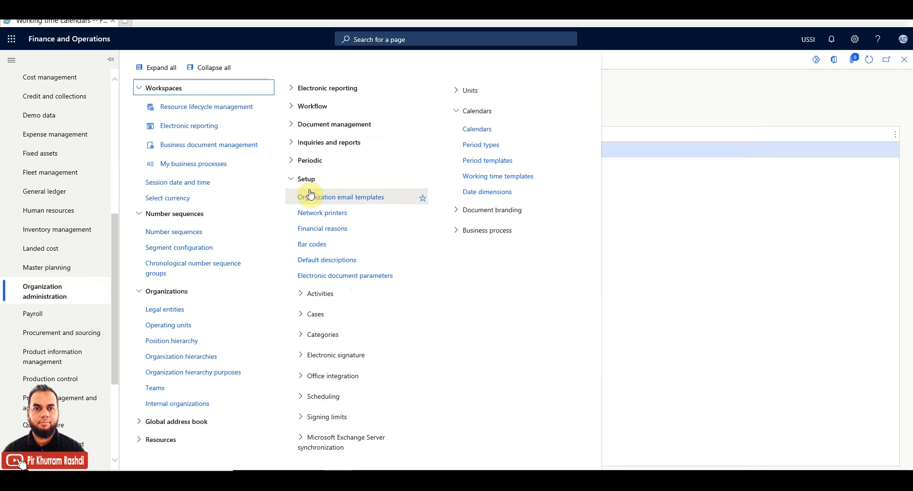
click(479, 128)
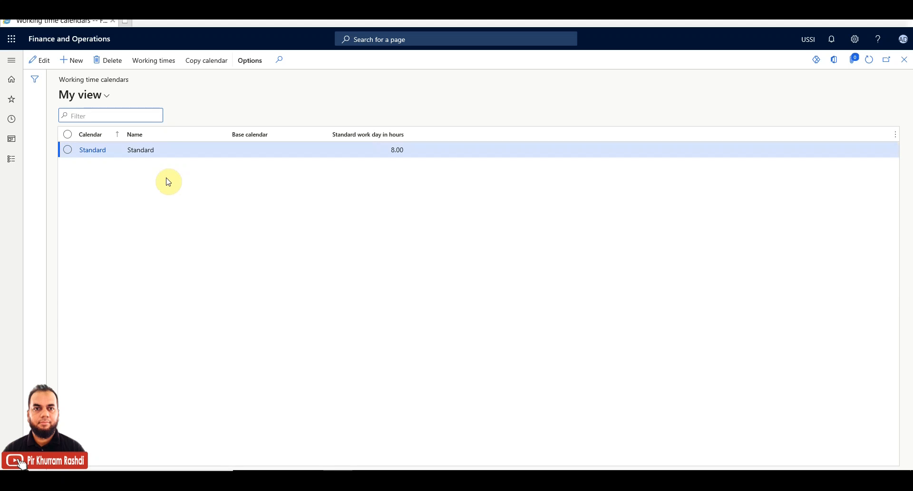
Create a working time calendar with ID and name Project and a standard work day of 8 hours.
click(76, 62)
click(118, 151)
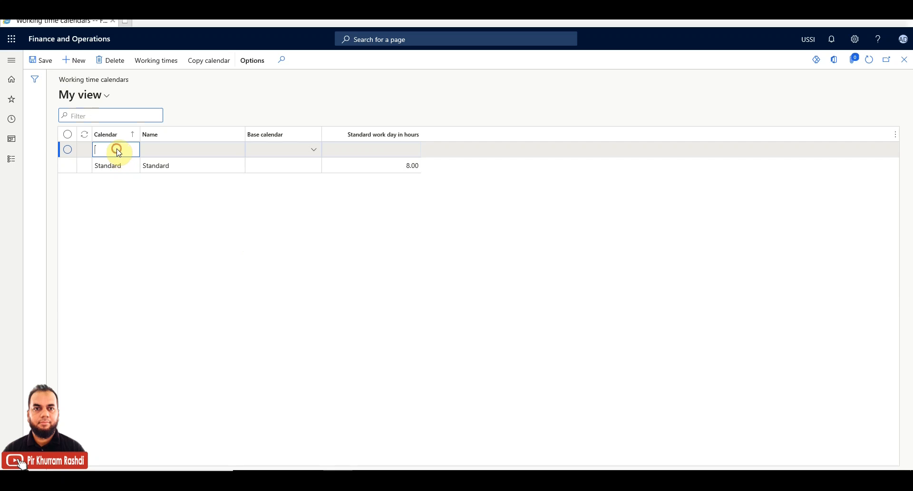
text(p)
key(BackSpace)
text(Project)
key(Tab)
text(Projec)
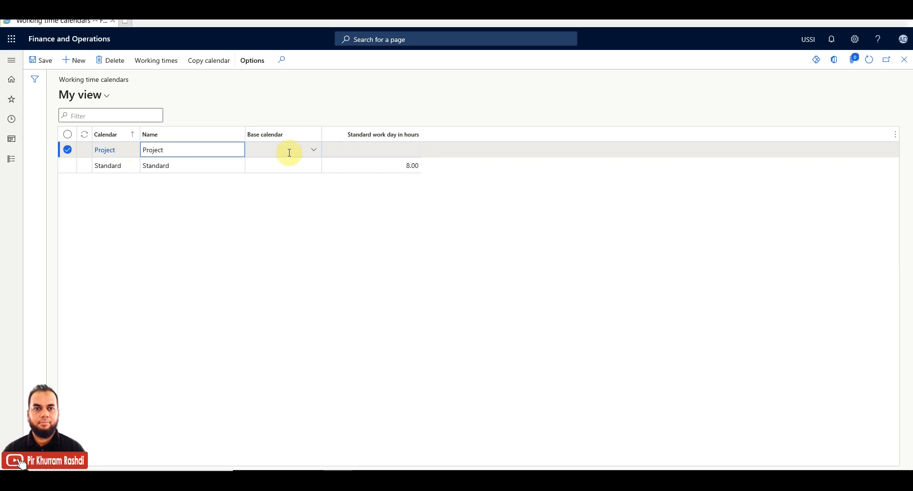
click(352, 151)
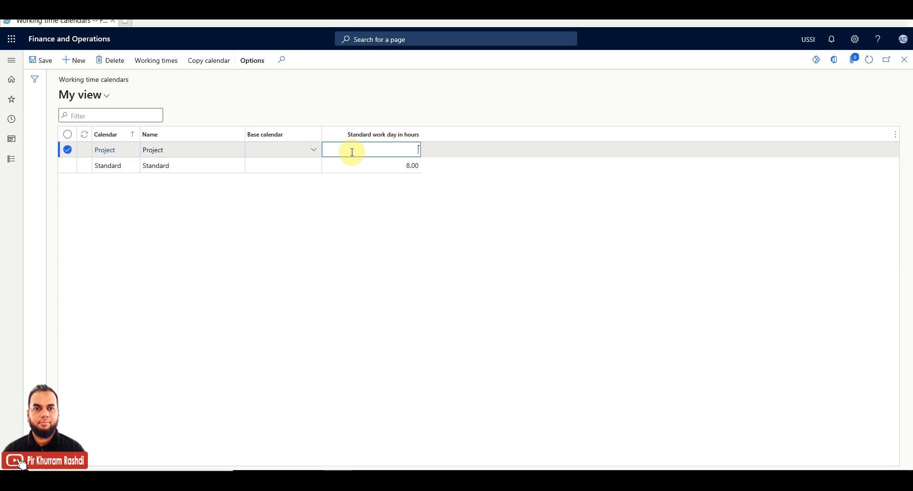
text(8)
click(299, 163)
click(294, 150)
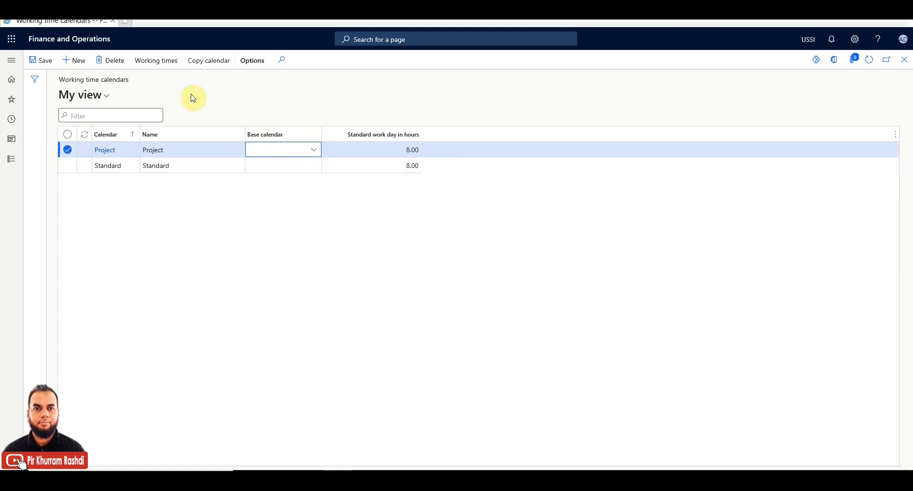
Open Compose working times for the Project calendar and review its calendar and date range parameters.
click(156, 65)
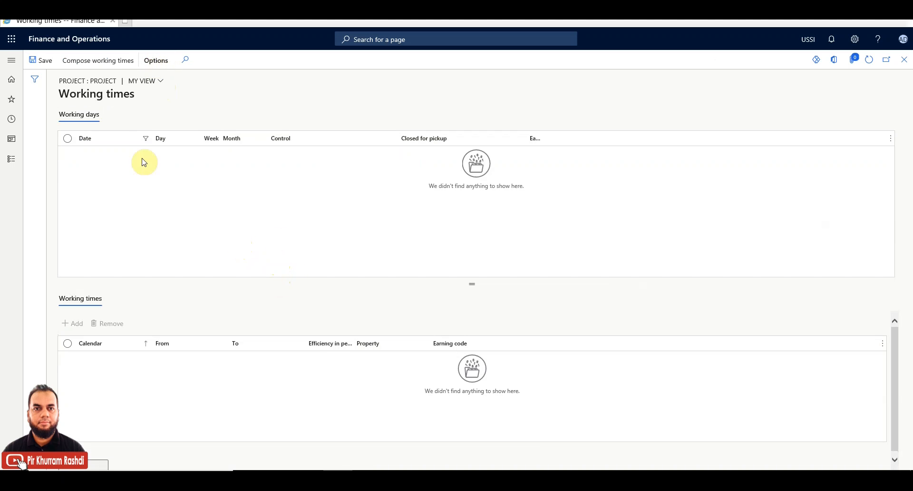
click(102, 65)
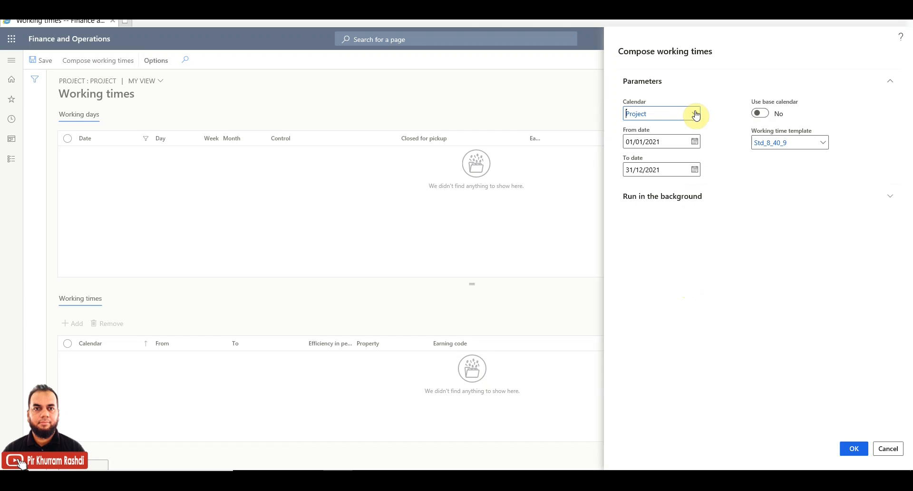
click(688, 84)
click(688, 85)
click(670, 137)
click(670, 168)
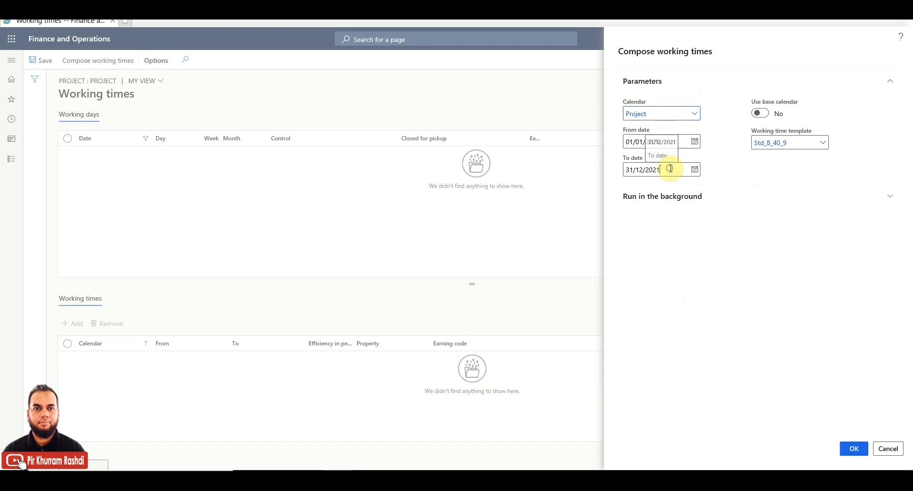
click(678, 144)
click(670, 168)
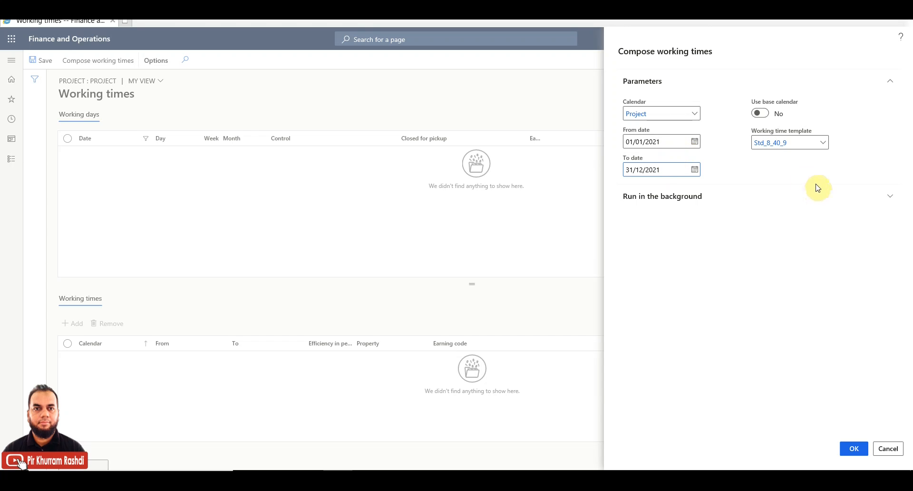
Go to the working time template details and create a new template with the ID 8hr-40hrs.
right_click(793, 135)
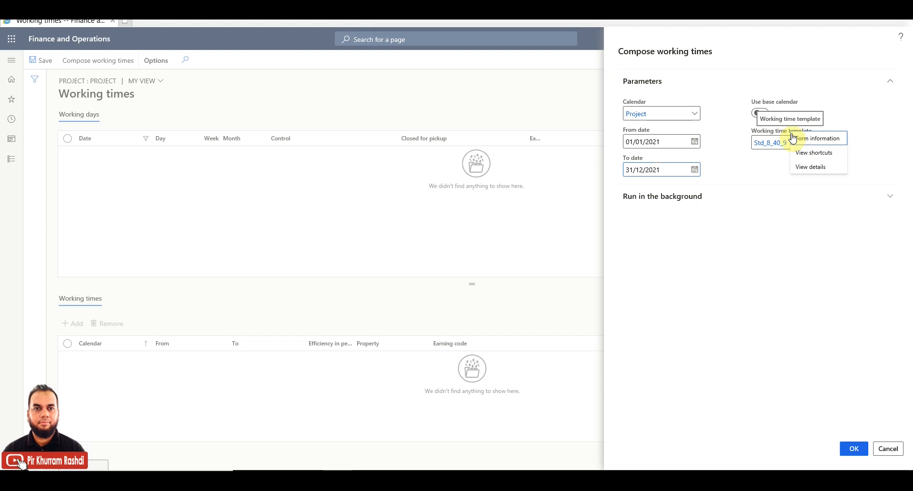
click(802, 166)
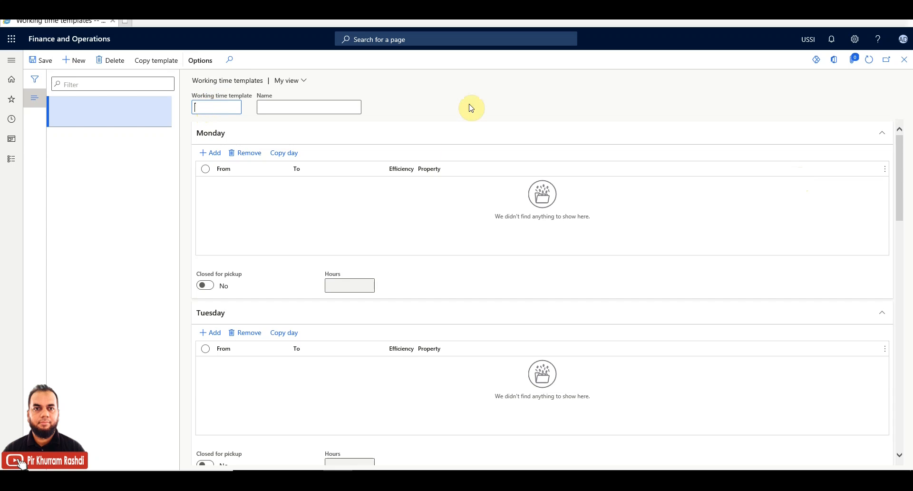
text(o)
text(0)
key(Left)
key(Left)
text(8hr-)
key(BackSpace)
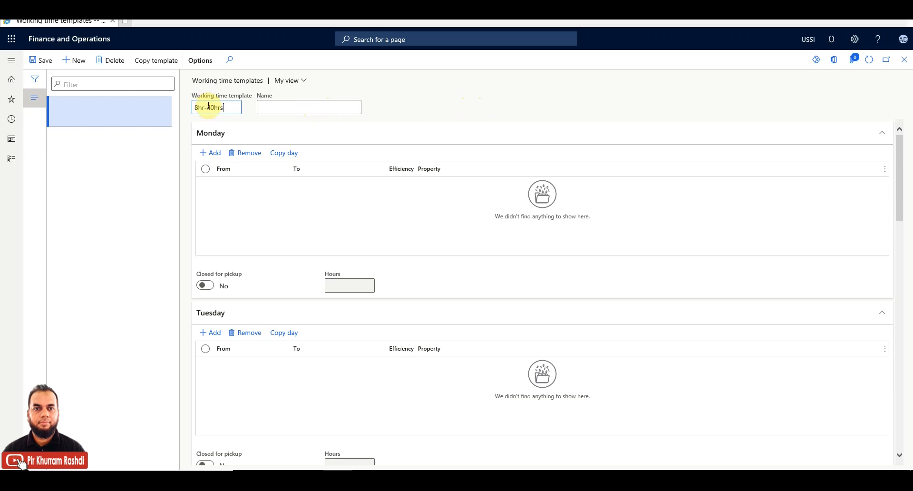
Name the template "Per day 8 hours, 40 hours per week, 9-6, 1 hr lunch break".
click(263, 106)
text(8)
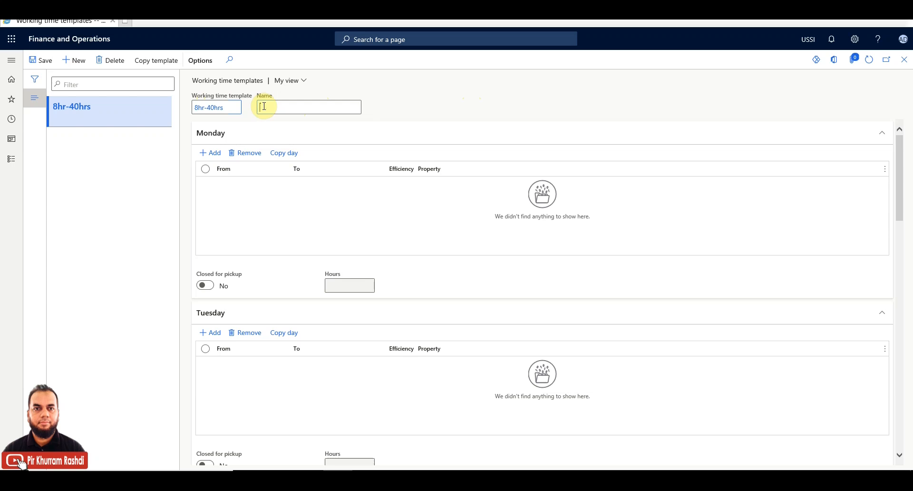
text(Per day 8)
text( hors)
text(,)
text(40 hours )
text(per week, )
text(9-6)
text(, )
text(1 hr lu)
text(nch break)
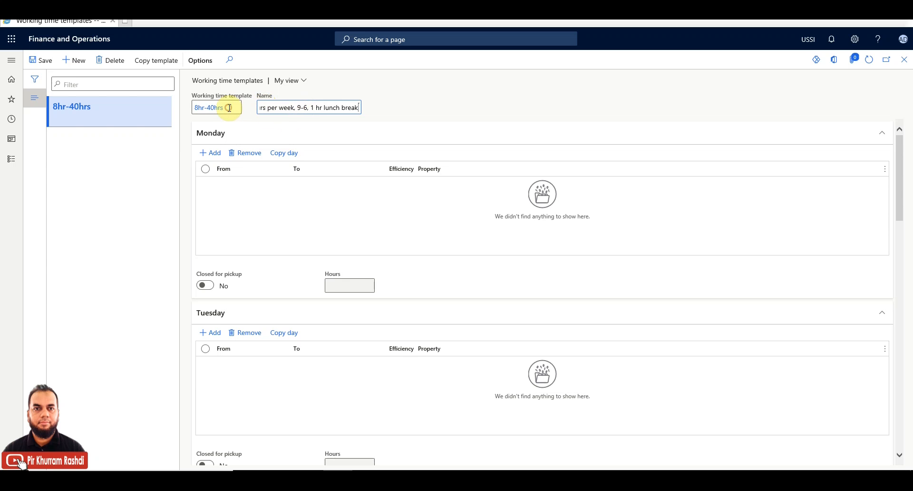
Add a Monday working period from 09:00 to 12:00 to the 8hr-40hrs template.
click(214, 153)
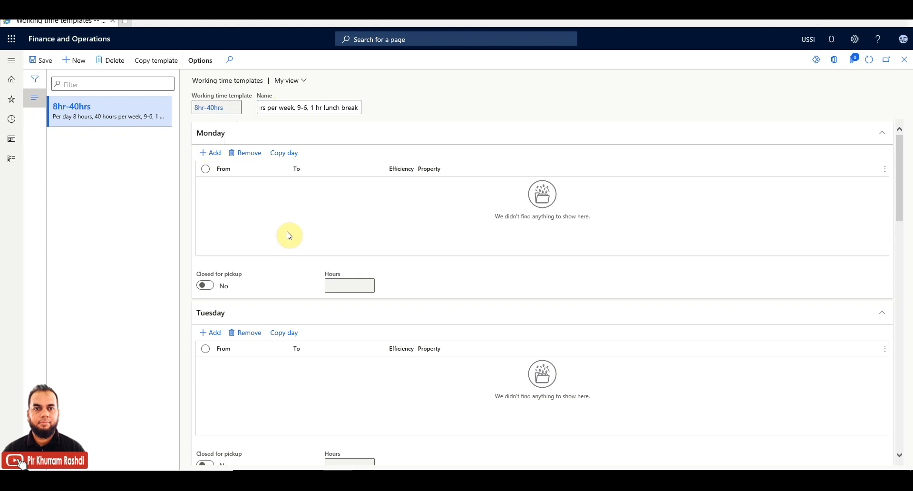
click(261, 185)
drag(261, 185, 223, 185)
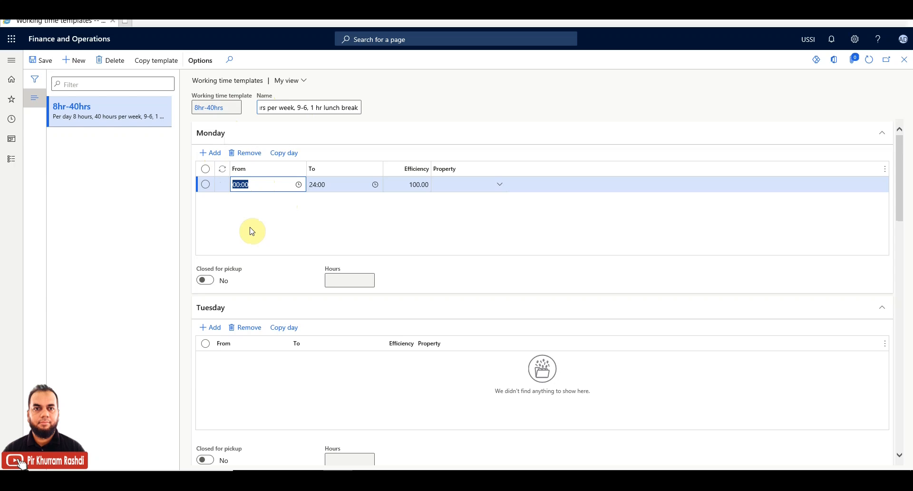
text(0)
key(Tab)
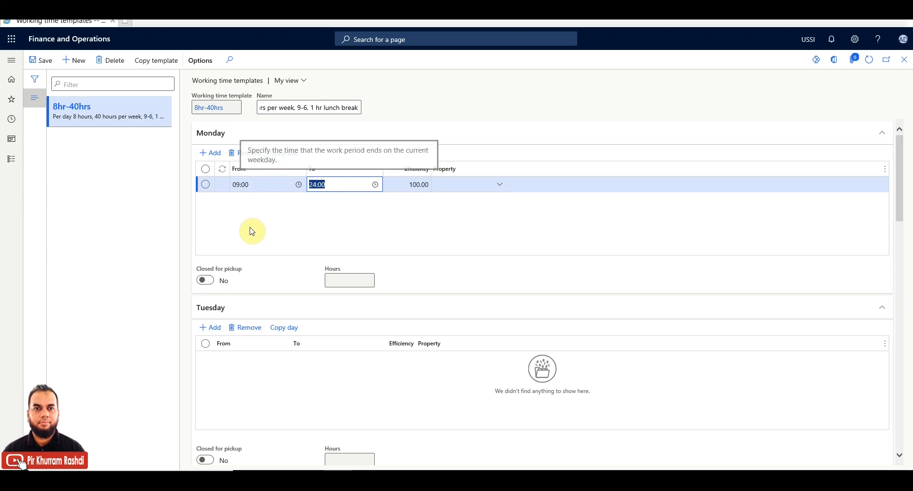
double_click(313, 185)
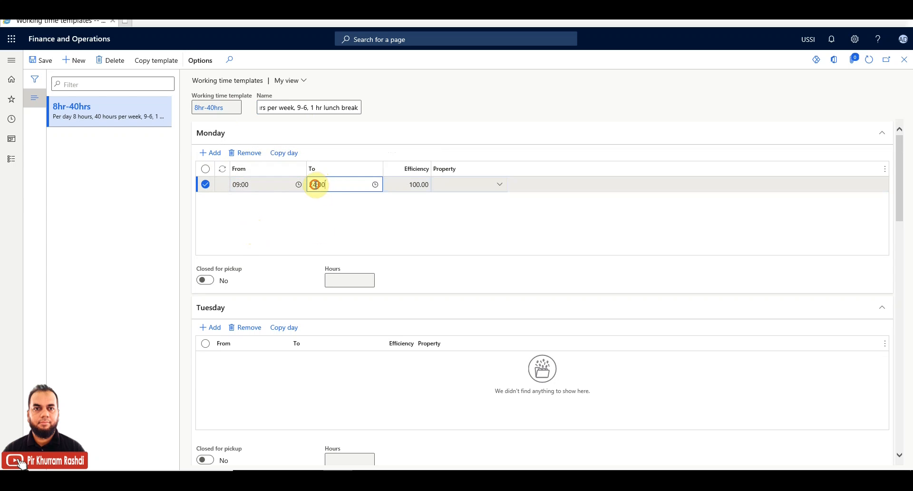
text(12)
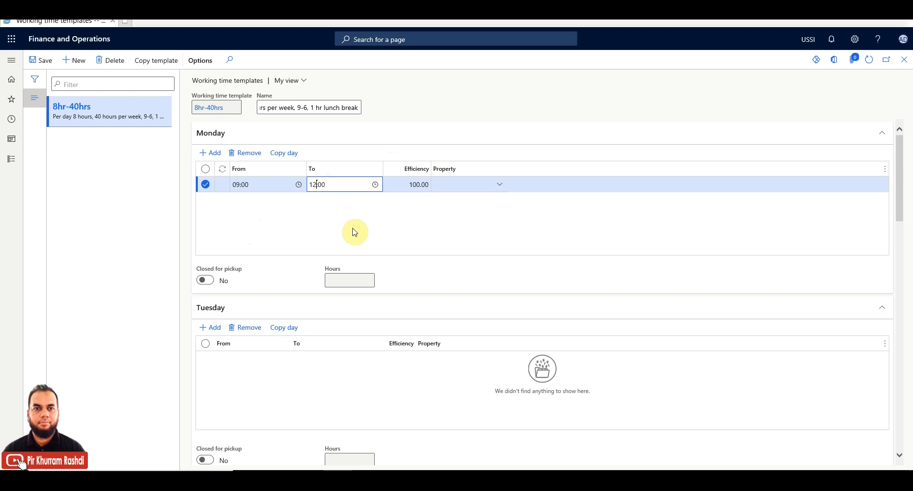
click(406, 184)
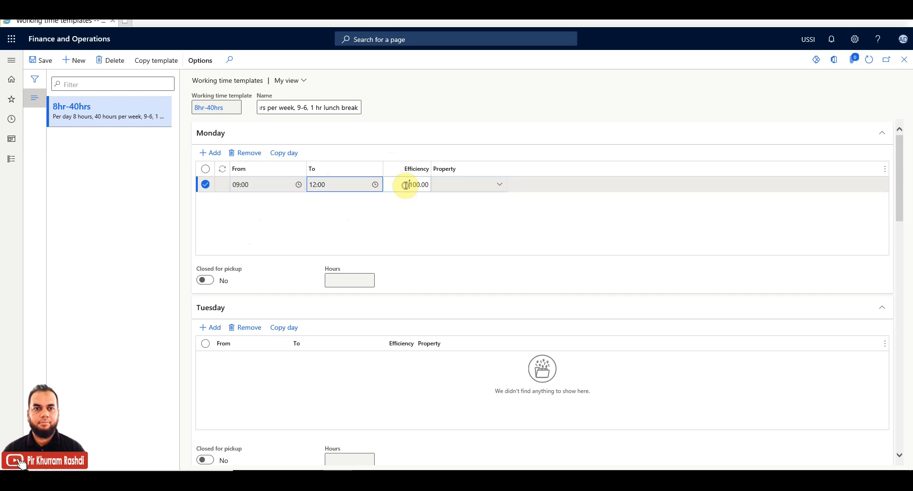
click(457, 185)
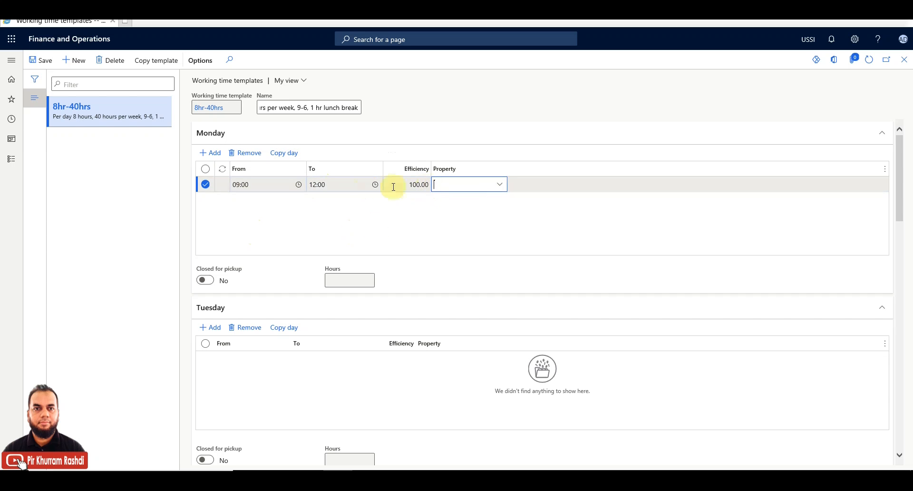
Add a second Monday working period from 13:00 to 18:00 and check the morning period's entries.
click(218, 154)
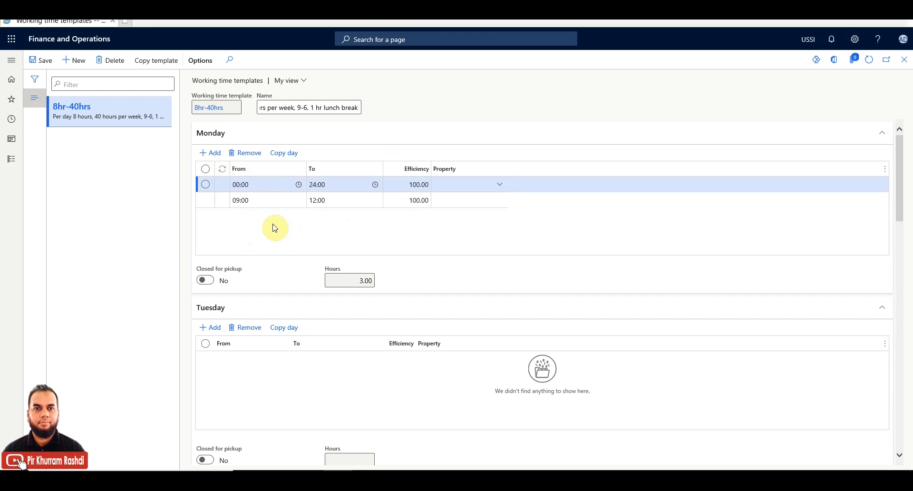
drag(252, 186, 231, 185)
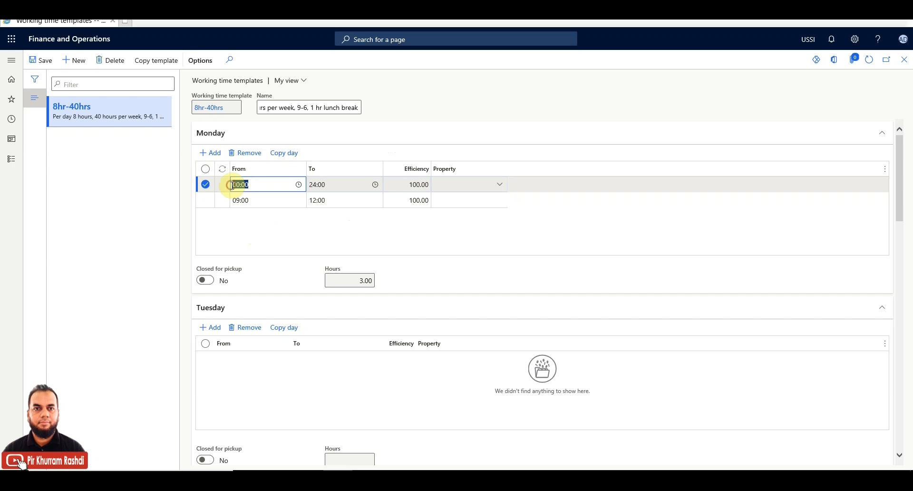
text(13:00)
key(Tab)
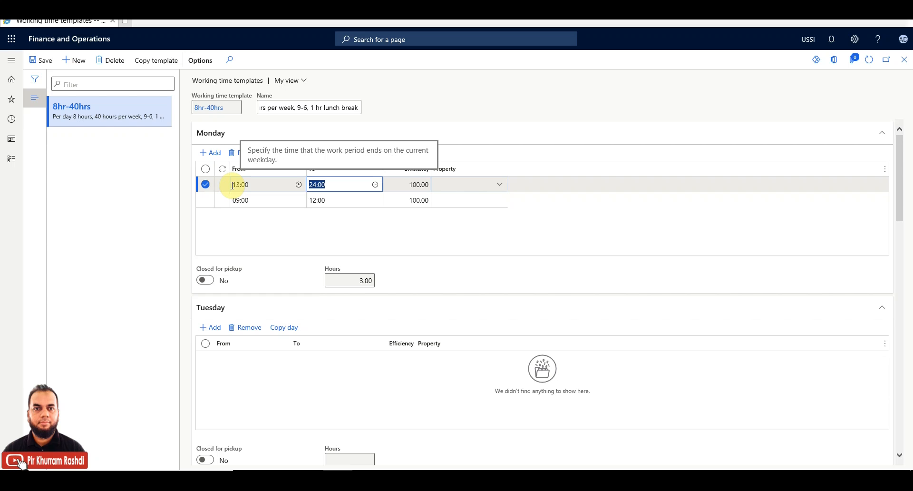
text(18)
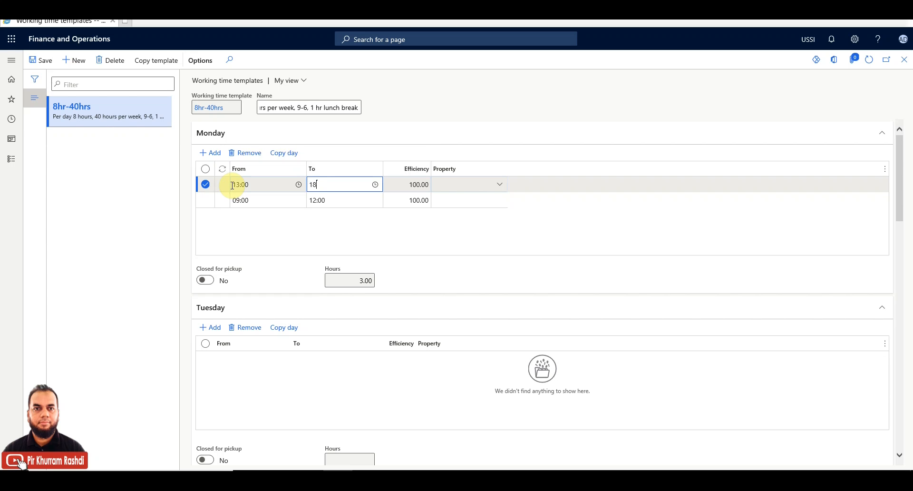
key(Tab)
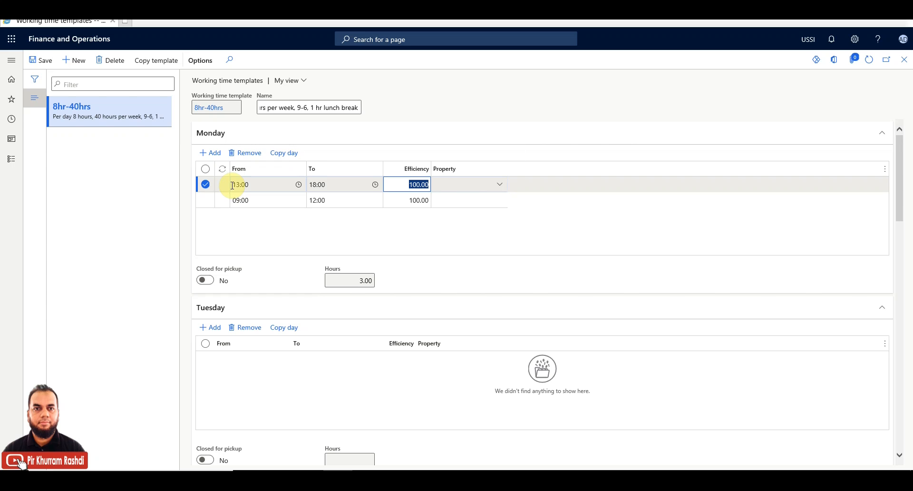
click(263, 202)
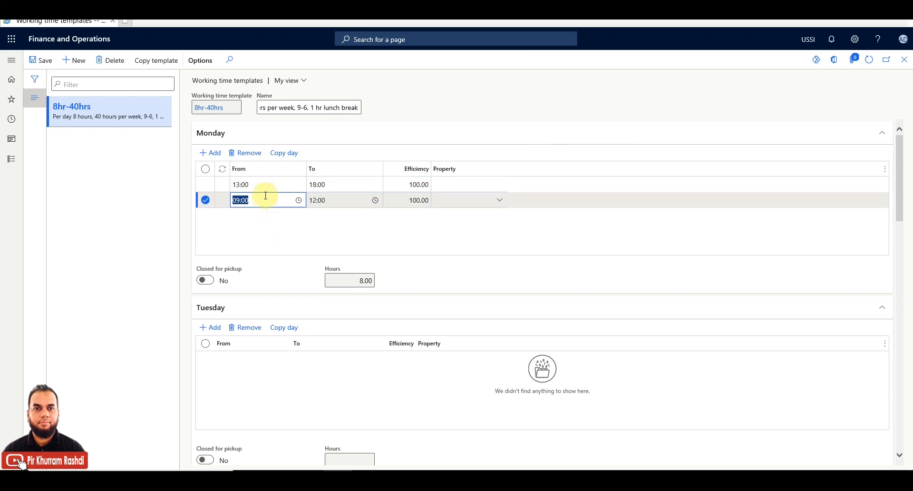
click(416, 200)
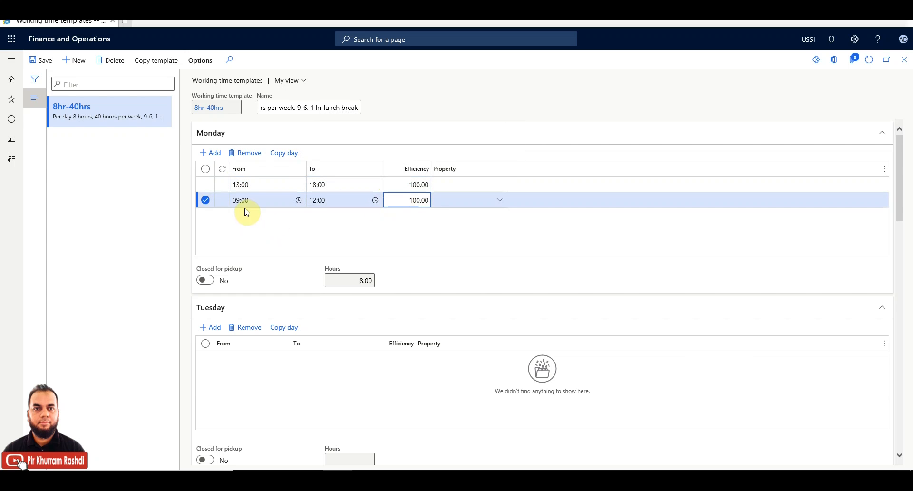
click(336, 198)
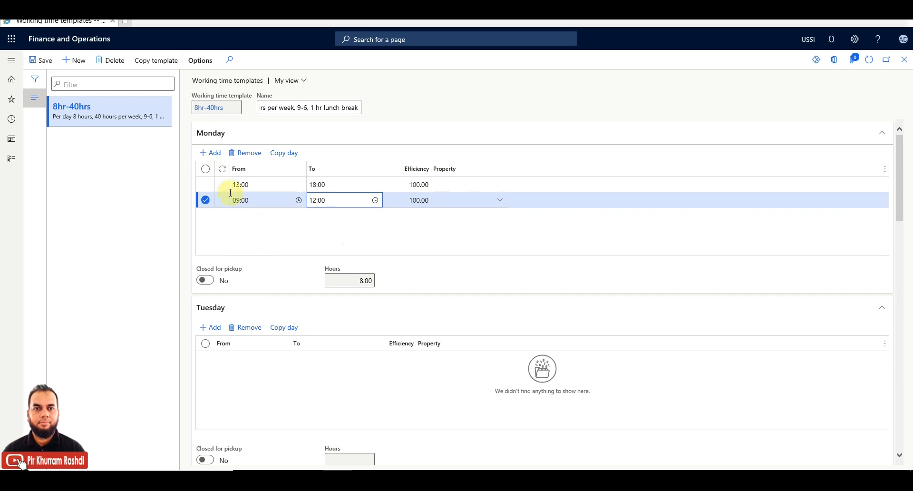
Copy Monday's working periods in the 8hr-40hrs template to Tuesday and Wednesday.
click(292, 155)
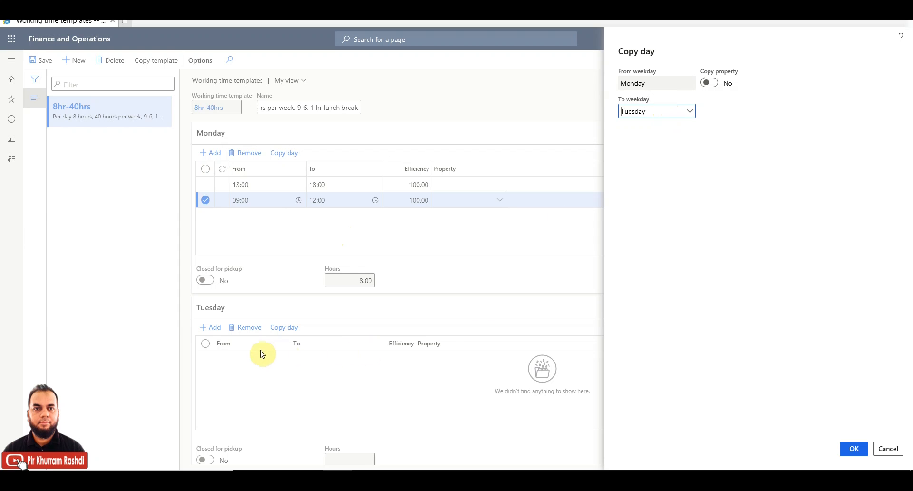
click(855, 449)
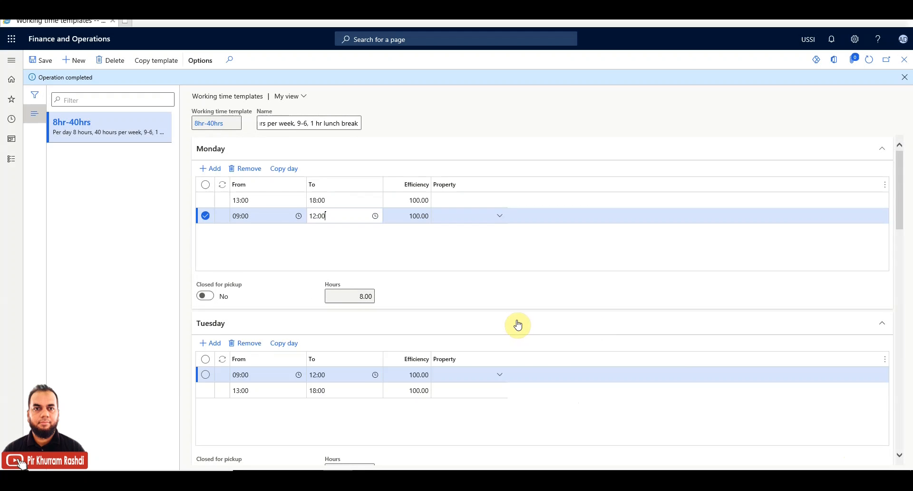
click(284, 173)
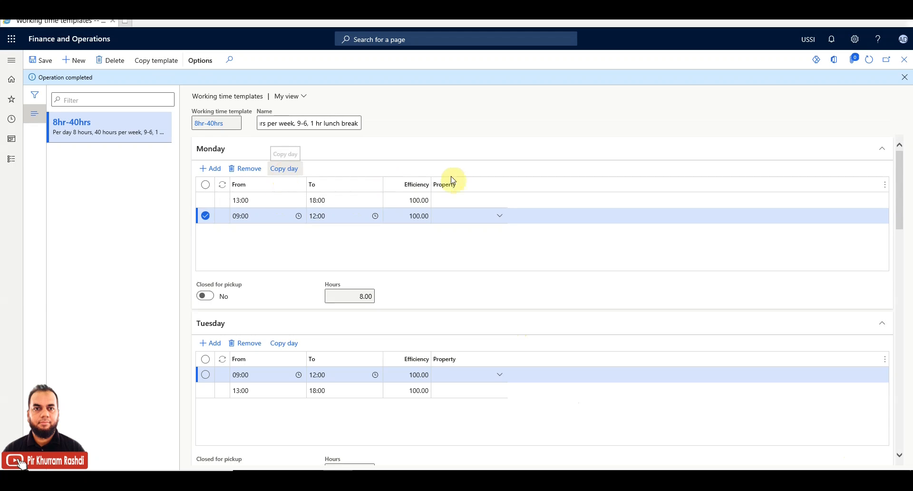
click(685, 111)
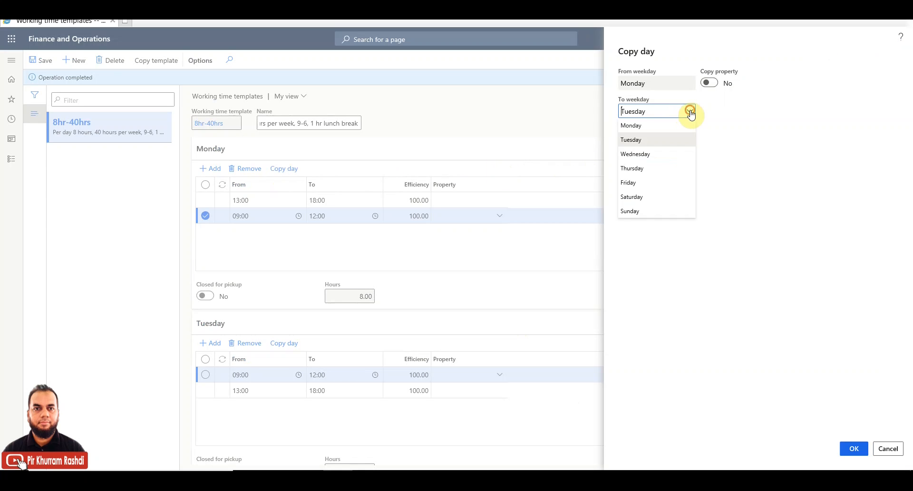
click(658, 155)
click(854, 449)
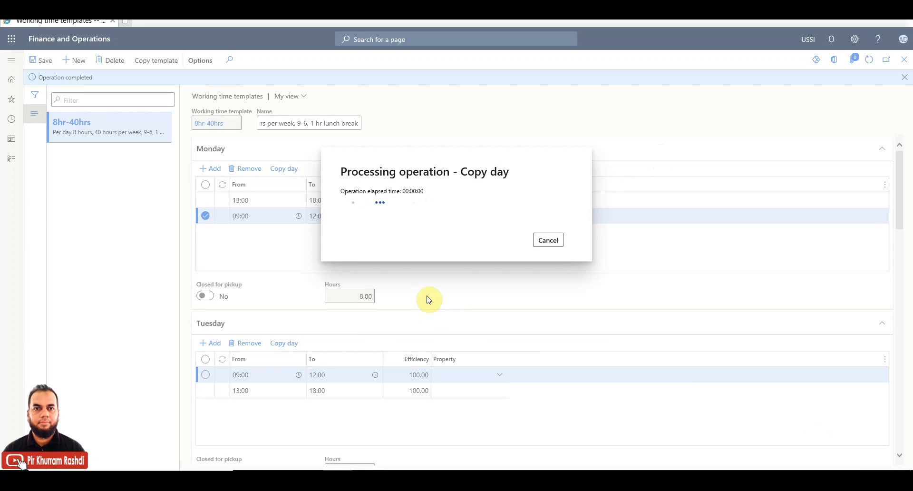
Copy Monday's working periods in the 8hr-40hrs template to Thursday and Friday.
click(293, 175)
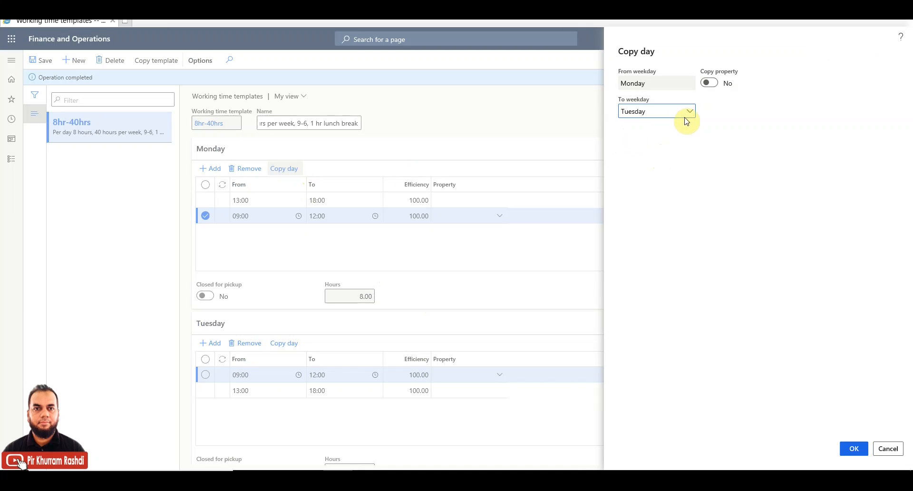
click(689, 112)
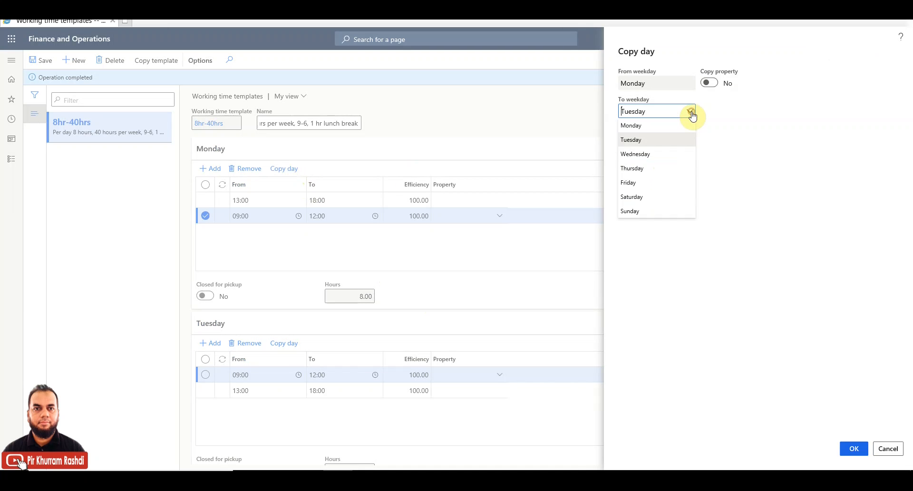
click(651, 171)
click(854, 450)
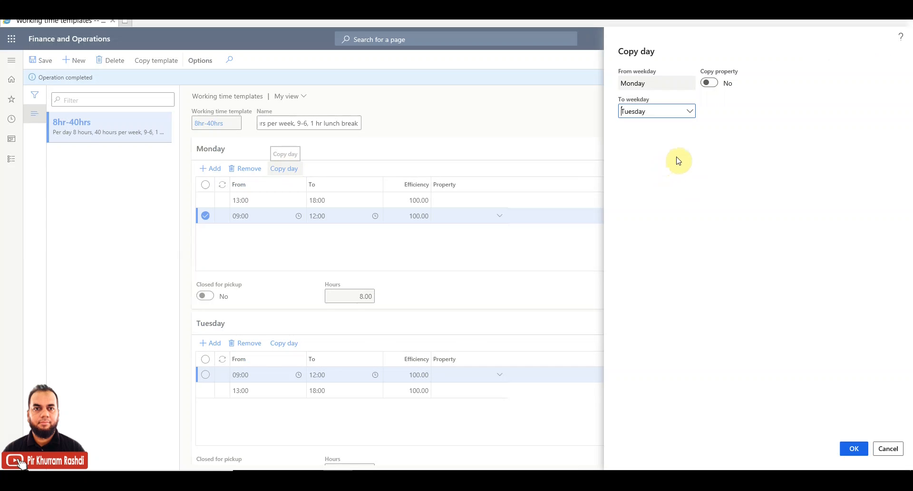
click(690, 111)
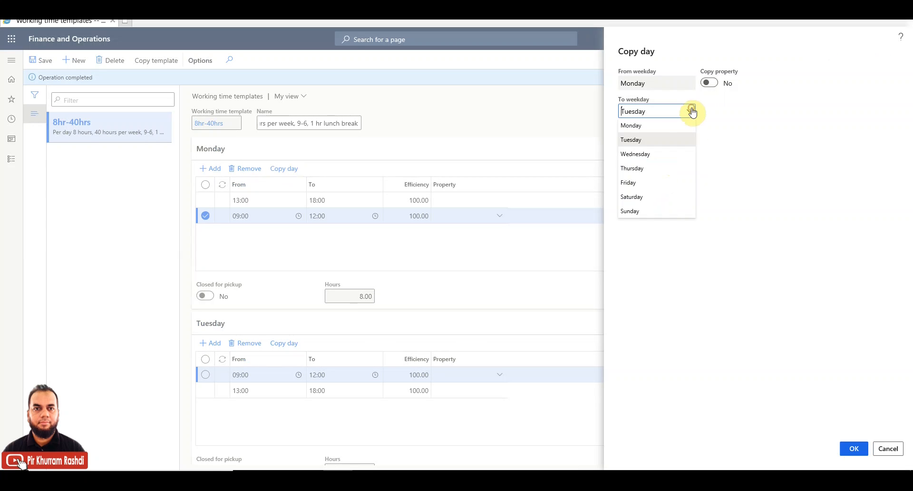
click(636, 183)
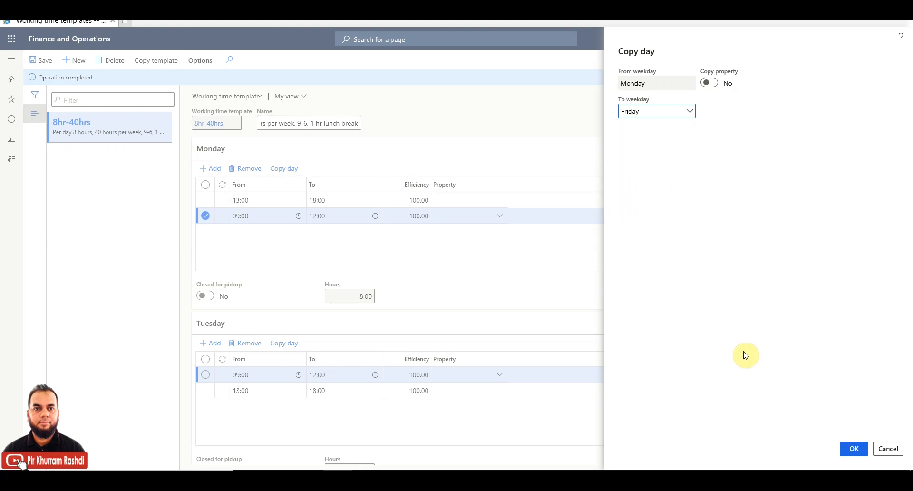
click(854, 449)
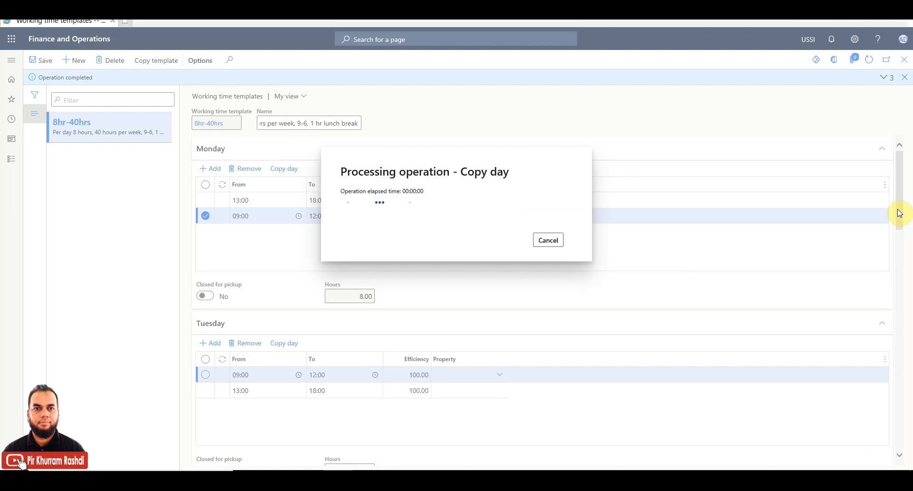
drag(899, 213, 901, 190)
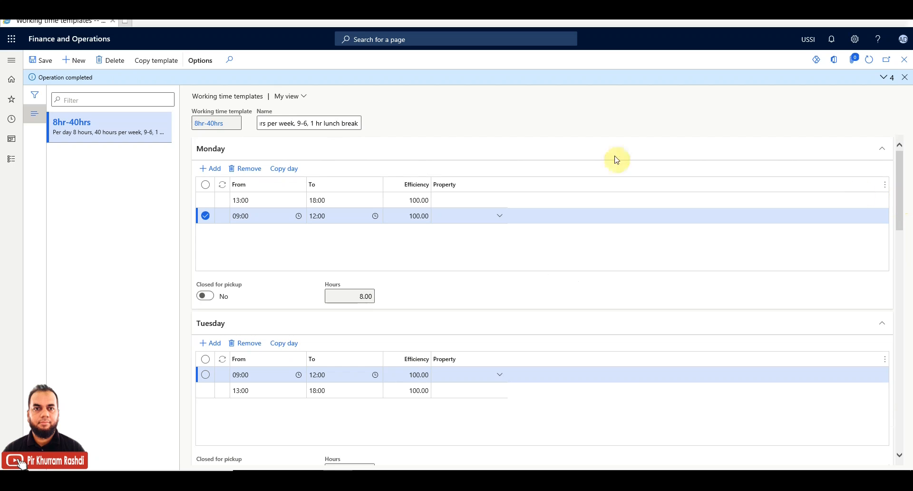
Save the 8hr-40hrs template and return to composing the Project calendar's working times.
click(39, 62)
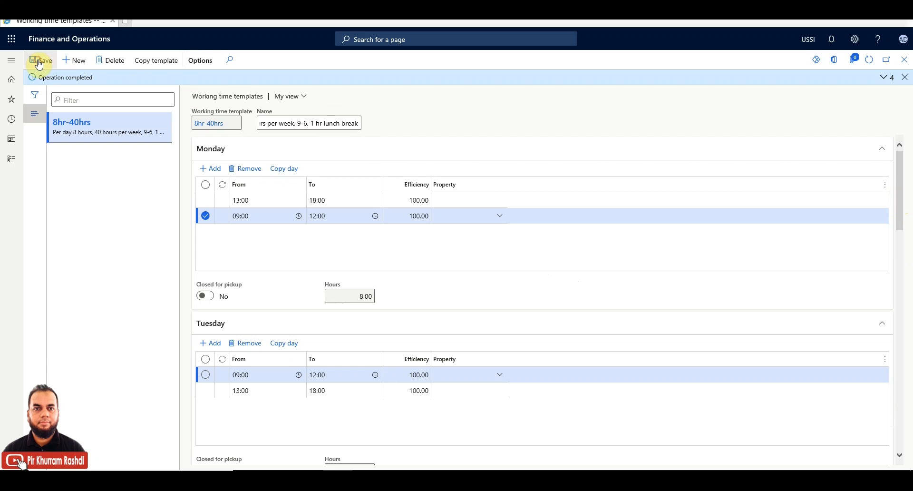
click(904, 62)
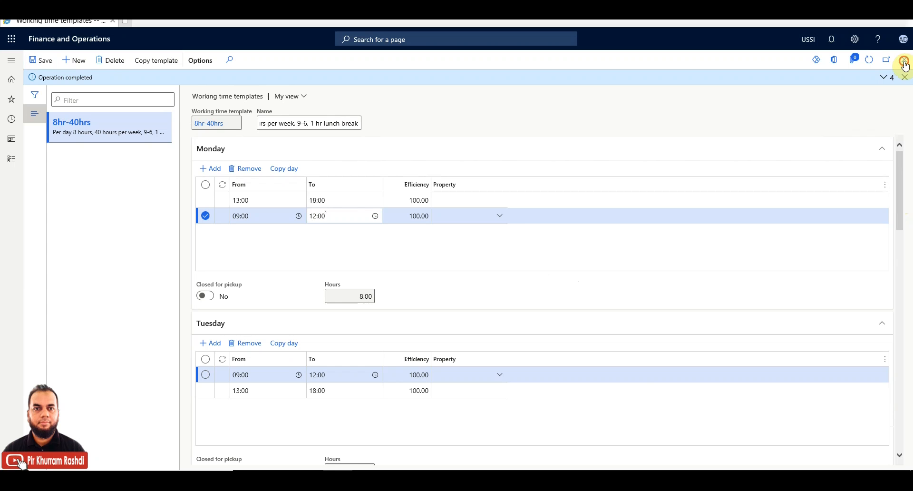
click(905, 63)
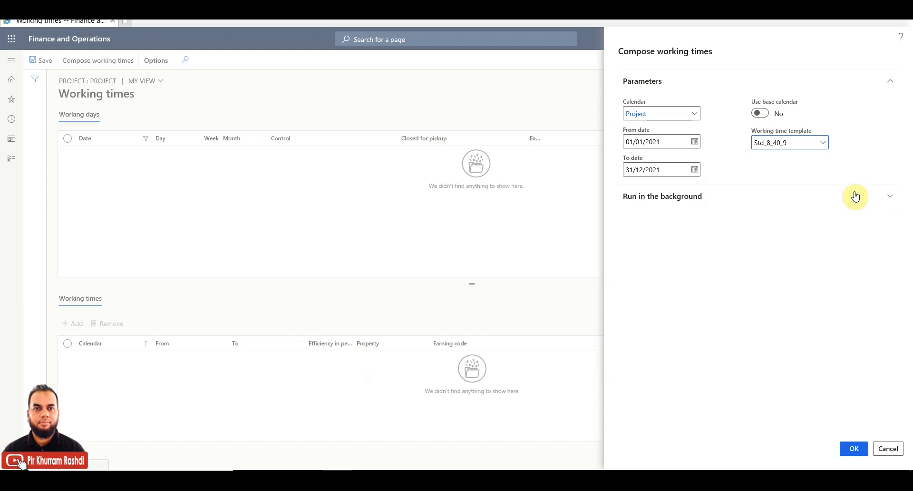
Select the 8hr-40hrs working time template and compose the working times for the Project calendar.
click(822, 143)
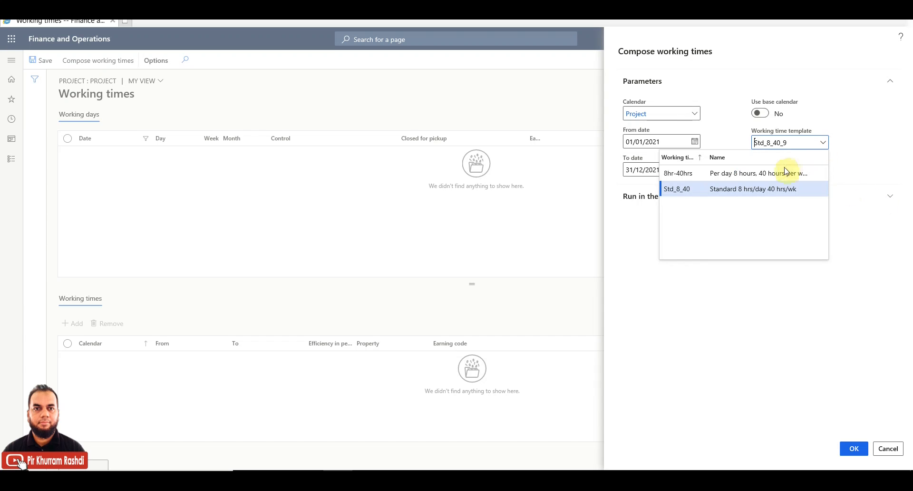
click(693, 174)
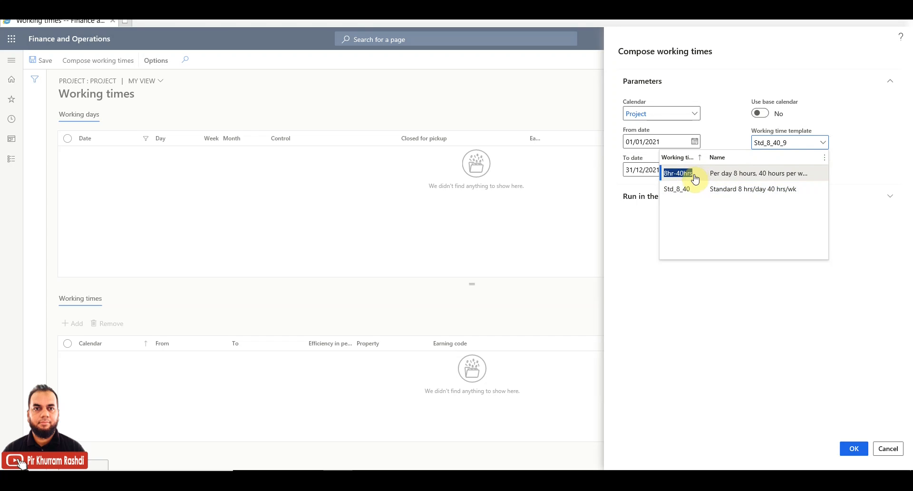
click(694, 174)
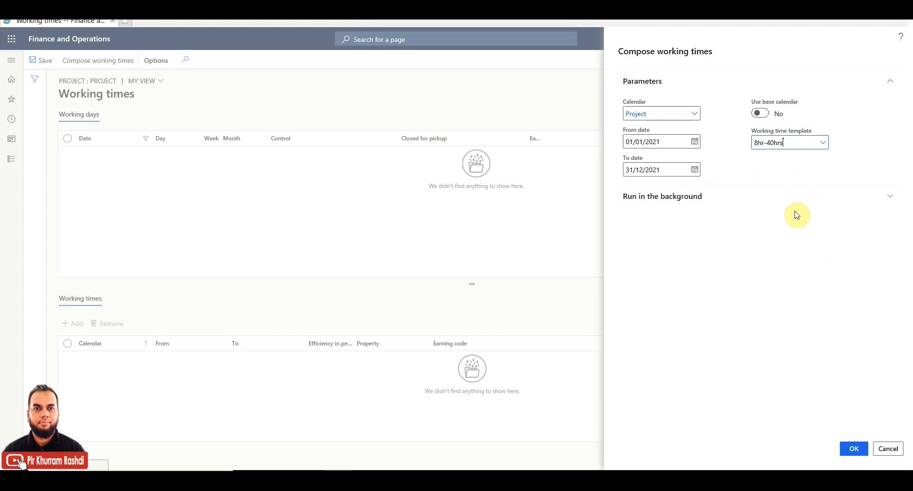
click(663, 141)
click(851, 450)
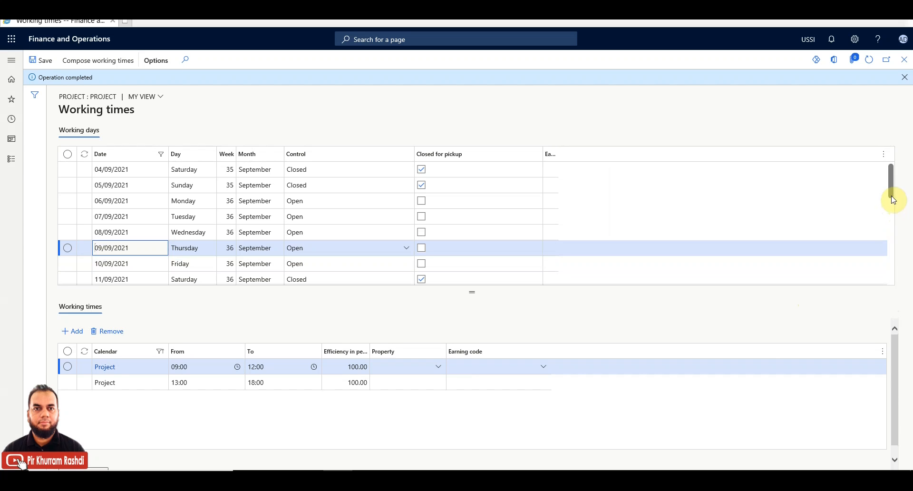
Check the control and closed-for-pickup settings of Saturday 04/09/2021 and Sunday 05/09/2021 in the composed working days.
mouse_move(347, 210)
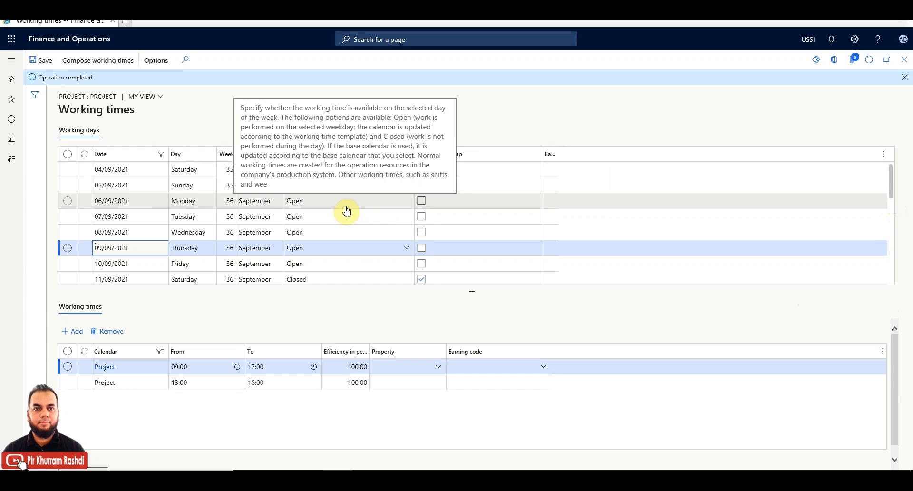
click(139, 186)
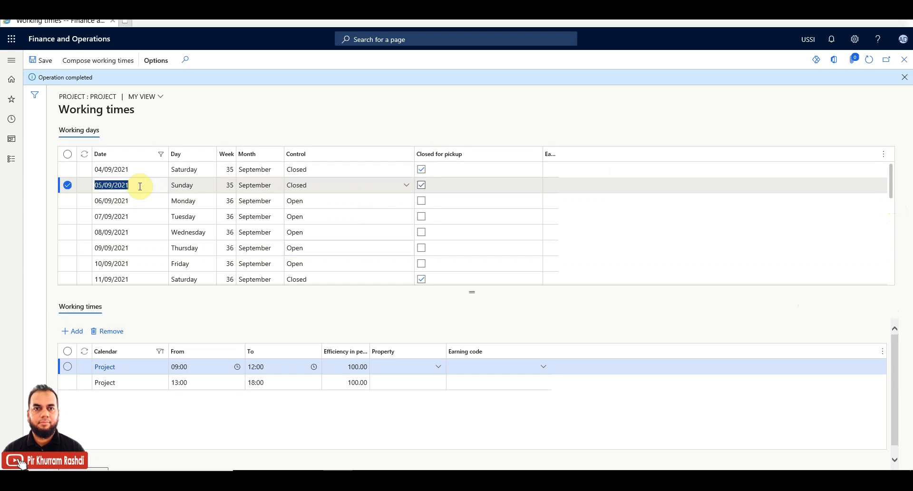
click(330, 181)
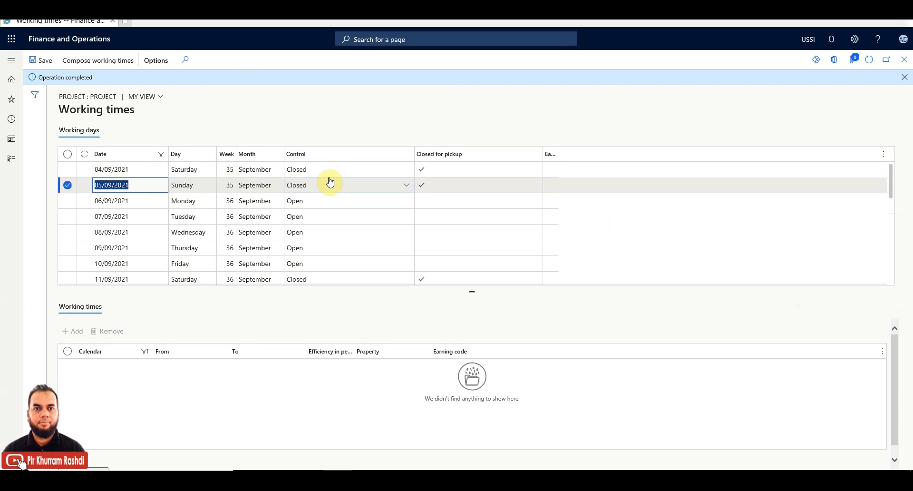
click(331, 173)
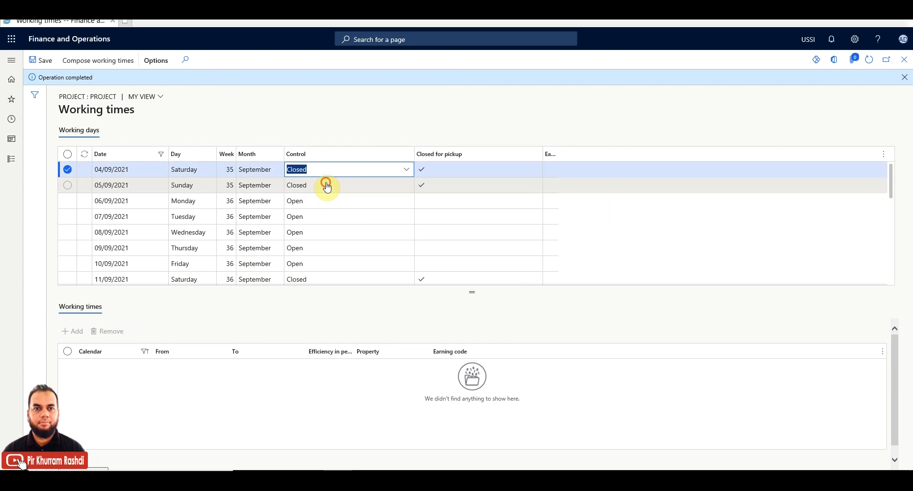
click(327, 186)
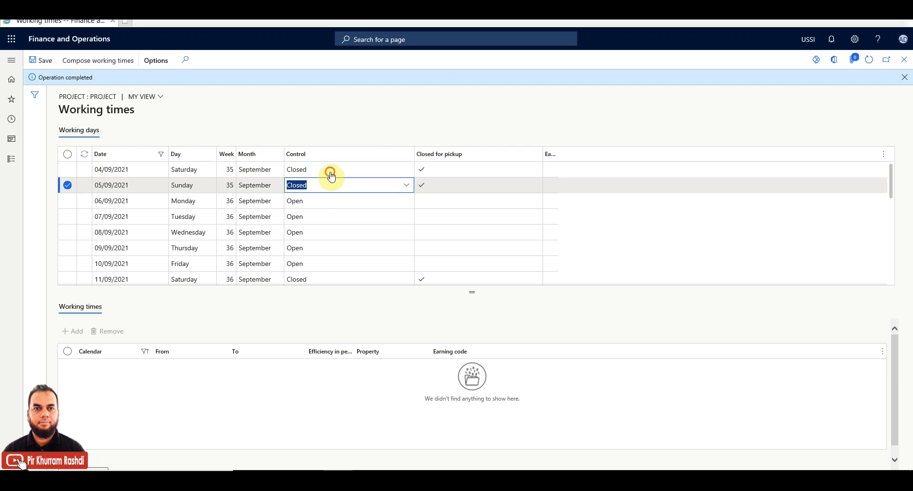
click(329, 174)
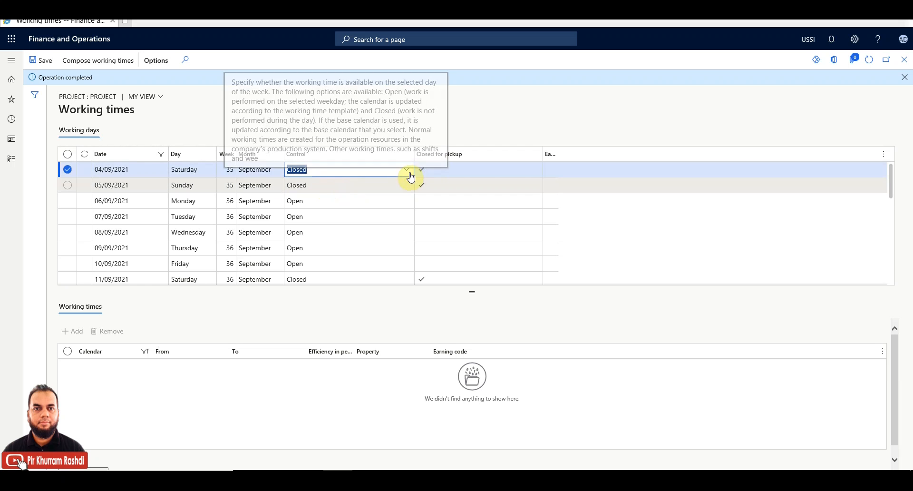
click(469, 168)
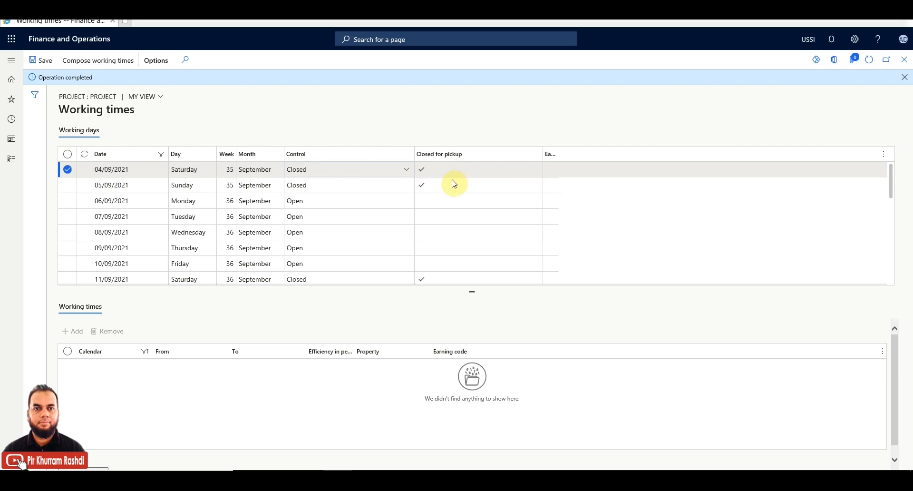
click(373, 185)
Review the working times of Monday 06/09/2021 and Tuesday 07/09/2021 and the composed days through November.
click(354, 204)
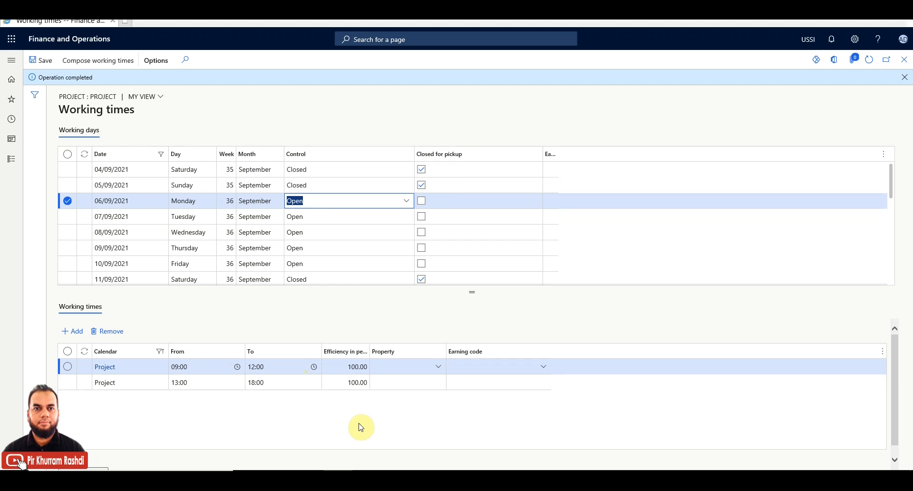
click(322, 220)
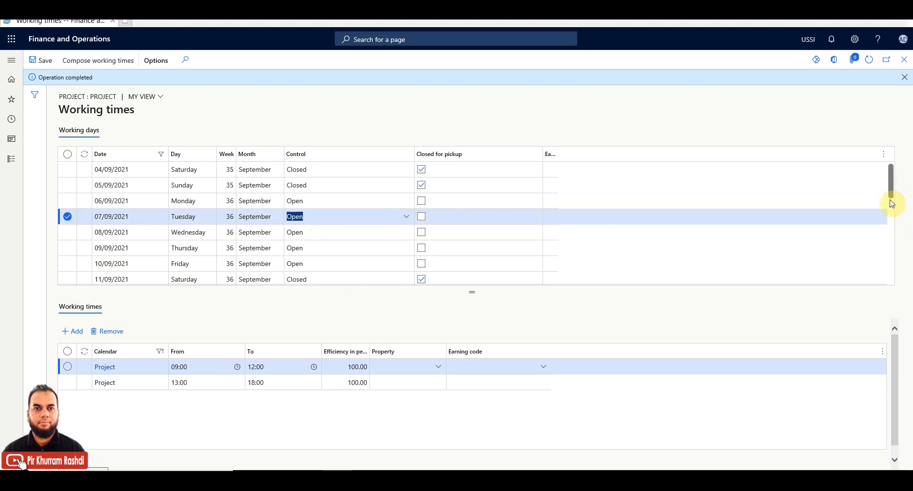
scroll(891, 241, down, 2)
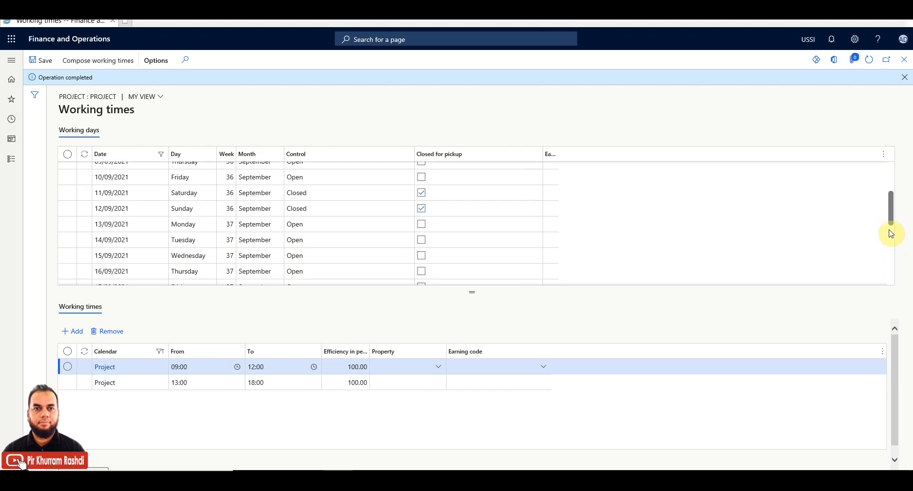
scroll(891, 234, down, 3)
drag(891, 249, 891, 253)
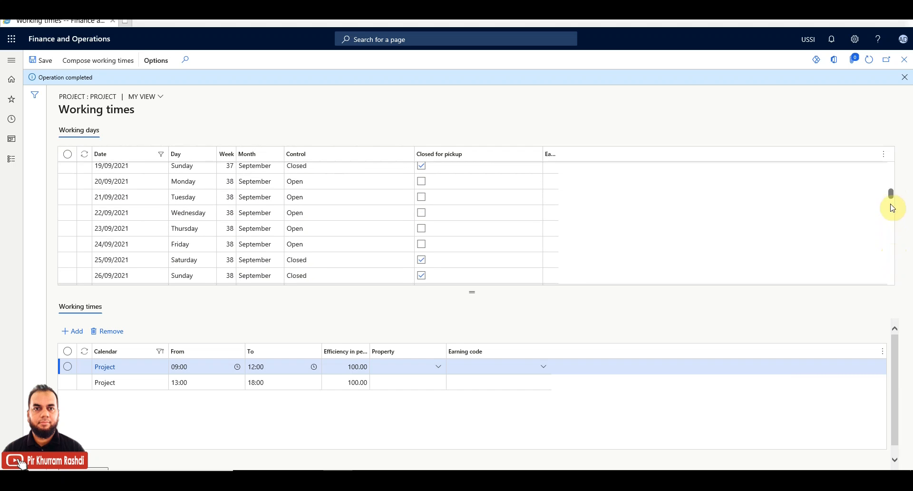
drag(891, 194, 891, 263)
scroll(891, 287, down, 15)
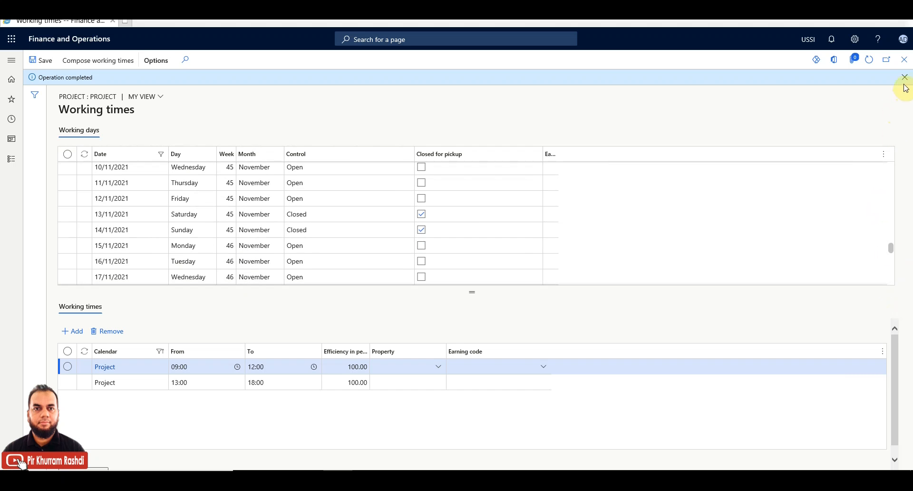
Save the Project calendar's working times and close the calendar pages to return to the dashboard.
click(44, 64)
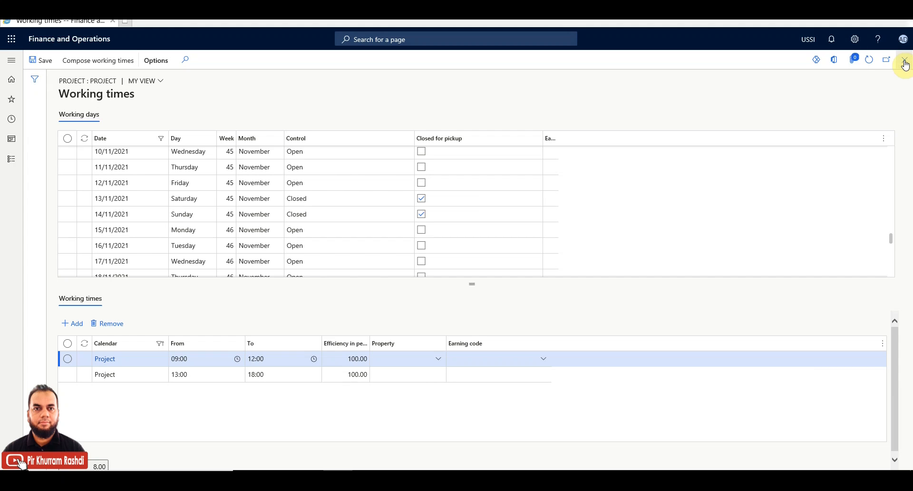
click(905, 65)
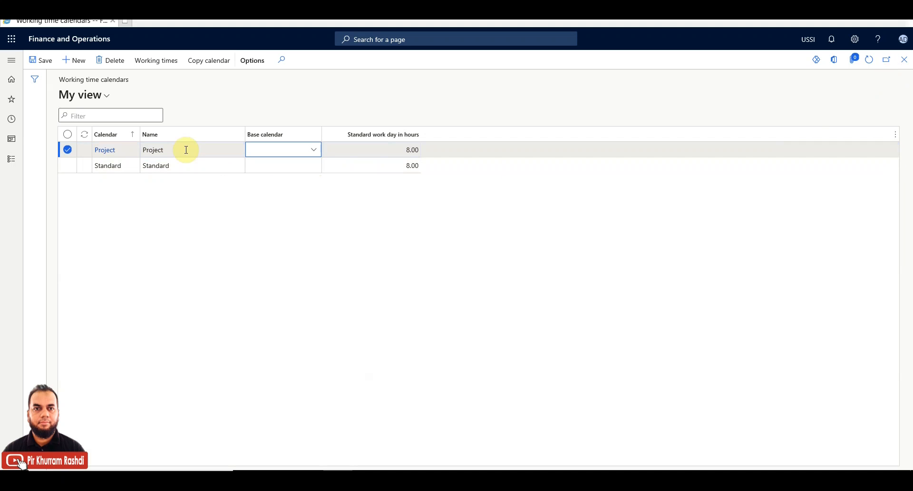
click(902, 65)
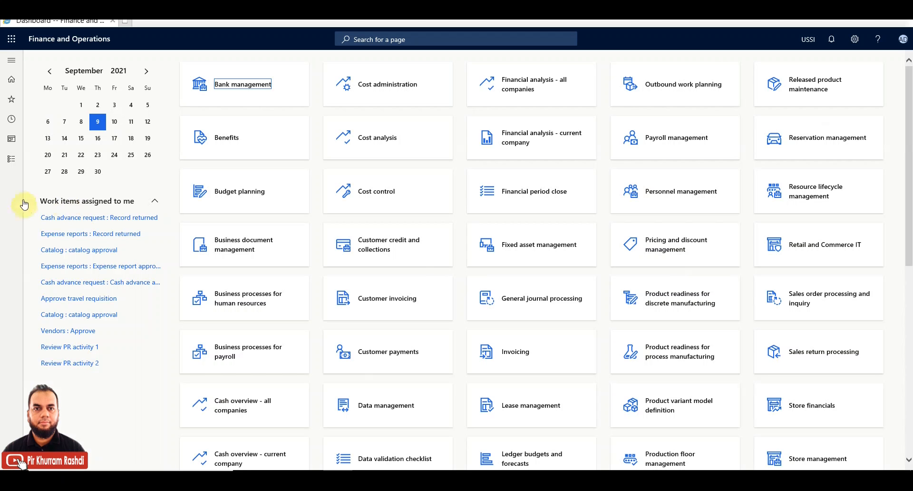
Open the project management and accounting parameters from the Project management and accounting module's setup.
click(12, 161)
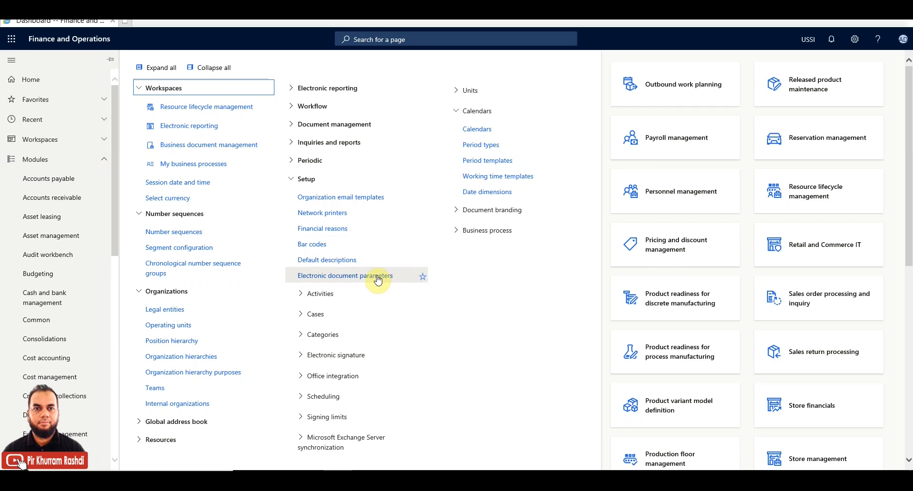
scroll(48, 305, down, 5)
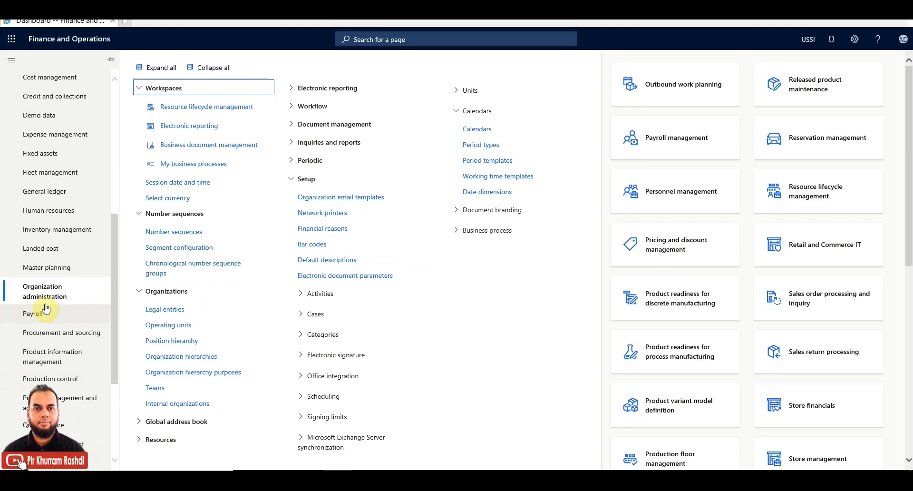
scroll(58, 357, down, 1)
click(57, 346)
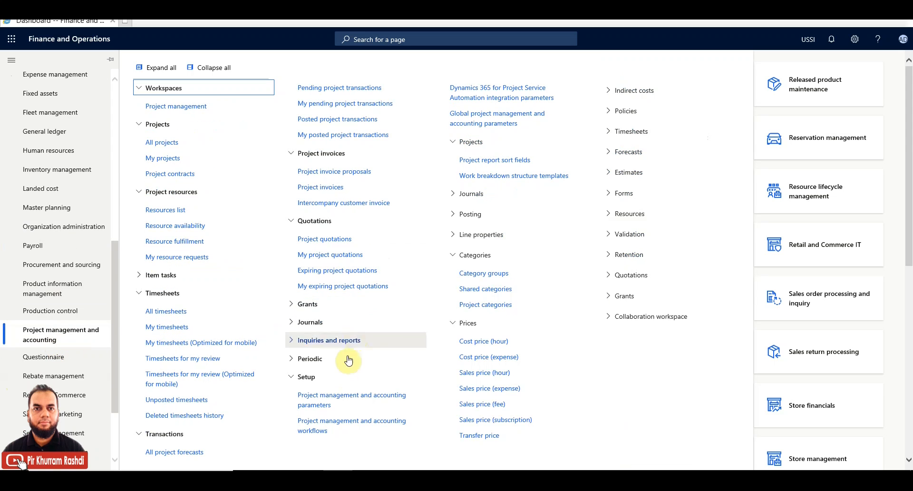
click(336, 402)
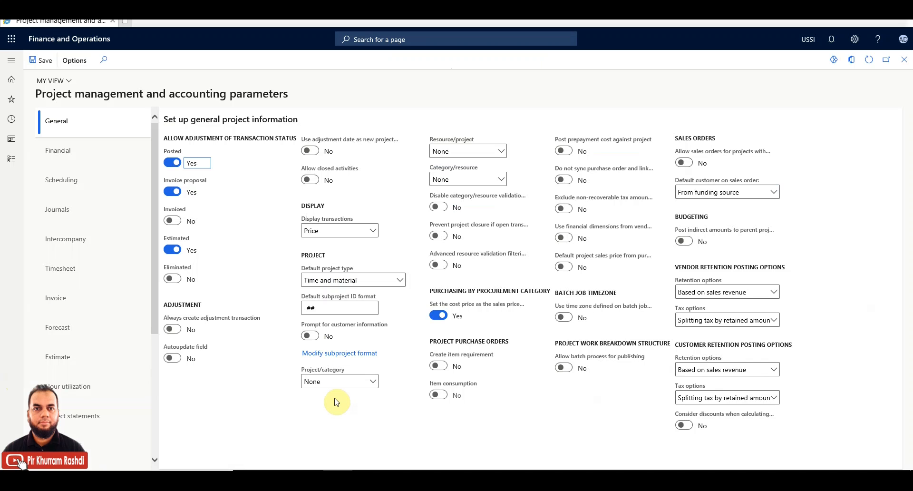
Set the default working calendar for project resource scheduling to Project.
click(93, 183)
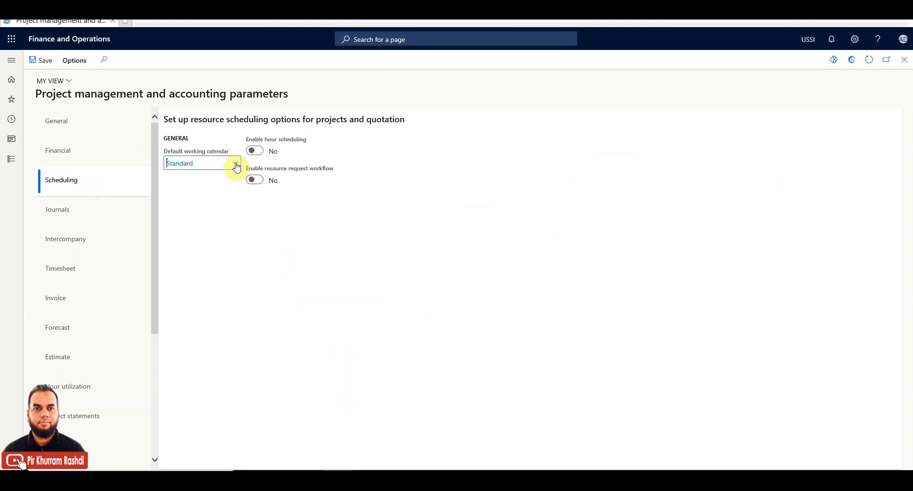
click(237, 166)
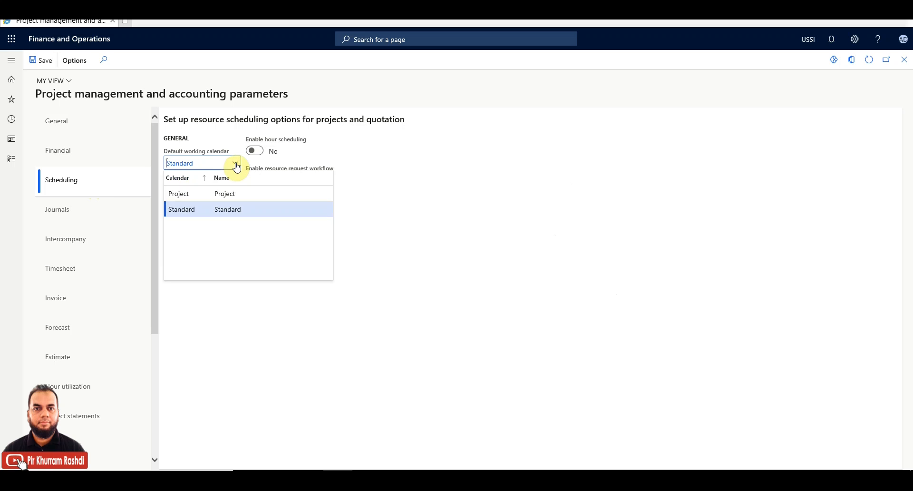
click(210, 195)
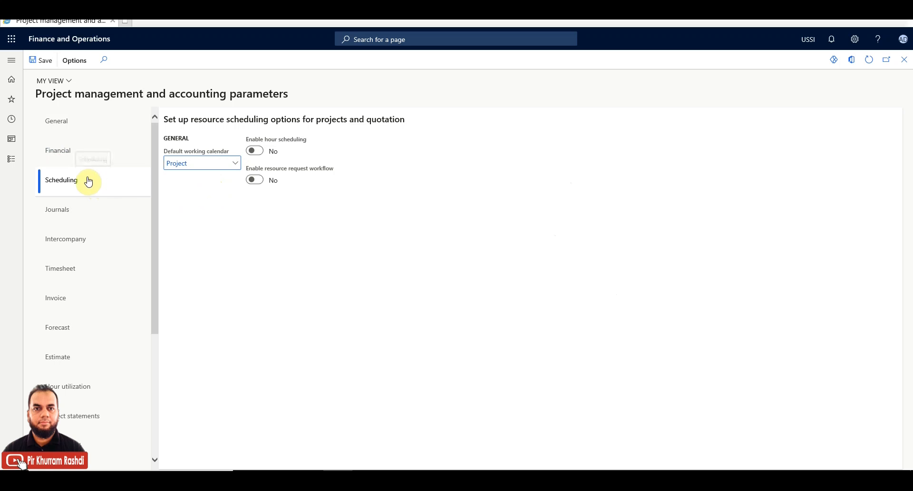
click(68, 155)
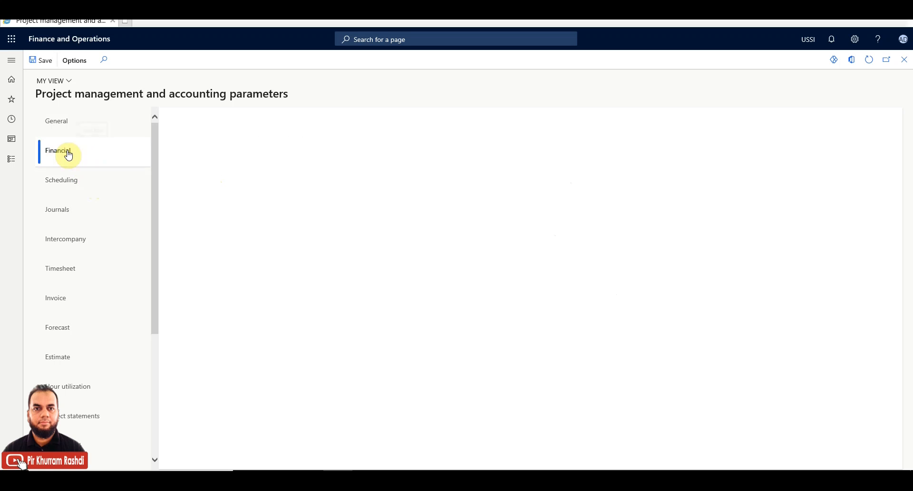
click(71, 179)
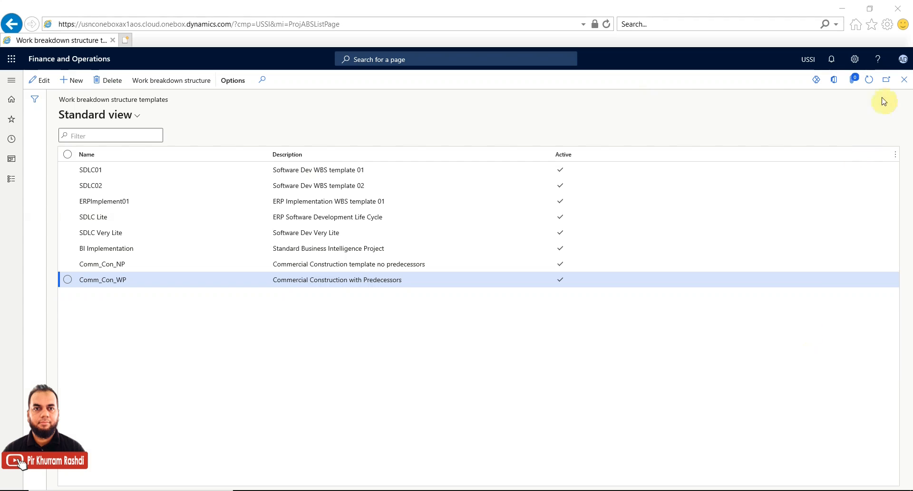
Close the work breakdown structure templates and open the project Category groups setup page.
click(905, 79)
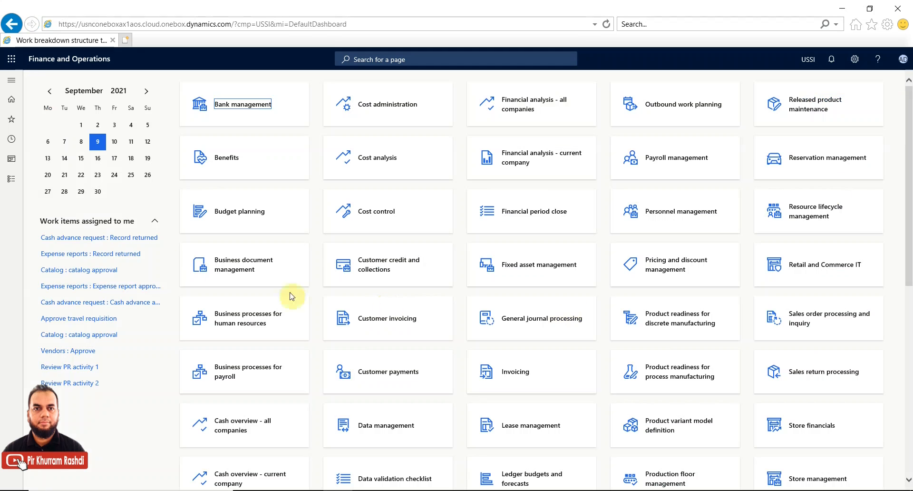
click(10, 182)
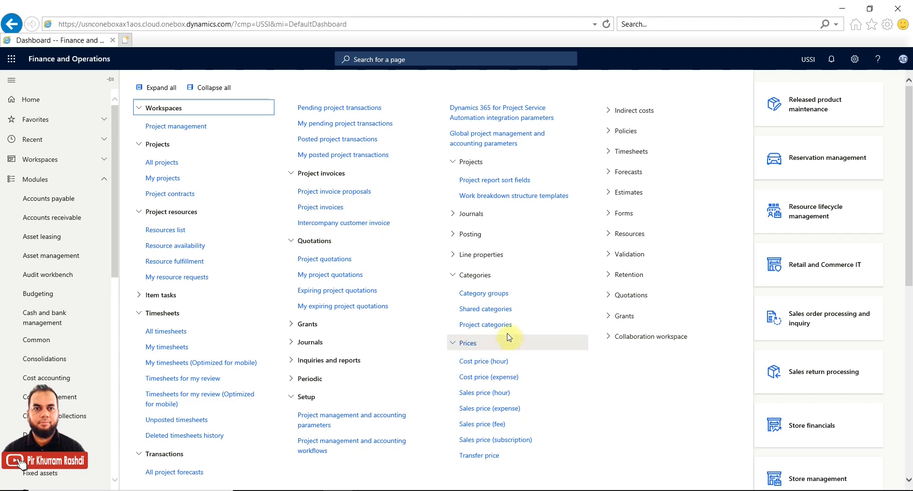
click(471, 294)
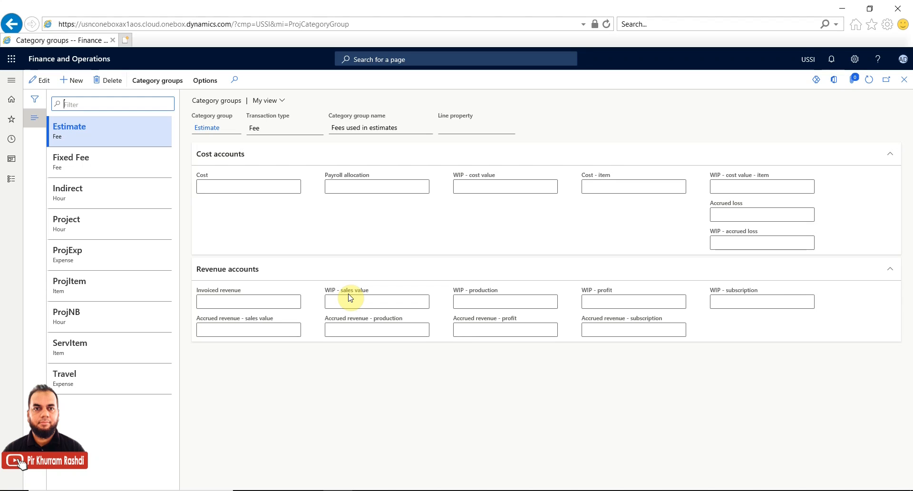
Make the category groups editable and look over the Estimate group's invoiced revenue account choices and the Indirect group.
click(279, 302)
click(44, 82)
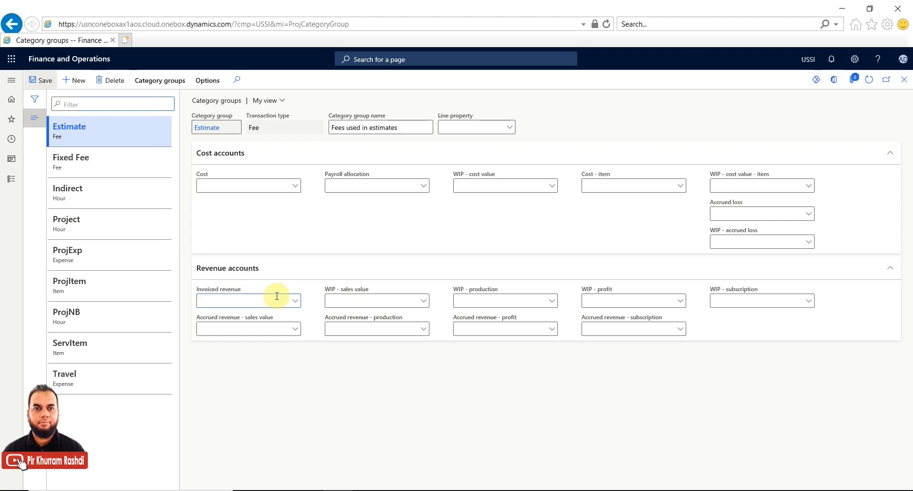
click(295, 300)
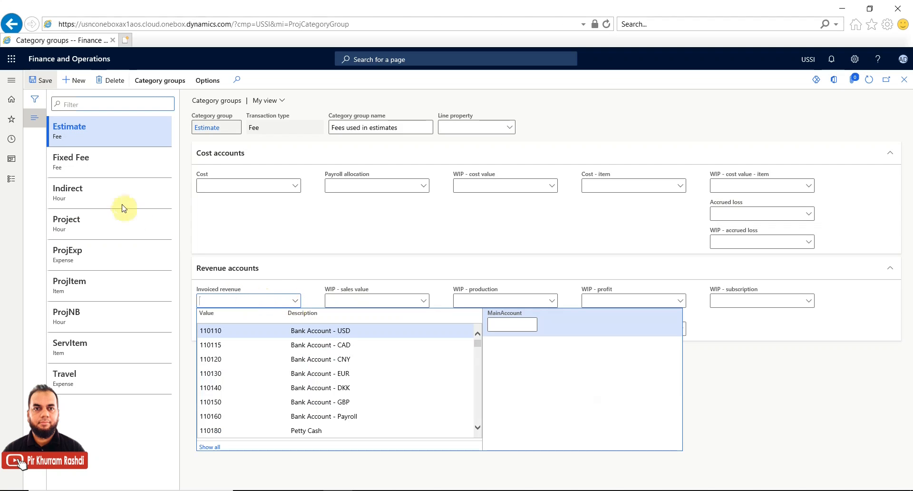
click(103, 202)
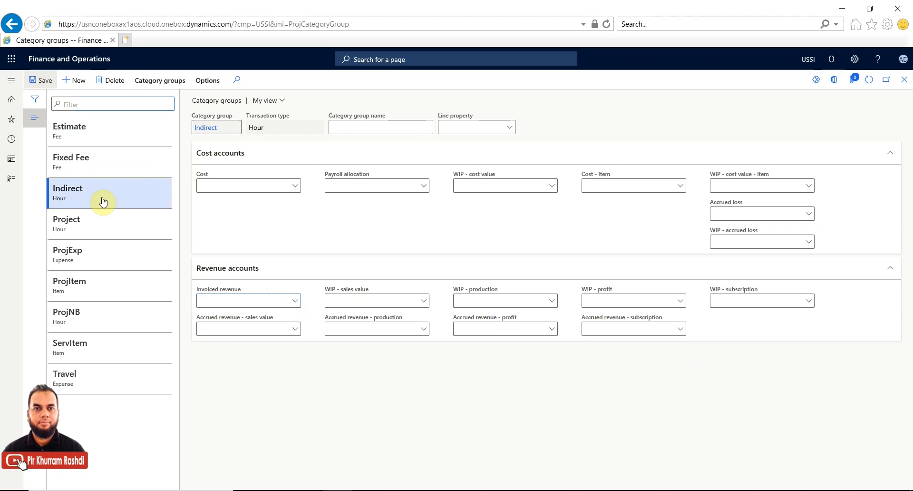
Check which main accounts the Project hour category group uses for invoiced revenue, cost and WIP cost value.
click(106, 230)
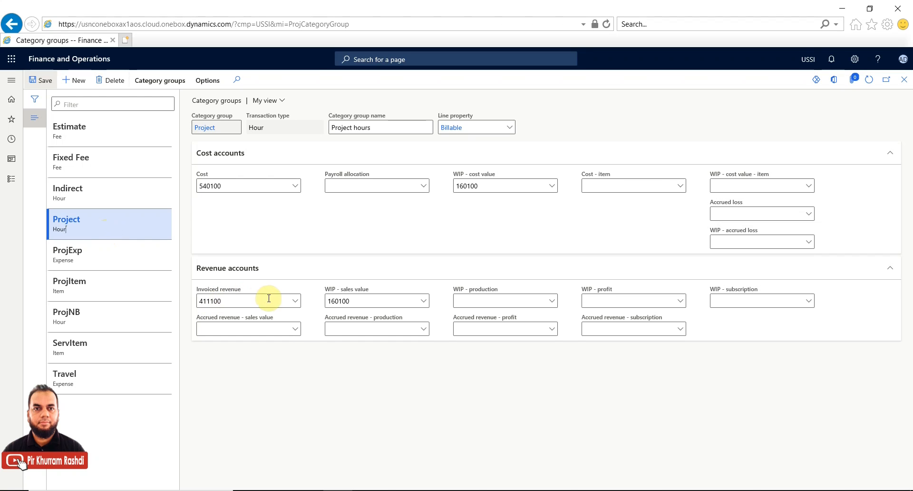
click(295, 301)
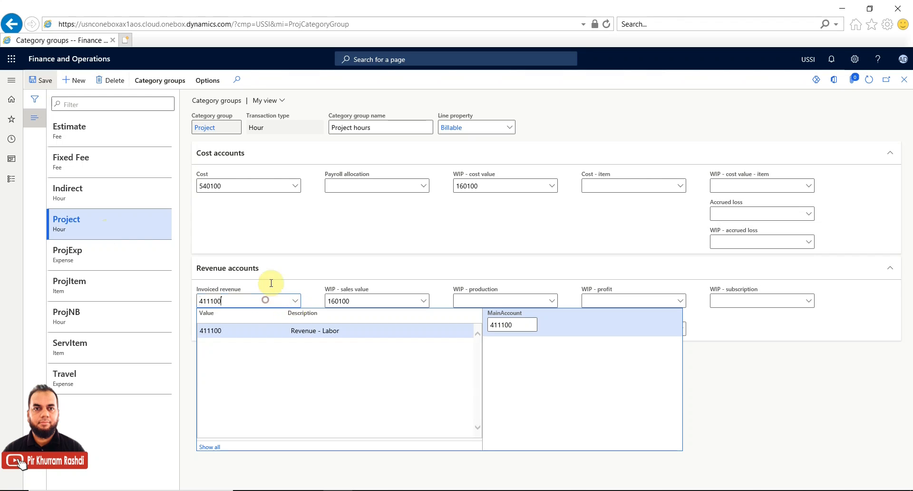
click(277, 186)
click(294, 186)
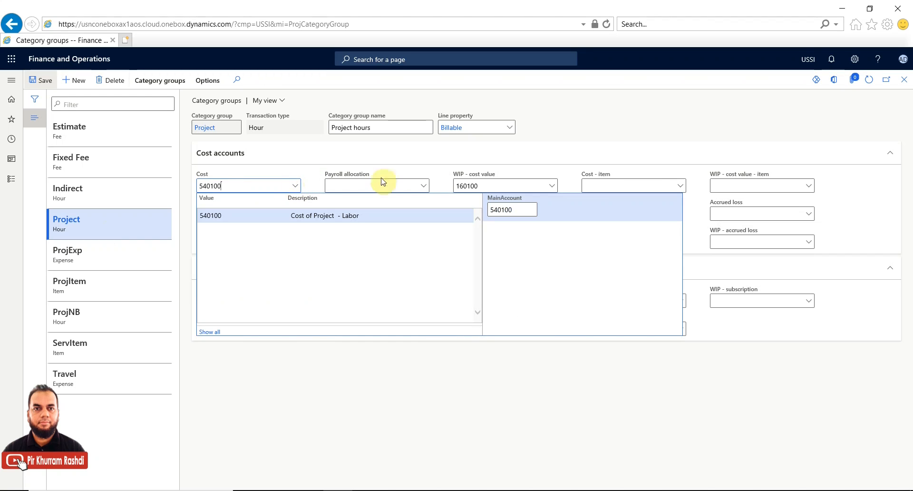
click(497, 184)
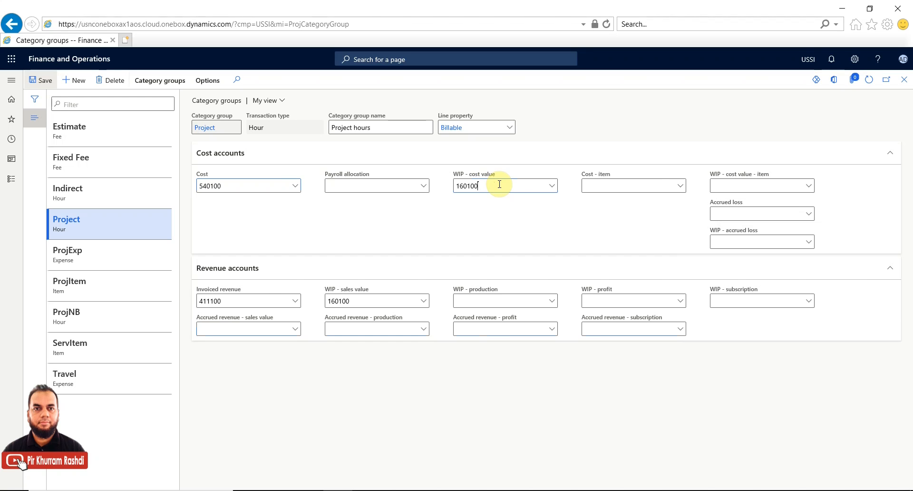
click(553, 187)
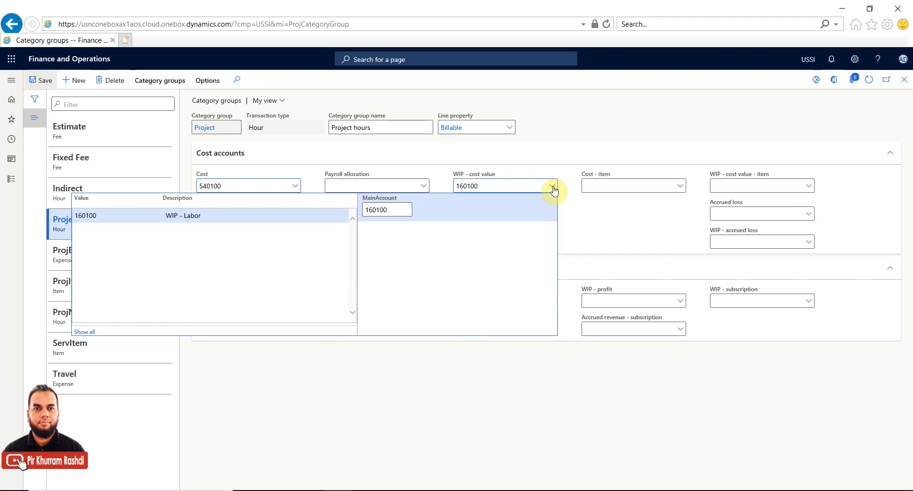
click(506, 182)
Review the Project group's item cost, WIP production, WIP profit and WIP subscription account fields.
click(611, 182)
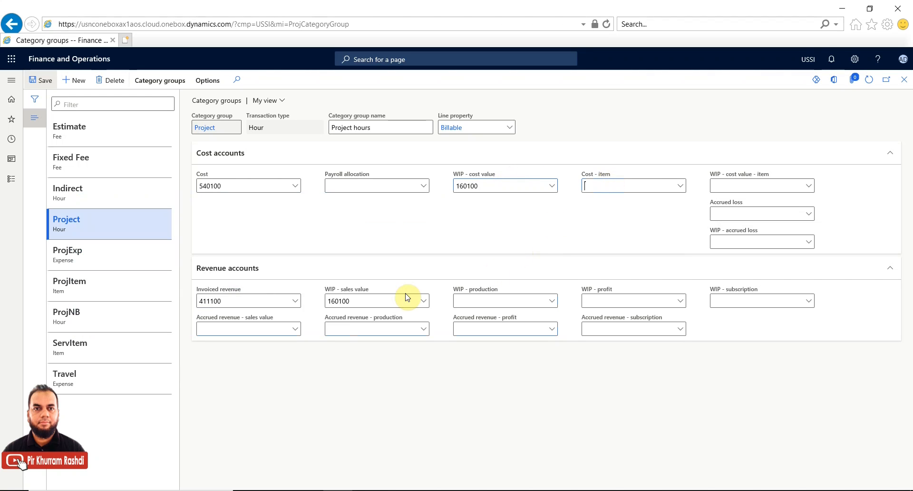
click(469, 297)
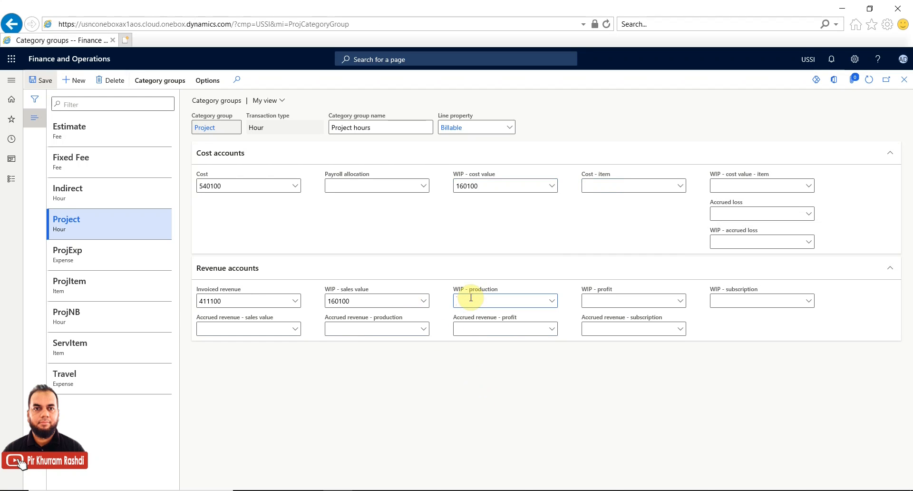
click(626, 299)
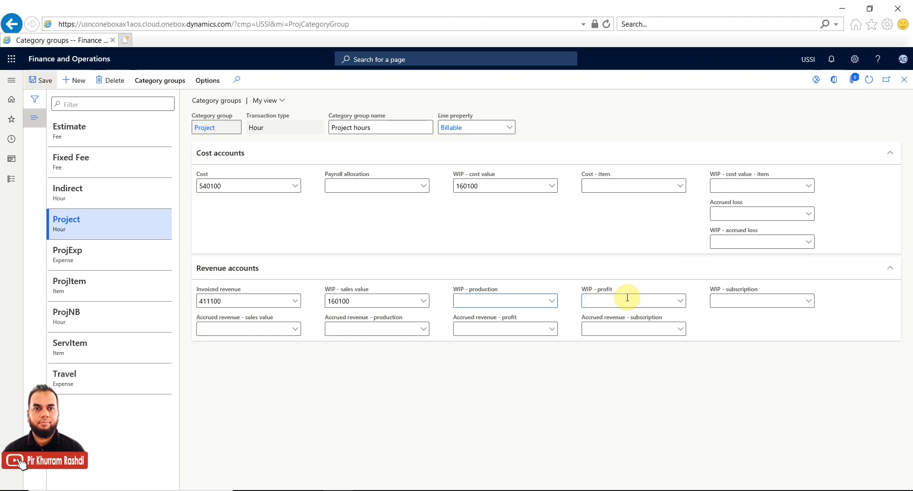
click(776, 300)
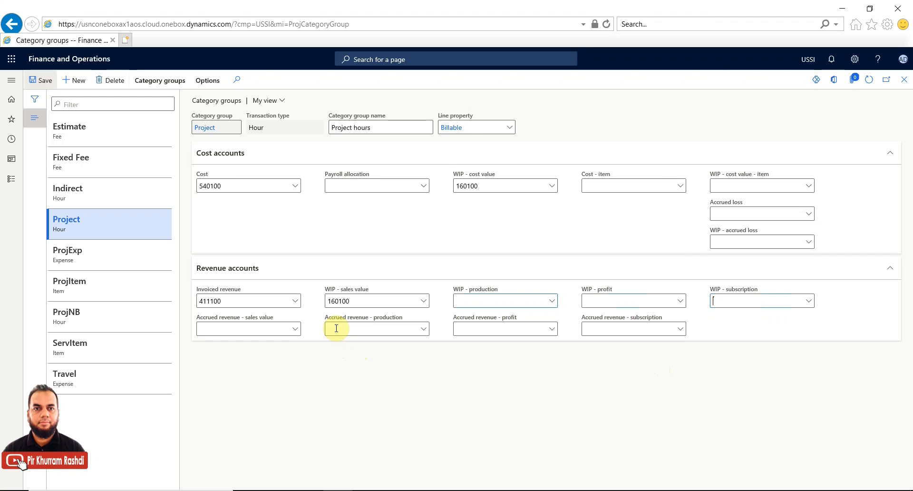
Check the invoiced revenue and WIP sales value main accounts of the ProjExp expense category group.
click(117, 251)
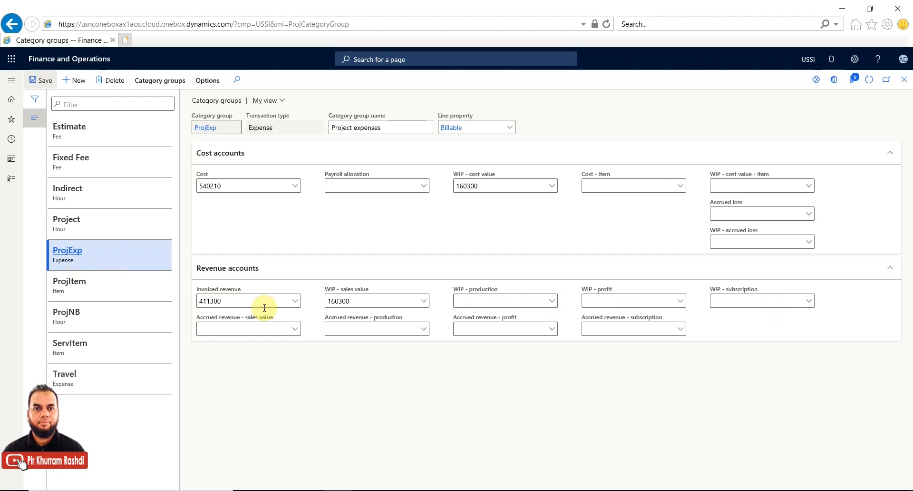
click(295, 301)
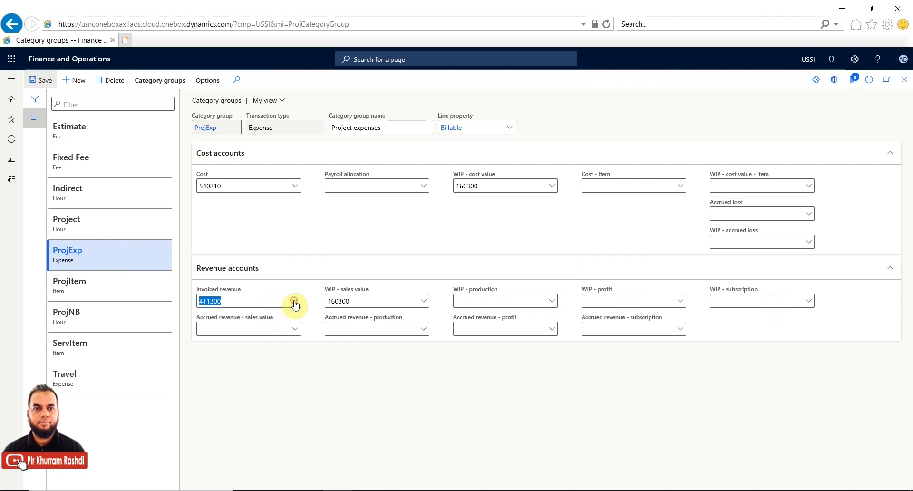
click(261, 300)
click(422, 301)
click(423, 302)
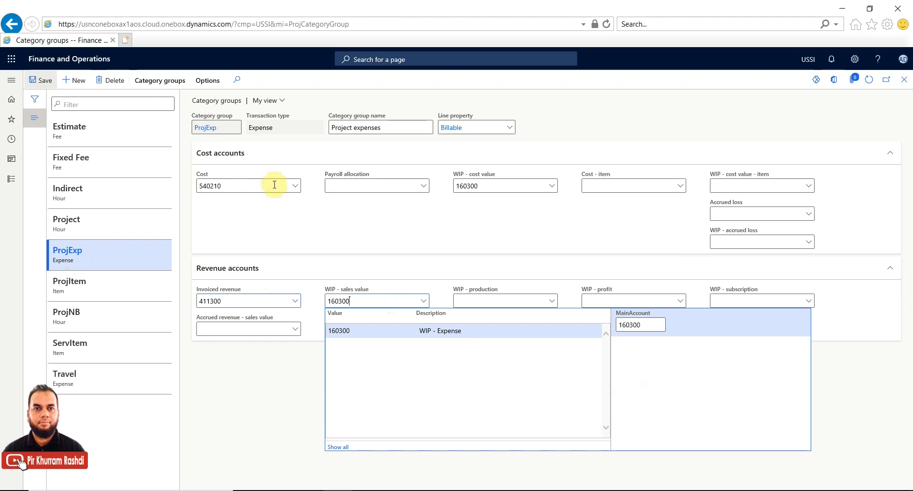
Check the cost, WIP cost value and payroll allocation accounts of the ProjExp category group.
click(296, 186)
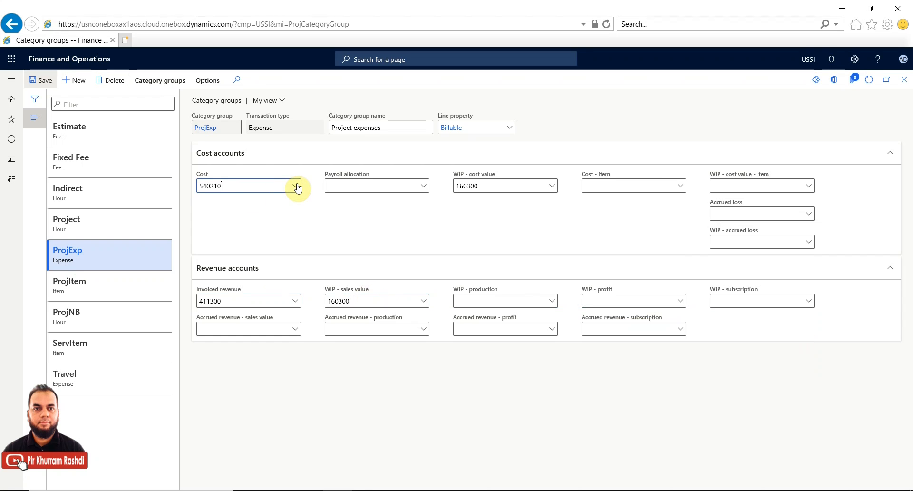
click(297, 186)
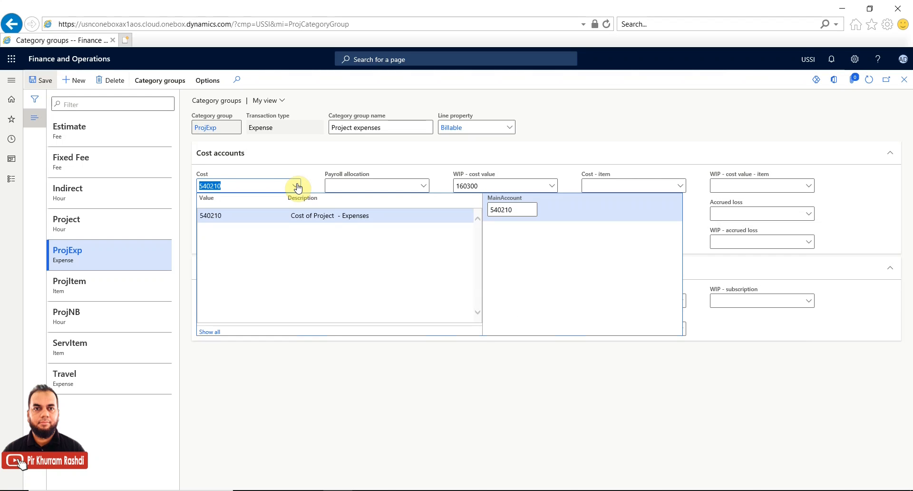
click(552, 186)
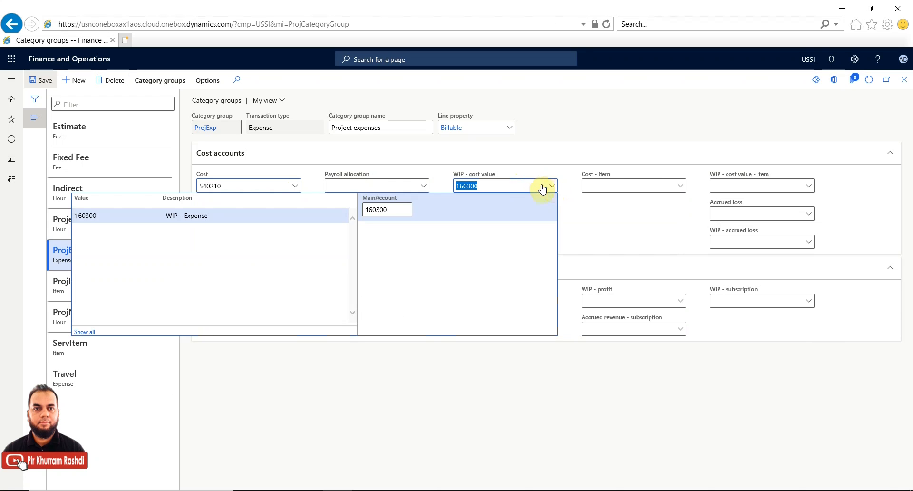
click(350, 184)
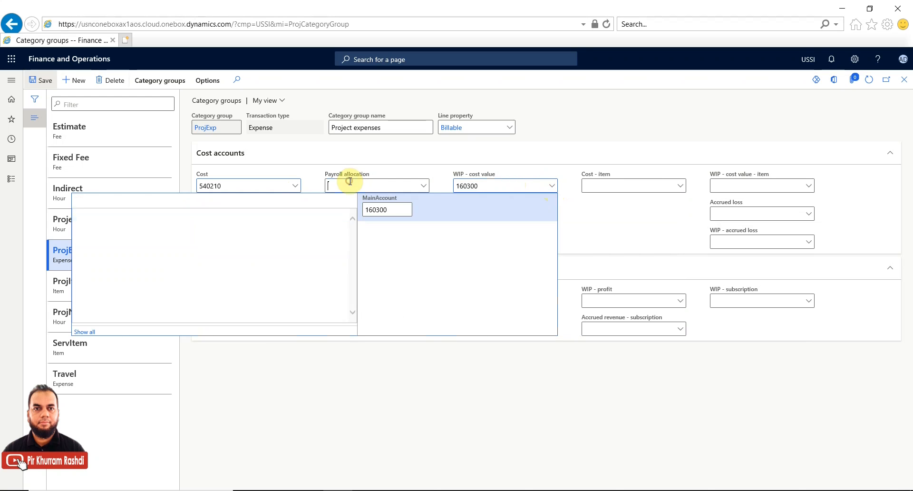
Check the cost and payroll allocation main accounts of the ProjItem category group.
click(101, 285)
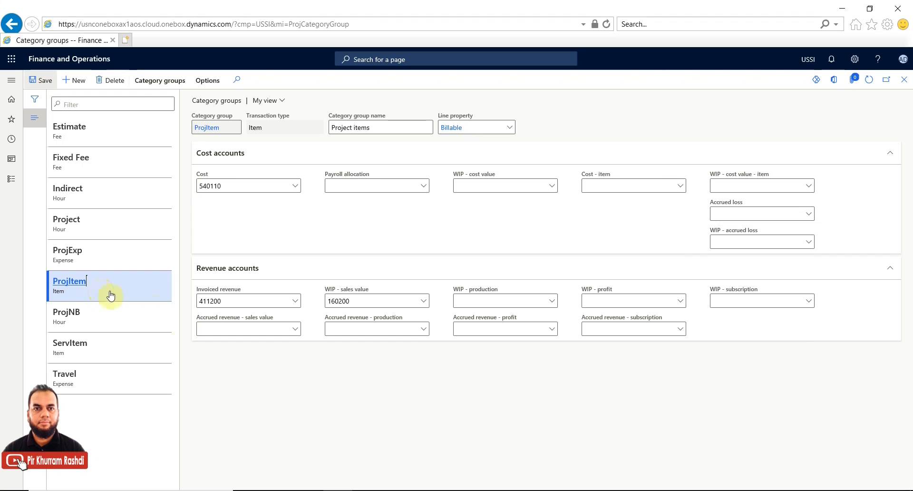
click(295, 186)
click(264, 186)
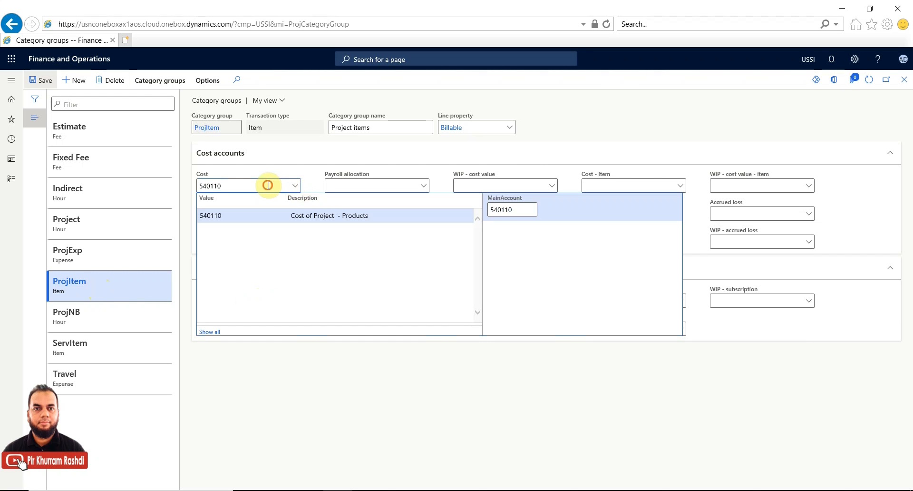
click(350, 185)
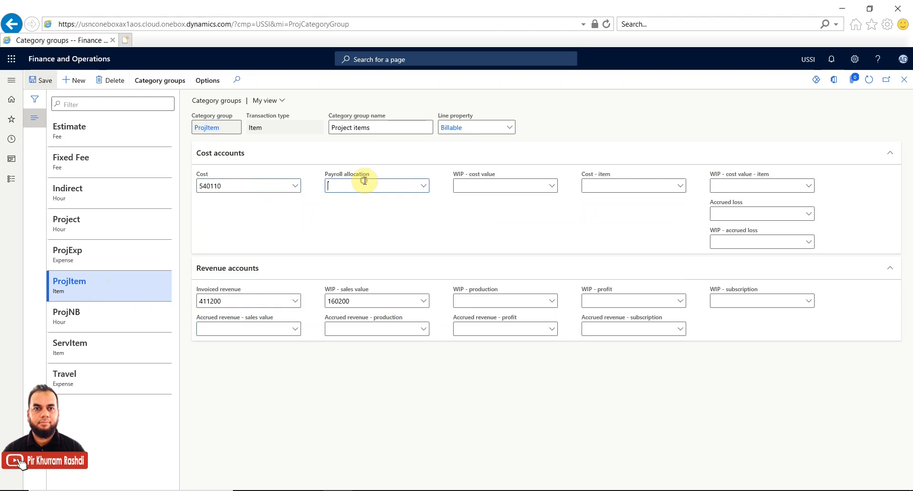
Check the invoiced revenue and WIP sales value main accounts of the ProjItem category group.
click(295, 301)
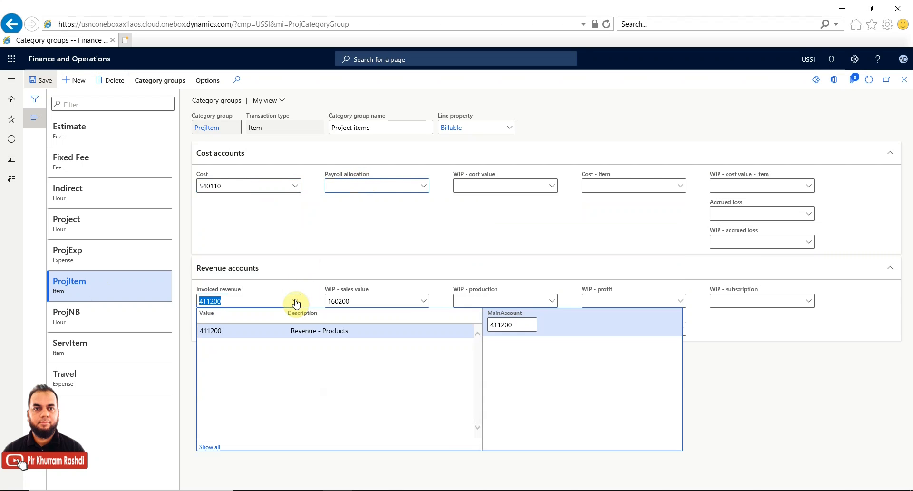
click(271, 297)
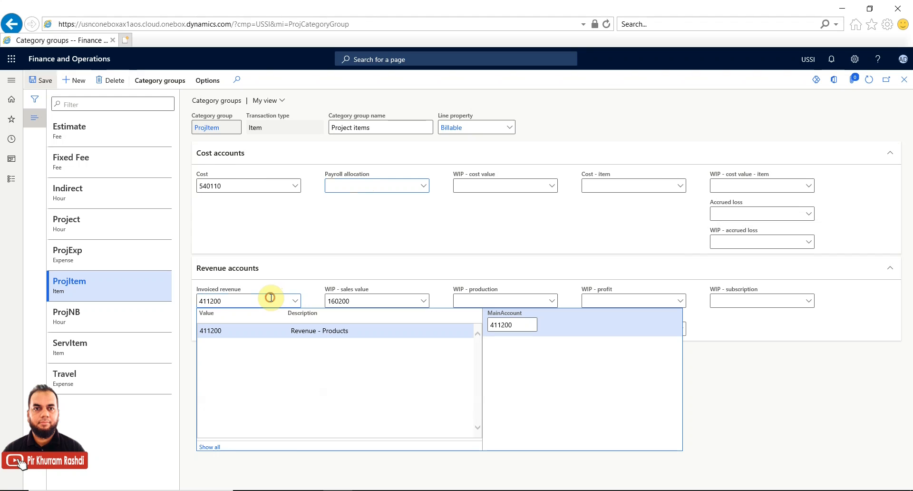
click(369, 300)
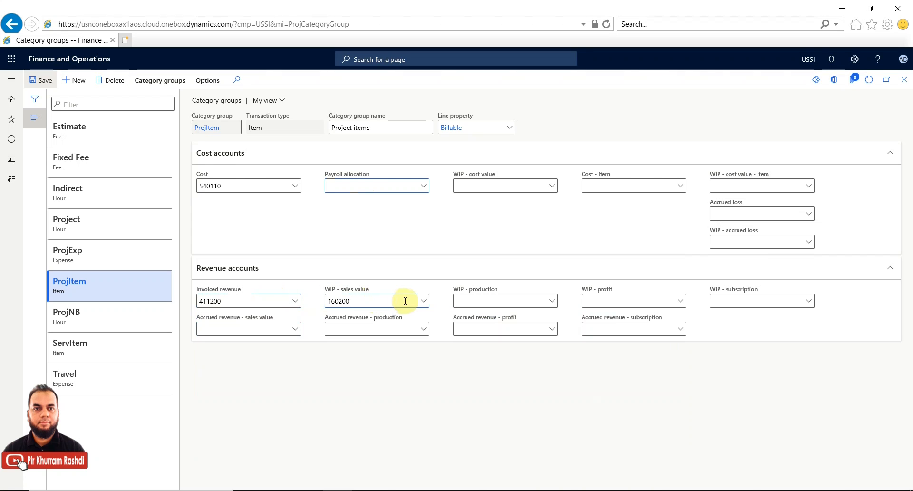
click(423, 300)
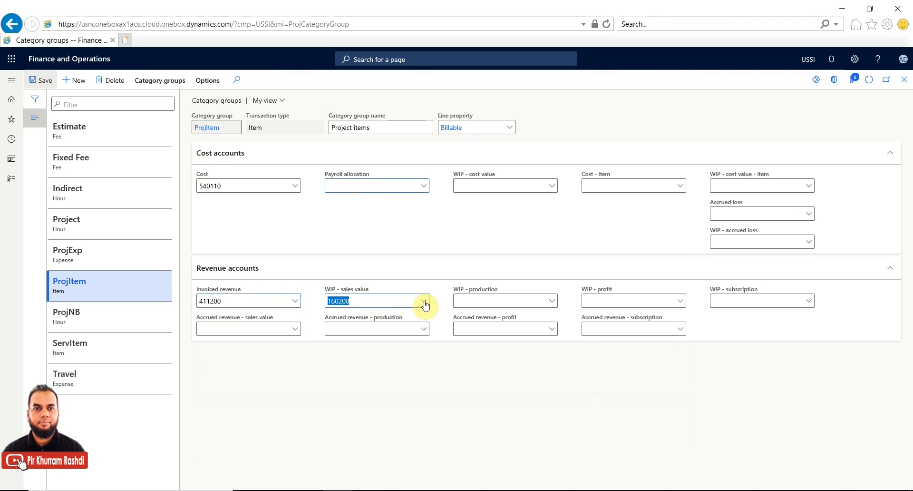
click(393, 298)
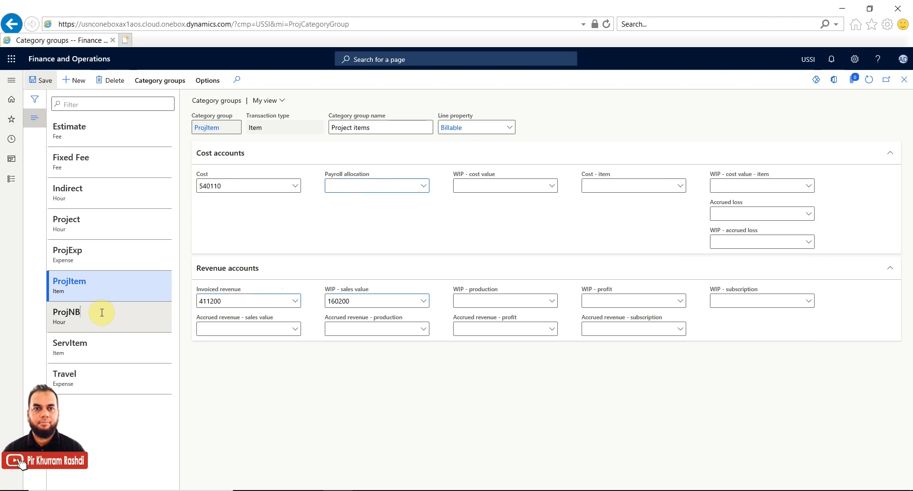
Review the Travel expense category group's cost accounts and its invoiced revenue and WIP sales value accounts.
click(101, 383)
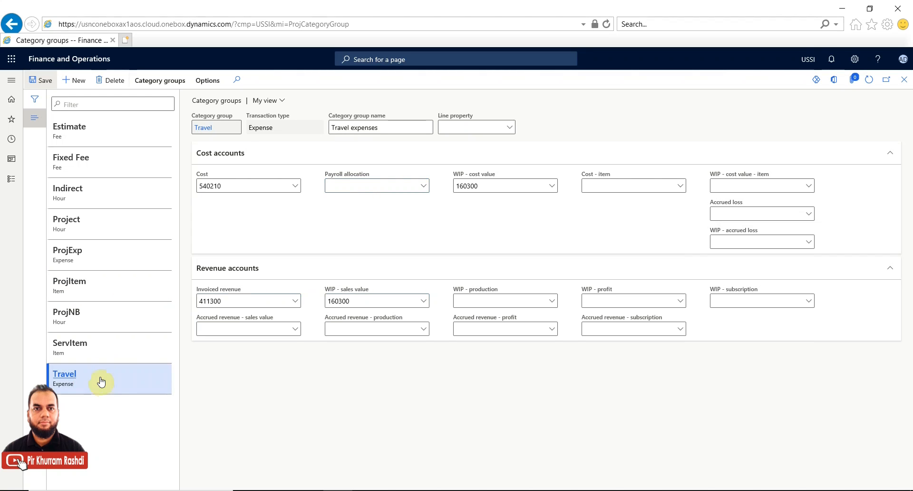
click(297, 188)
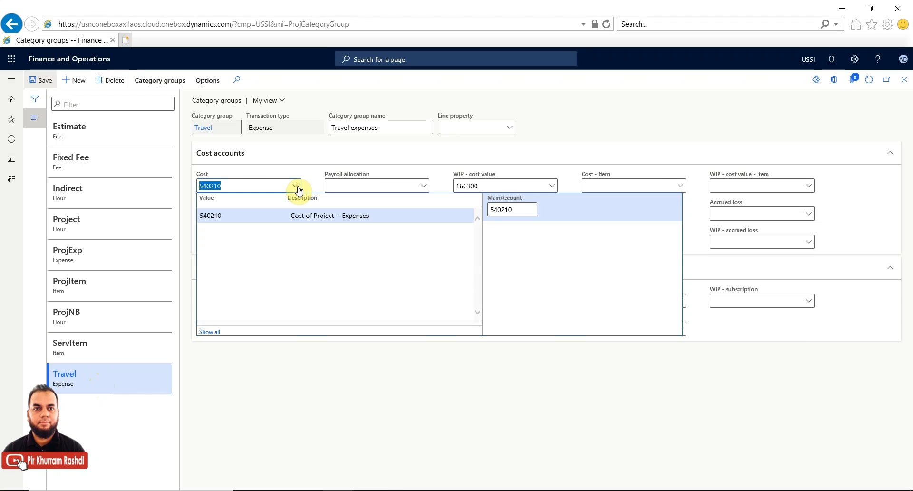
click(352, 185)
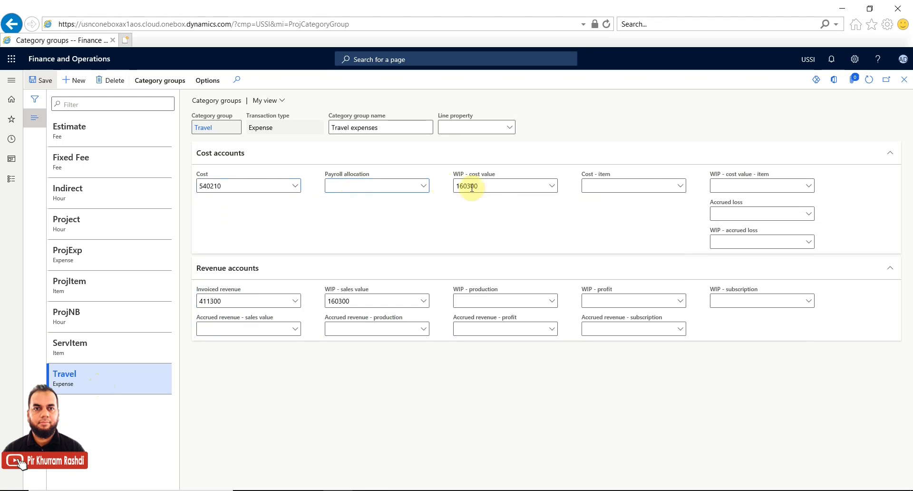
click(552, 189)
click(515, 185)
click(375, 183)
click(275, 301)
click(295, 300)
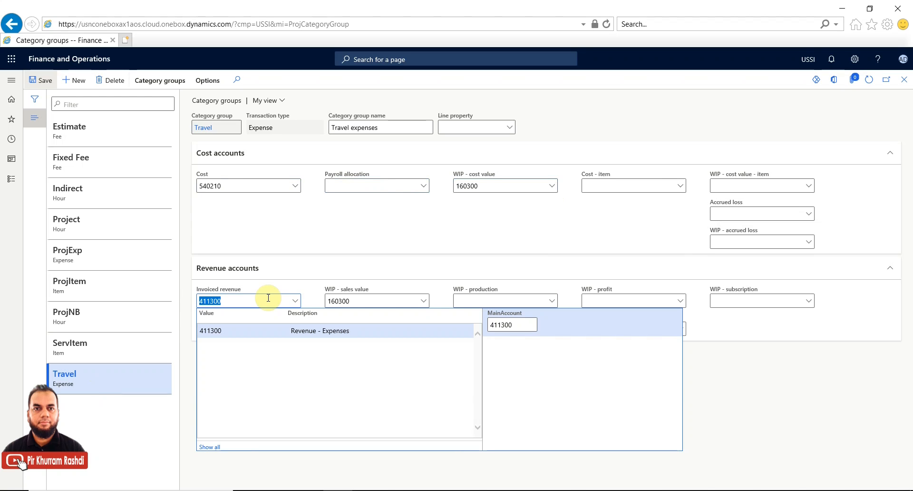
click(373, 299)
View the account setup of the ServItem and Indirect category groups.
click(107, 354)
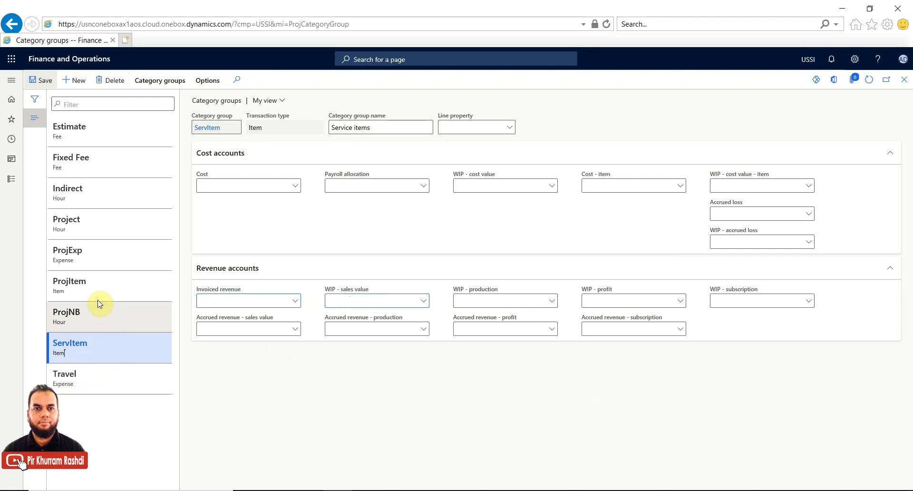
click(98, 203)
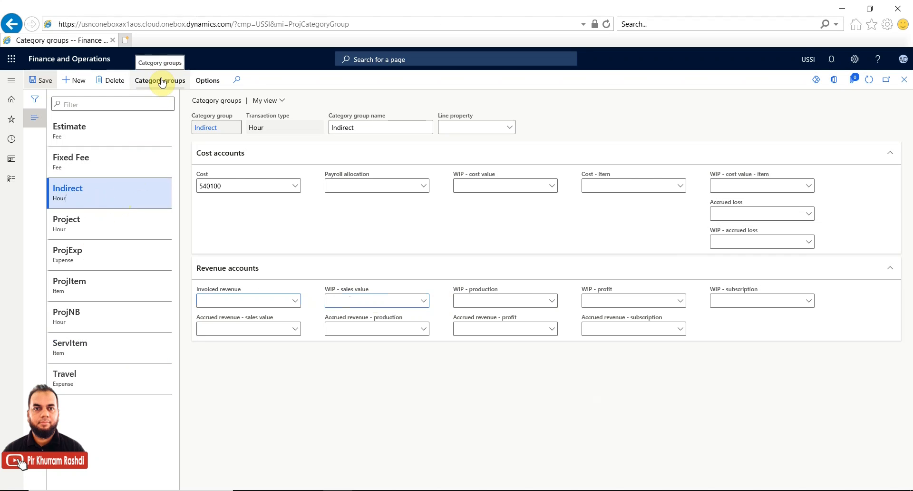
Open the project module's shared categories and check where AccrueLoss and AppDev can be used.
click(13, 179)
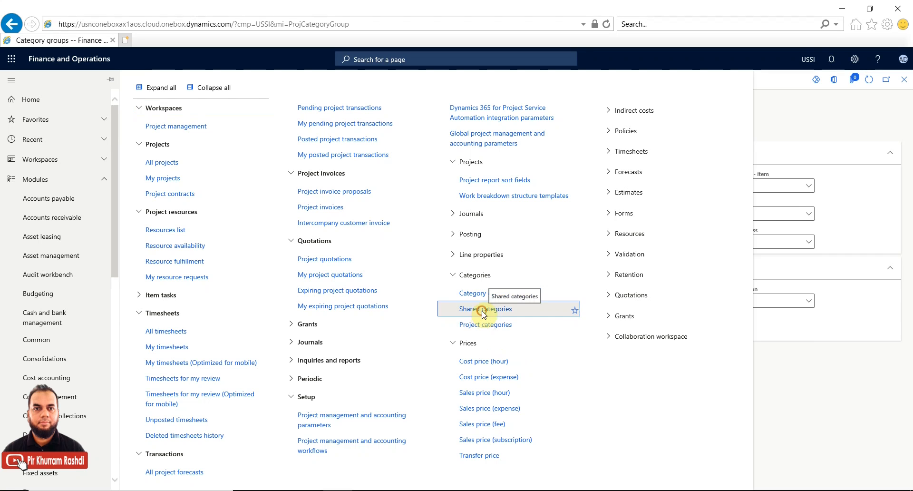
click(483, 309)
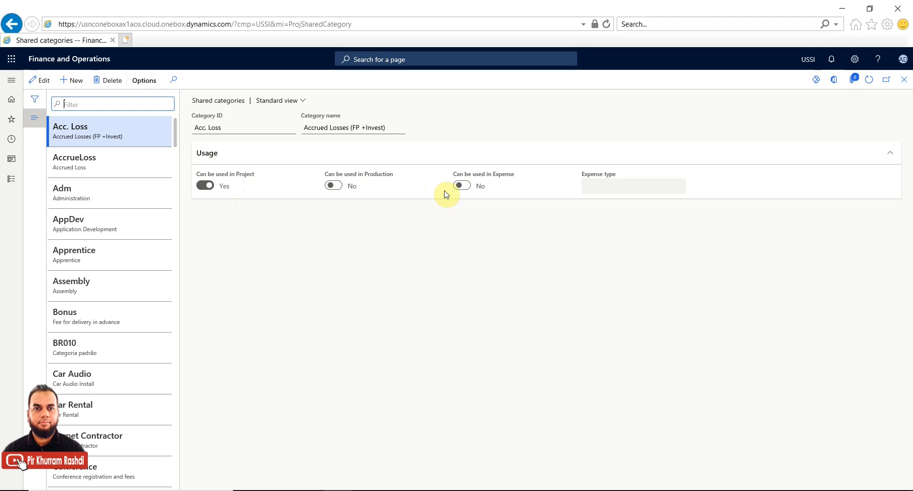
click(100, 164)
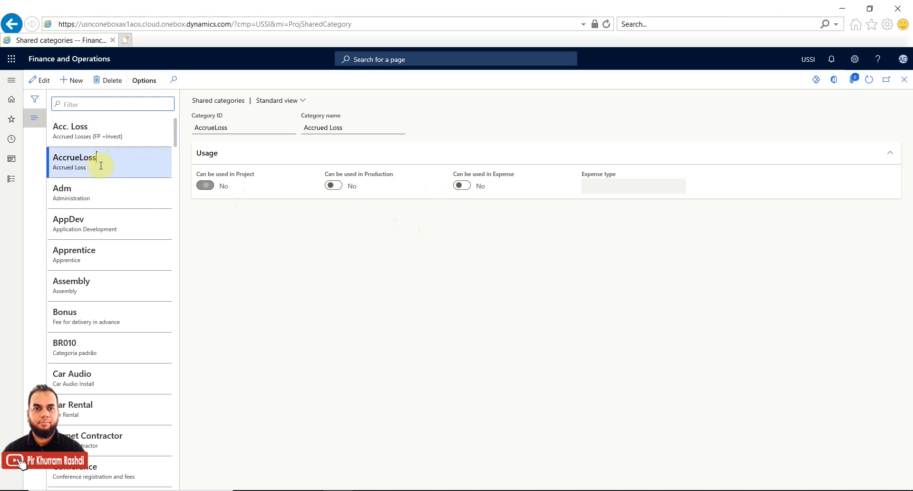
click(105, 220)
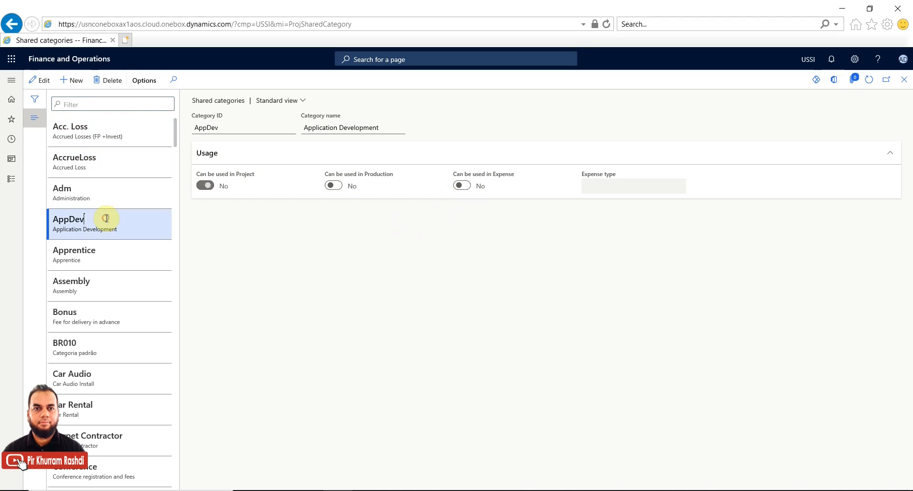
click(104, 250)
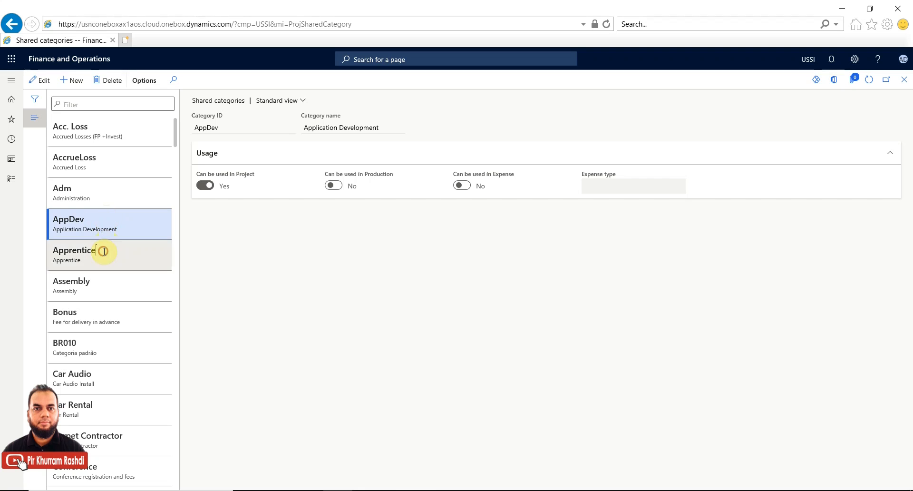
Open the Apprentice record in the project categories and switch the page to edit mode.
click(15, 181)
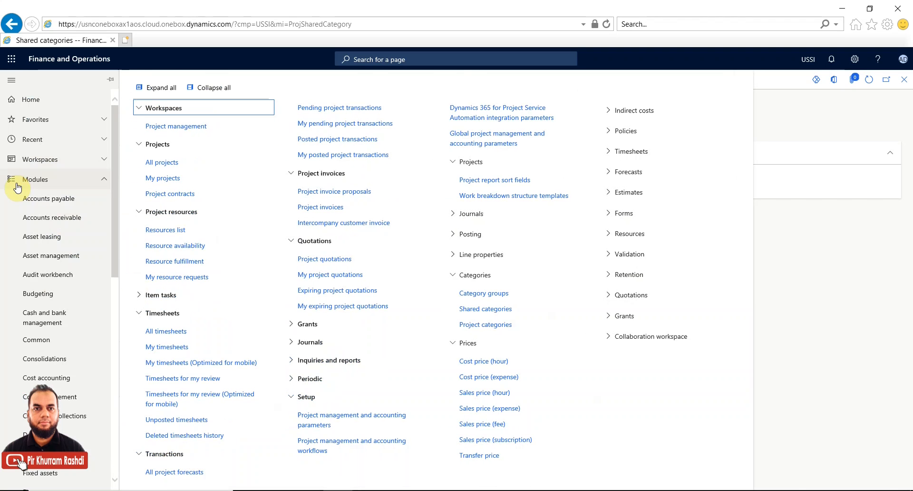
click(472, 326)
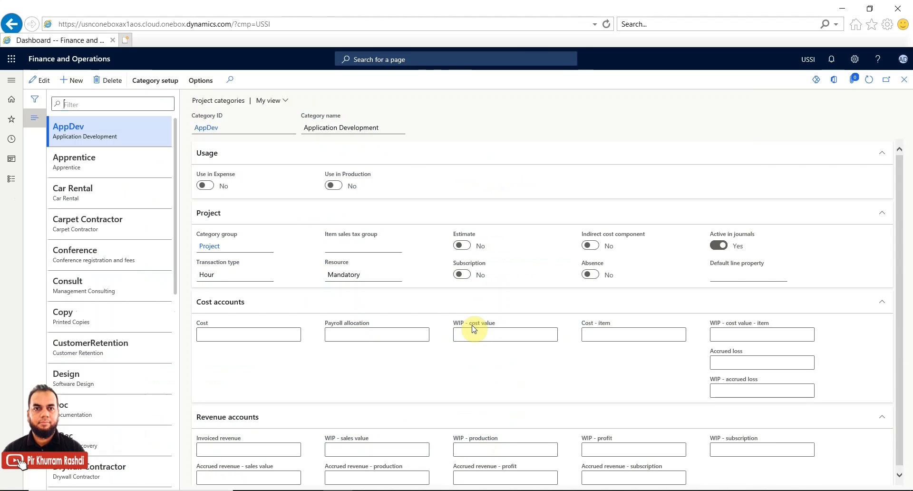
click(112, 161)
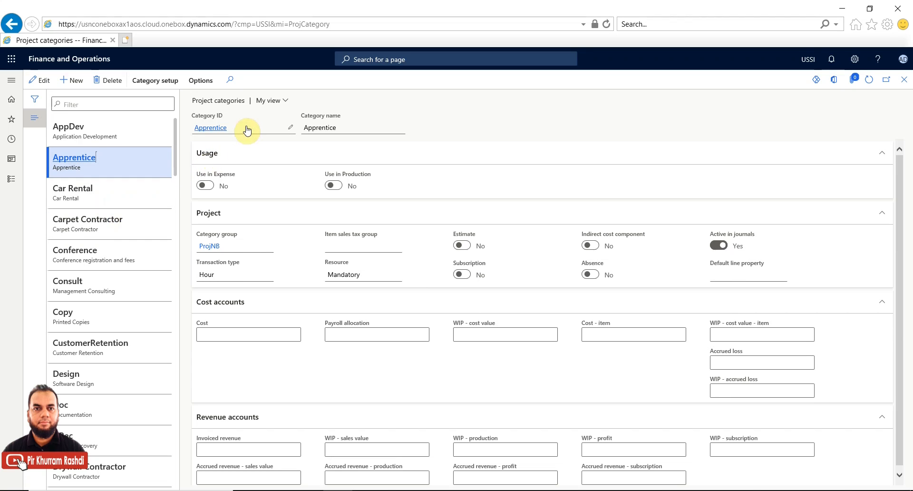
click(342, 127)
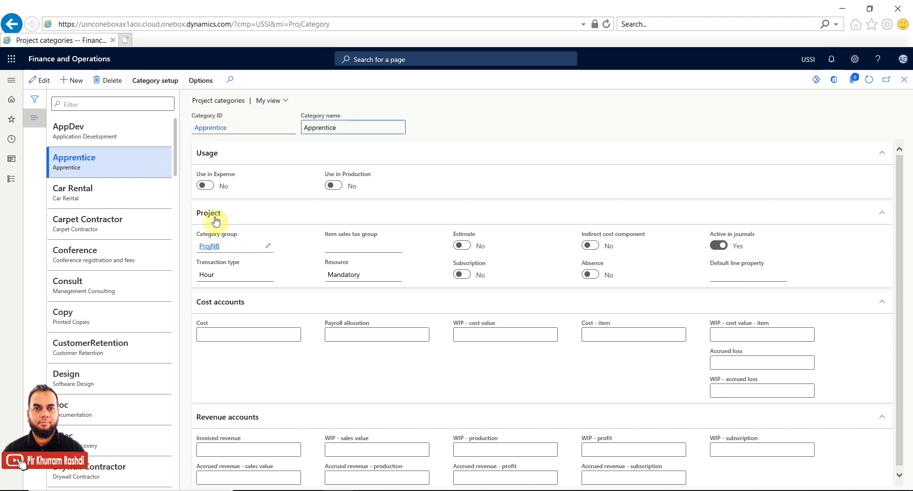
click(53, 84)
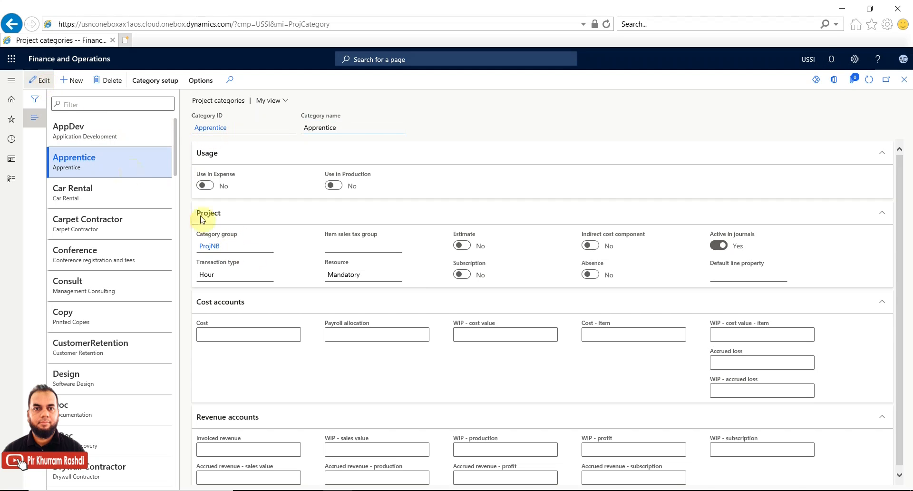
Review the Car Rental project category's name and category group, and the setup options available for it.
click(104, 193)
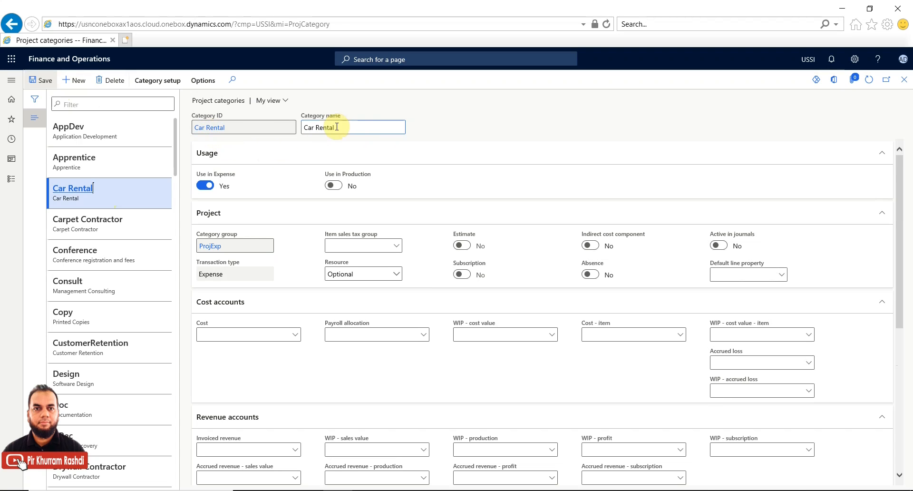
click(356, 126)
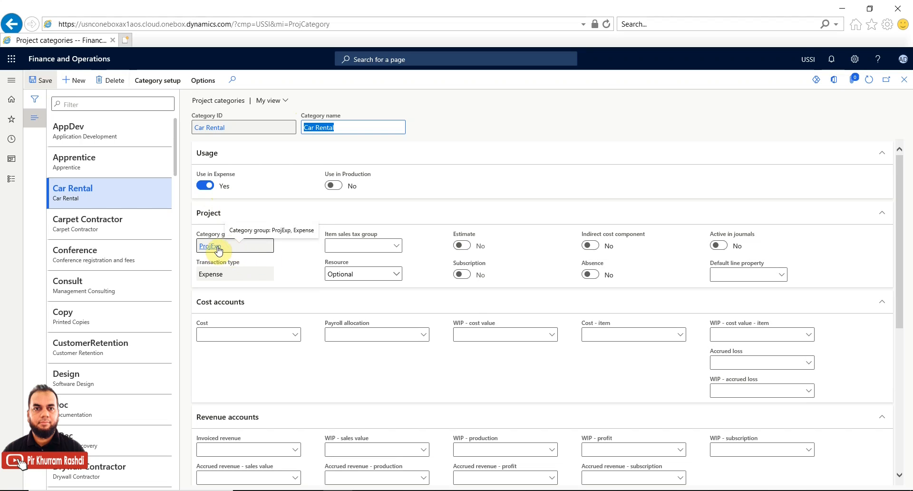
click(159, 85)
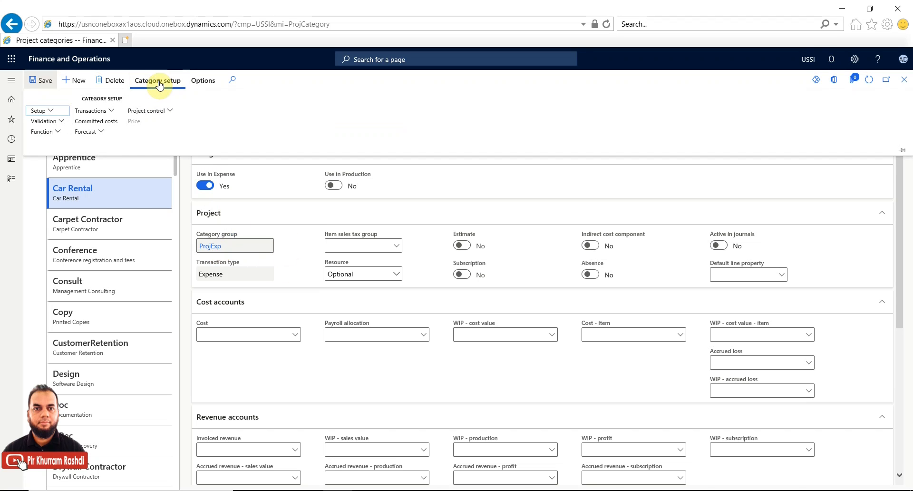
click(52, 111)
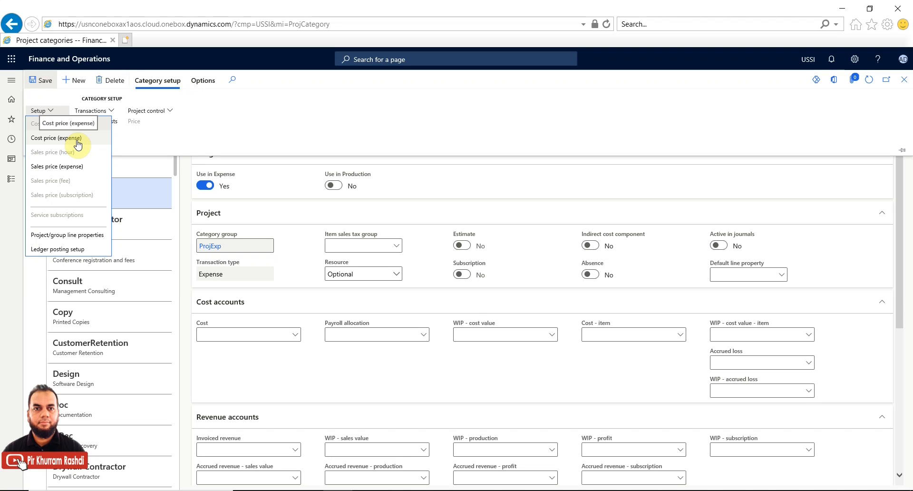
click(346, 247)
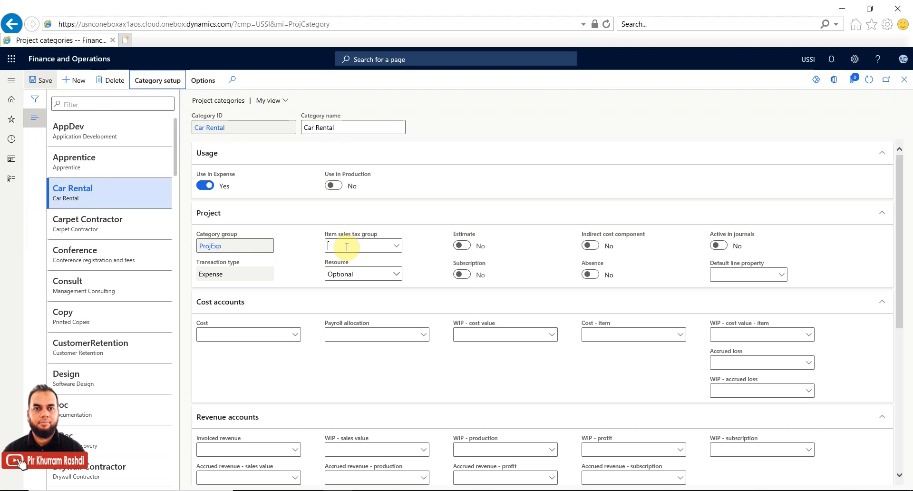
Examine the Car Rental category's cost and revenue account fields, expense settings and allowed payment methods.
scroll(351, 306, down, 2)
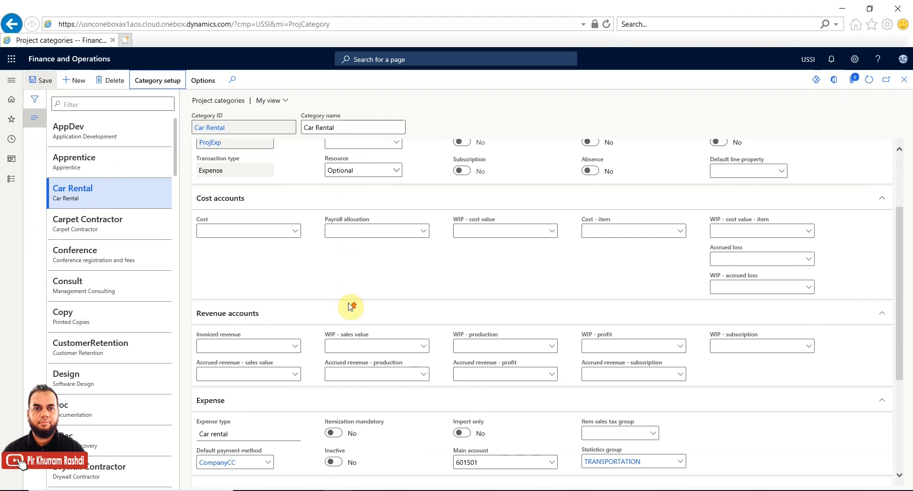
scroll(350, 306, up, 2)
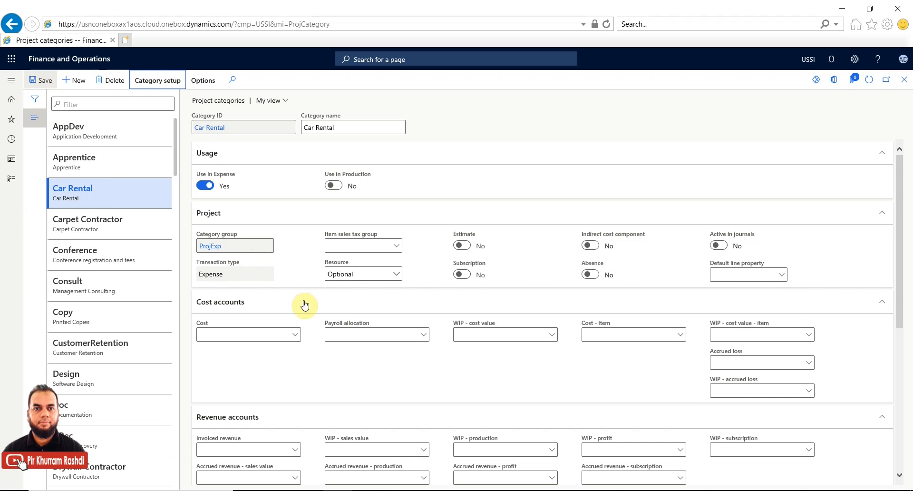
scroll(304, 303, down, 2)
scroll(305, 305, down, 2)
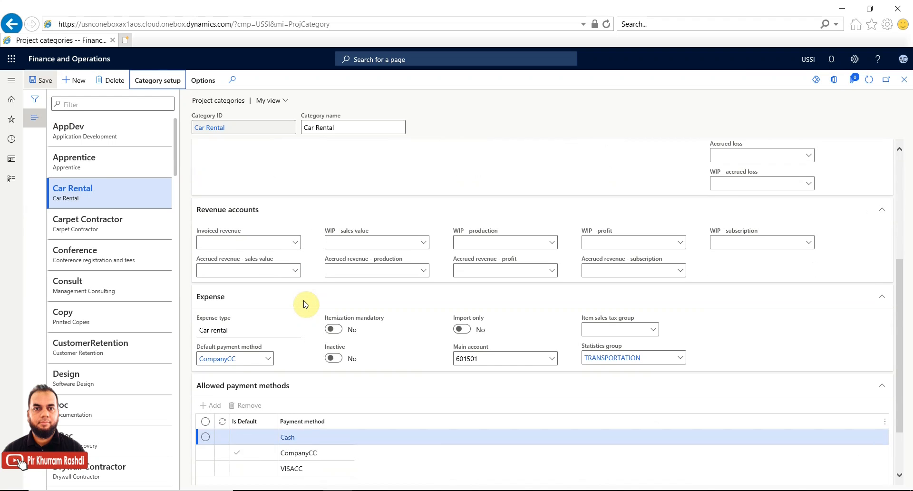
scroll(305, 304, down, 2)
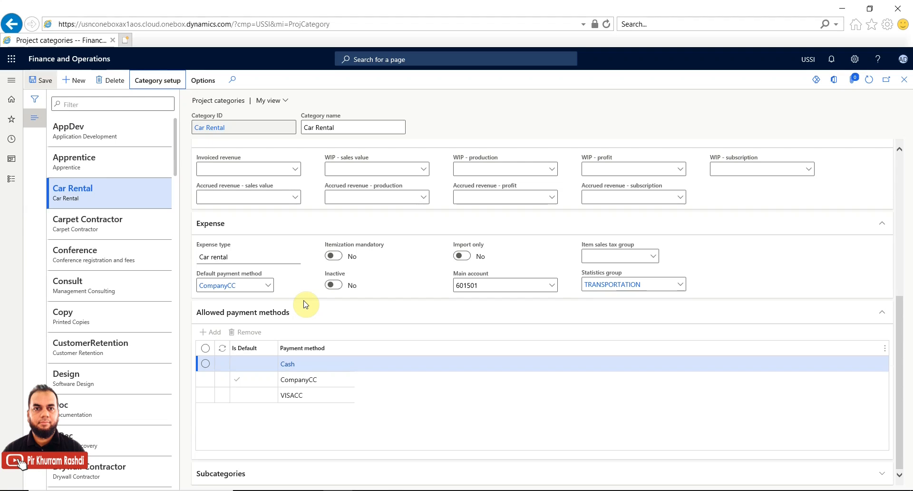
scroll(304, 303, up, 3)
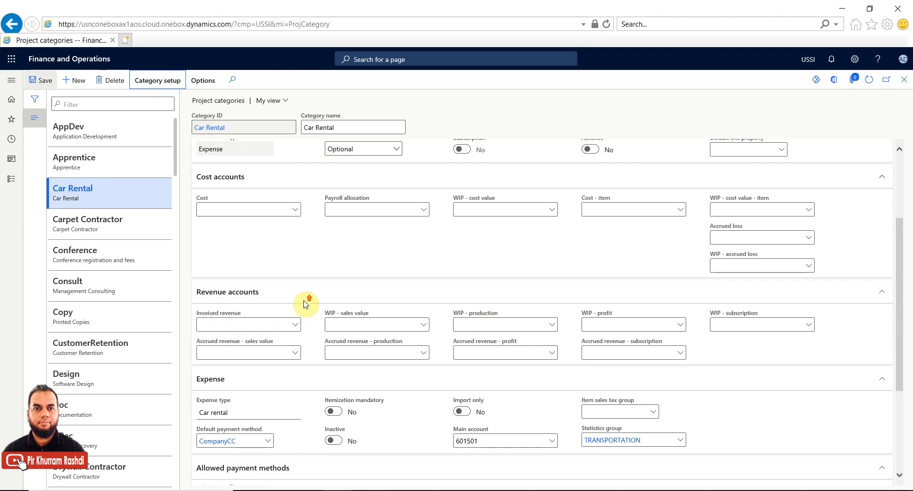
click(246, 325)
scroll(246, 324, down, 3)
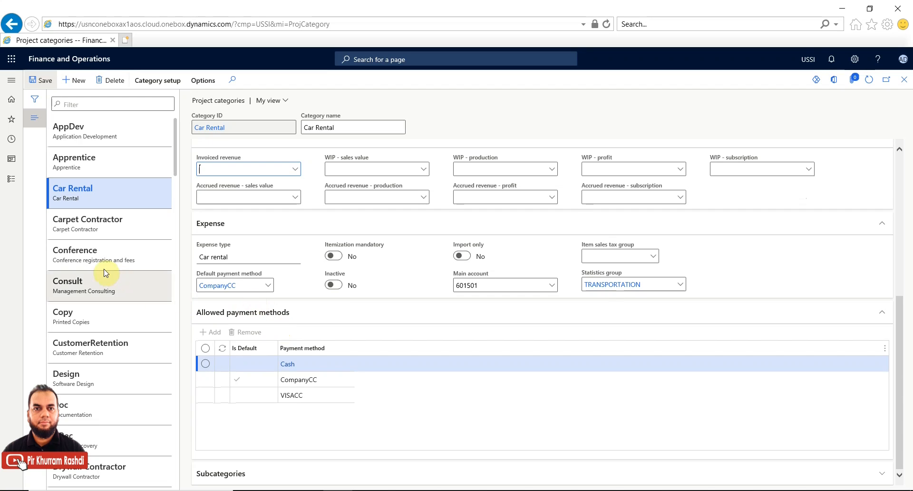
Open the Consult project category and check the choices available for its default line property.
click(115, 225)
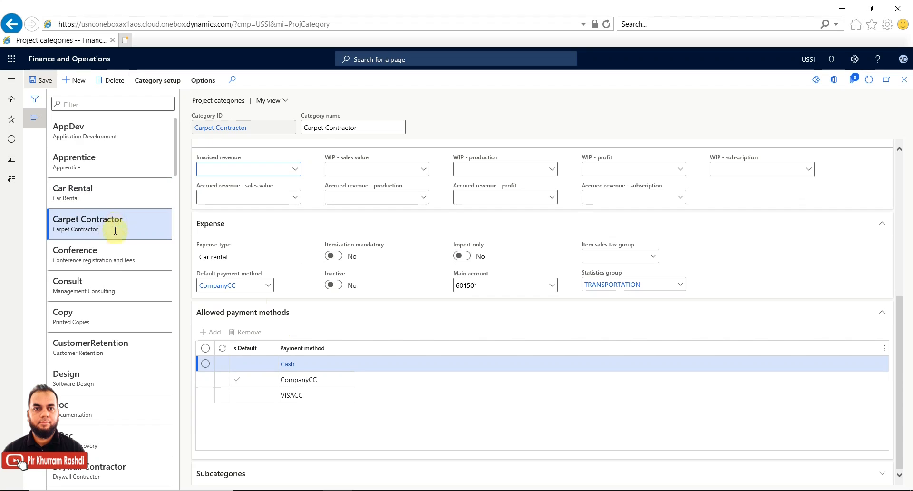
click(105, 288)
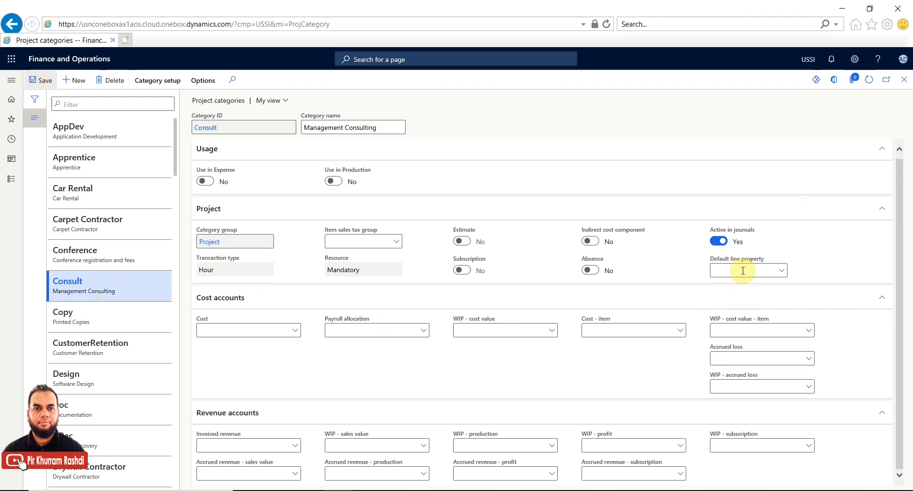
click(779, 272)
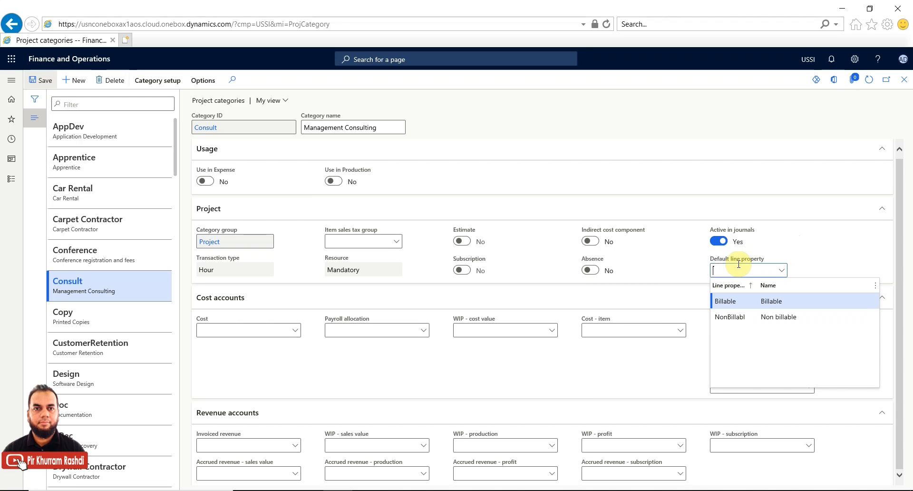
Review the project settings of the Fee category and the G.C. Finish Carpenter Crew category.
scroll(112, 408, down, 4)
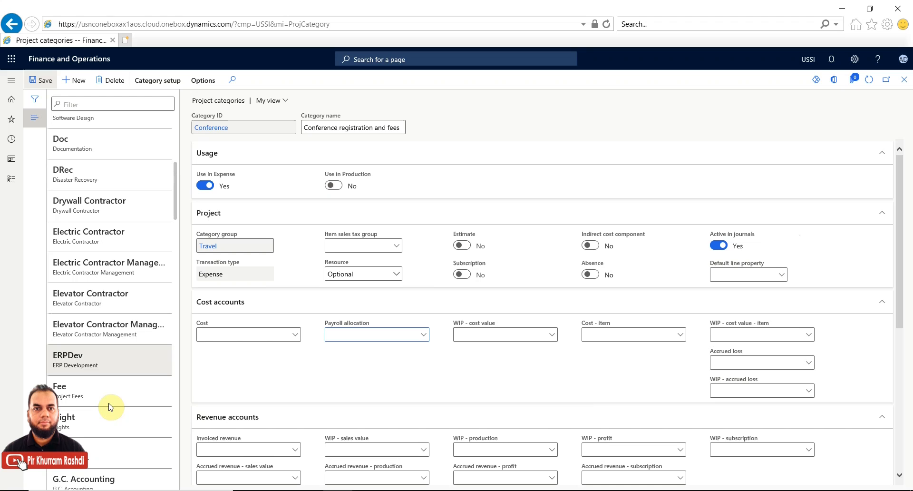
click(108, 394)
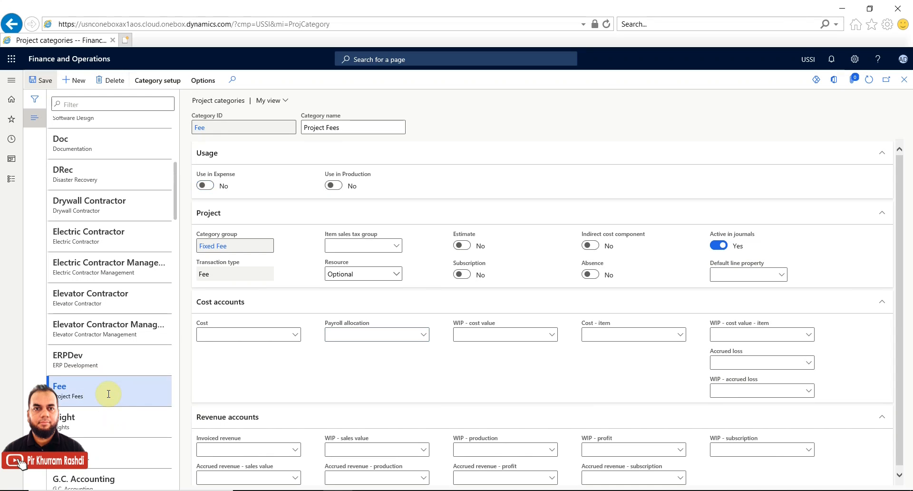
scroll(108, 393, down, 6)
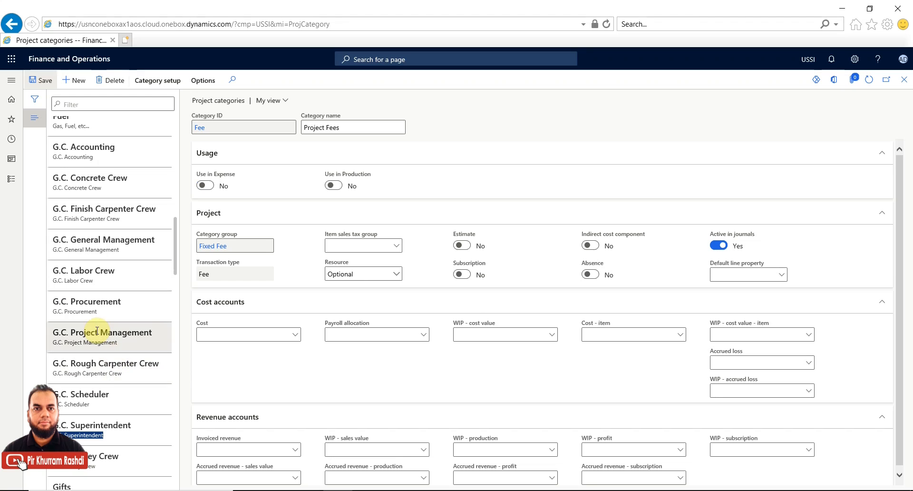
click(115, 207)
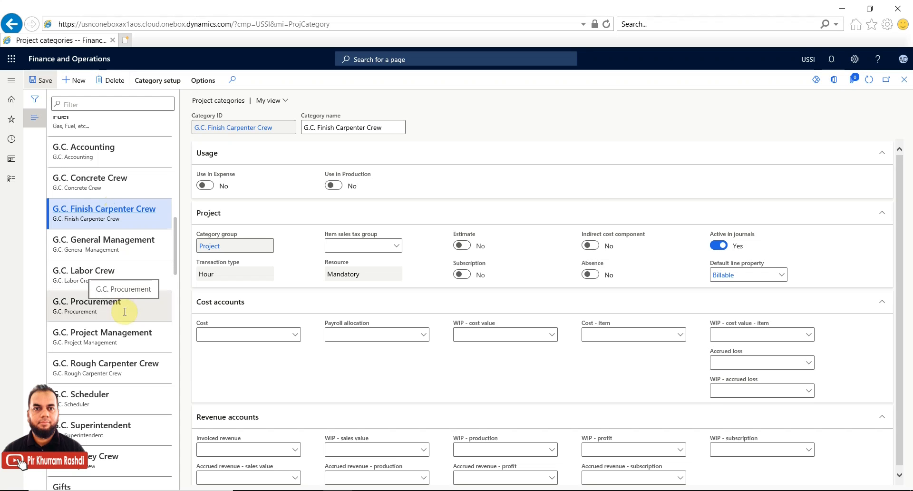
Find the PM project category and open its hourly cost price setup.
scroll(124, 311, down, 3)
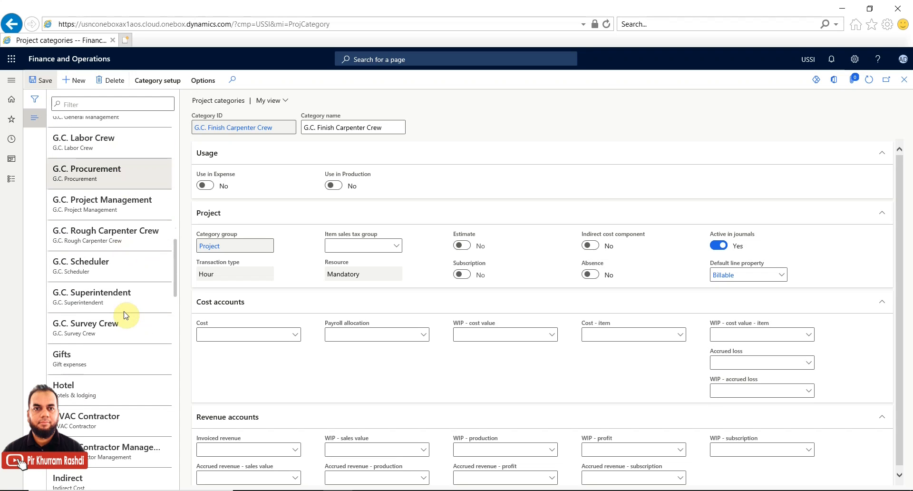
scroll(126, 313, down, 3)
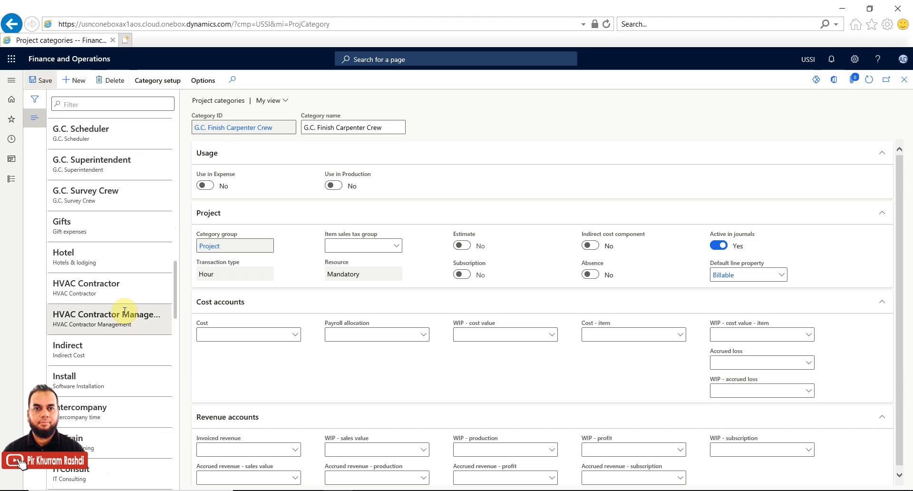
scroll(124, 312, down, 4)
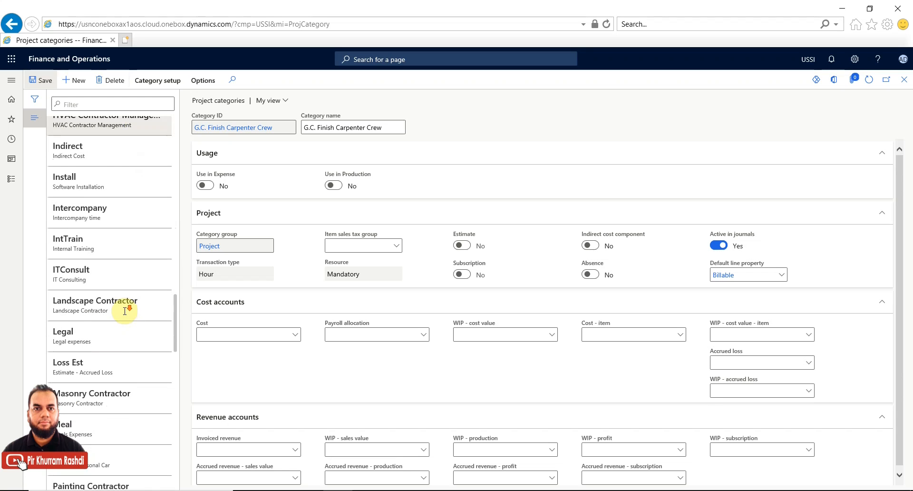
scroll(125, 312, down, 6)
click(88, 354)
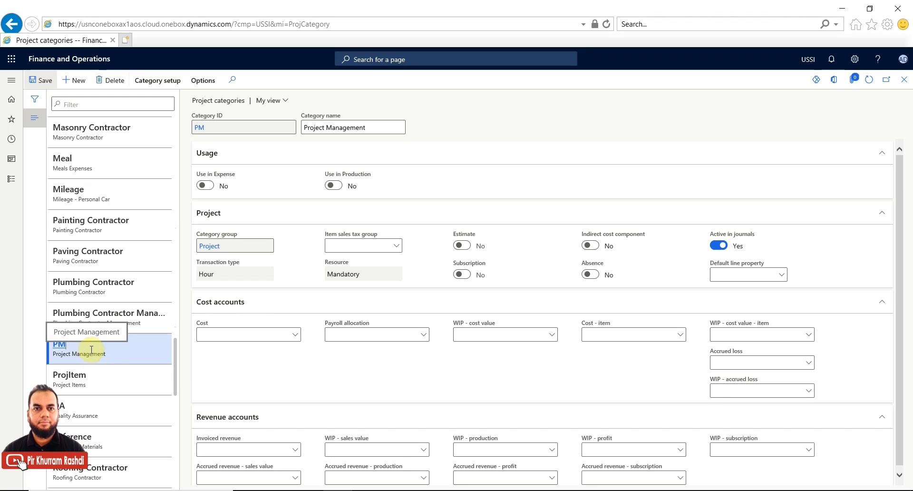
click(164, 85)
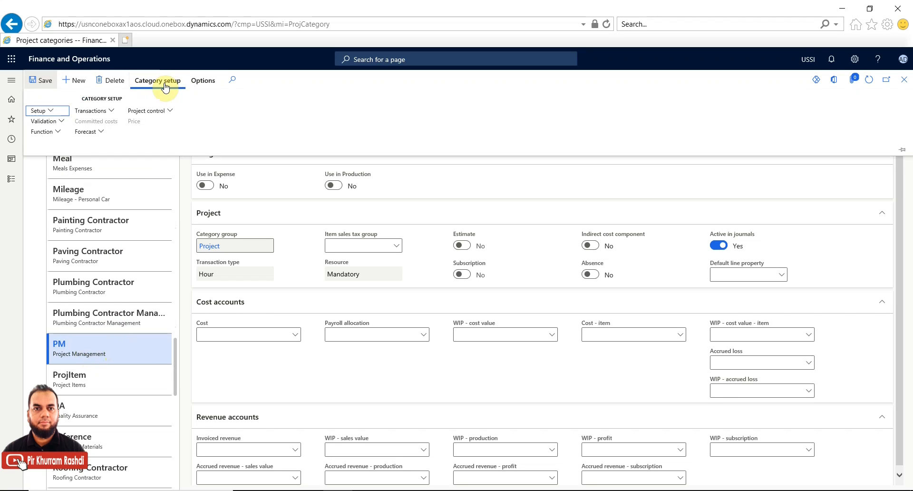
click(51, 111)
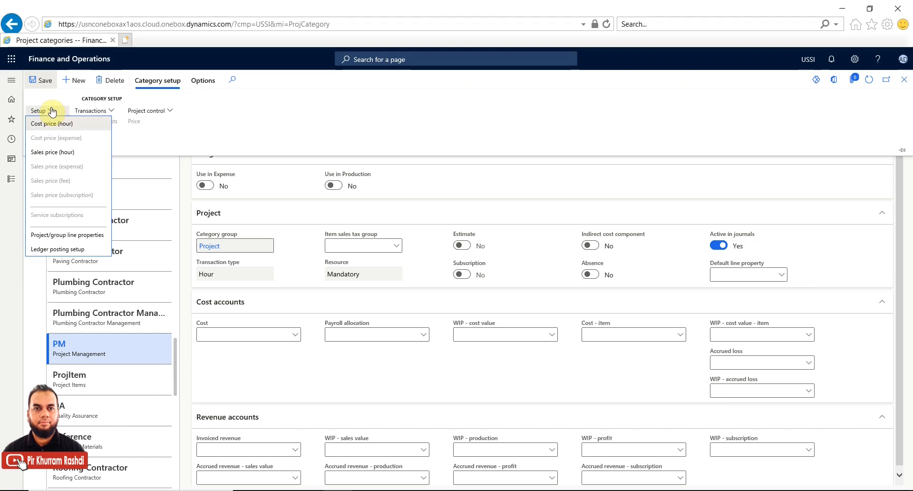
click(53, 125)
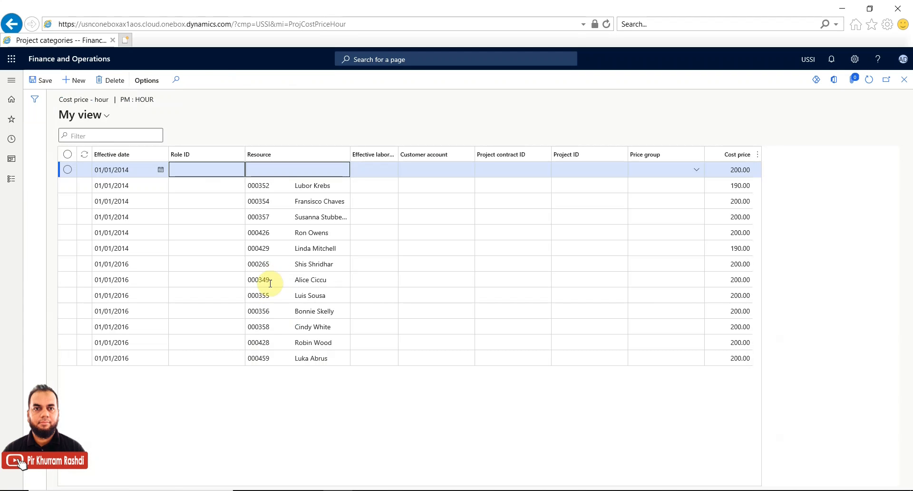
Examine the date, customer, contract, project and cost price fields of the general and resource-specific hourly cost lines, and close the page.
click(135, 170)
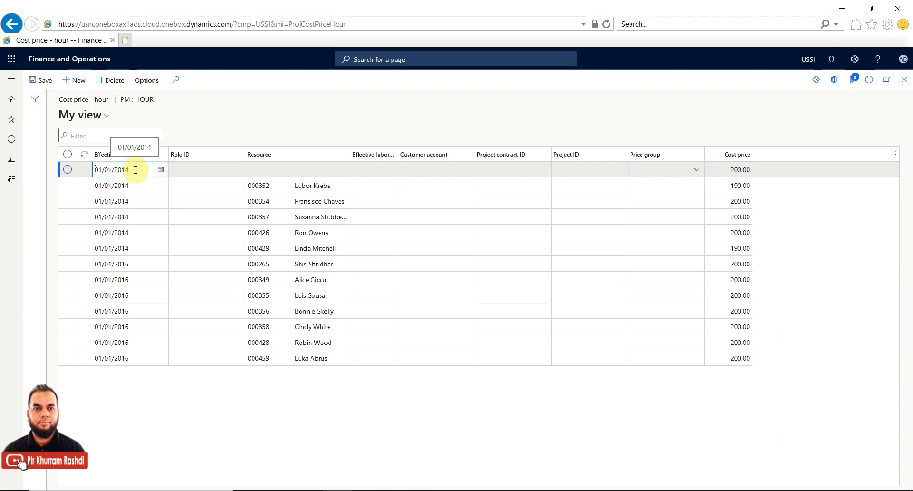
click(717, 167)
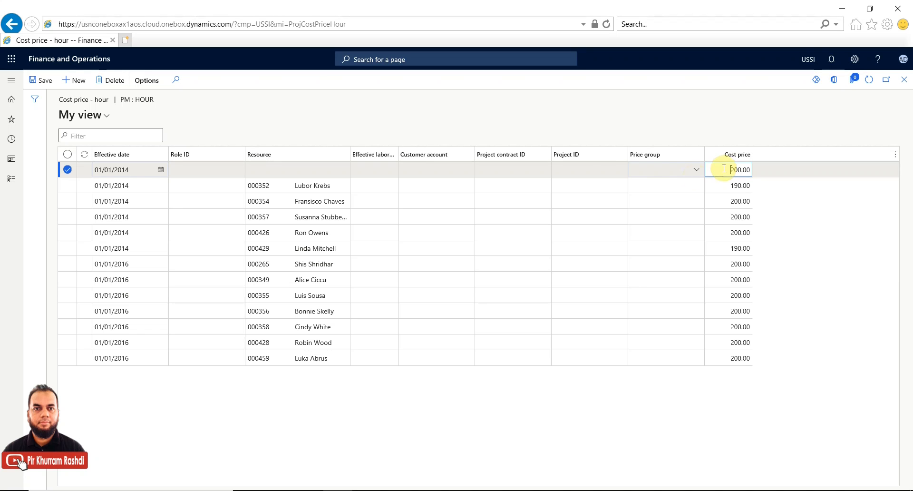
click(523, 171)
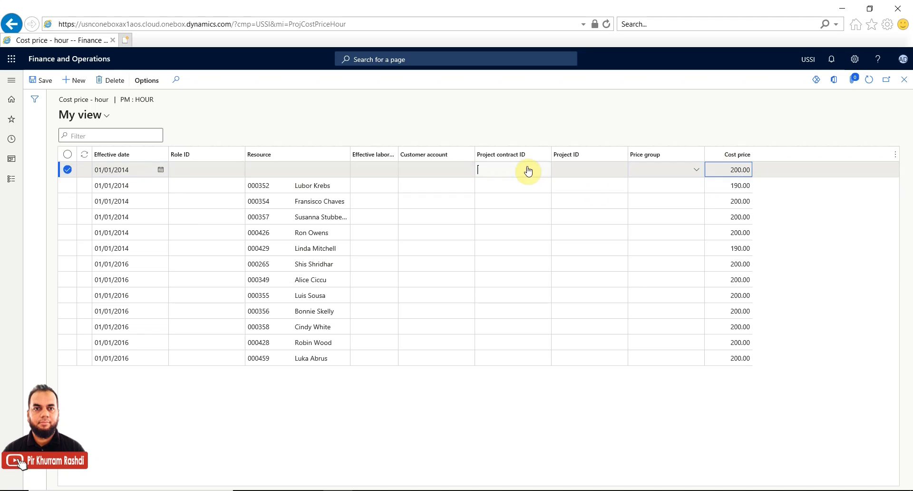
click(581, 175)
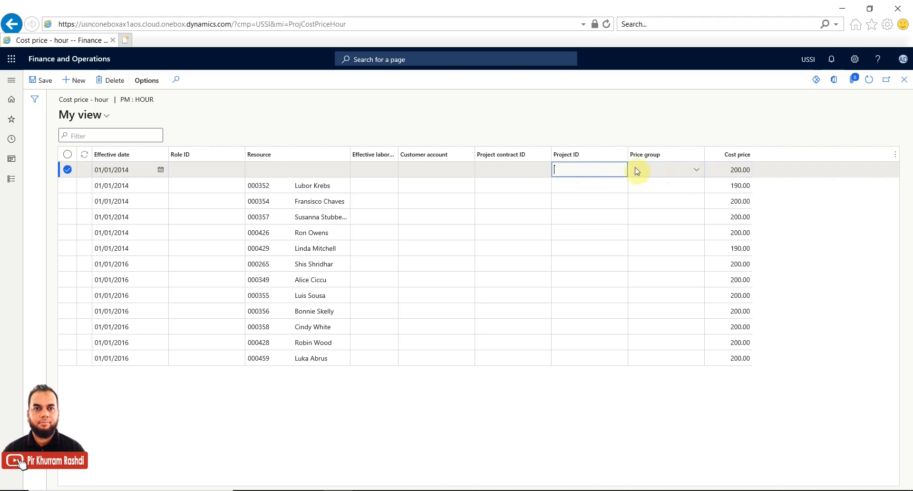
click(506, 173)
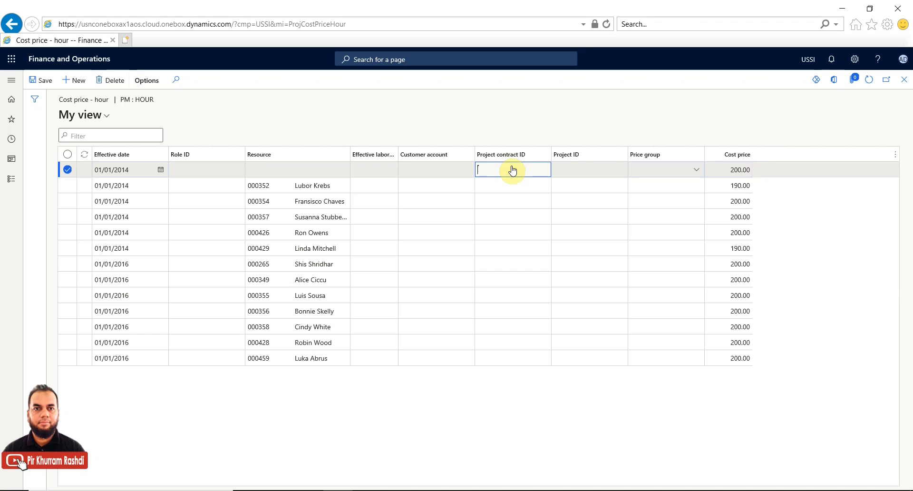
click(582, 169)
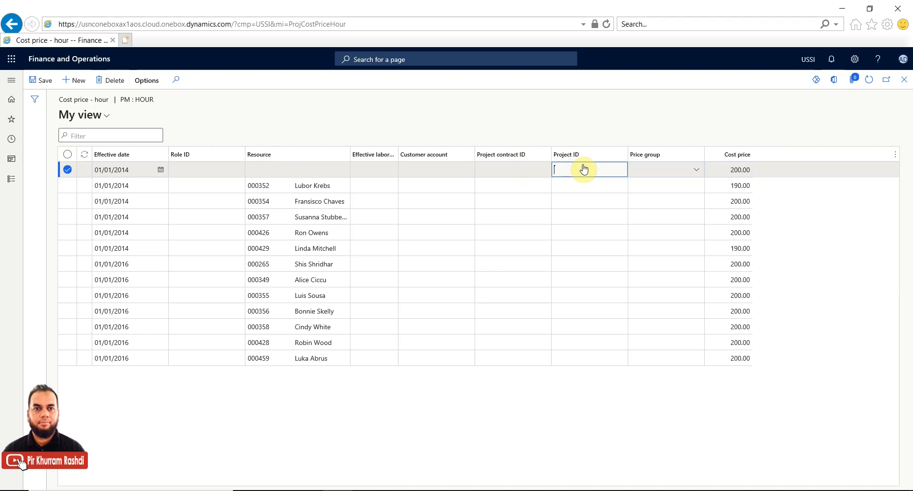
click(522, 174)
click(433, 171)
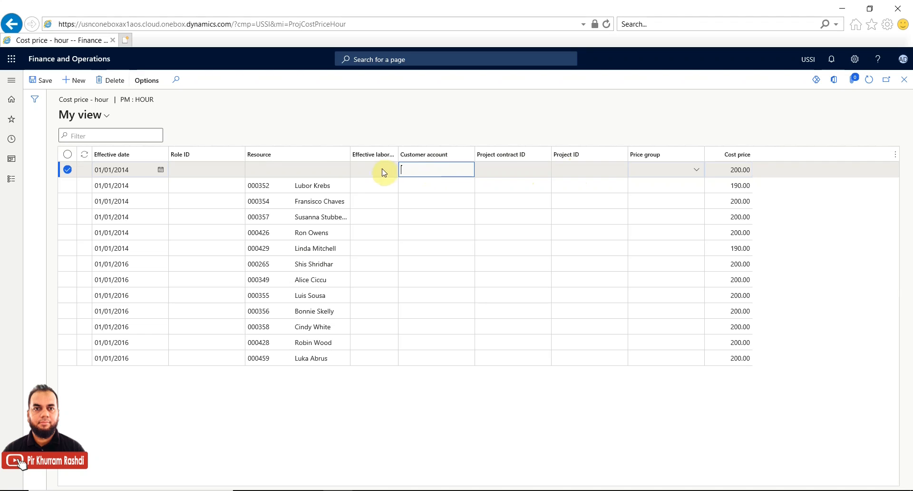
click(510, 172)
click(468, 174)
click(734, 173)
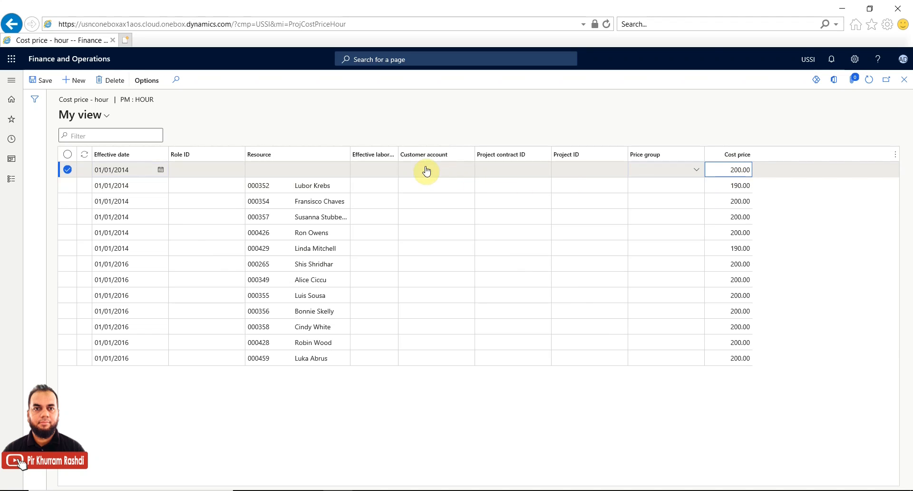
click(277, 184)
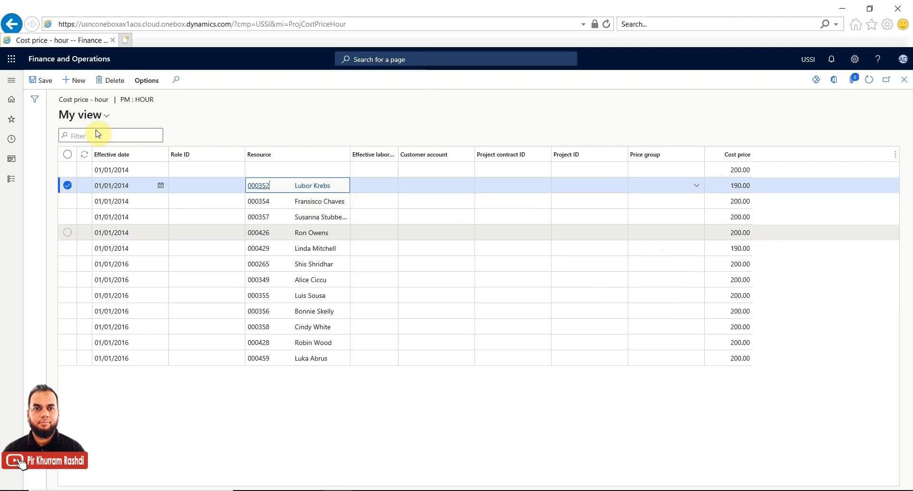
click(904, 79)
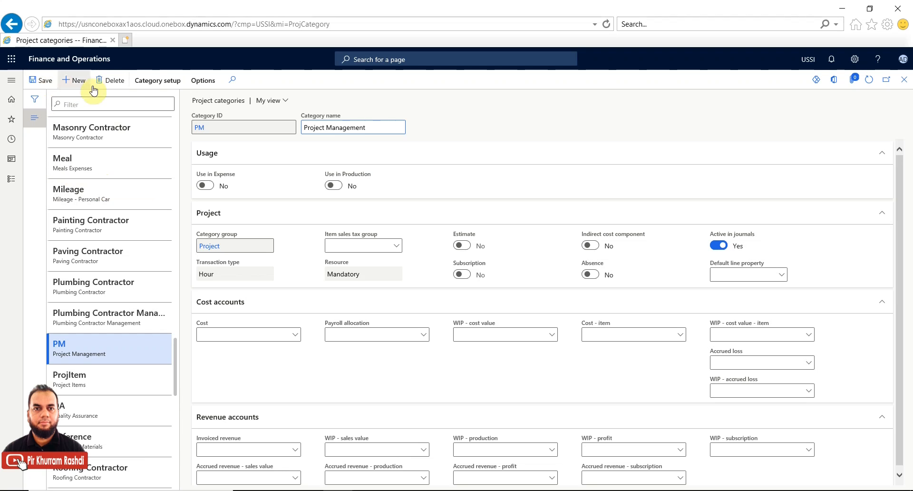
Open the PM category's hourly sales price setup and check the pricing of the general line.
click(159, 80)
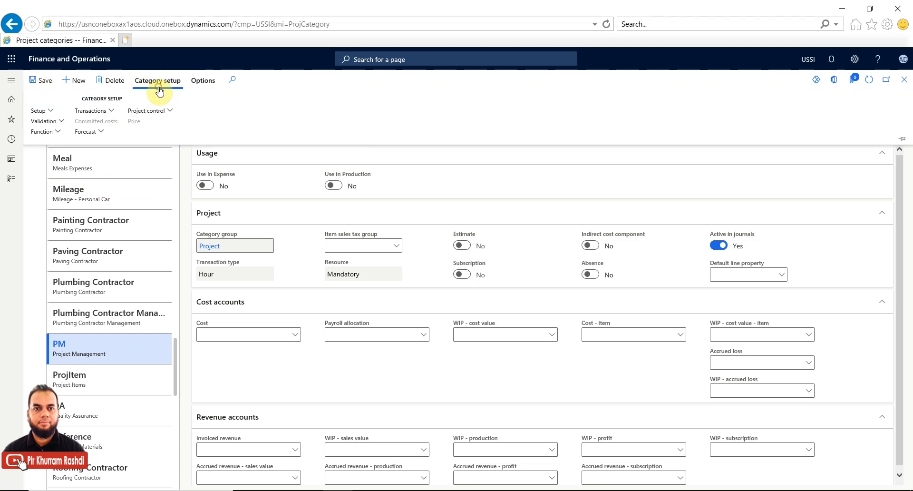
click(53, 110)
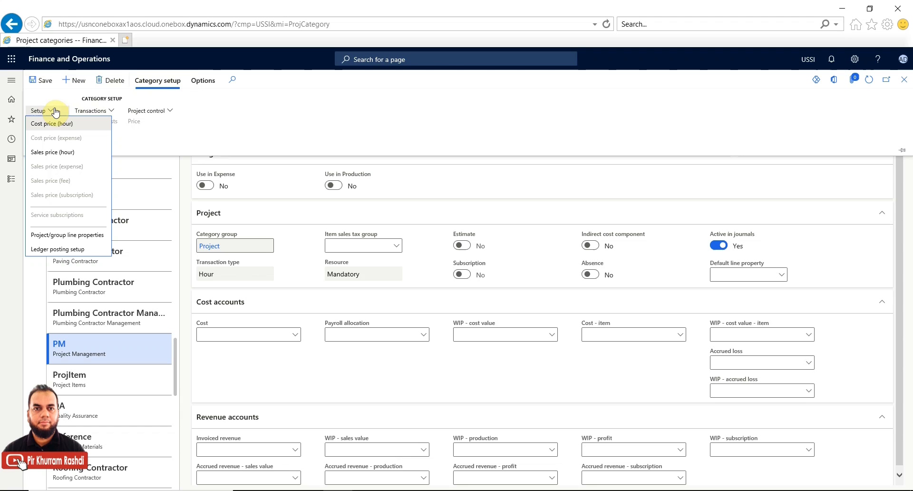
click(61, 152)
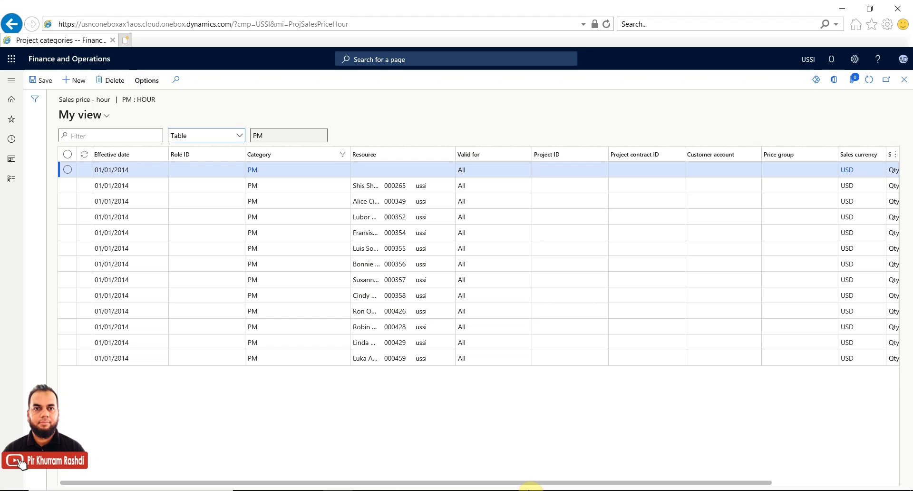
scroll(589, 485, right, 2)
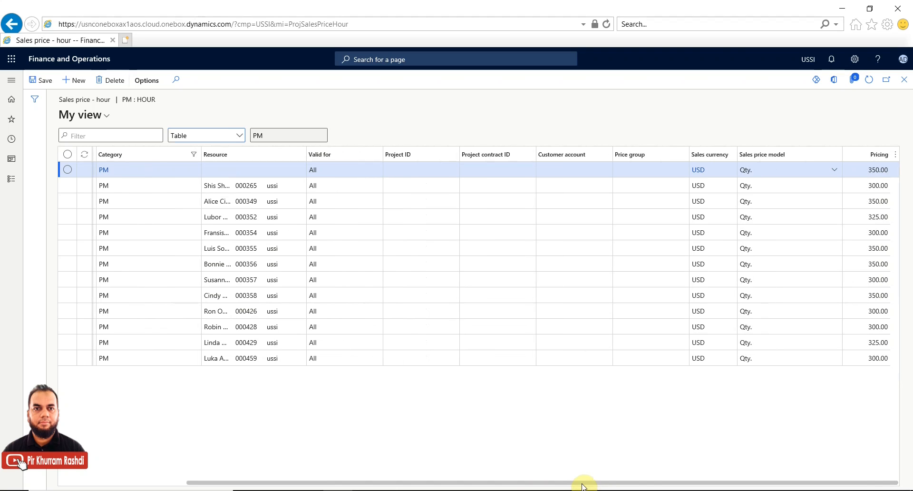
click(869, 169)
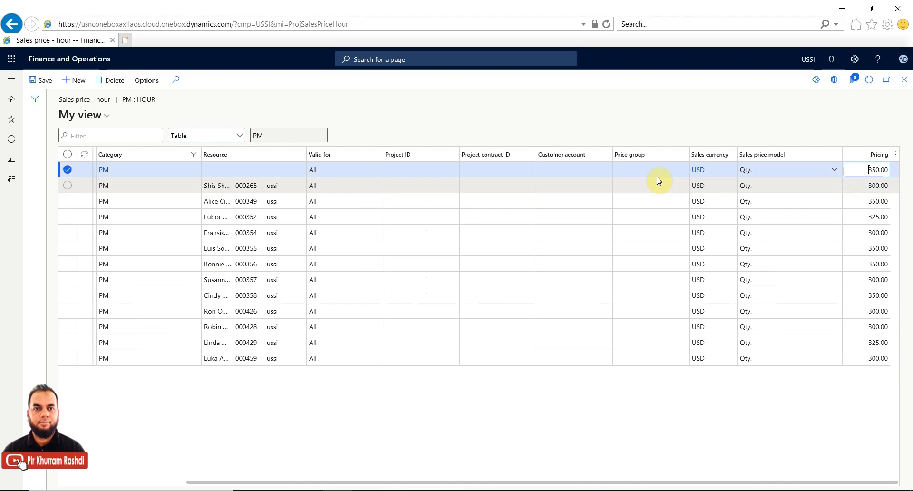
Review the sales price table's columns from effective date to pricing, and return to the PM category's details.
drag(584, 482, 556, 484)
drag(496, 483, 424, 474)
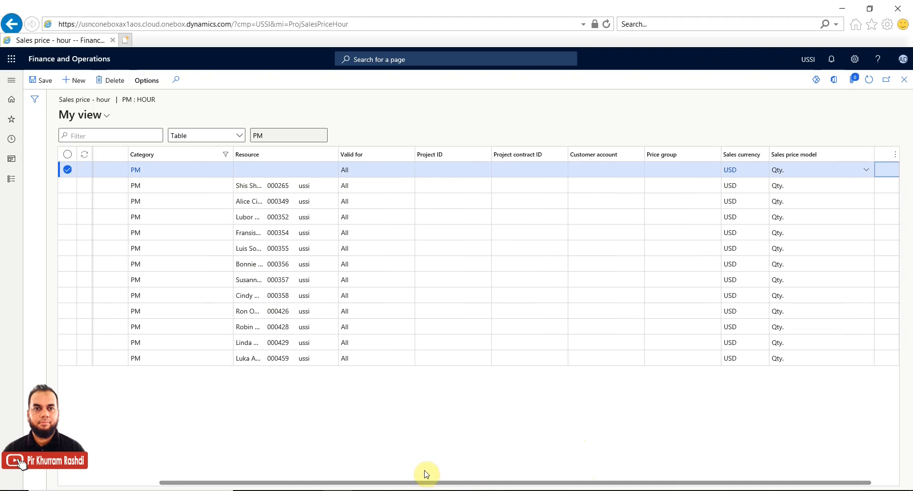
drag(344, 469, 247, 475)
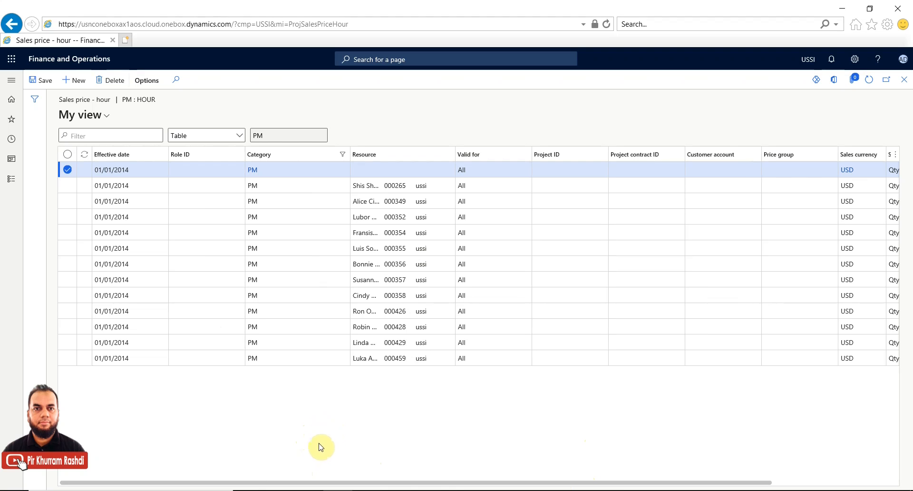
click(295, 483)
drag(296, 483, 149, 483)
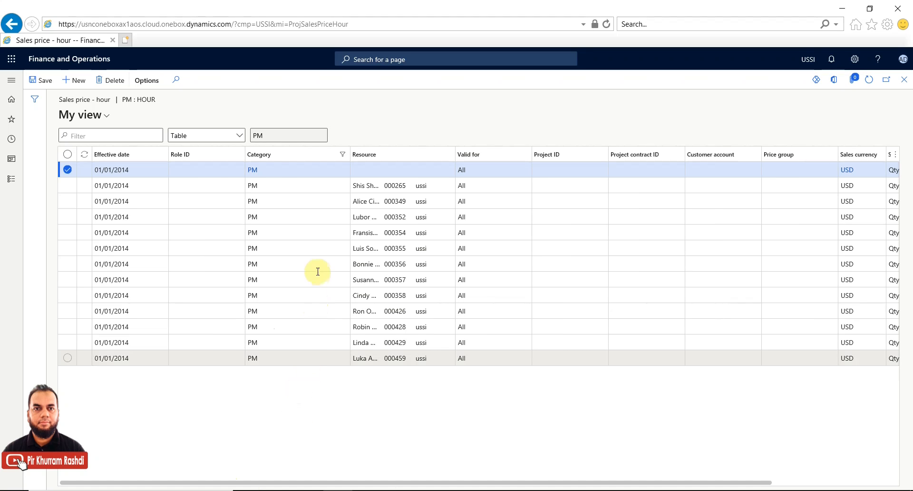
drag(633, 485, 753, 477)
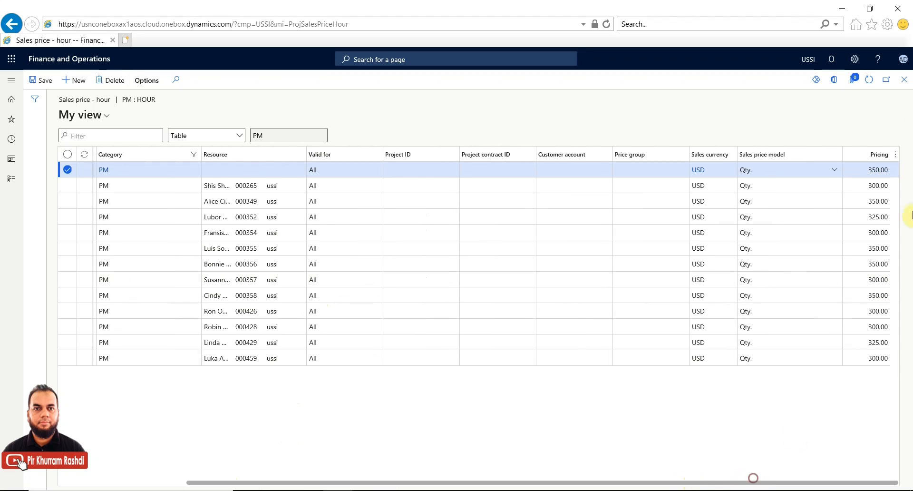
click(906, 81)
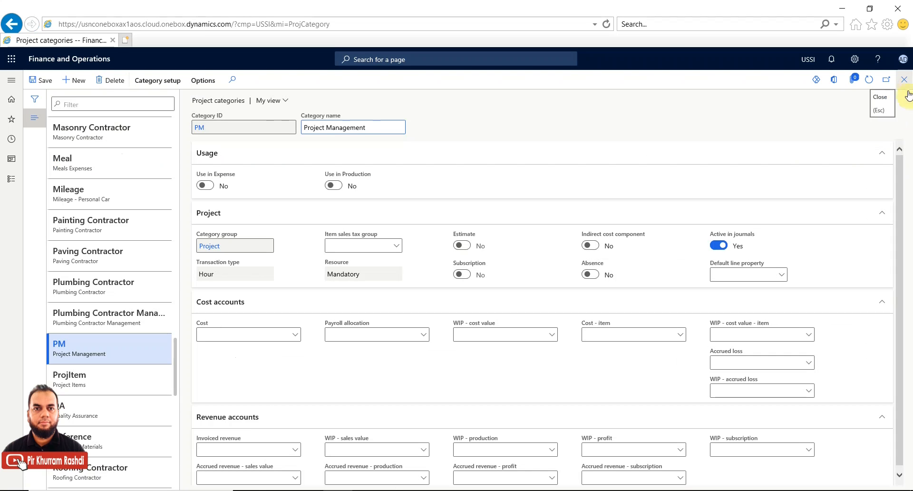
drag(899, 172, 903, 196)
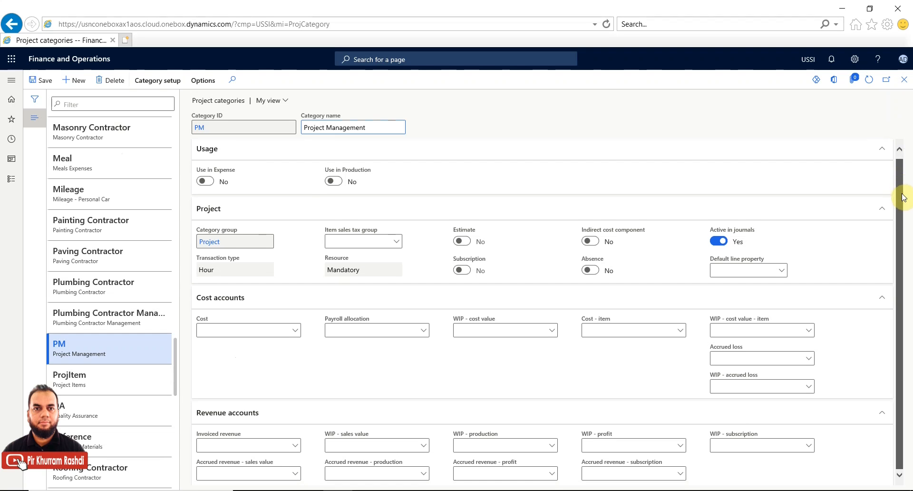
Open the hourly cost price setup and check the cost lines of the AppDev, ERPDev and PM categories.
click(11, 181)
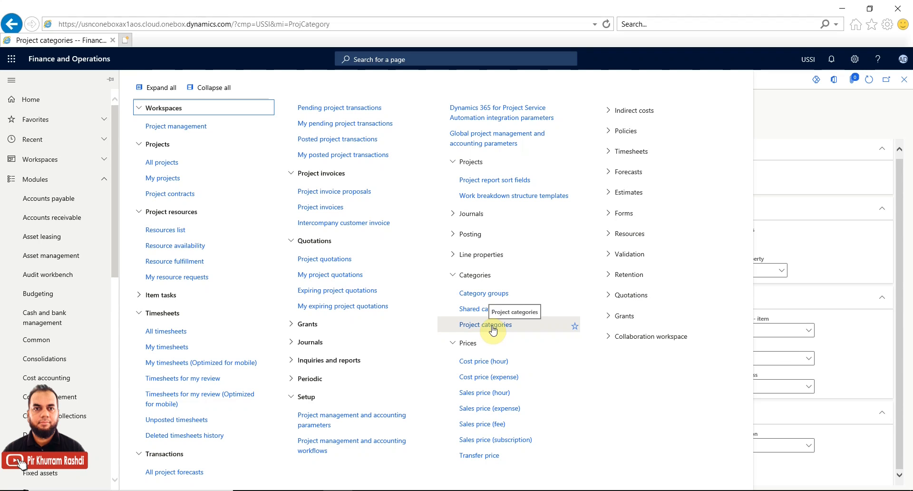
click(484, 362)
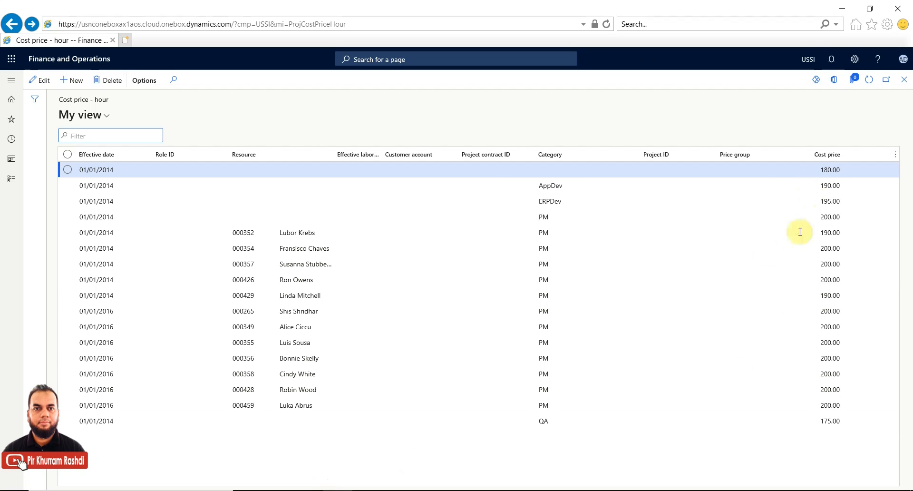
click(561, 189)
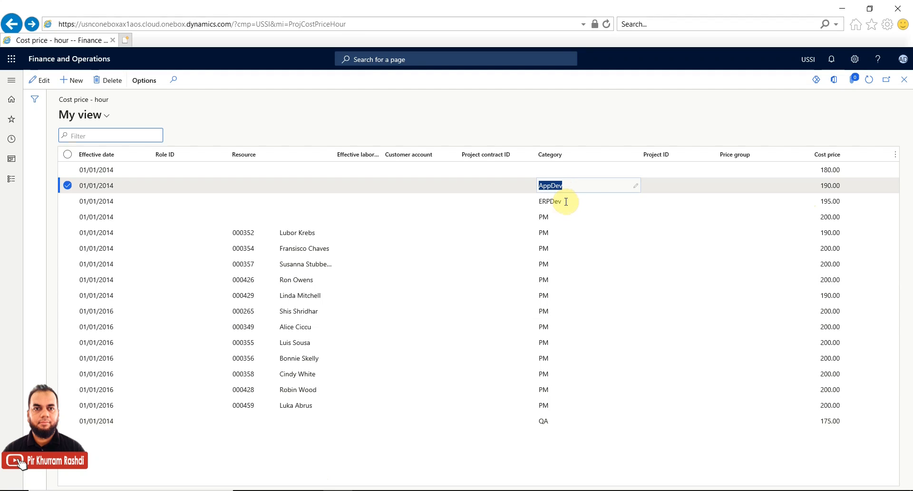
mouse_move(566, 201)
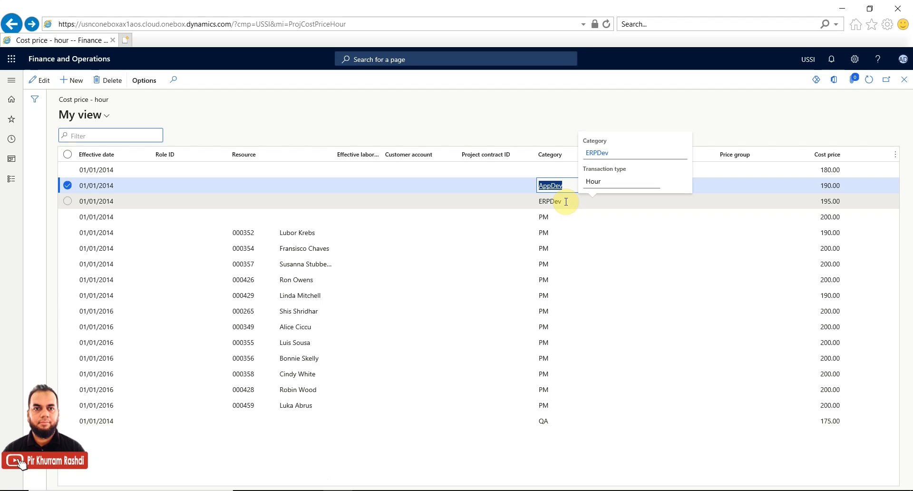
click(544, 311)
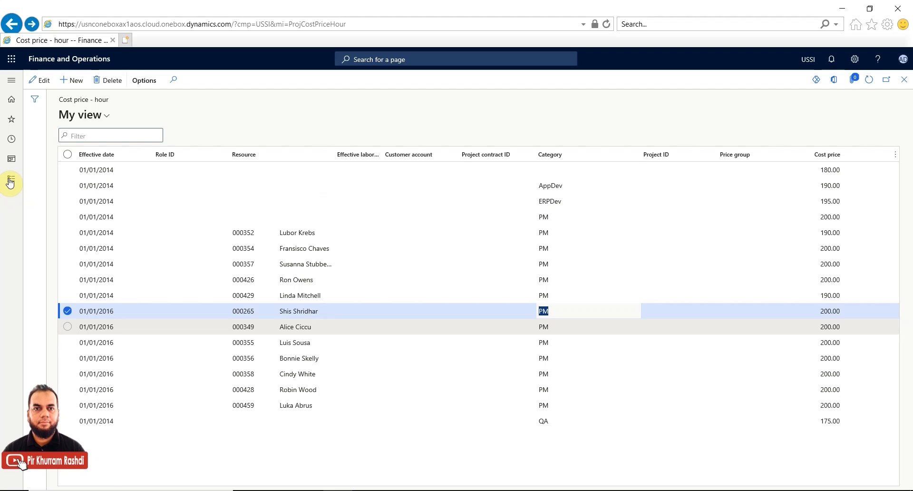
Open the expense cost price setup, check whether it holds any lines, and close the page.
click(10, 182)
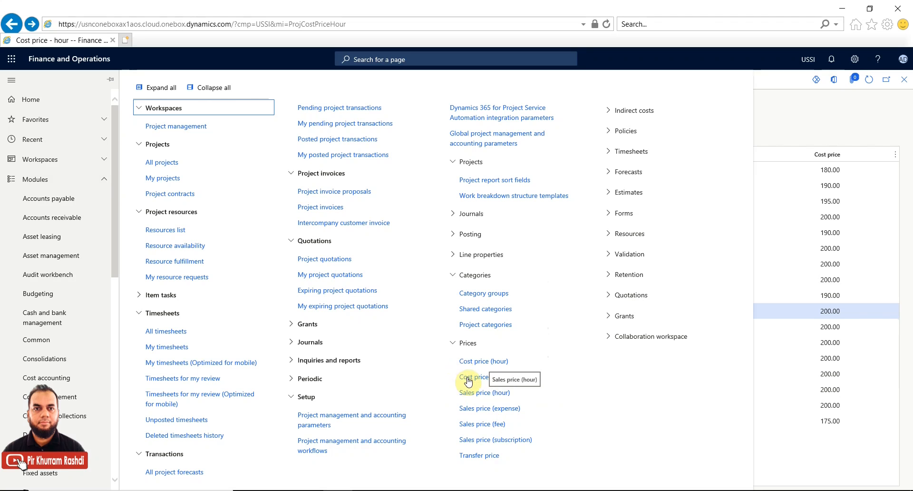
click(468, 378)
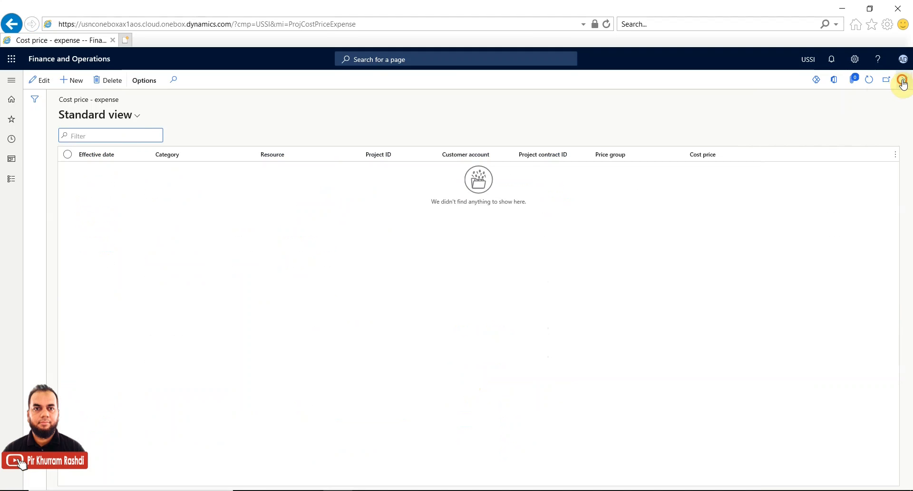
click(11, 179)
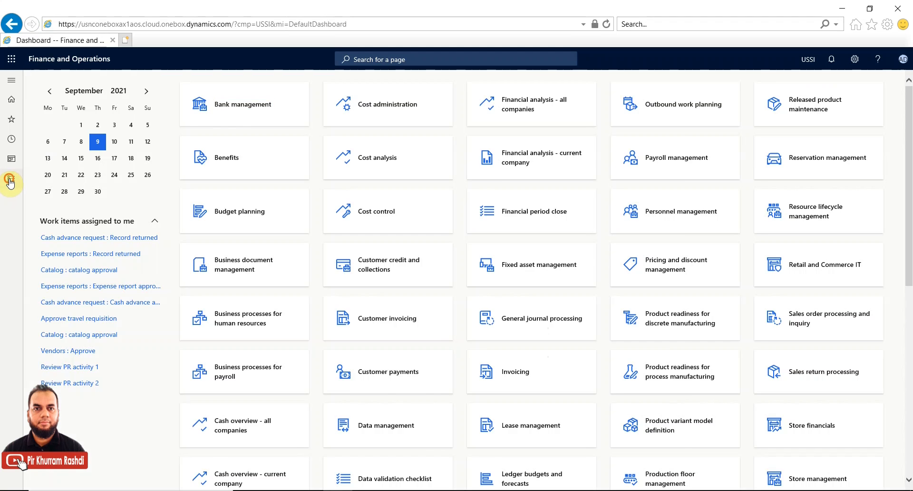
Open the hourly sales price setup and review the AppDev line's columns from effective date through pricing.
click(10, 181)
click(11, 180)
scroll(46, 332, down, 10)
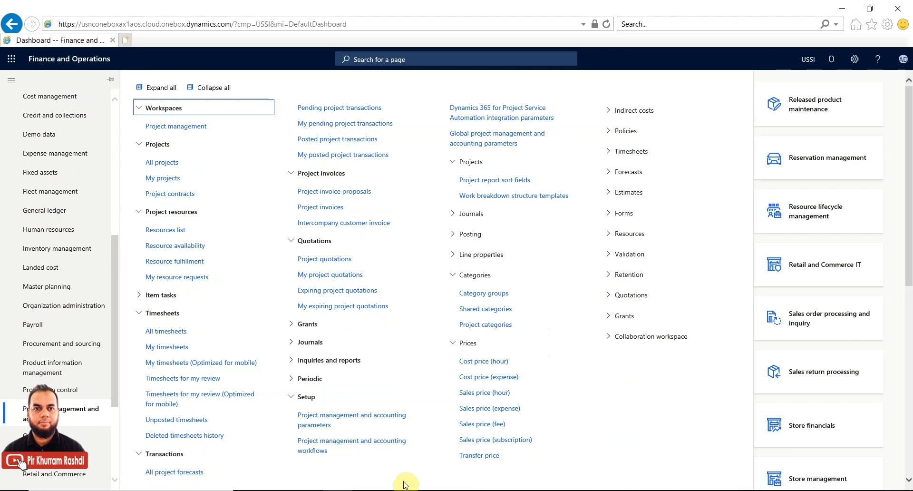
click(483, 394)
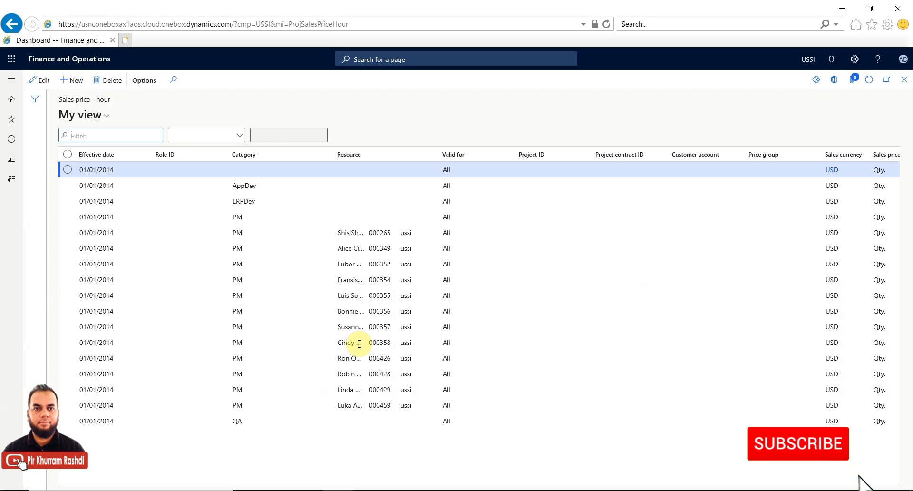
click(251, 187)
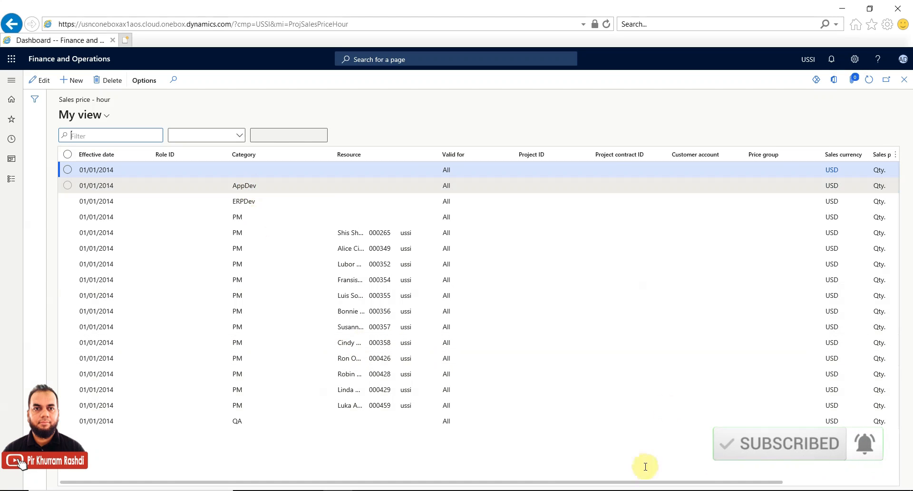
drag(622, 483, 863, 484)
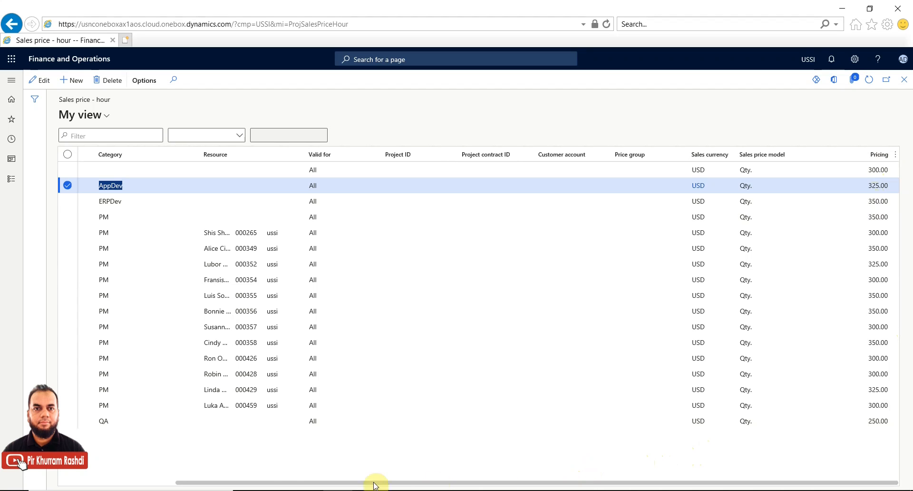
click(114, 484)
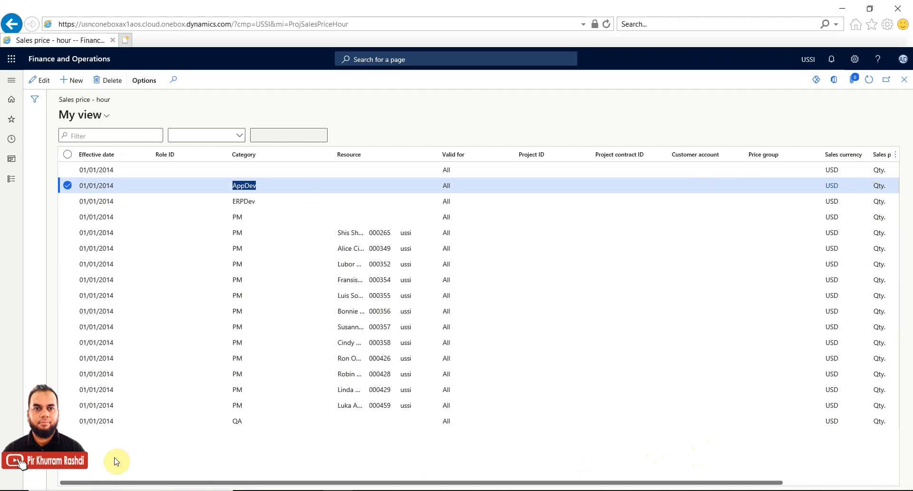
Create an active work breakdown structure template named Construct_Phases.
click(12, 180)
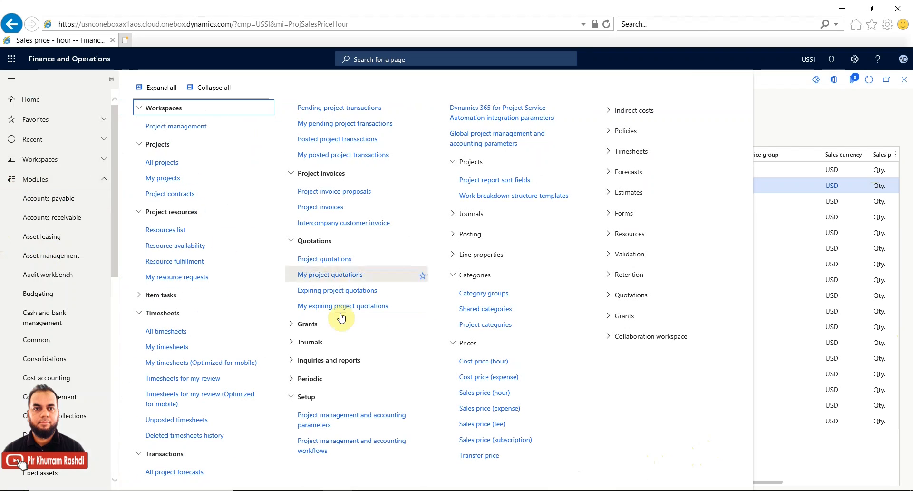
click(498, 197)
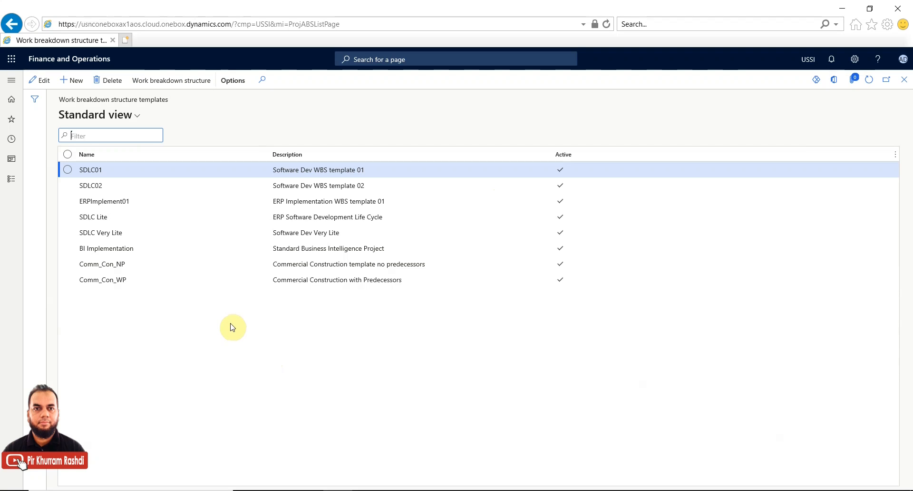
click(78, 81)
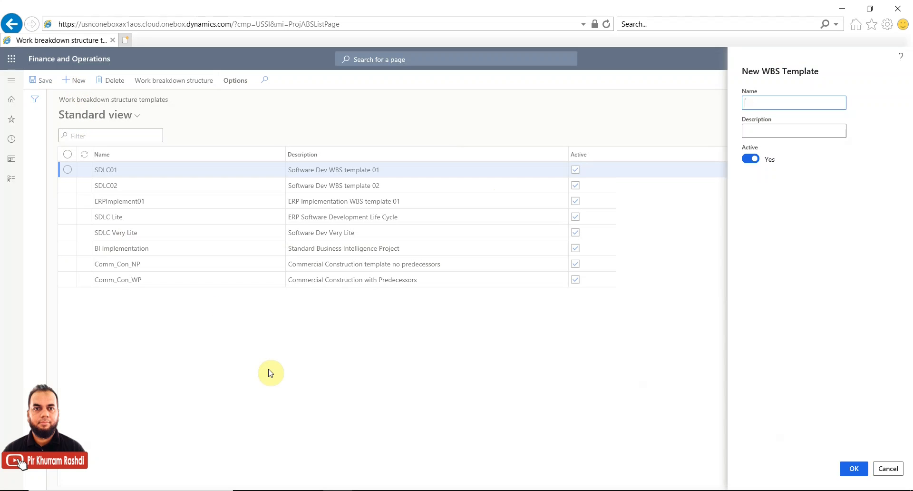
text(Construct_Phases)
click(854, 469)
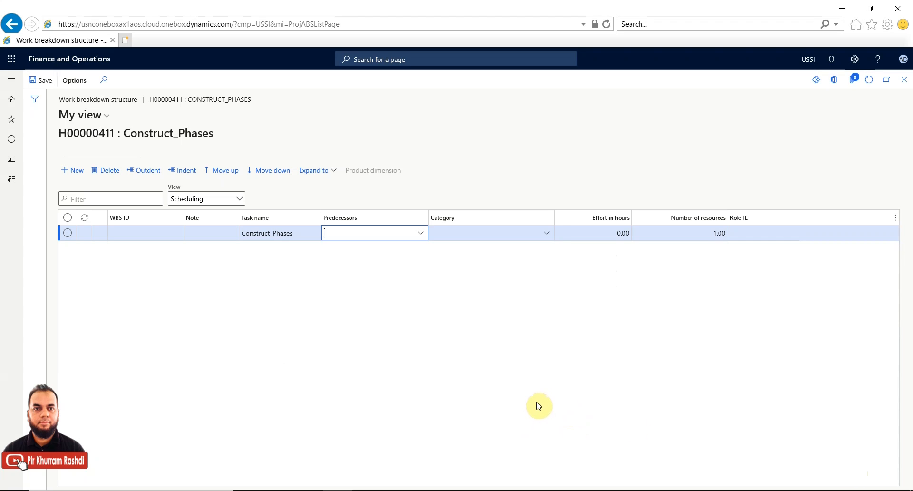
Consult the browser's construction project WBS diagram, add a first task line under Construct_Phases, and check its category.
key(alt+Tab)
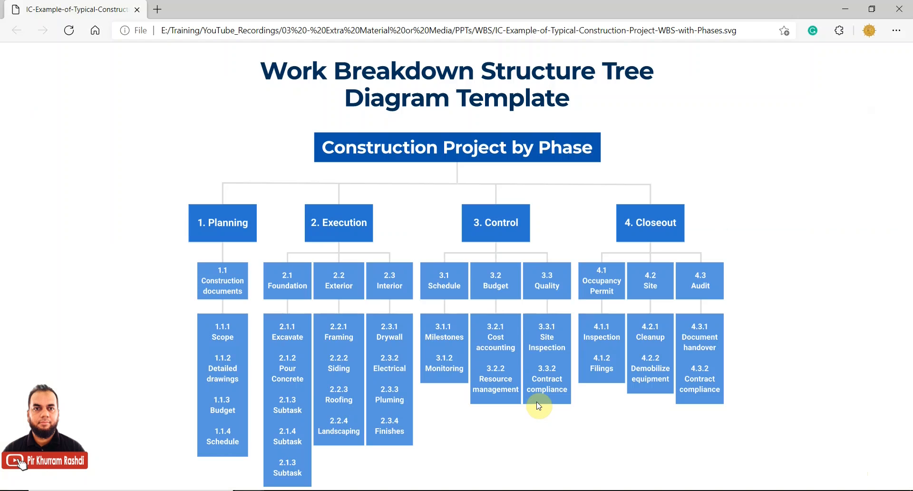
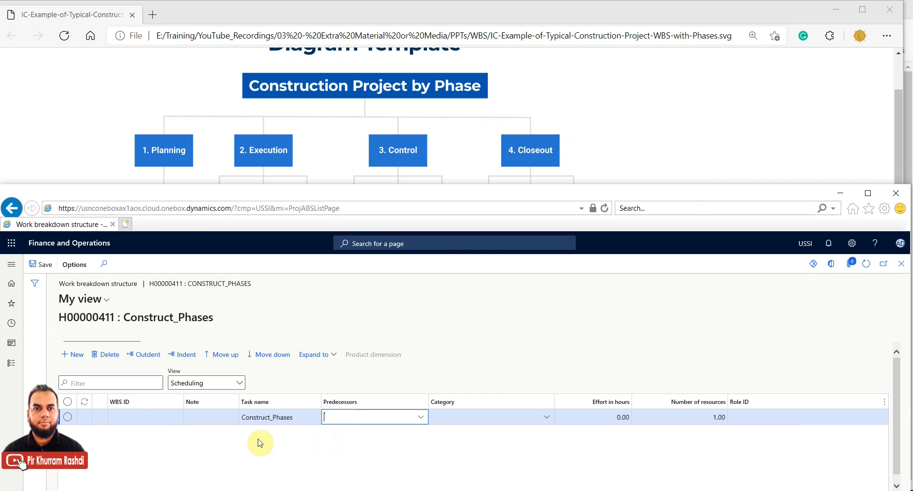
click(76, 355)
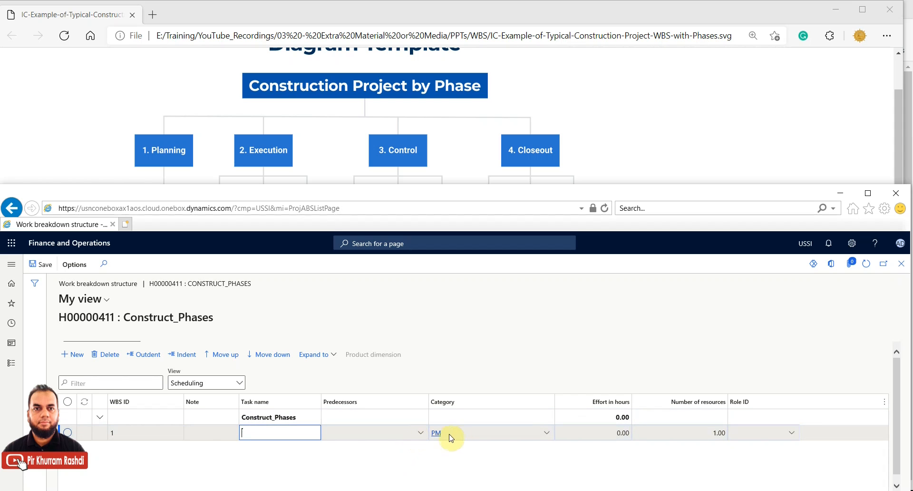
mouse_move(450, 438)
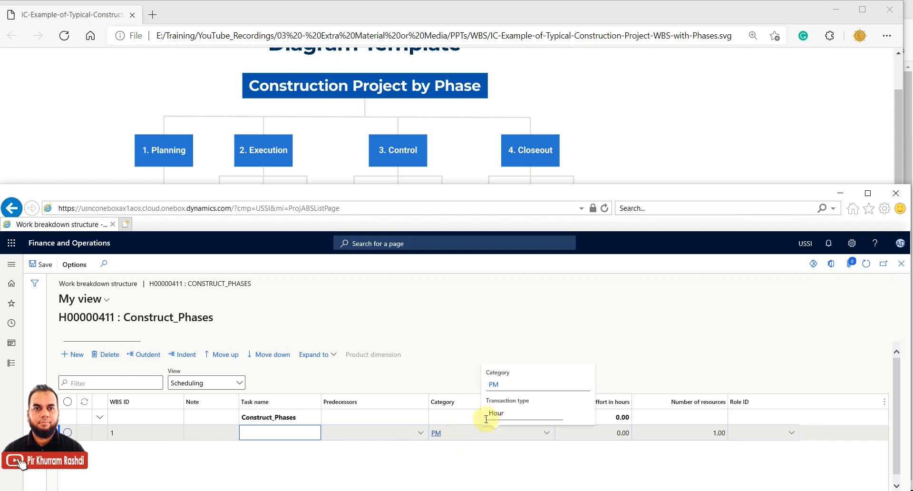
Open the project management and accounting parameters and display the journal settings.
click(868, 193)
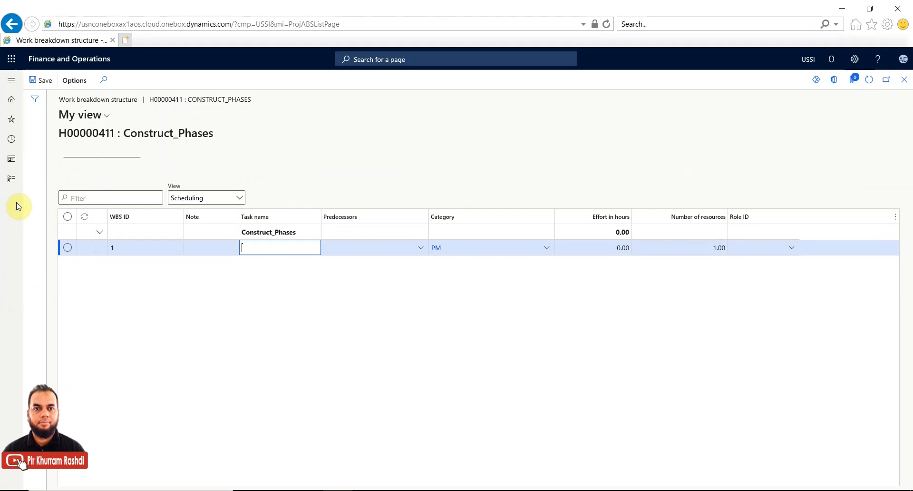
click(12, 179)
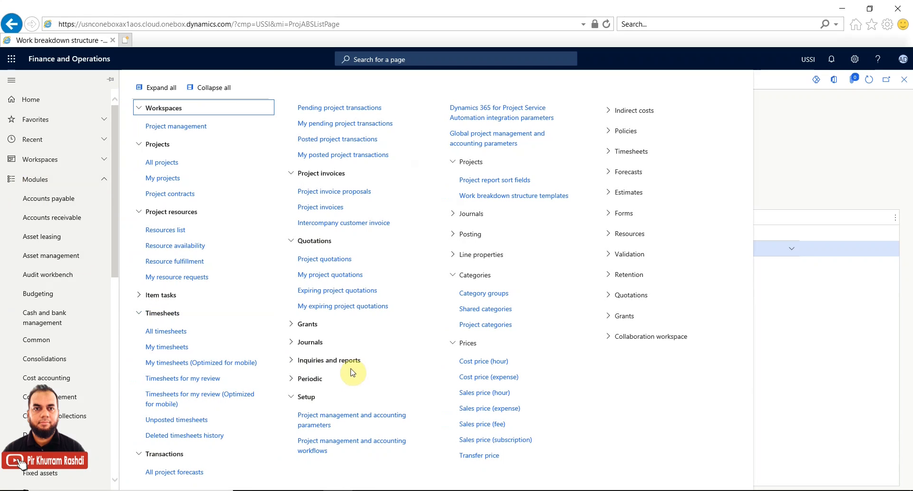
click(356, 416)
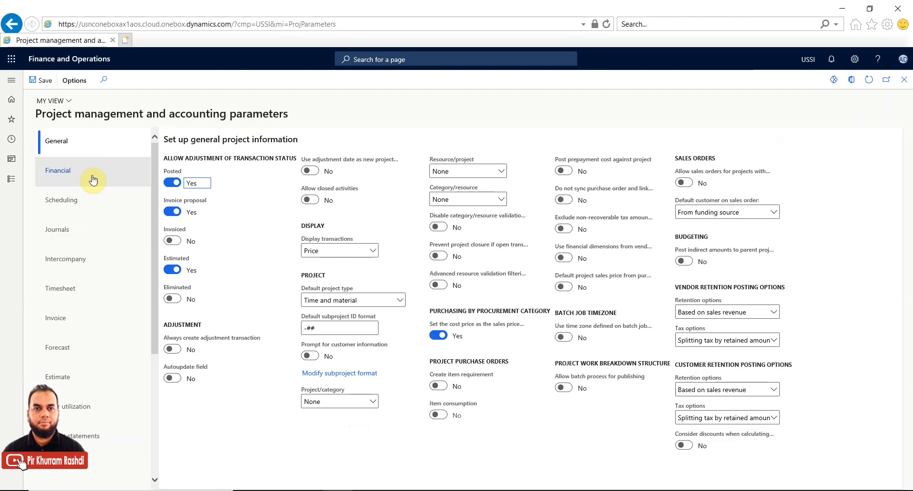
click(82, 231)
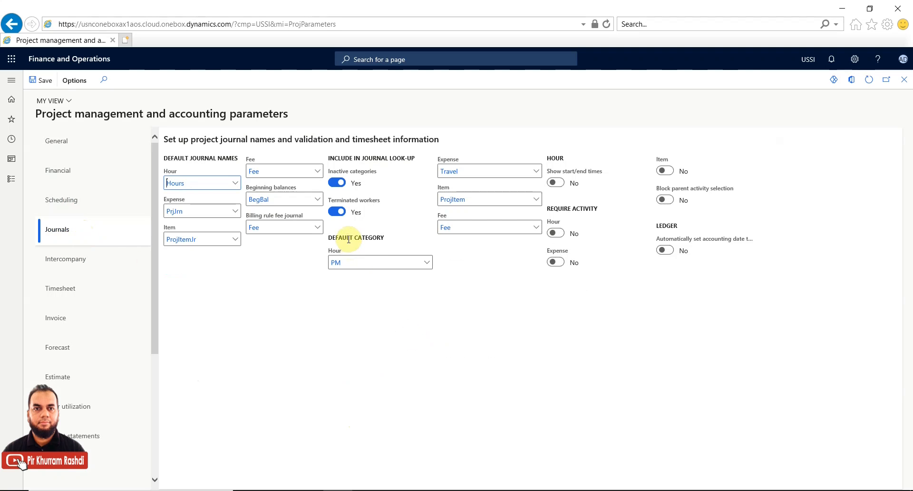
Examine the default category settings for hour, expense, item and fee transactions and their available categories.
click(366, 263)
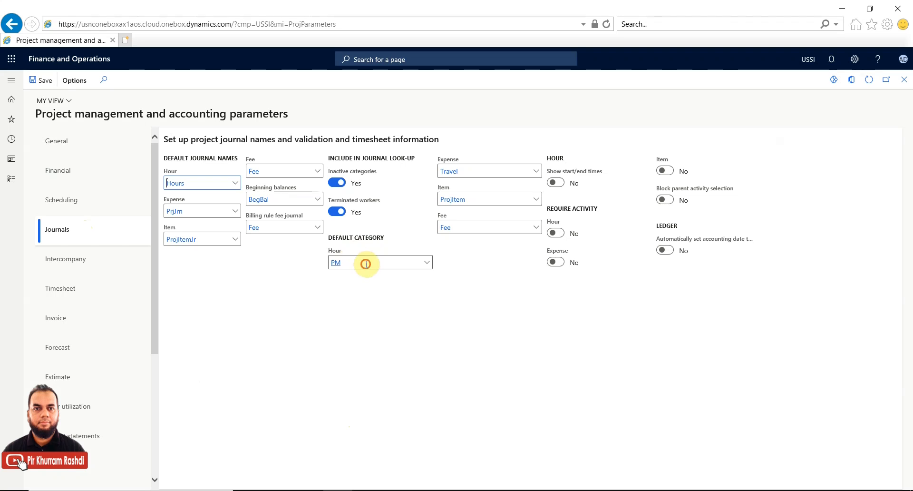
click(425, 264)
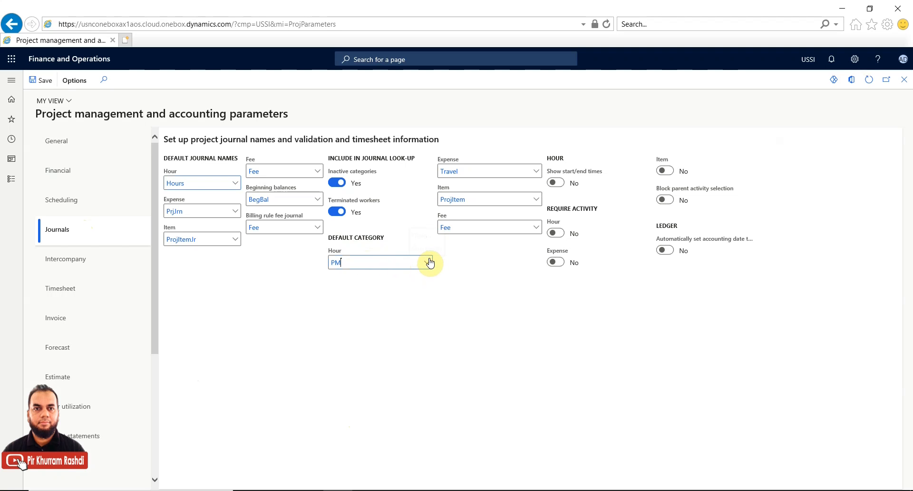
click(490, 251)
click(539, 170)
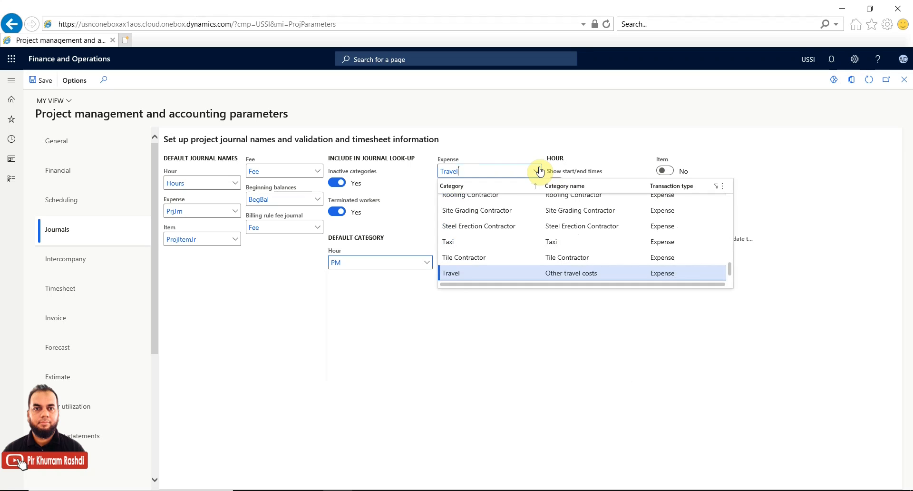
click(511, 166)
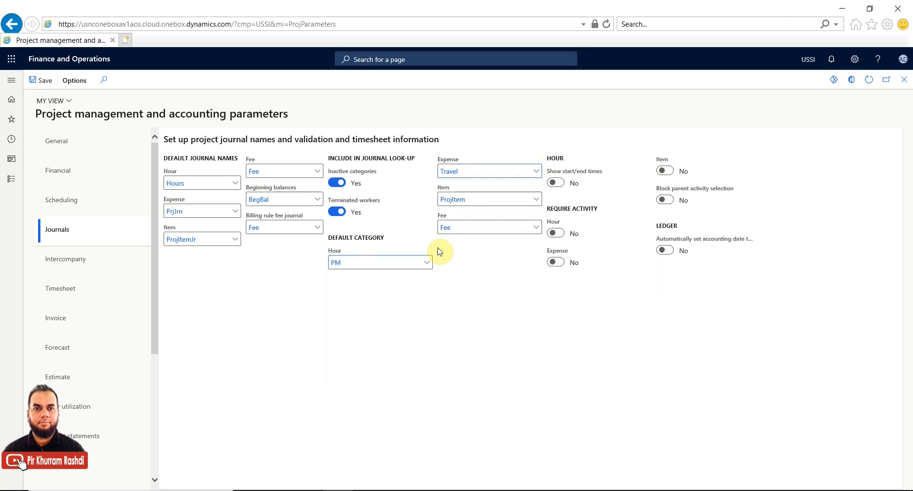
click(539, 202)
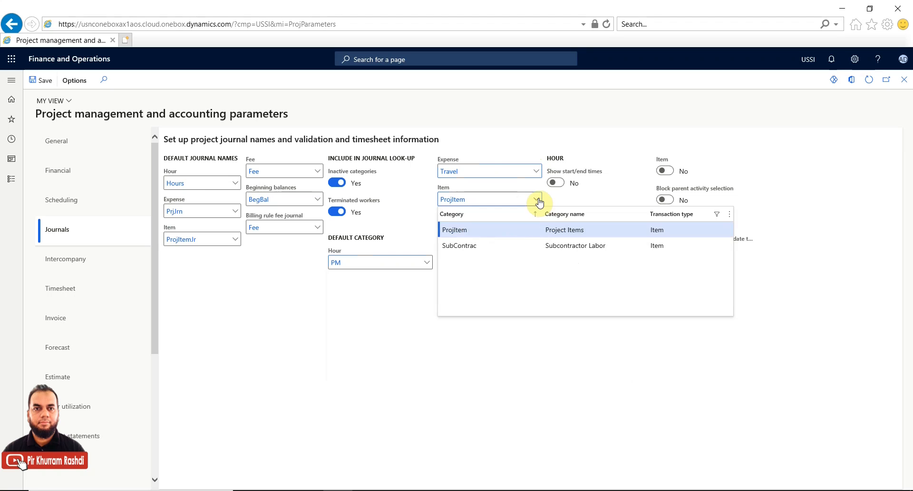
click(500, 200)
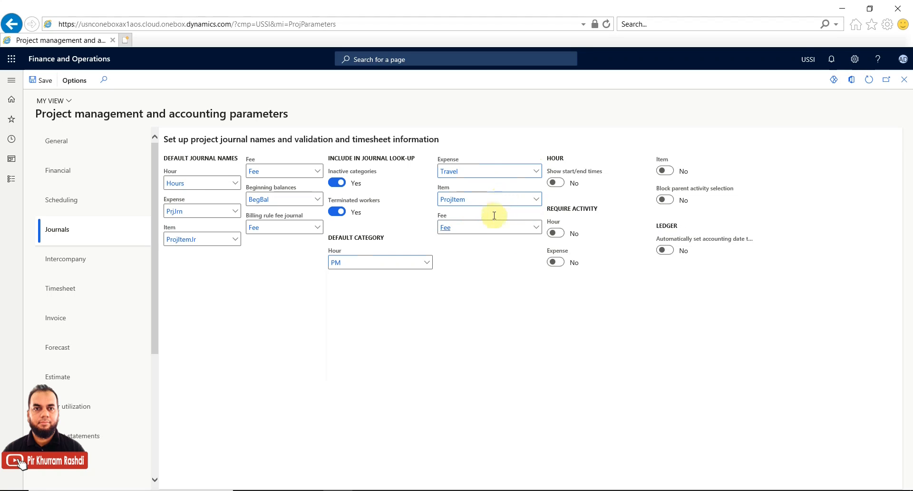
click(537, 227)
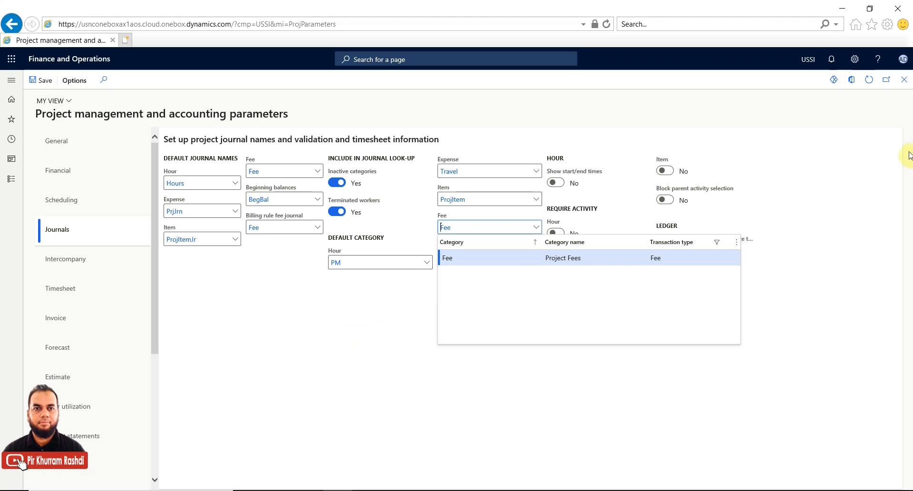
Close the parameters and return to the list of work breakdown structure templates.
click(904, 81)
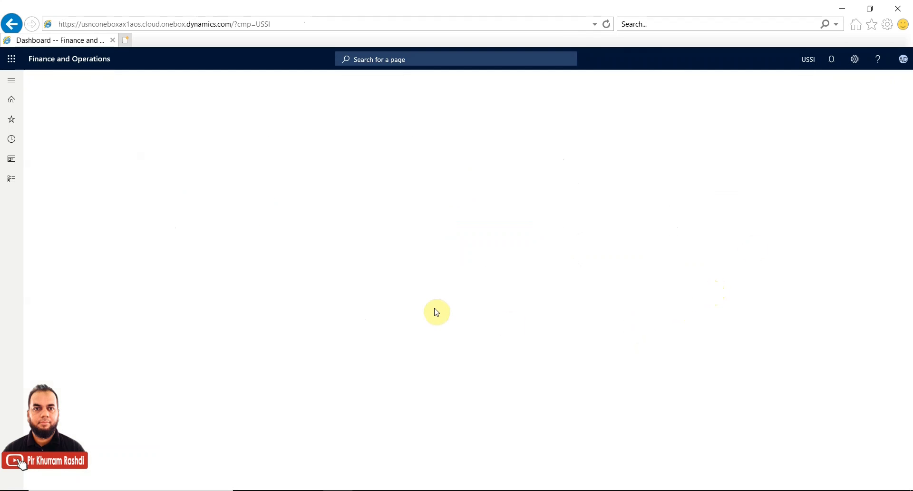
click(12, 178)
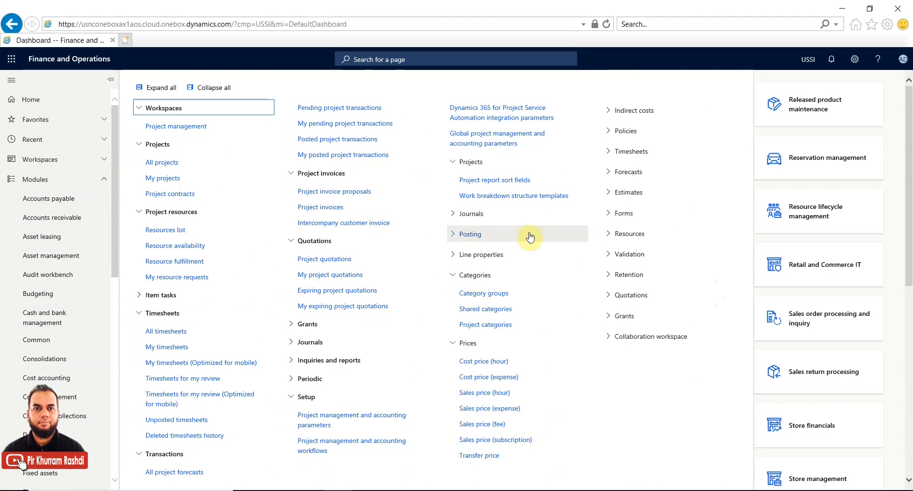
click(532, 197)
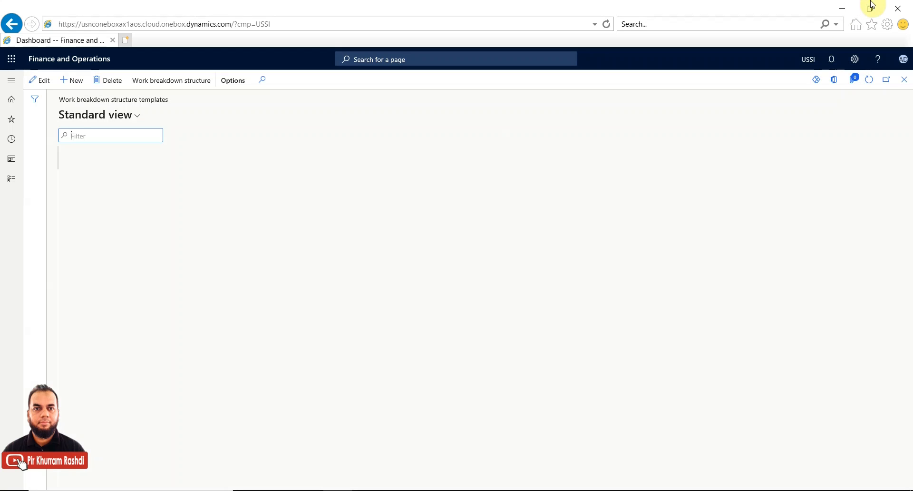
Set the description of the Construct_Phases template to "Construction phase wise with predecessors".
click(121, 295)
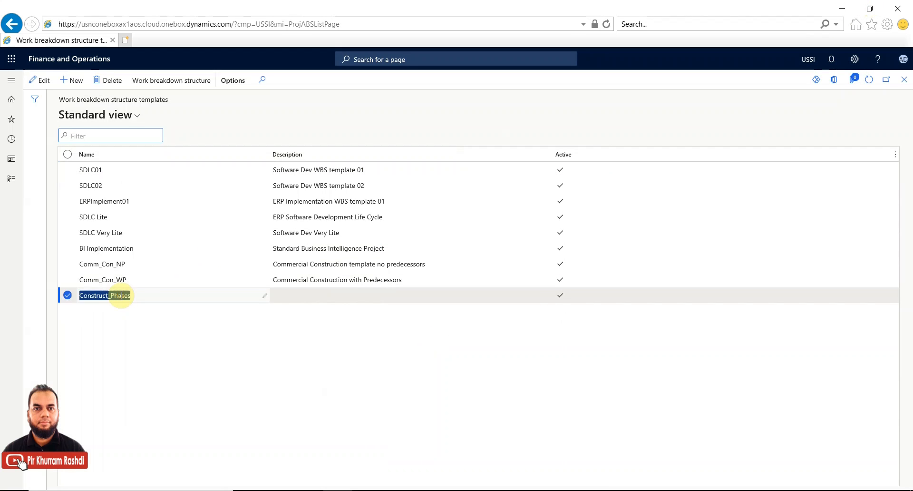
click(303, 297)
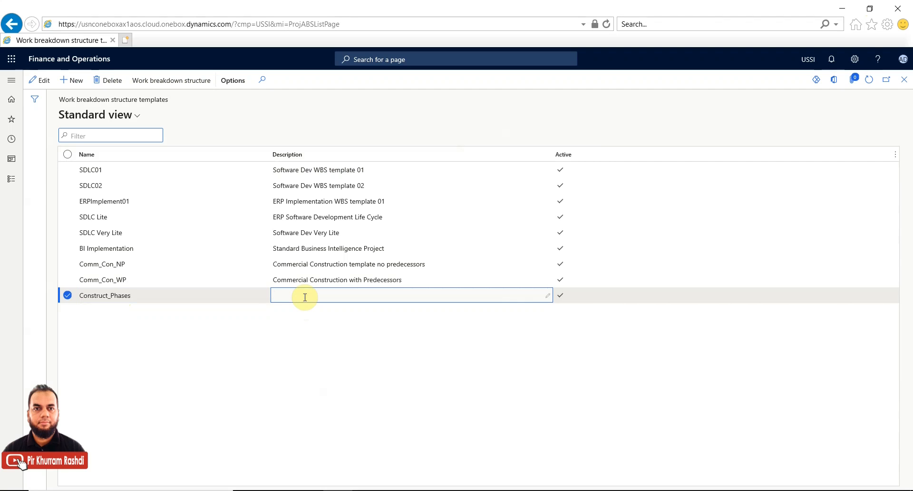
click(40, 81)
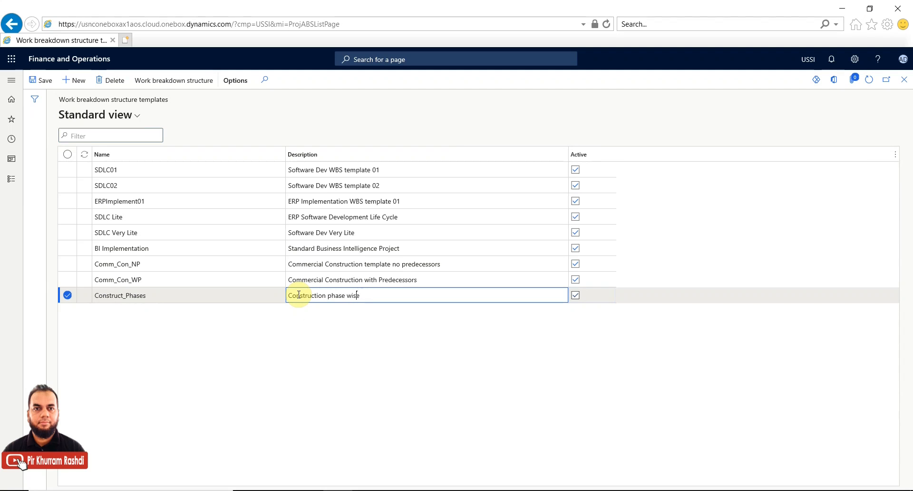
text(decessors)
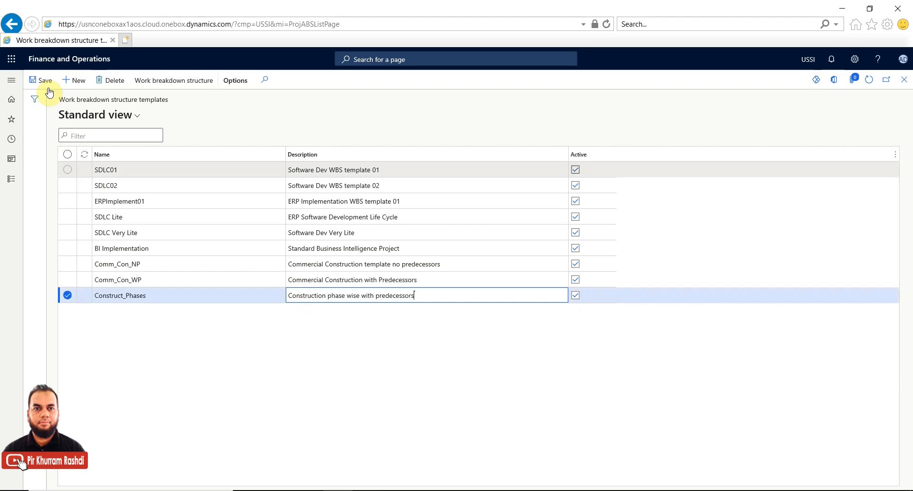
Open the Construct_Phases work breakdown structure alongside the WBS diagram and name its first task Planning.
click(166, 86)
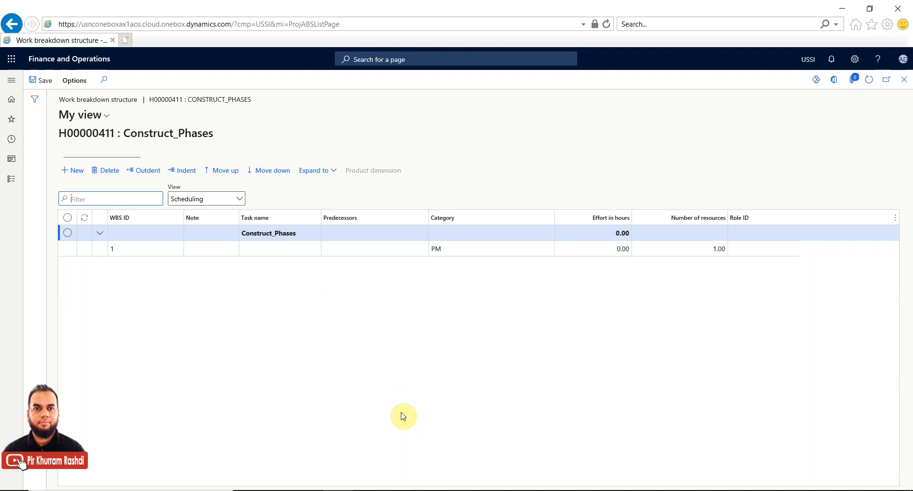
click(361, 247)
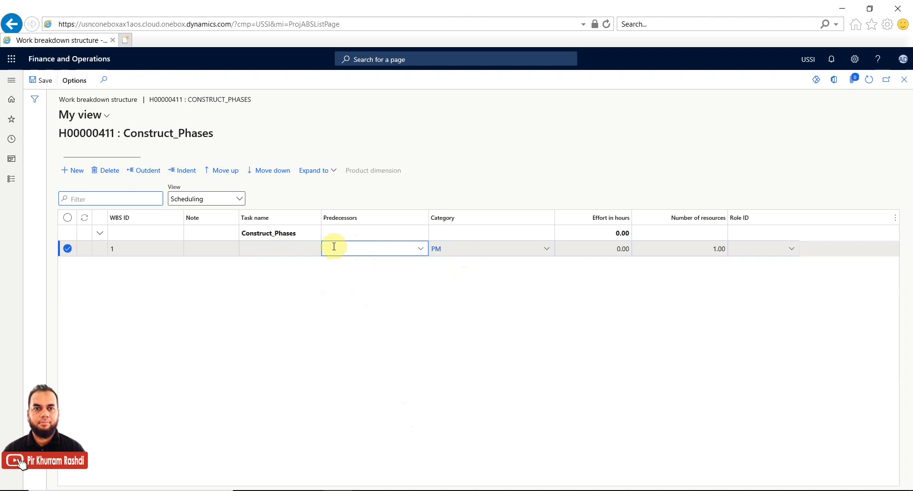
click(291, 251)
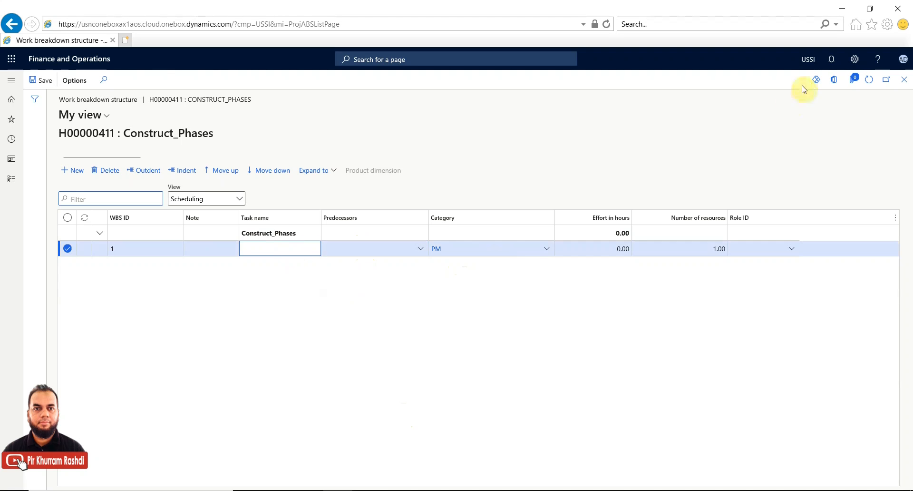
click(869, 9)
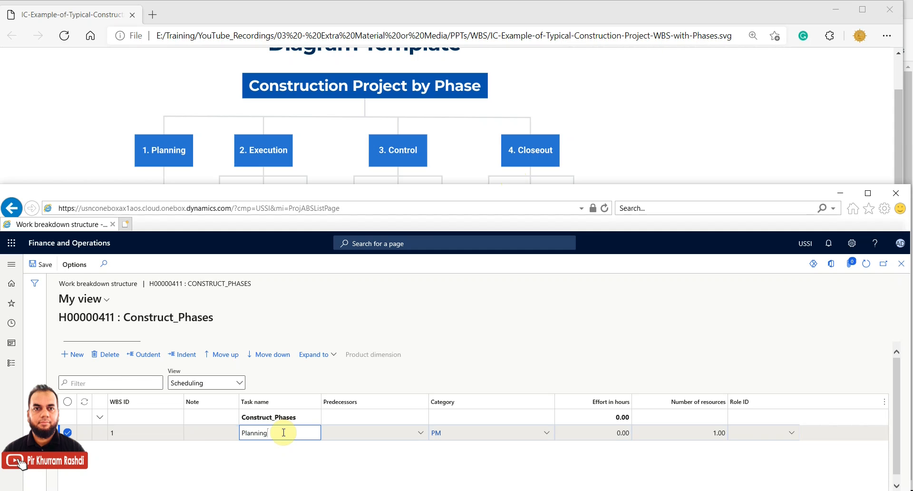
Add the tasks Execution, Control and Closeout below Planning, following the phases in the diagram.
click(75, 354)
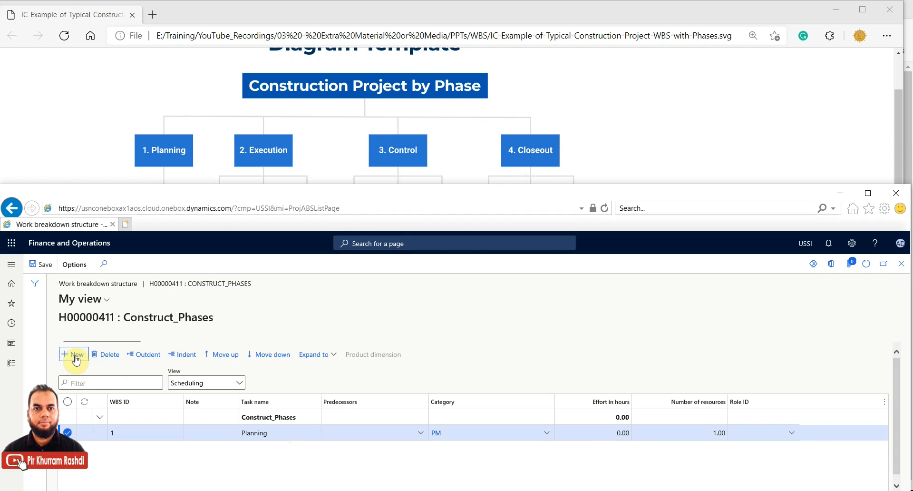
click(280, 431)
click(76, 357)
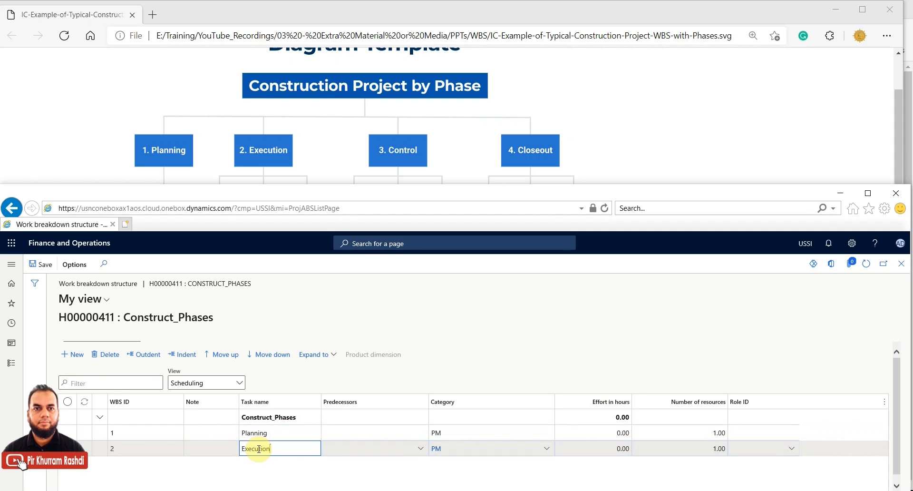
click(259, 433)
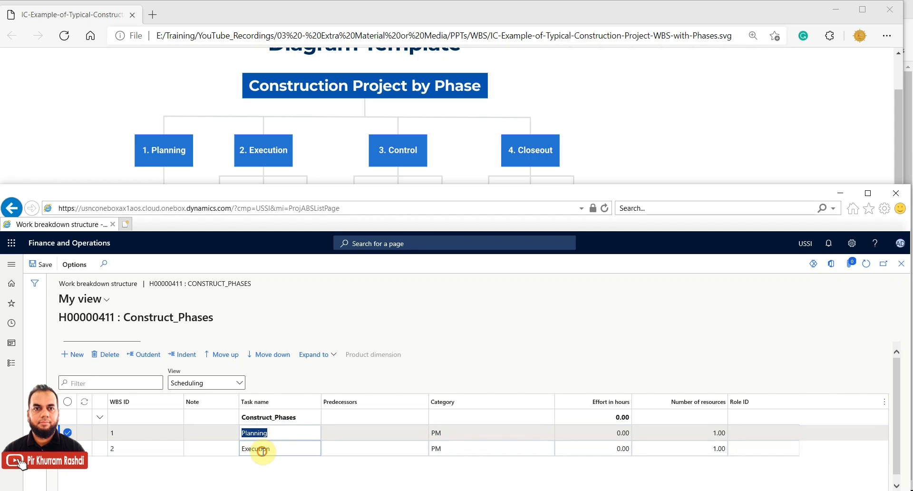
click(255, 448)
click(67, 357)
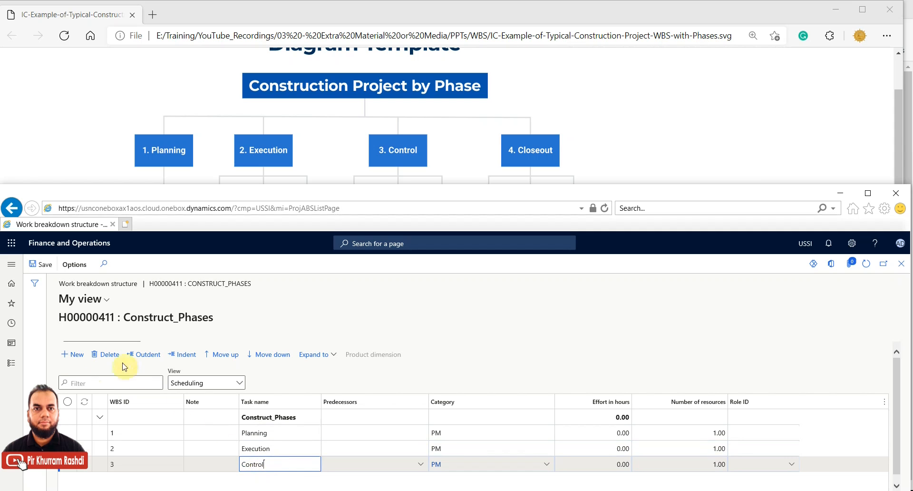
click(72, 355)
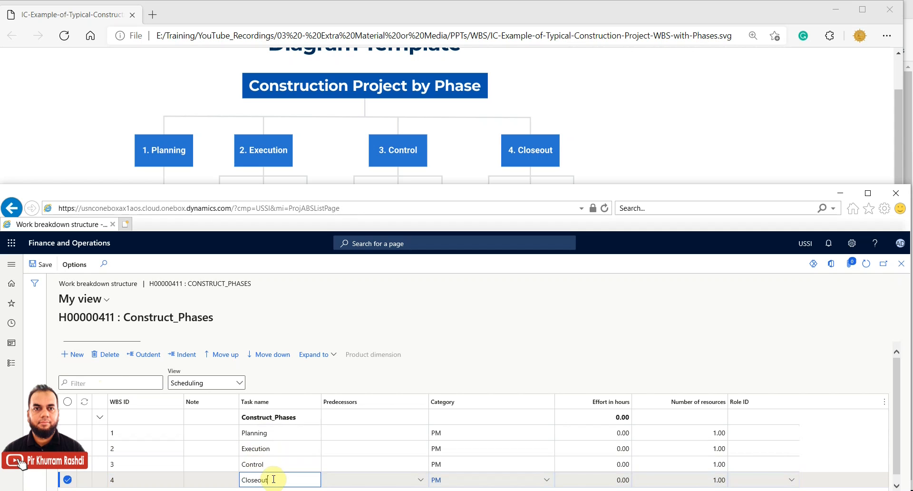
click(274, 464)
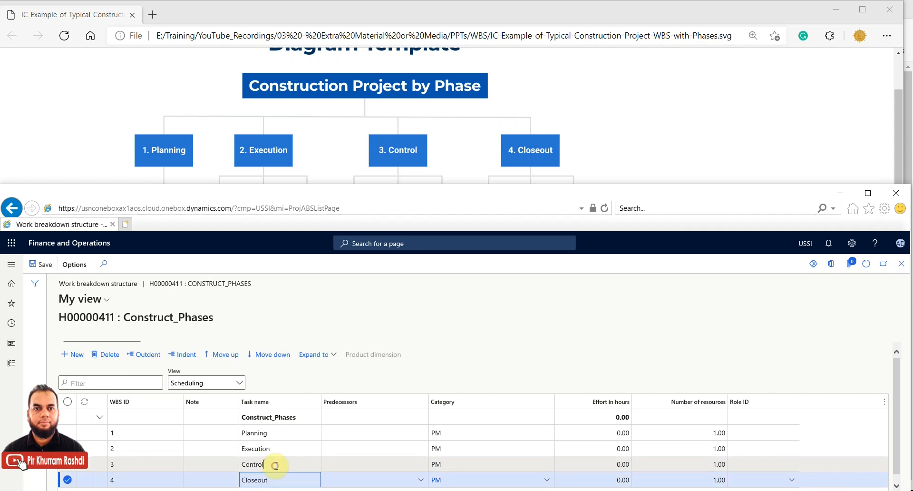
click(273, 448)
click(275, 432)
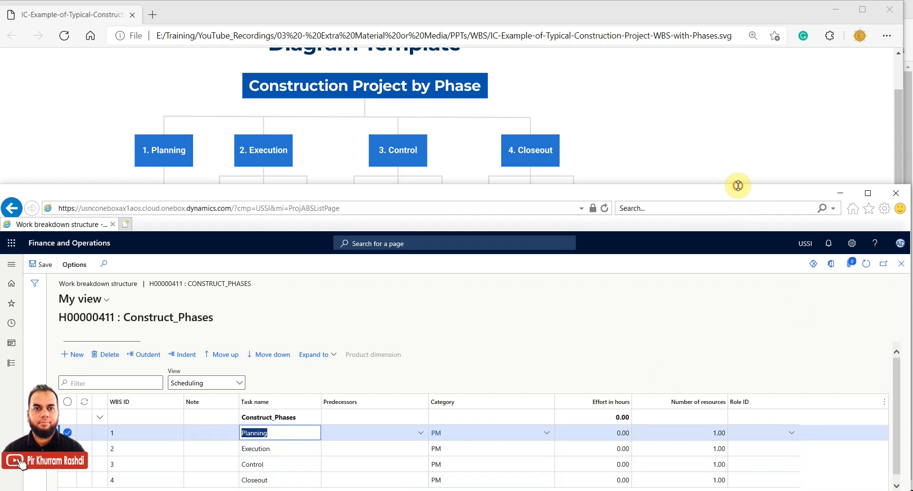
Add a subtask named "Construction documents" under Planning, indented one level, following the phase diagram.
drag(738, 185, 740, 180)
drag(898, 111, 897, 147)
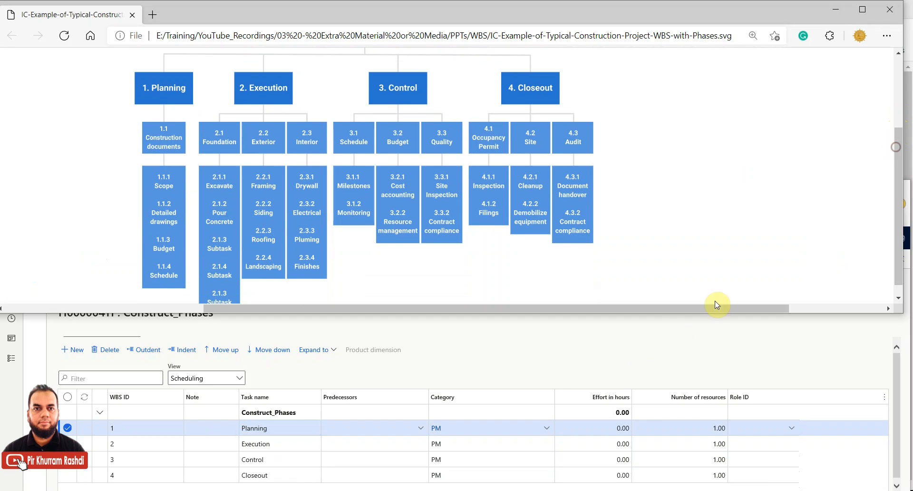
click(597, 427)
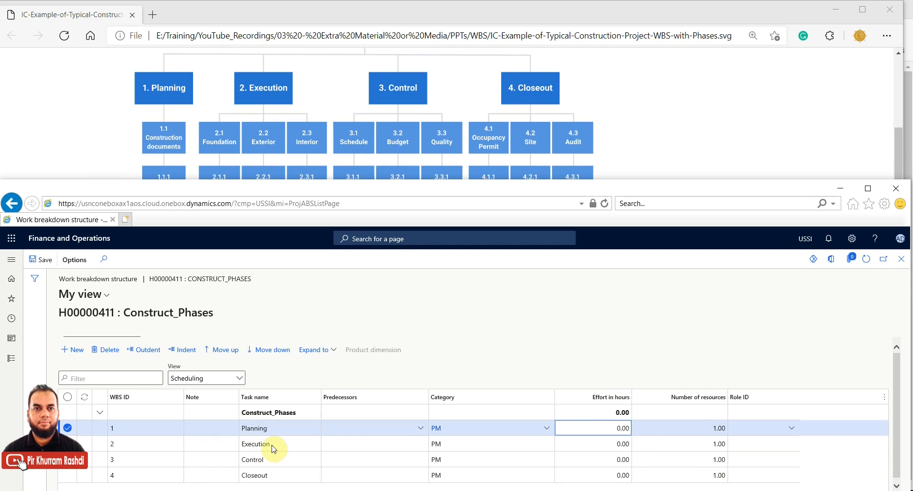
click(277, 429)
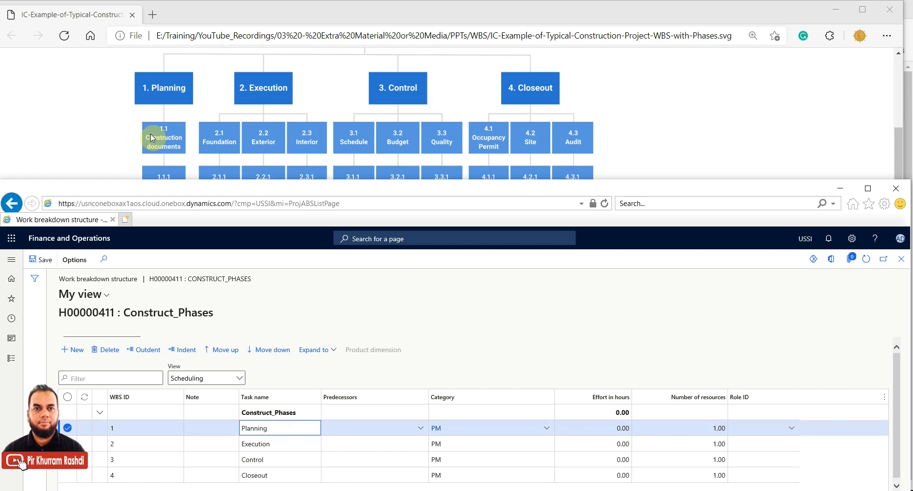
scroll(150, 133, down, 1)
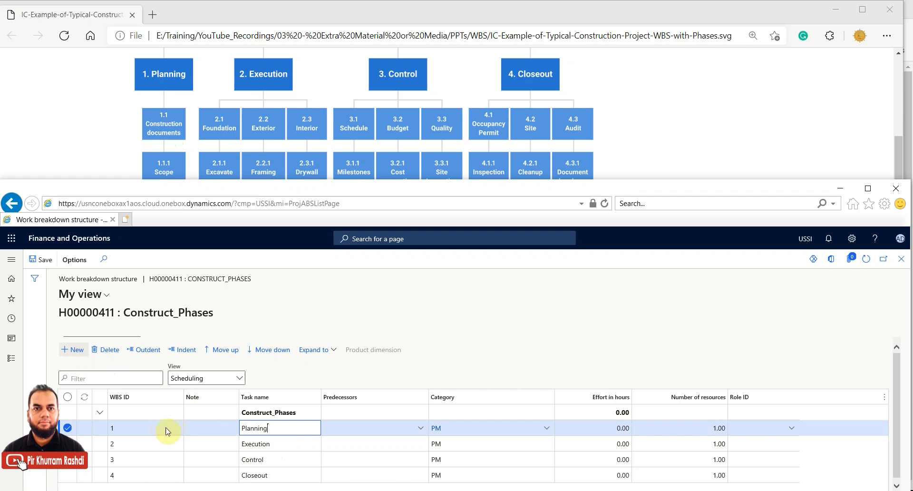
click(74, 350)
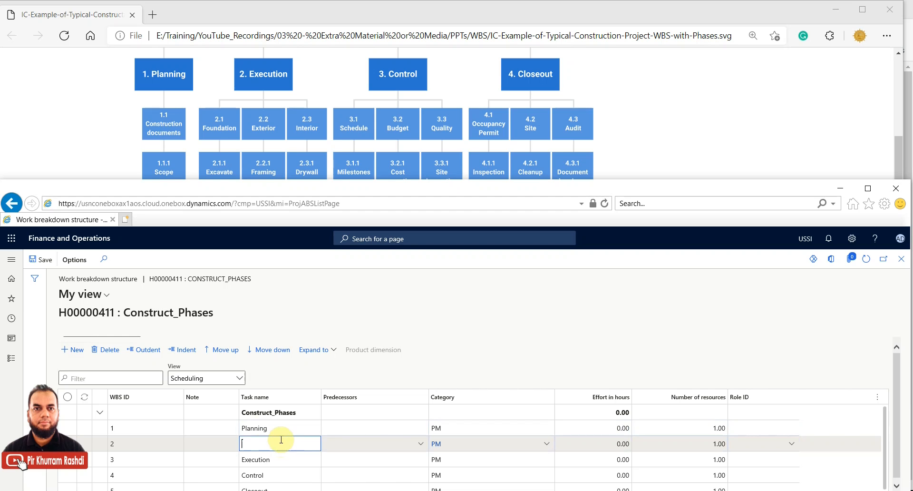
click(185, 350)
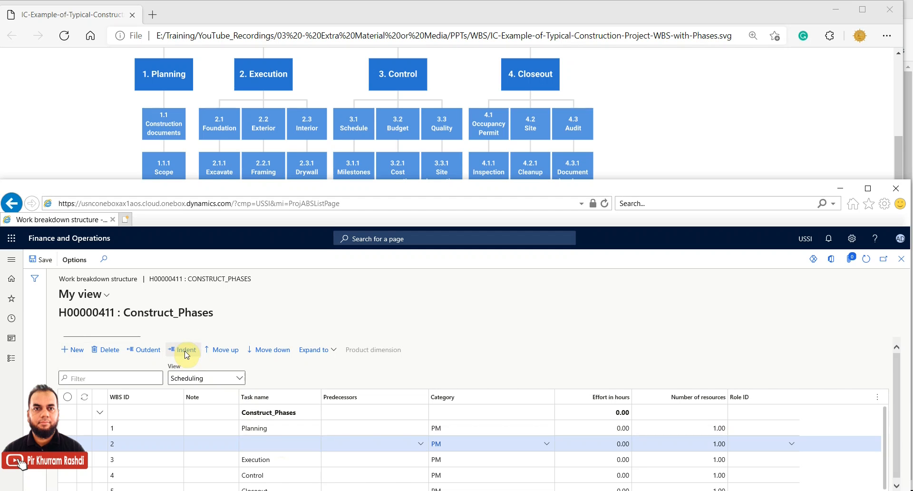
click(288, 442)
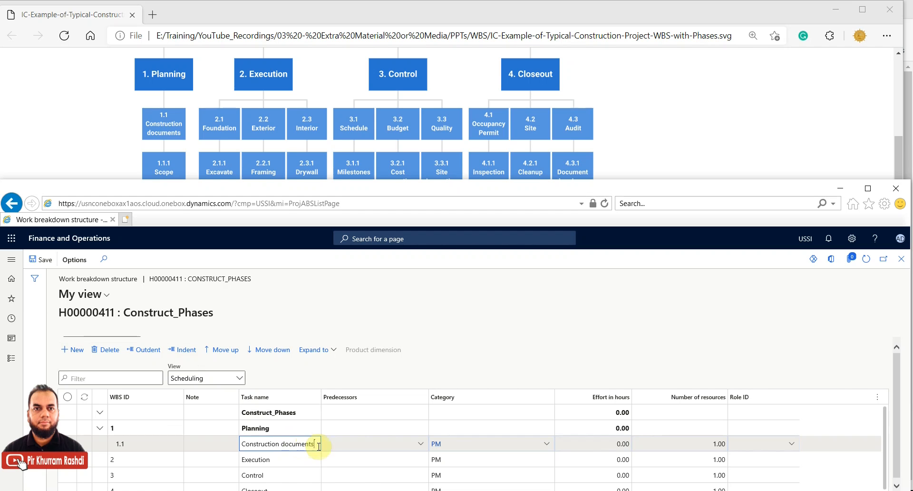
Add a task named "Scope" and indent it beneath Construction documents.
click(74, 351)
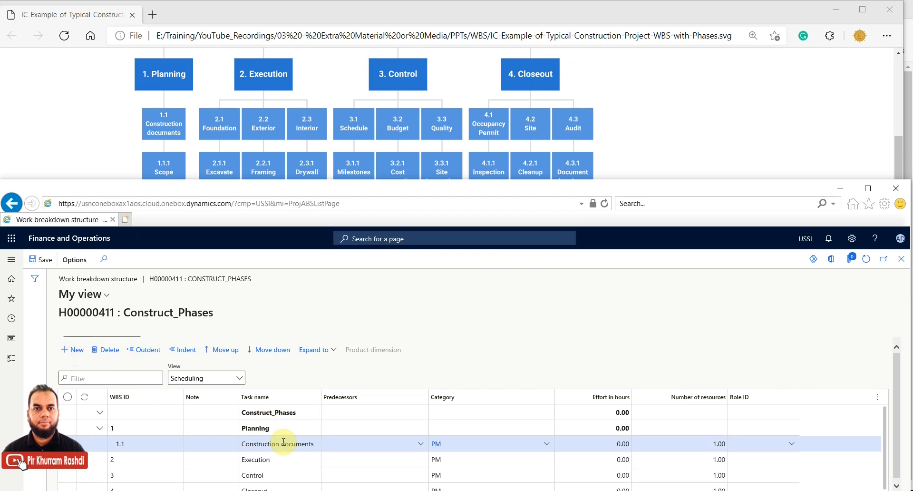
click(270, 458)
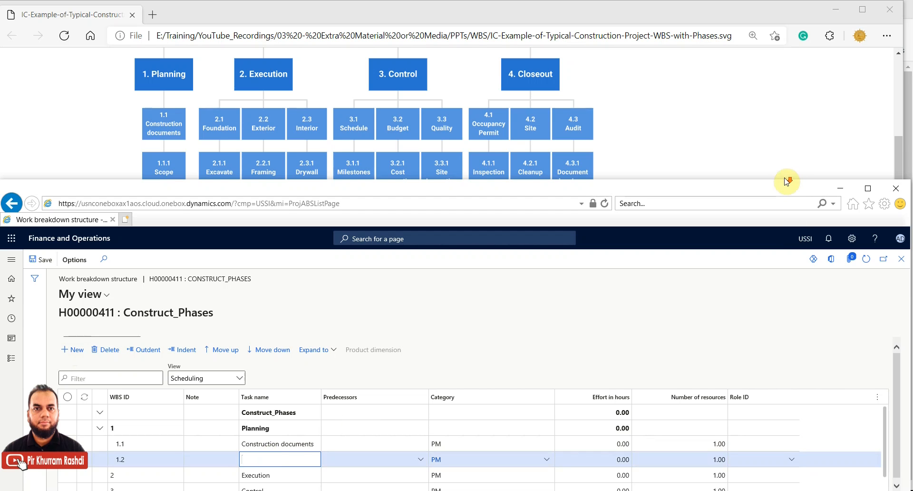
click(900, 156)
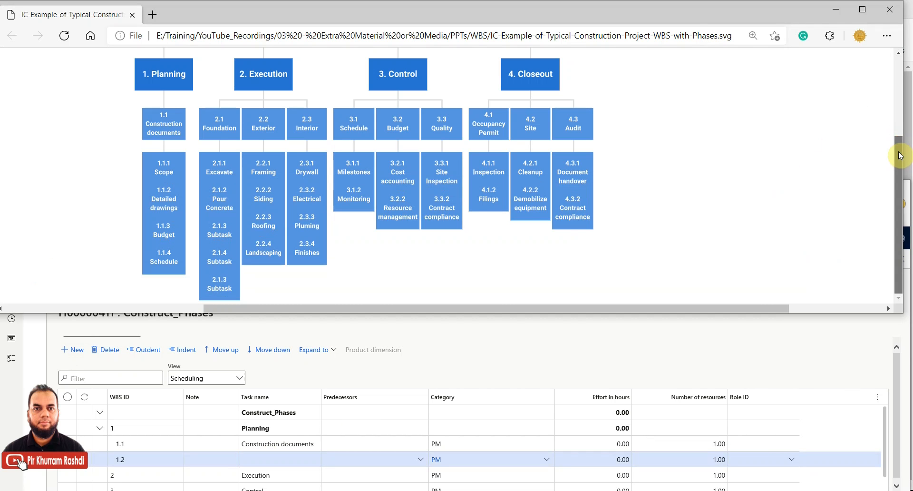
drag(489, 314, 510, 265)
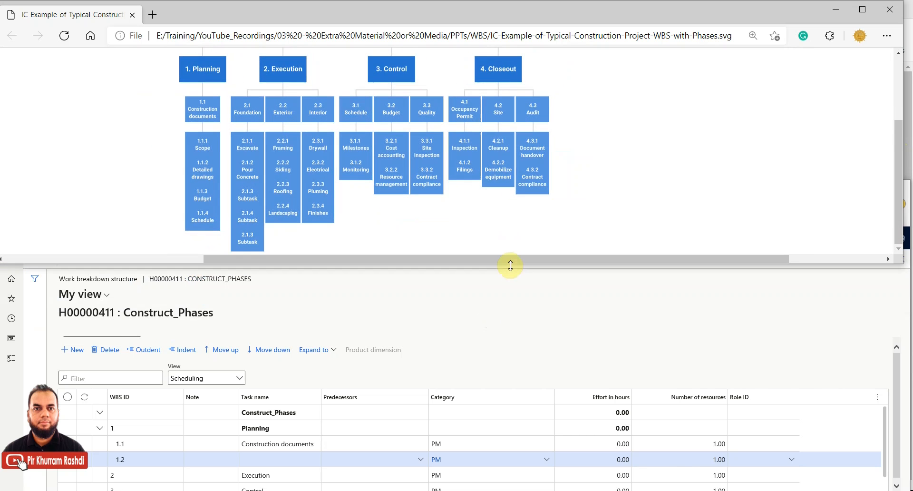
click(282, 459)
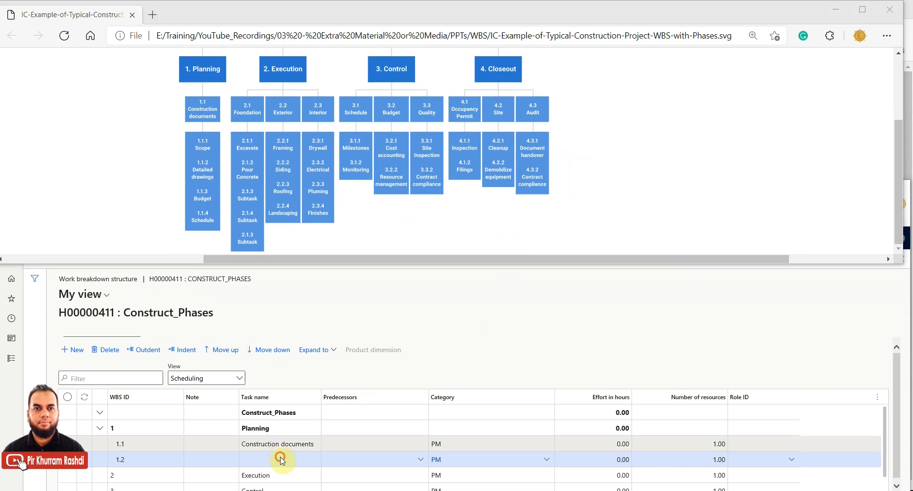
click(186, 350)
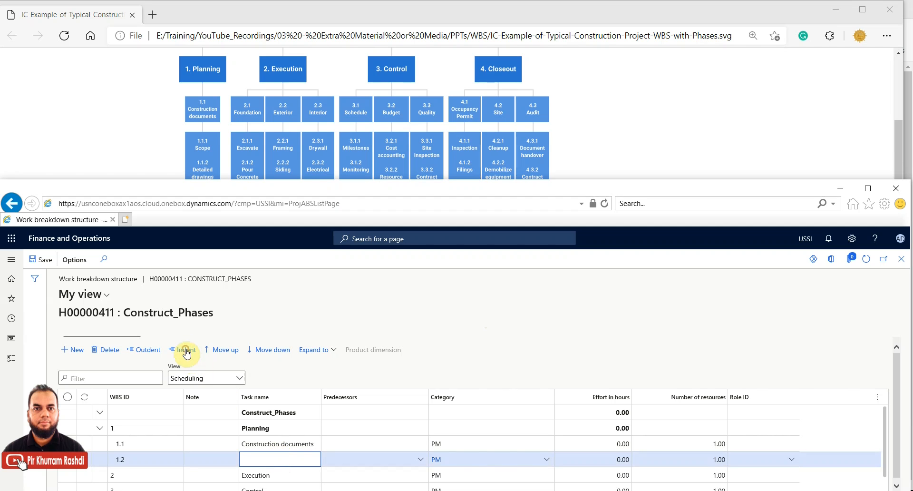
click(268, 458)
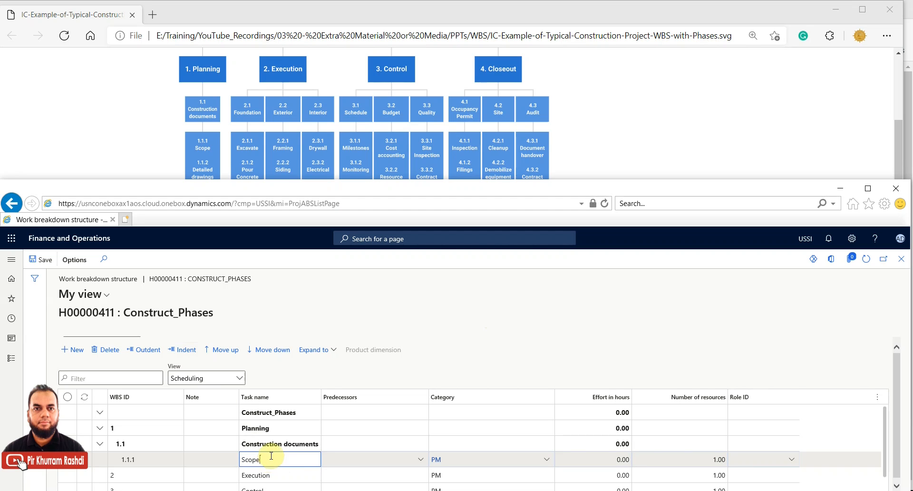
Add a task named "Detailed drawings" directly after Scope at the same level.
click(294, 443)
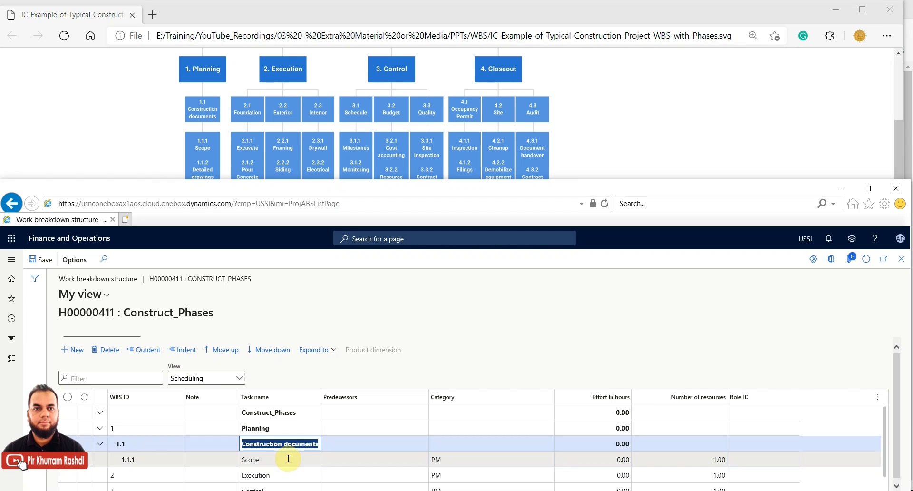
click(288, 459)
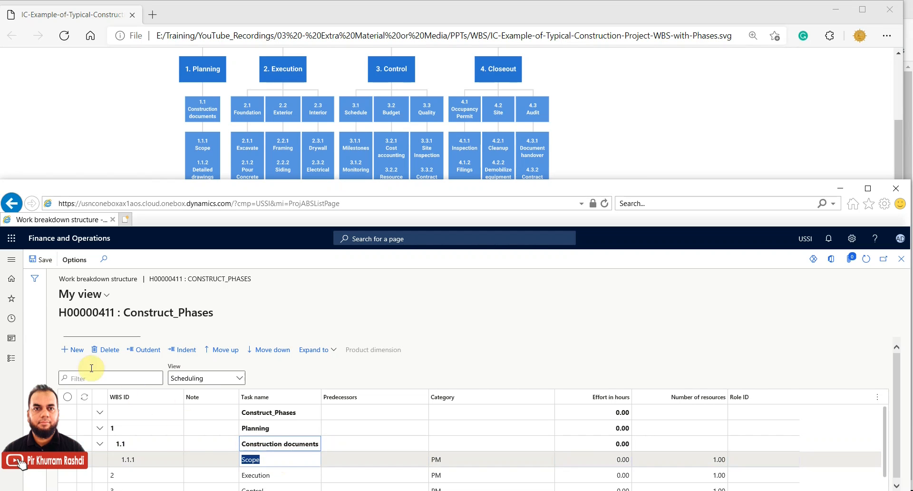
click(71, 351)
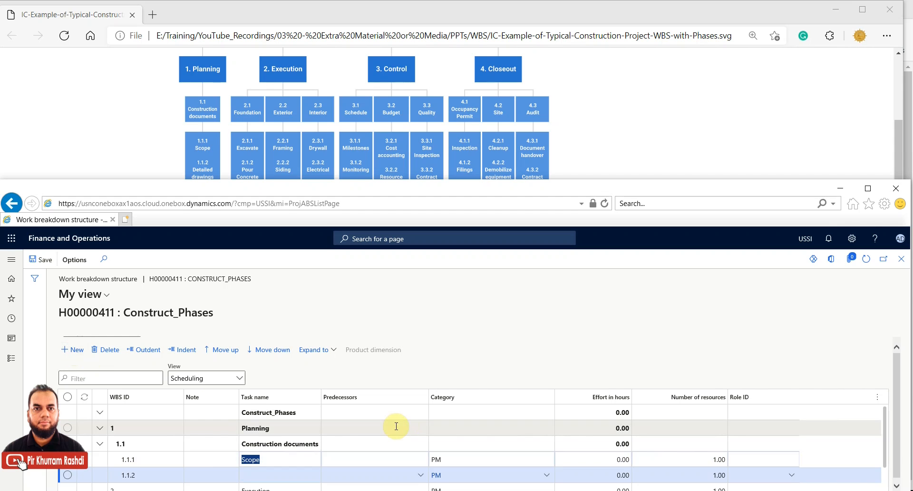
drag(898, 378, 902, 410)
click(274, 476)
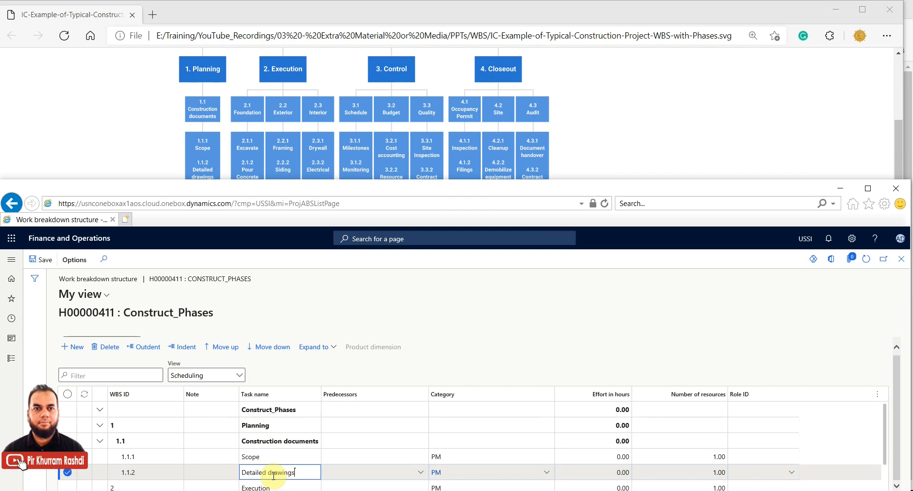
Check the diagram for the remaining planning tasks and add one named "Budget" after Detailed drawings.
click(898, 130)
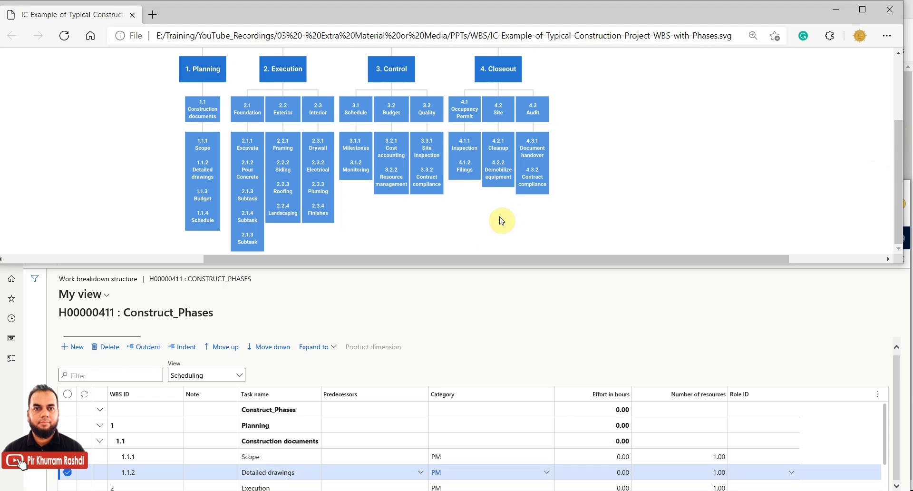
drag(484, 264, 484, 213)
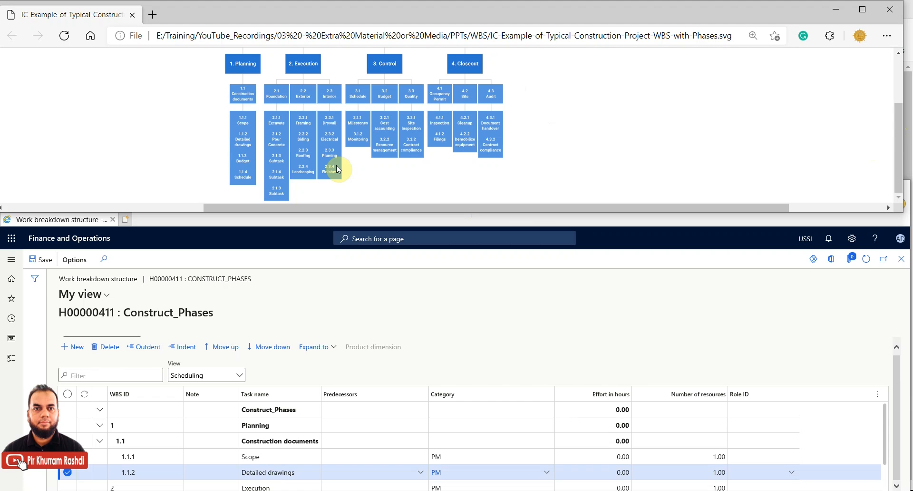
drag(321, 212, 324, 321)
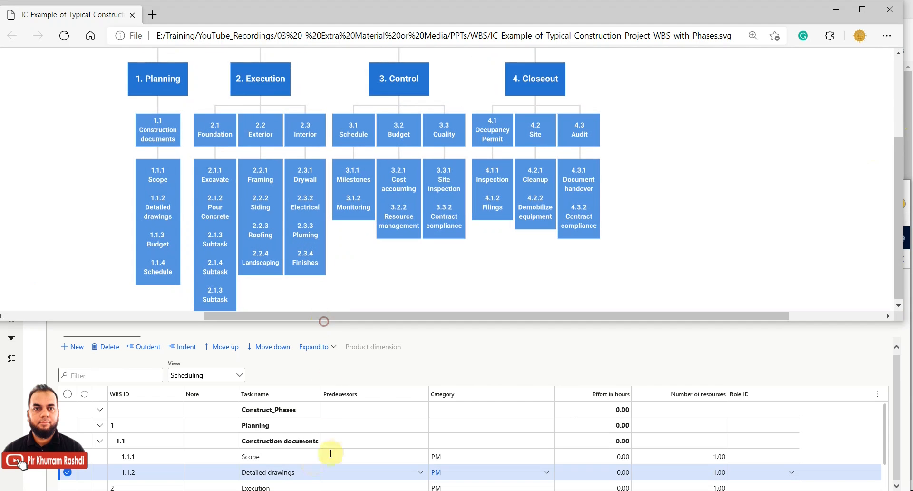
click(285, 471)
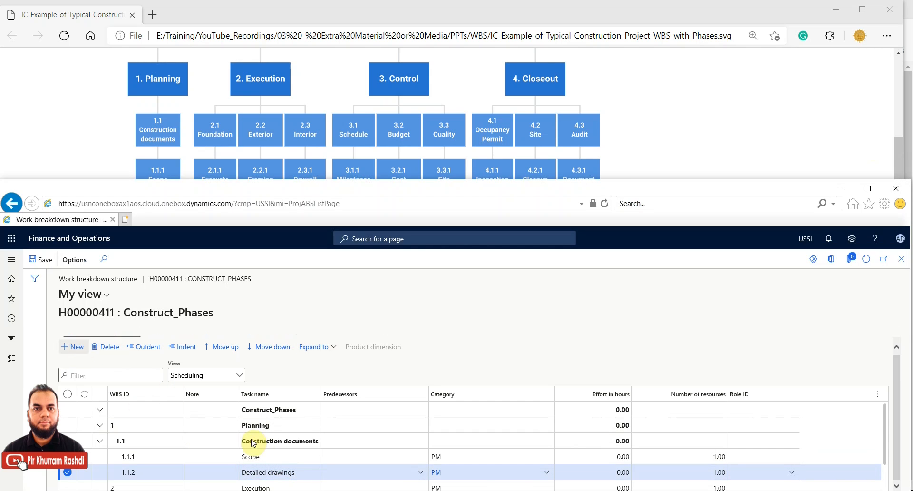
key(Down)
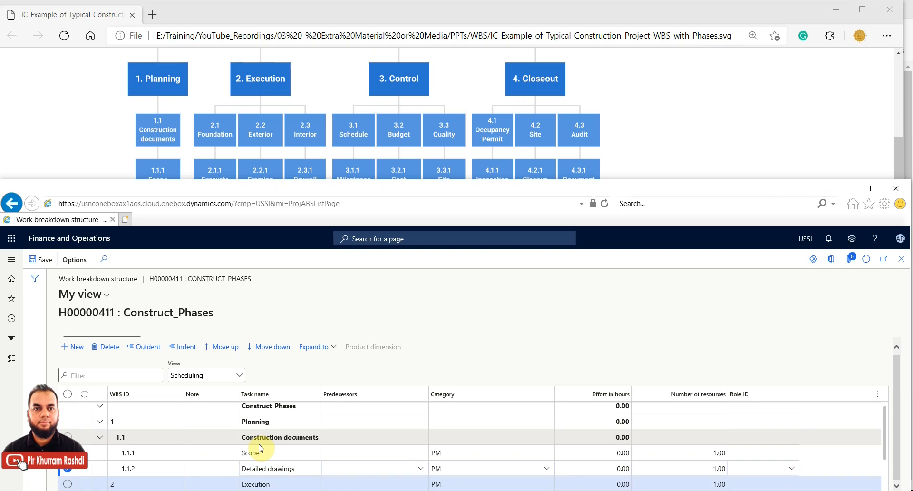
scroll(261, 448, down, 1)
click(265, 437)
text(G)
key(BackSpace)
text(Bude)
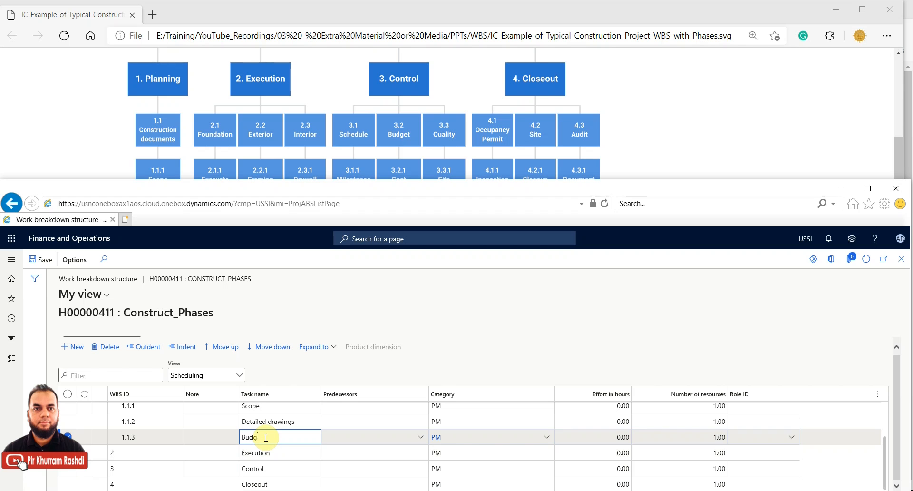
text(et)
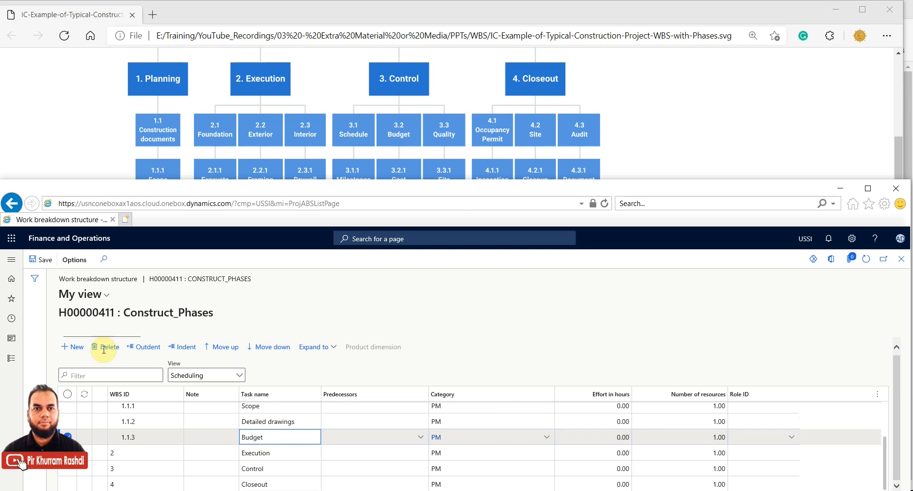
Add a task named "Schedule" directly after Budget at the same level.
click(71, 347)
click(276, 446)
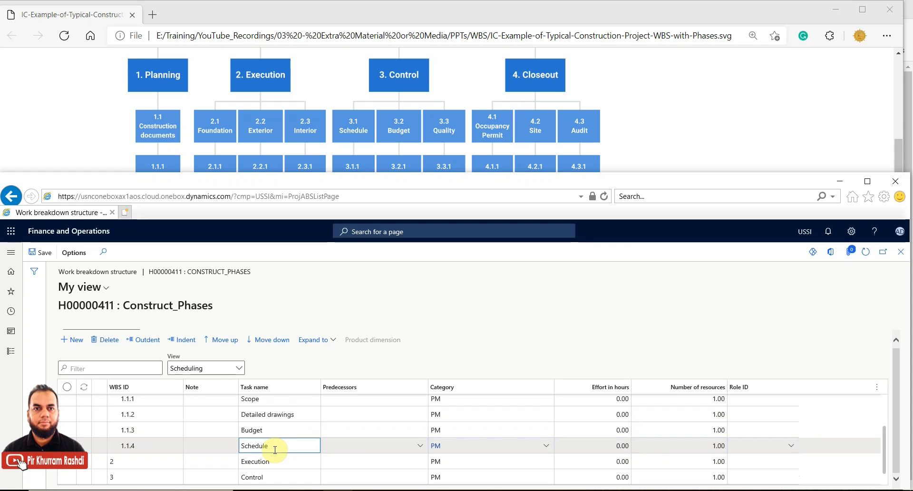
click(249, 430)
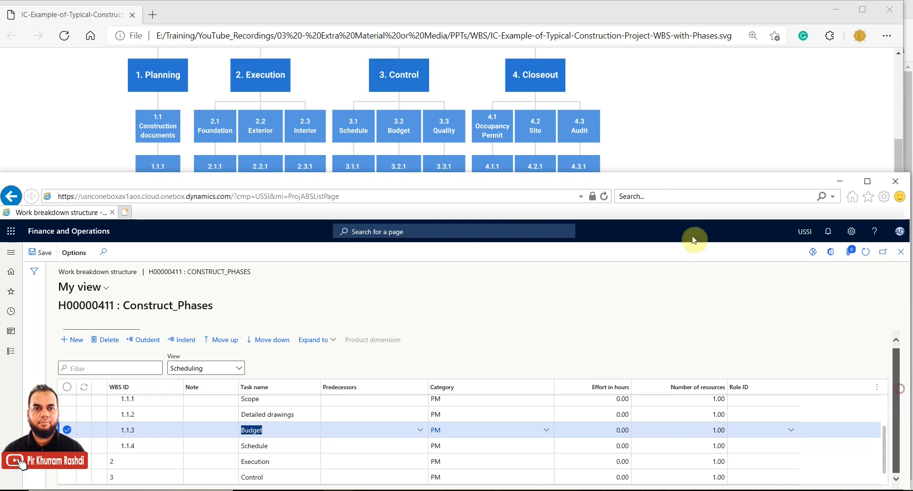
Examine the numbering and hierarchy of the Planning phase, from Construction documents through its Scope, Detailed drawings, Budget and Schedule tasks.
drag(673, 176, 681, 2)
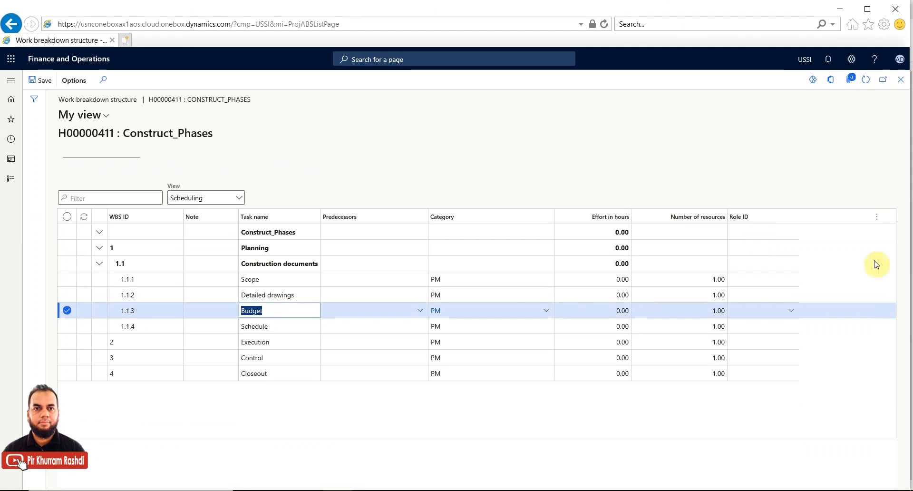
click(261, 250)
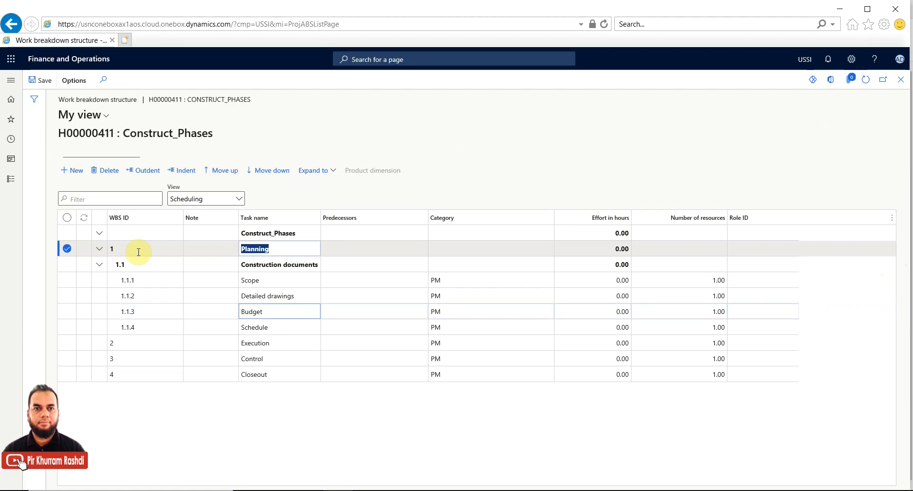
click(260, 263)
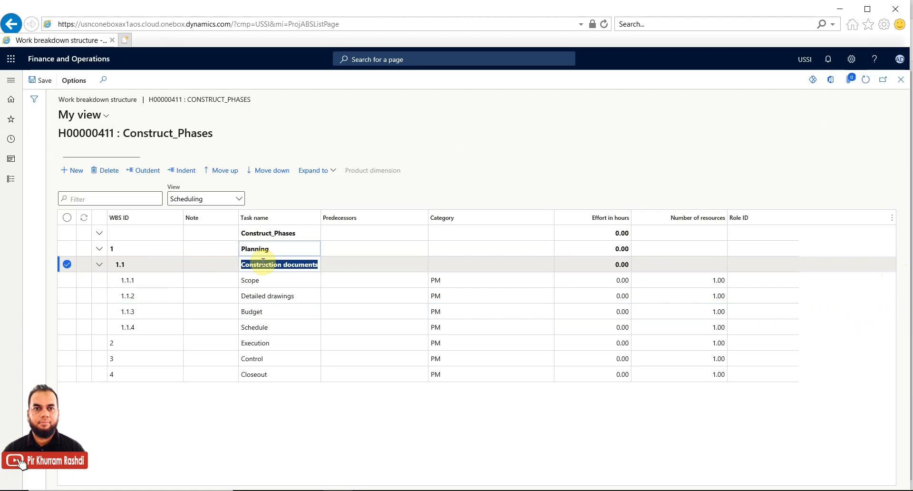
click(156, 281)
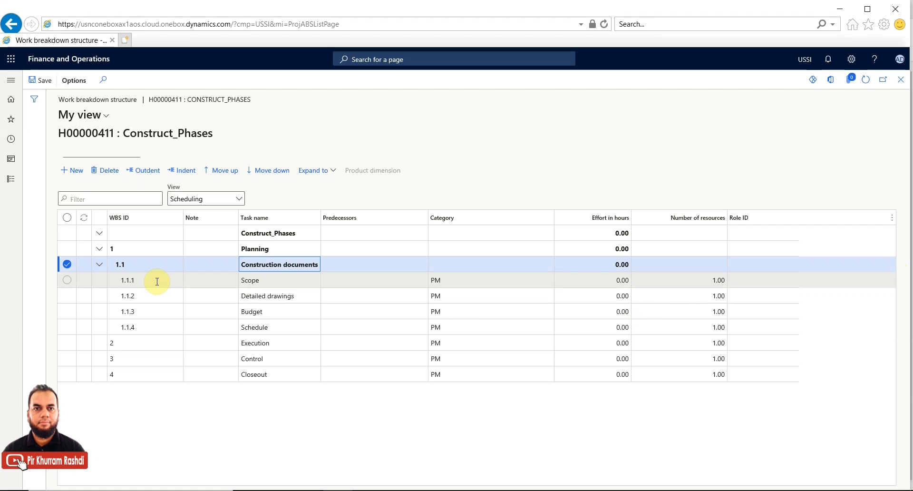
click(273, 281)
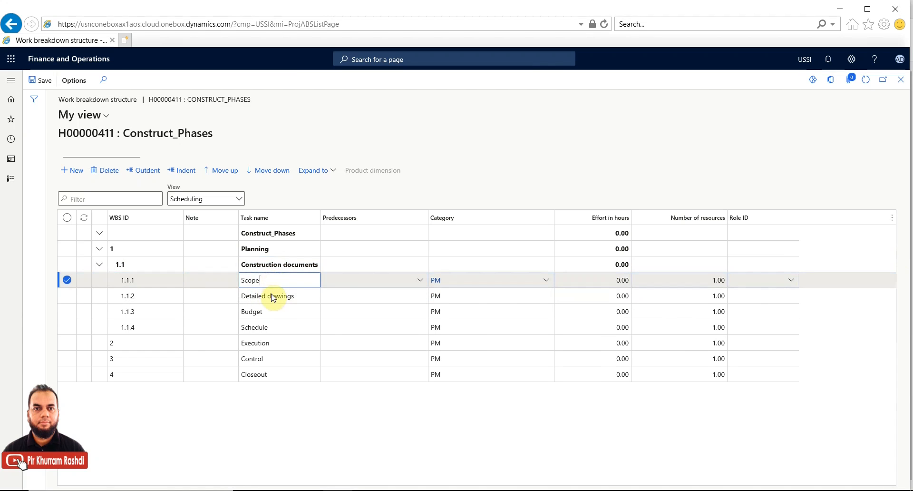
click(271, 295)
click(264, 310)
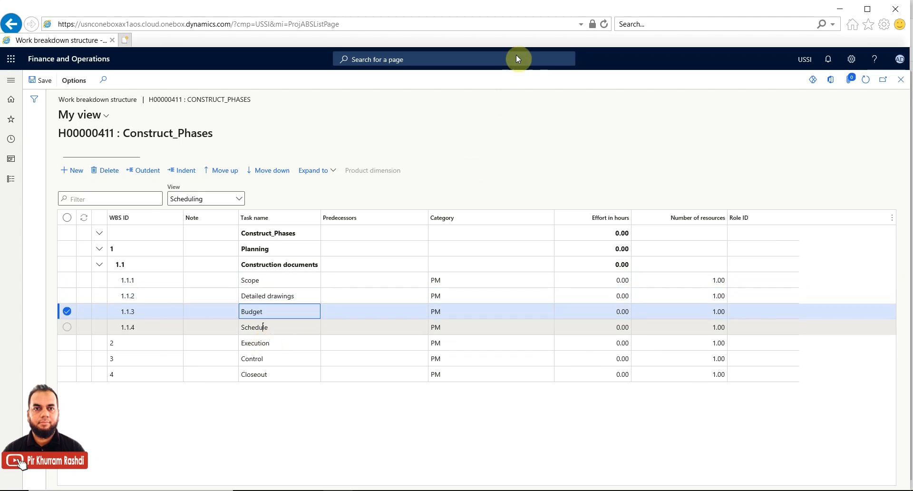
key(Down)
key(Down)
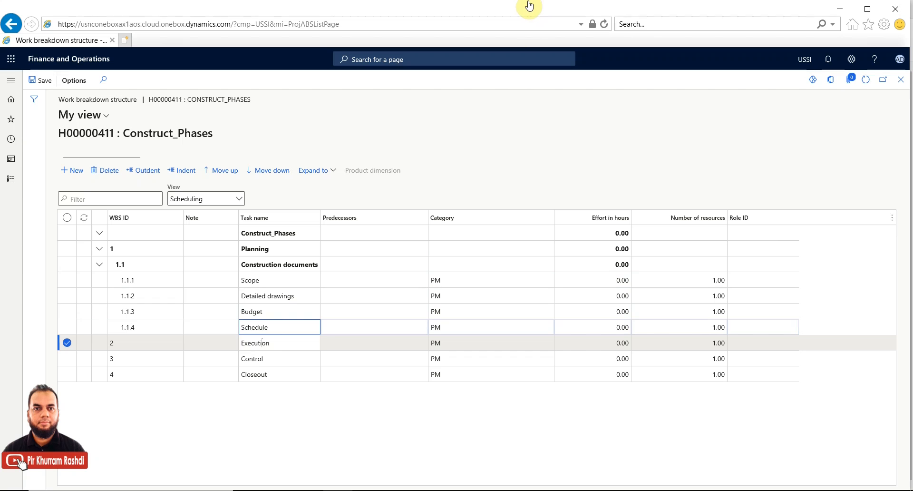
drag(533, 4, 543, 192)
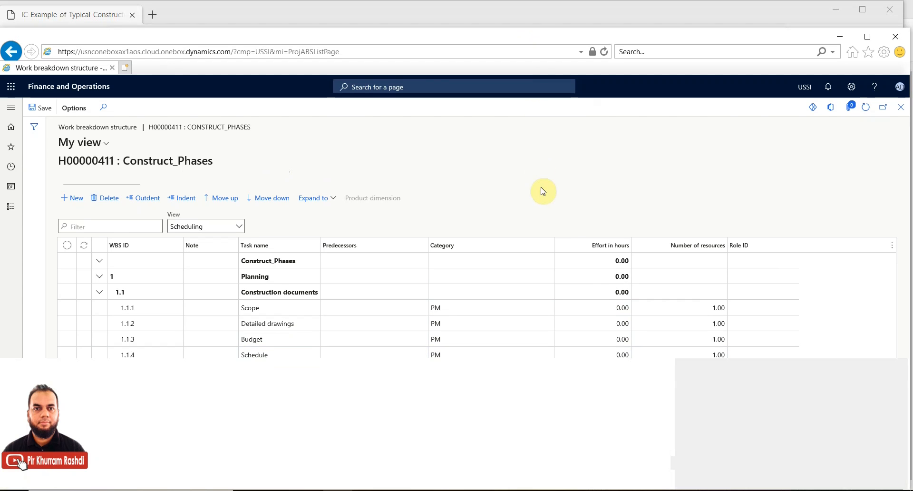
Check the diagram for the Execution tasks and add an indented subtask named "Foundation" under Execution.
click(267, 449)
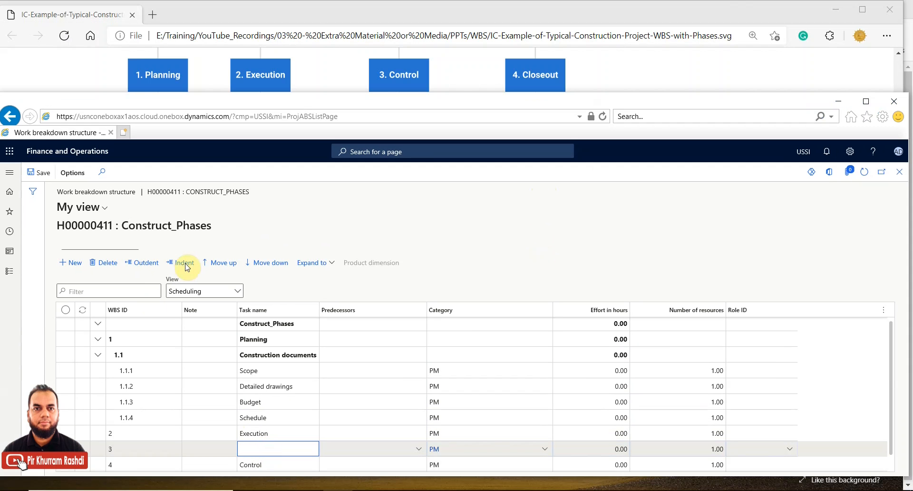
click(186, 265)
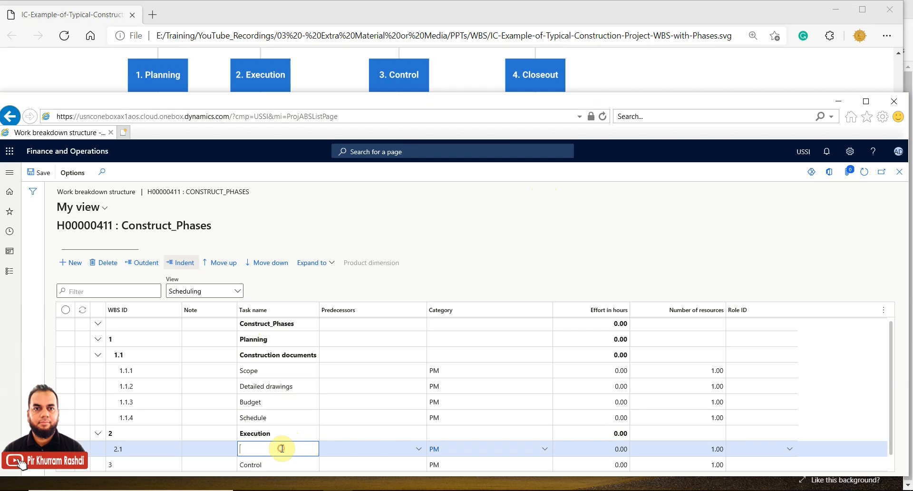
click(874, 66)
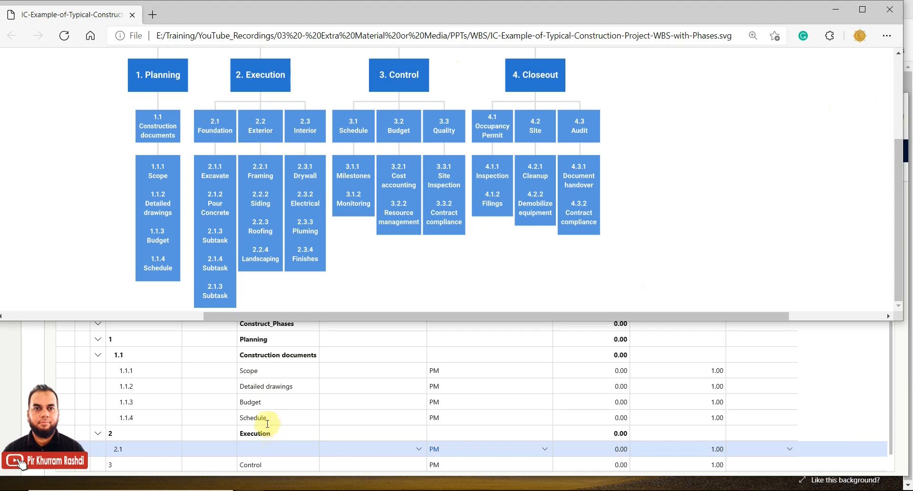
click(261, 449)
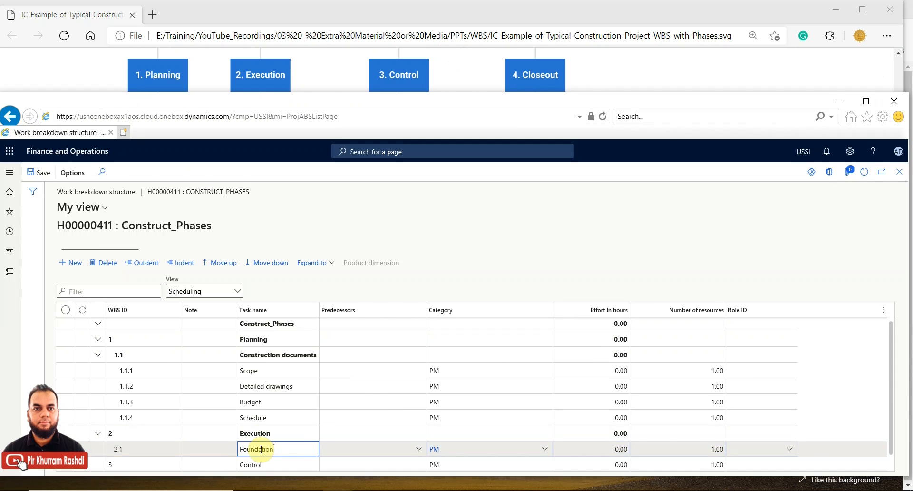
click(220, 453)
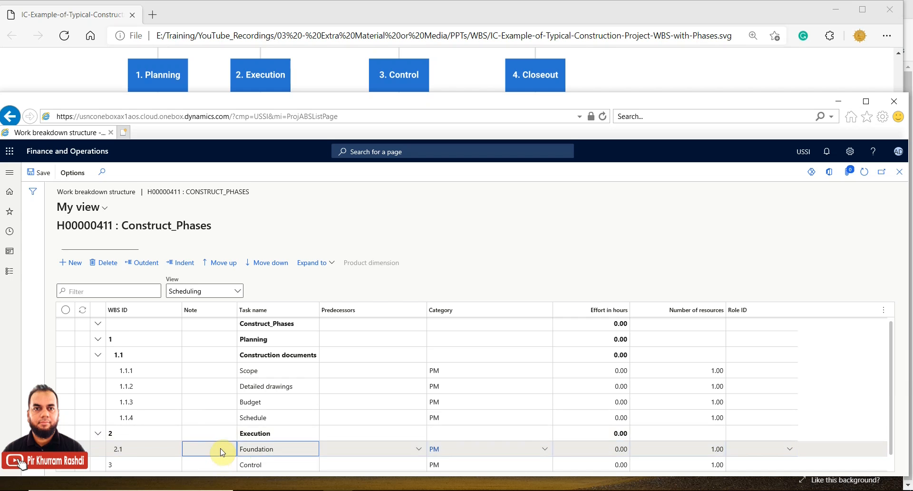
Add a task named "Exterior" directly after Foundation at the same level under Execution.
click(73, 263)
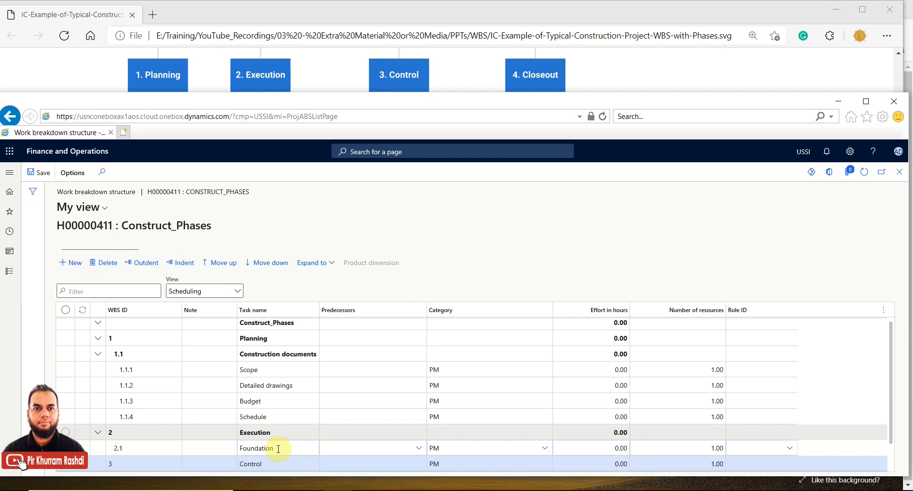
click(278, 449)
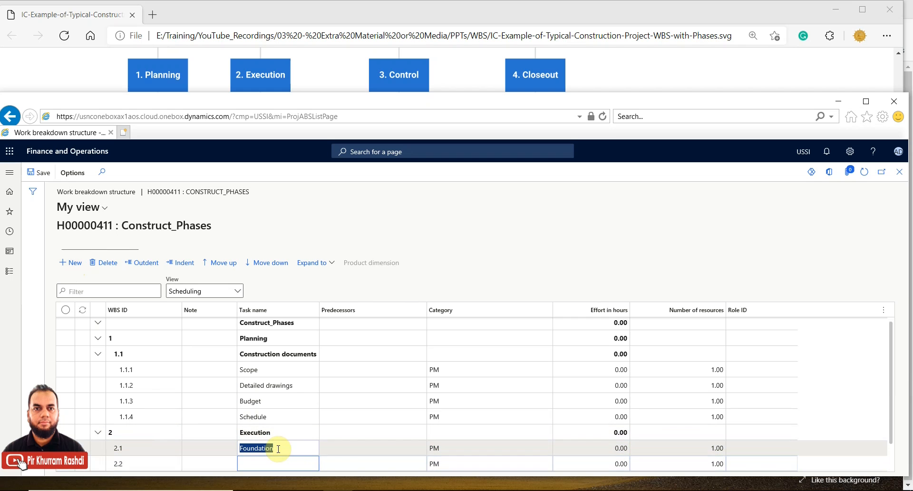
click(274, 464)
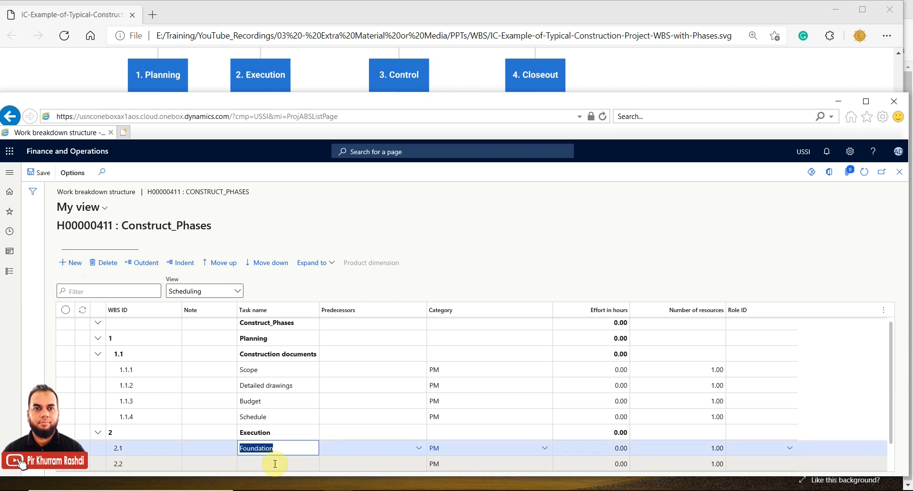
text(Exteri)
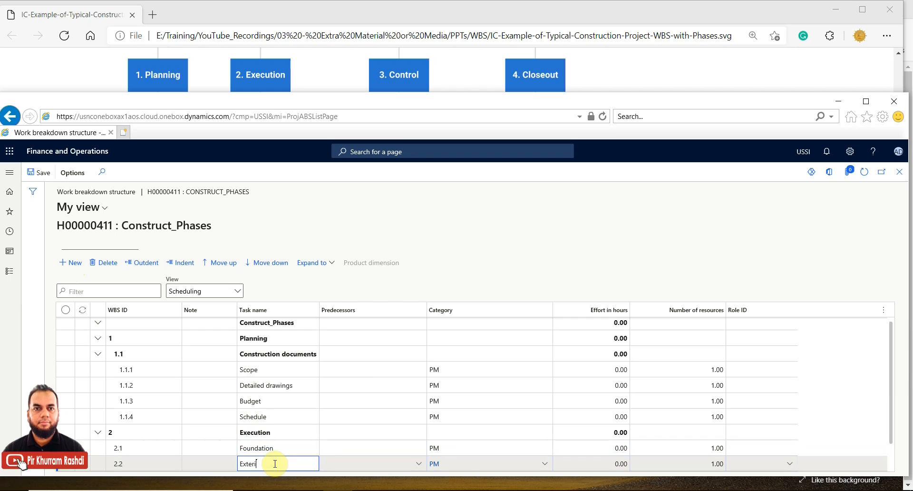
text(or)
Add a task named "Interior" directly after Exterior at the same level under Execution.
click(76, 264)
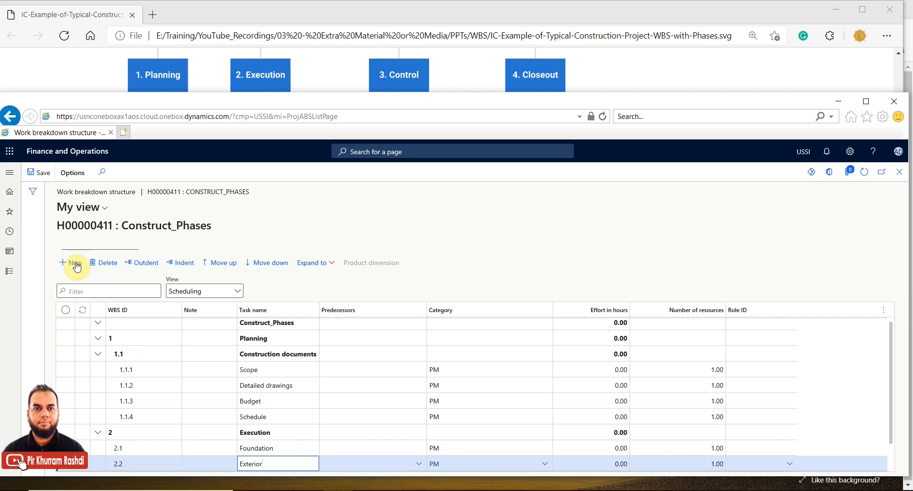
click(266, 431)
click(270, 448)
Select the Foundation task and bring the construction project diagram into view to check its subtasks.
click(281, 416)
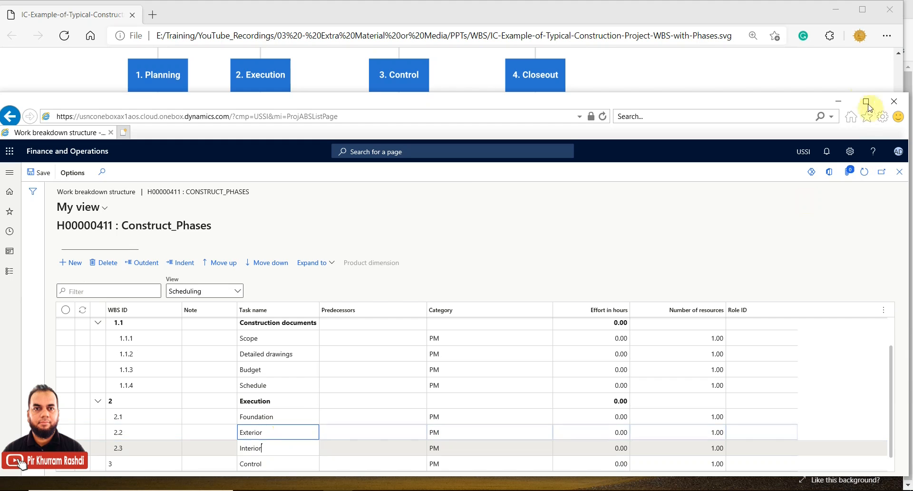
click(846, 79)
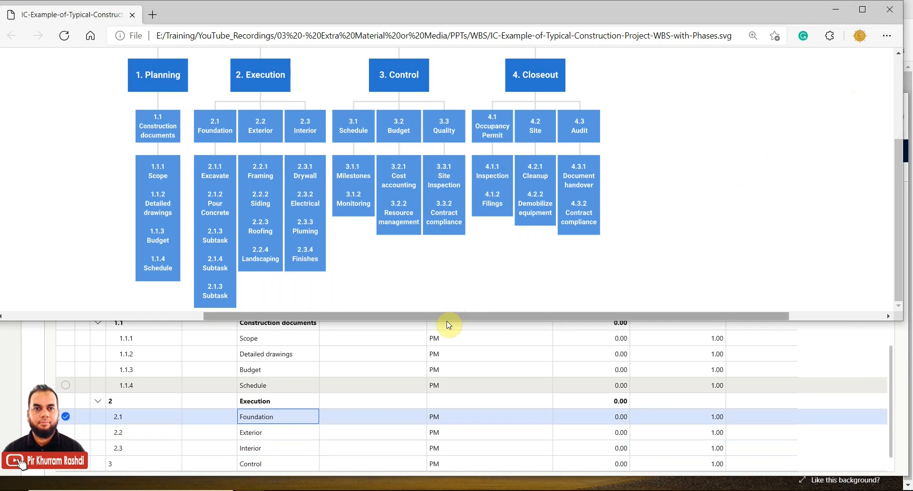
mouse_move(447, 321)
mouse_down()
mouse_move(452, 291)
mouse_move(458, 327)
mouse_up()
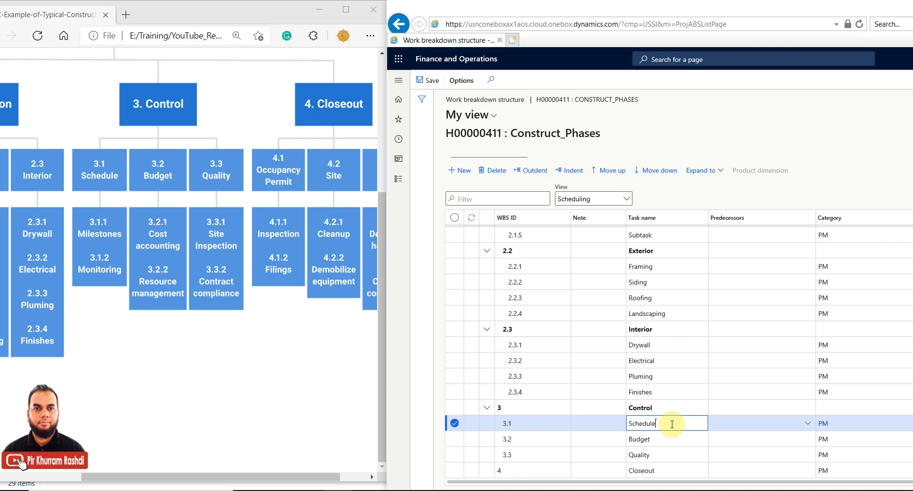
Add an indented subtask named "Milestones" under Schedule in the Control phase.
key(alt+n)
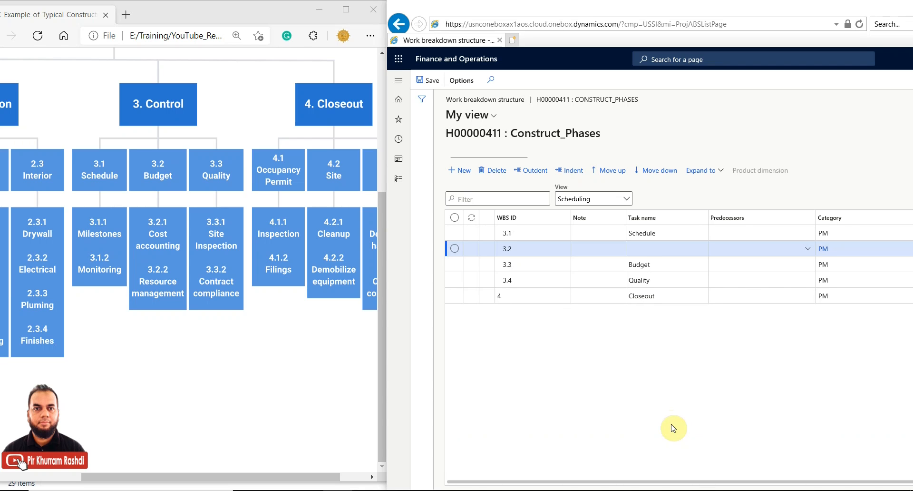
click(672, 424)
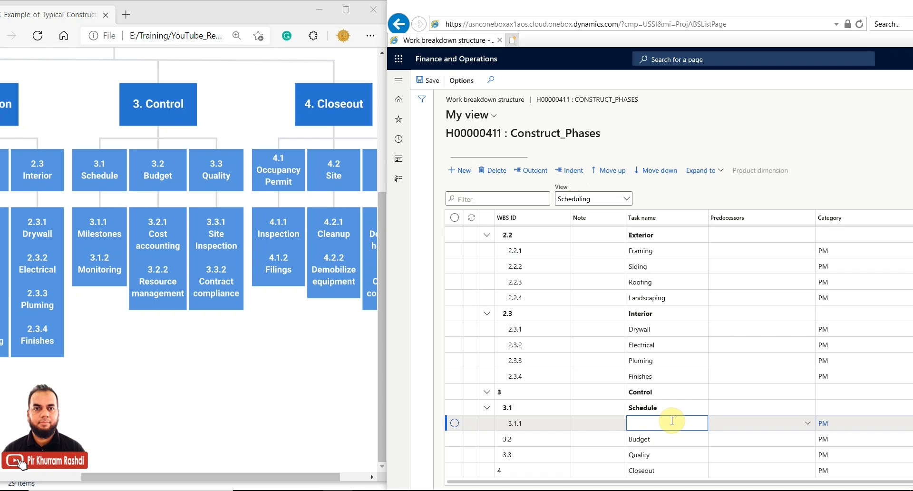
text(Milestones)
Add a subtask named "Monitoring" directly after Milestones under Schedule in the Control phase.
key(alt+n)
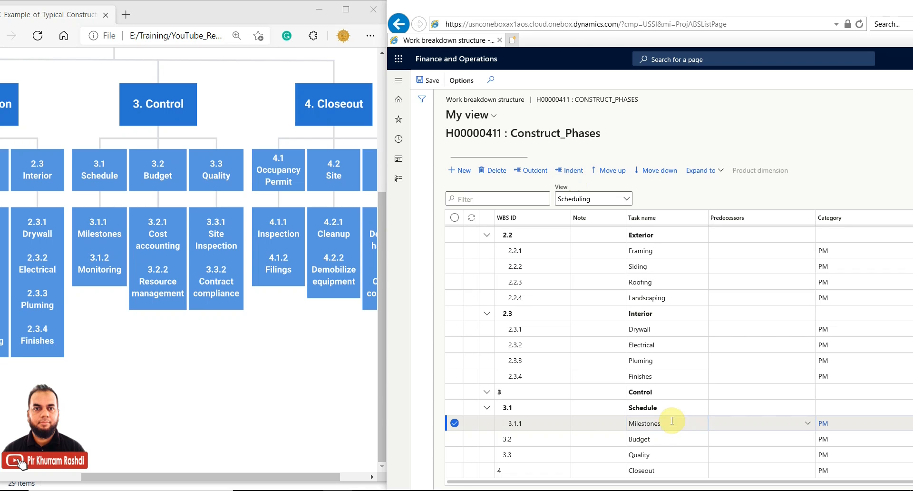
key(alt+n)
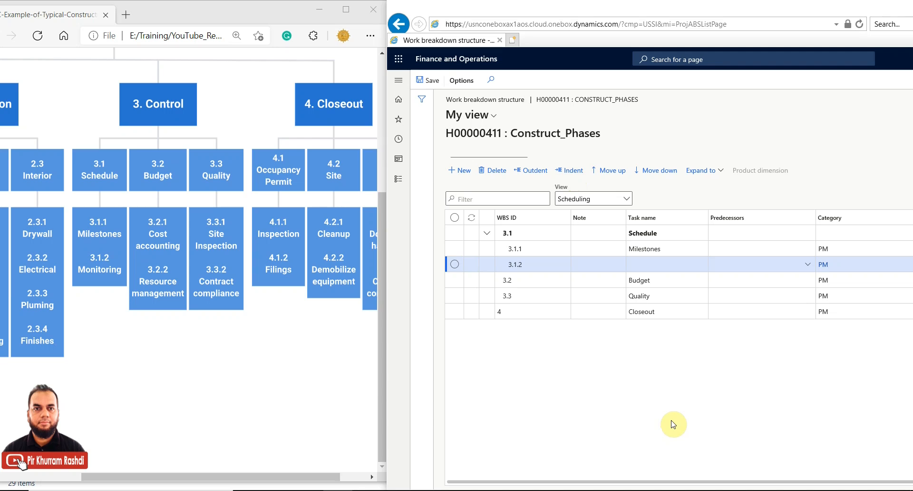
scroll(672, 422, up, 3)
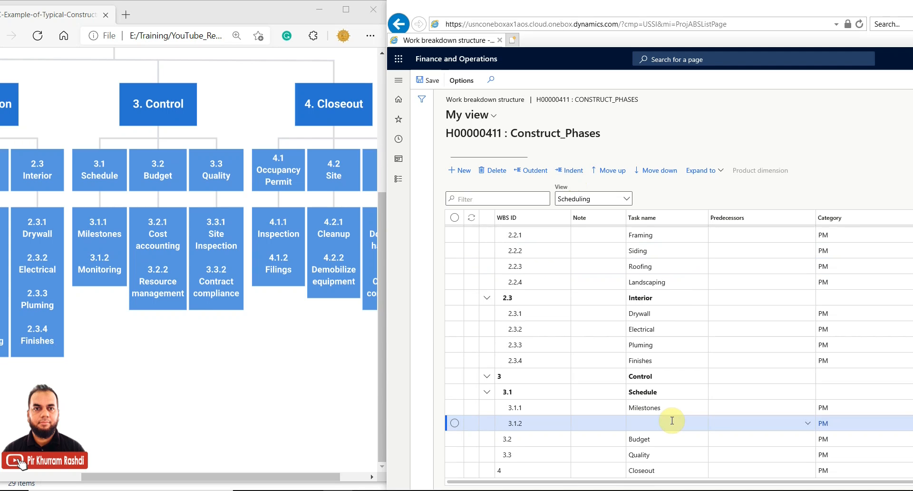
click(672, 420)
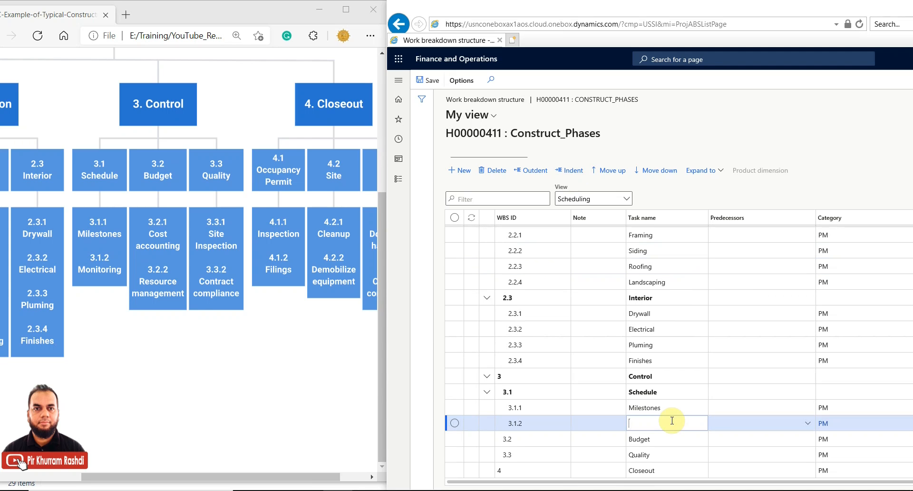
text(Monitoring)
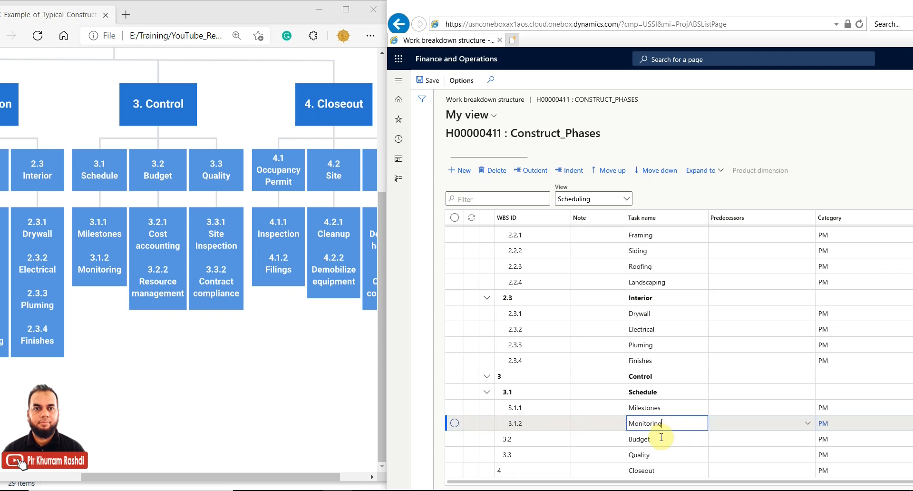
Add an indented subtask named "Cost accounting" under Budget in the Control phase.
click(661, 438)
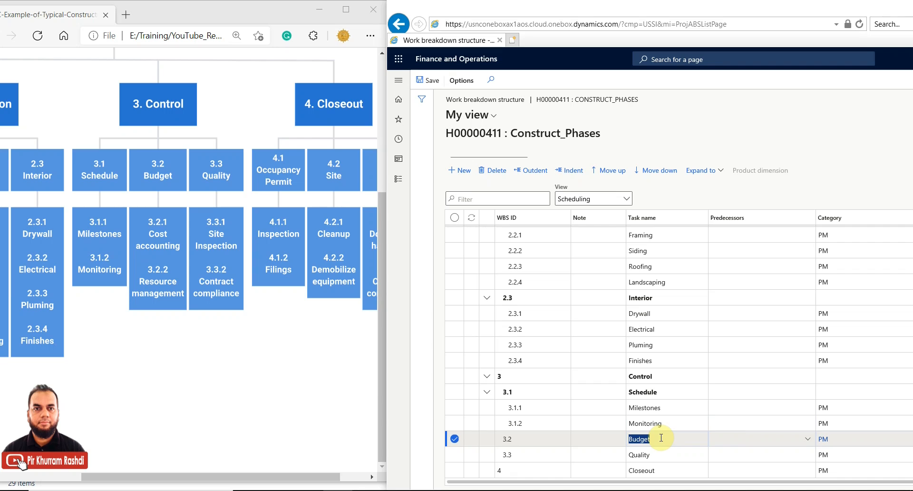
key(alt+n)
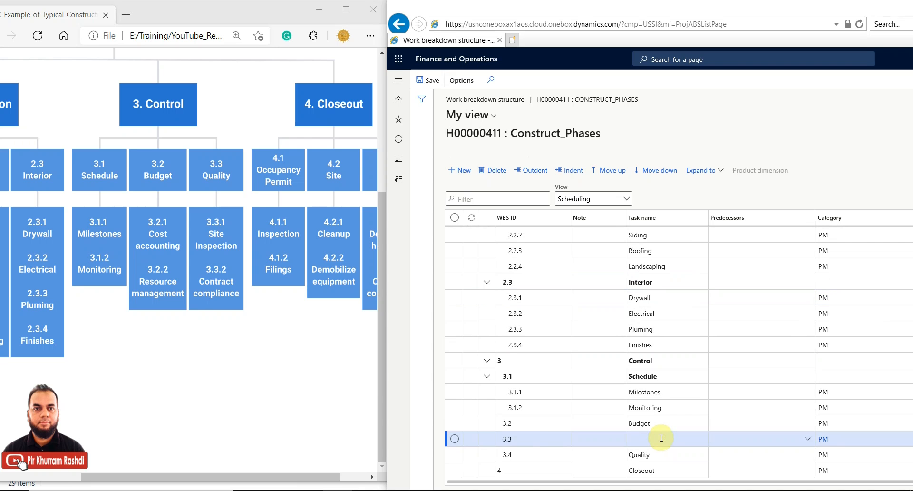
click(661, 438)
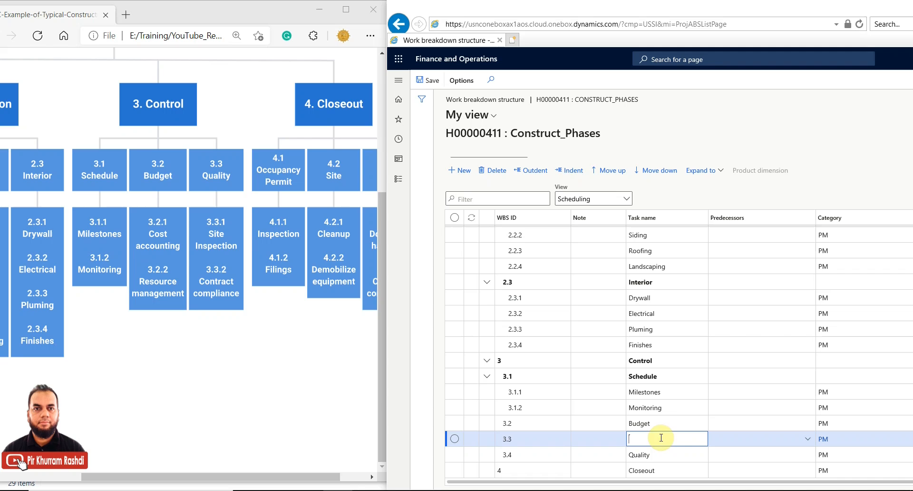
click(577, 172)
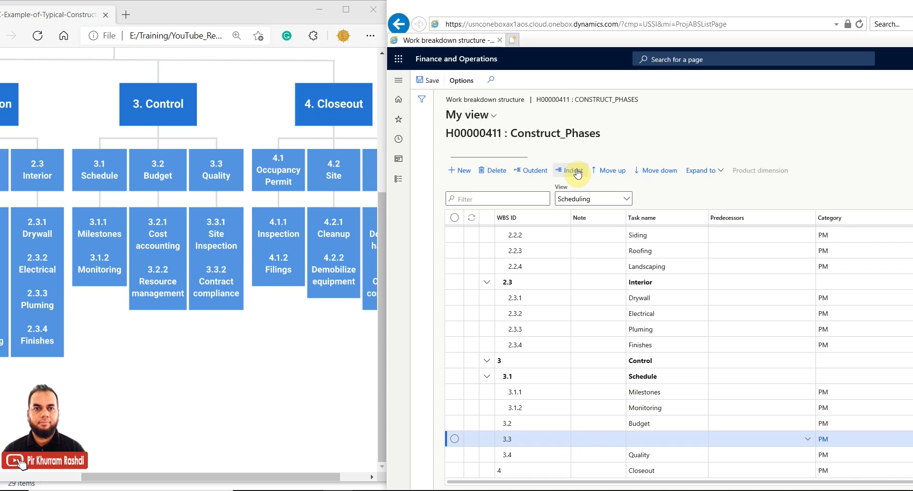
click(641, 439)
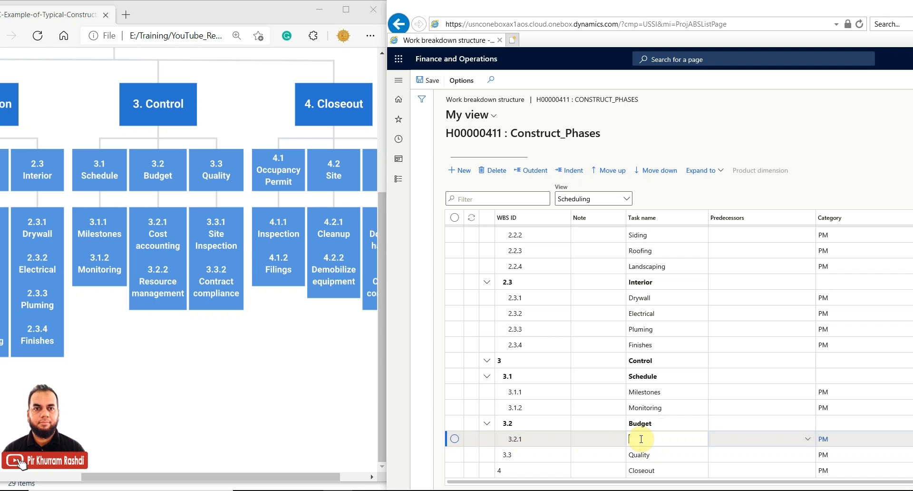
key(Up)
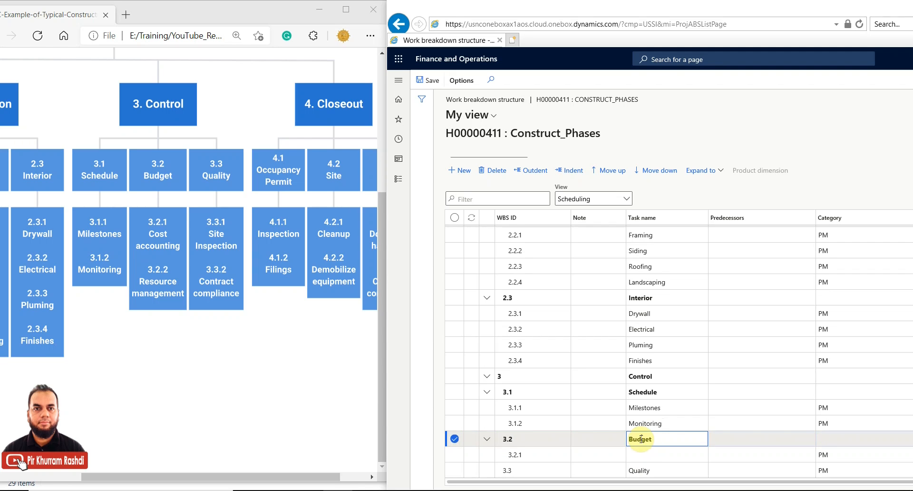
click(647, 455)
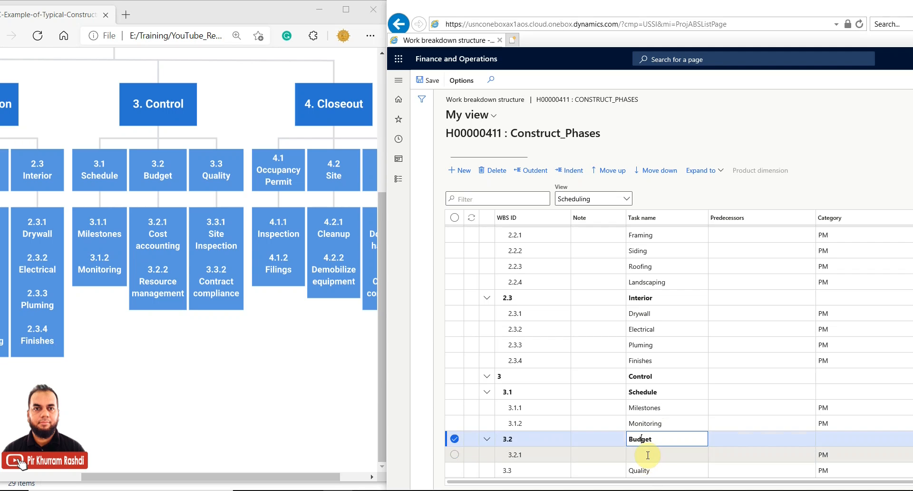
text(Cost accounting)
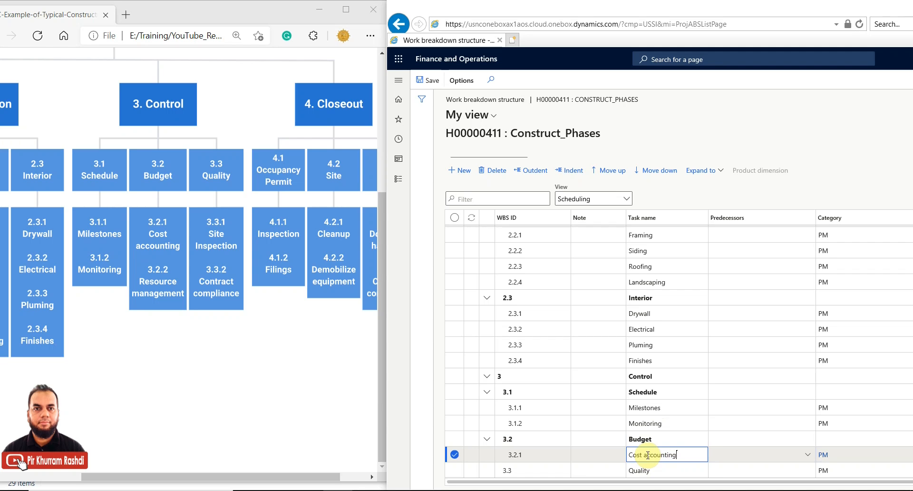
Add a subtask named "Resource Management" directly after Cost accounting under the Control phase's Budget.
key(alt+n)
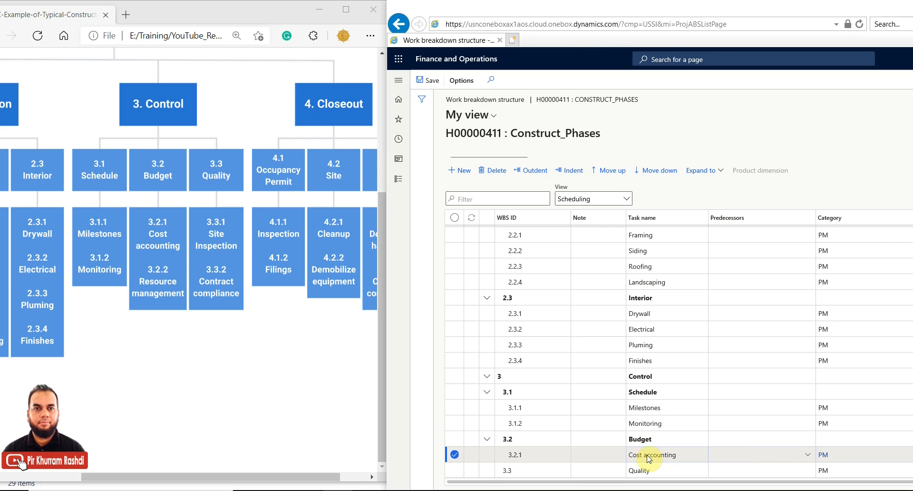
key(alt+n)
text(Resource Management)
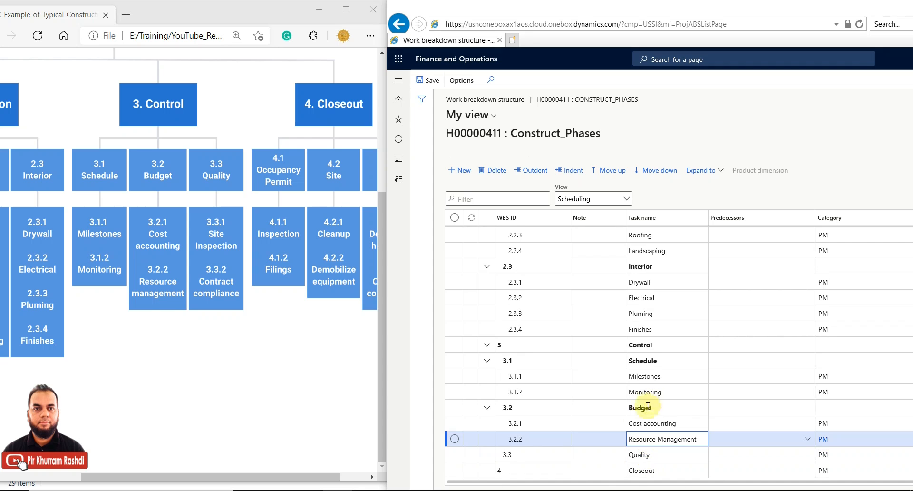
Add an indented subtask named "Site Inspection" under Quality in the Control phase.
click(551, 455)
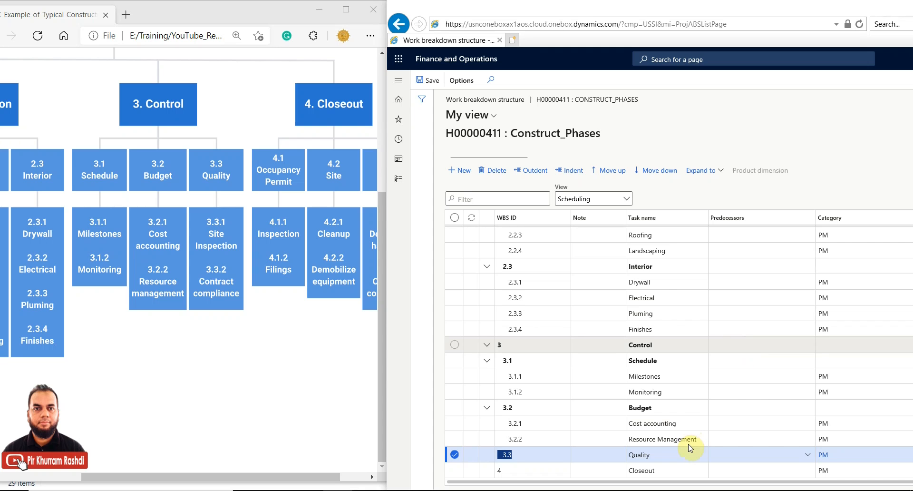
key(alt+n)
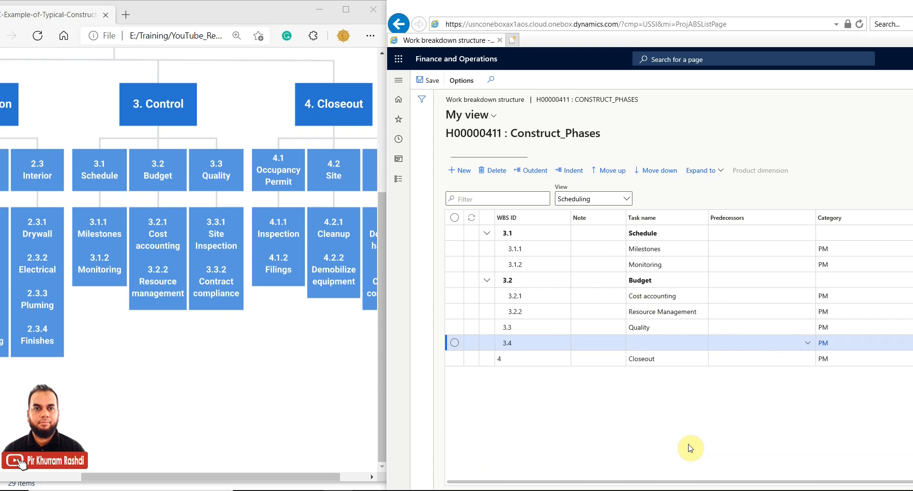
scroll(688, 446, up, 3)
click(657, 454)
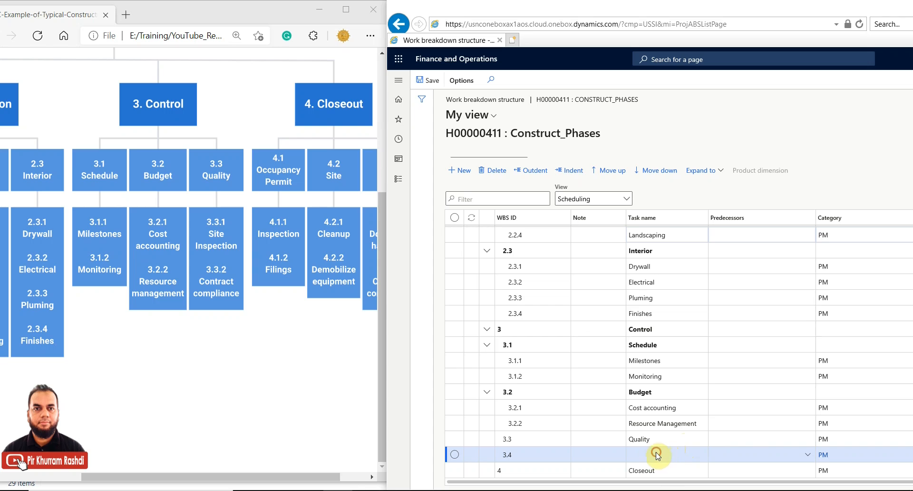
click(637, 452)
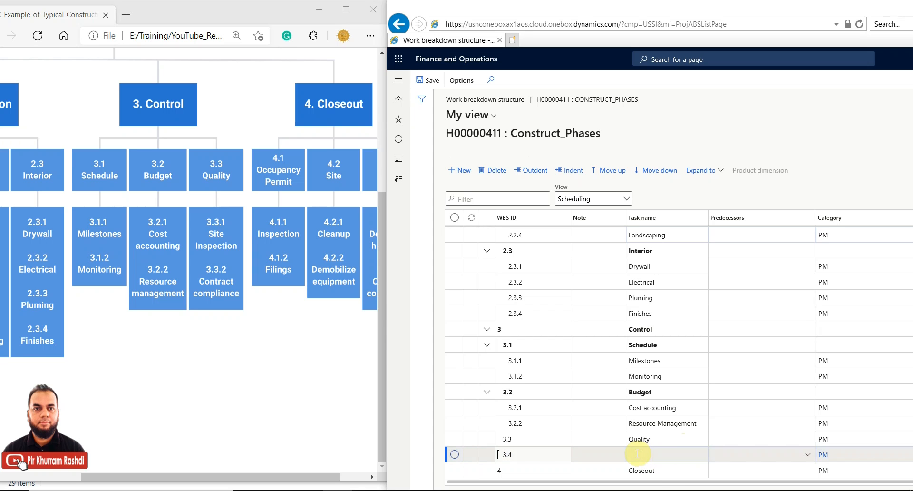
click(638, 453)
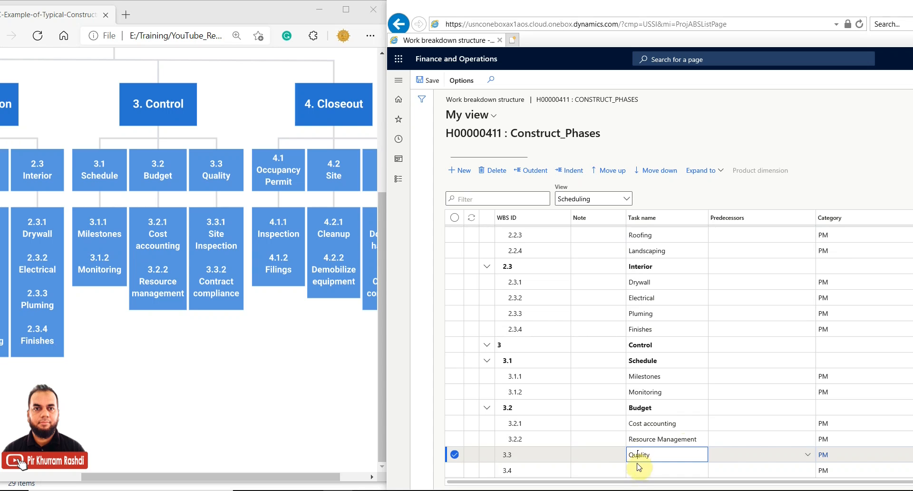
click(637, 467)
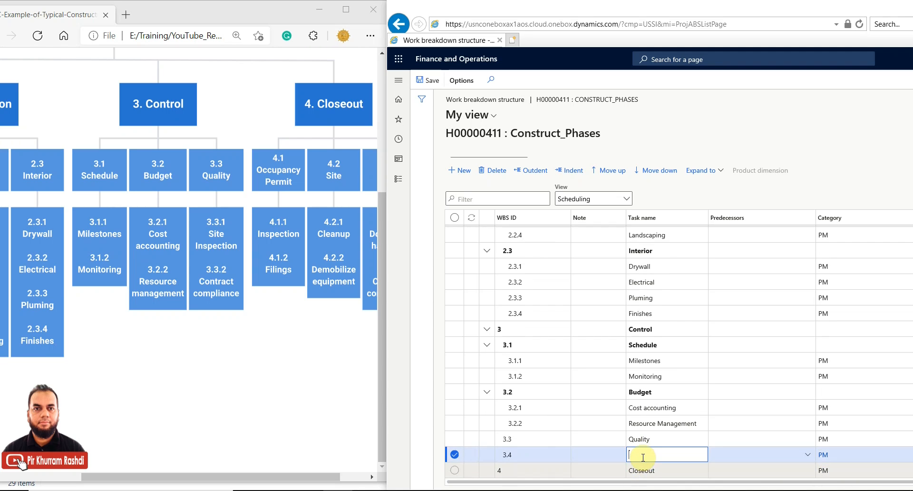
text(Site In)
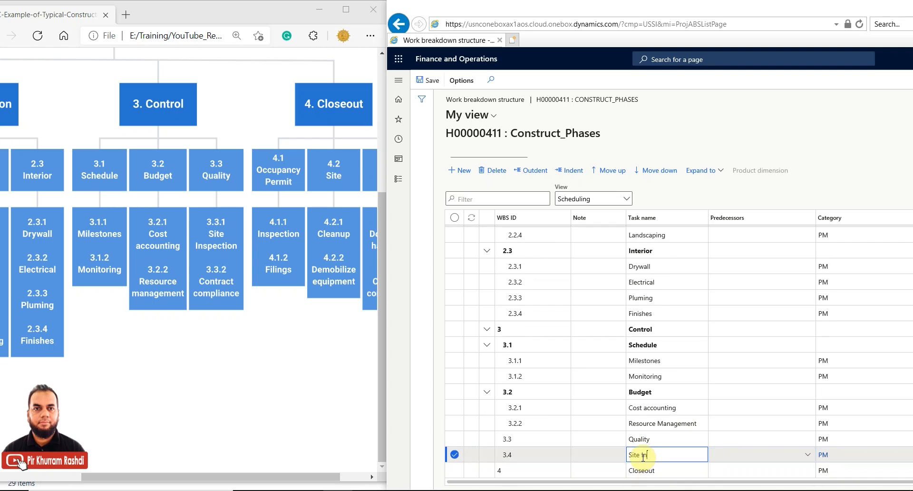
text(spection)
click(575, 172)
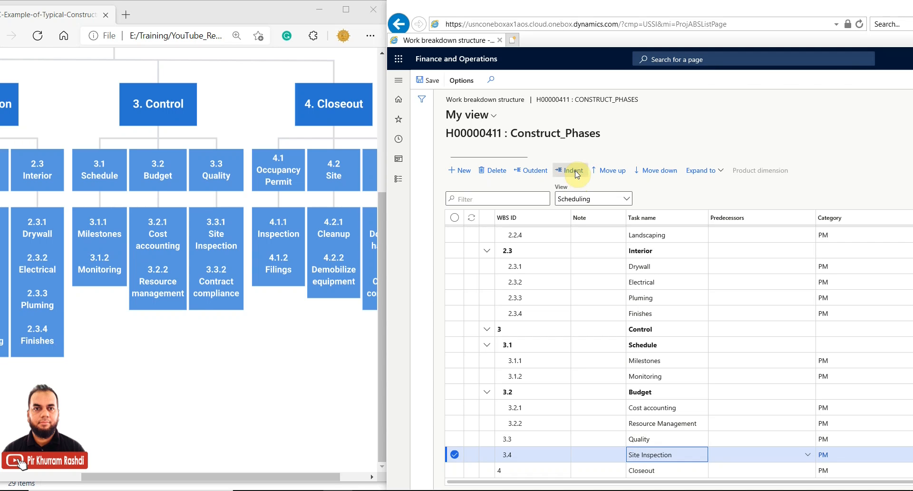
click(575, 172)
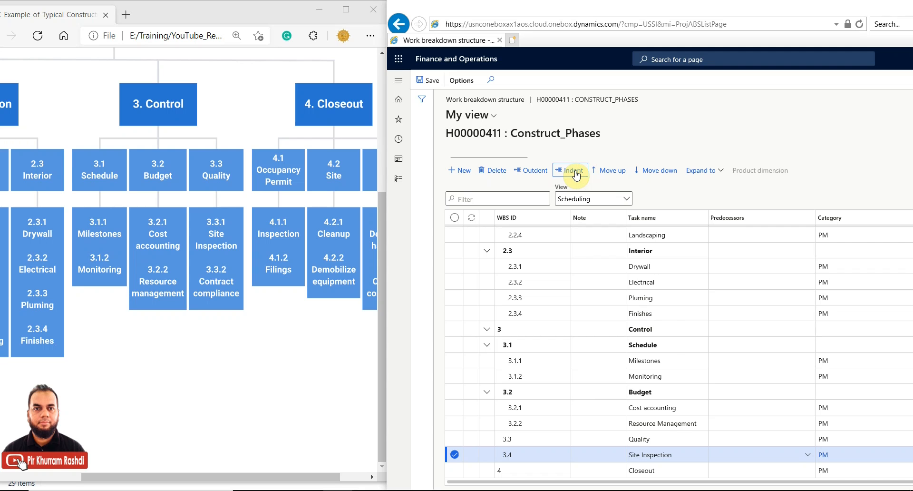
click(575, 172)
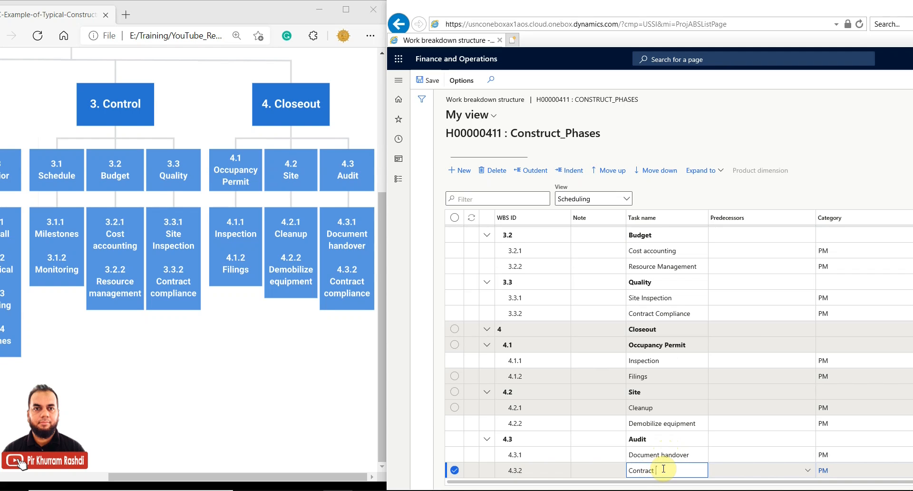
Complete the name of the second subtask under Audit in the Closeout phase as "Contract compliance".
text(compliance)
click(685, 459)
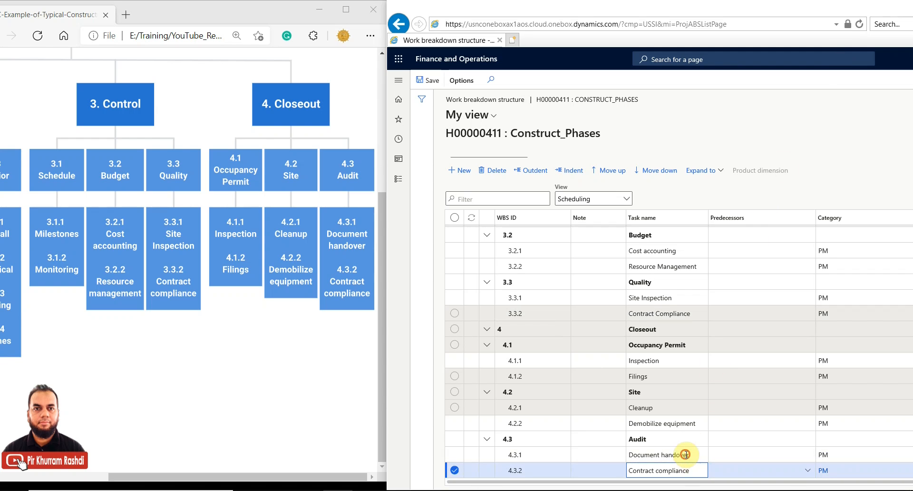
click(686, 455)
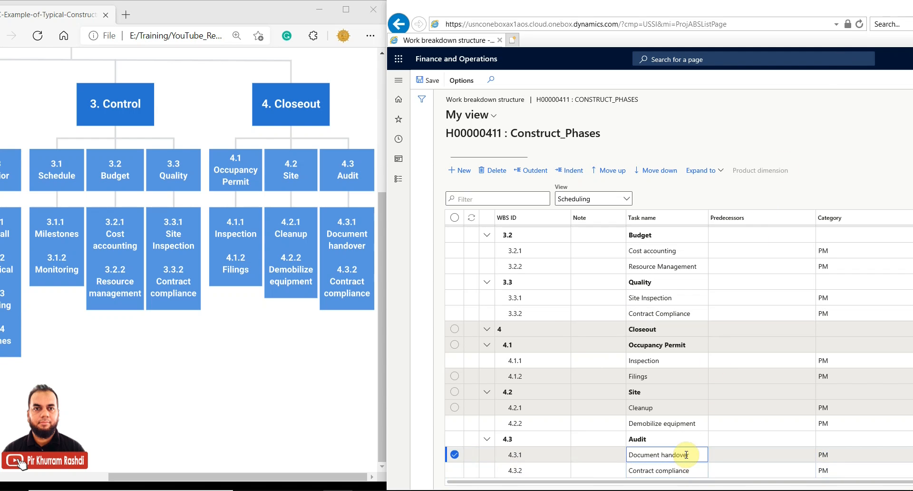
Maximize the work breakdown structure window.
double_click(766, 7)
click(748, 62)
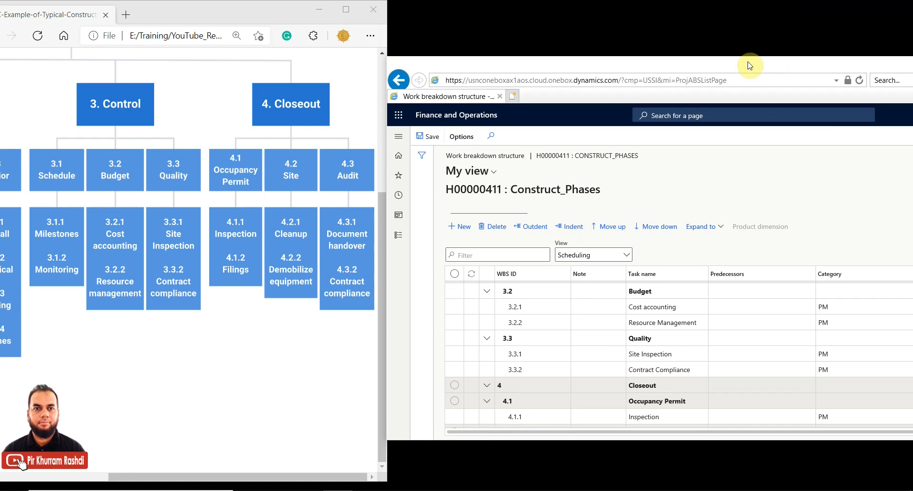
double_click(747, 63)
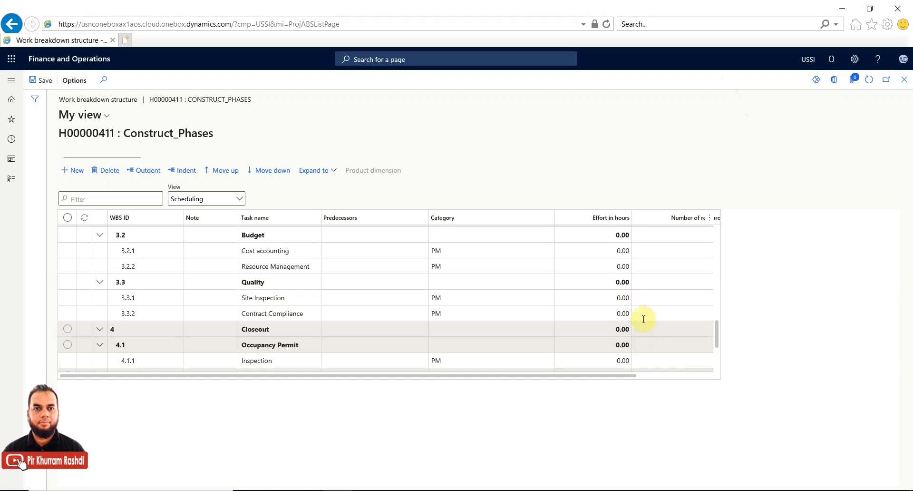
Switch to the construction project diagram, maximize its window and zoom out to review all four phases.
click(250, 490)
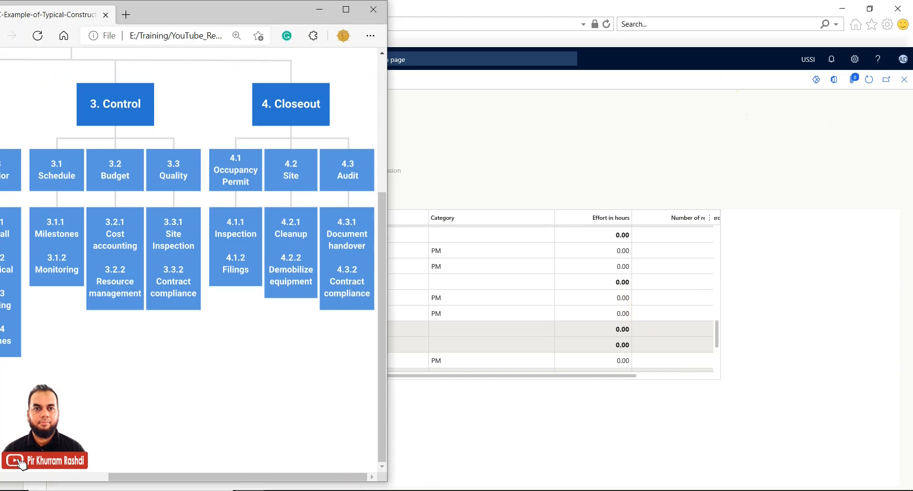
click(346, 10)
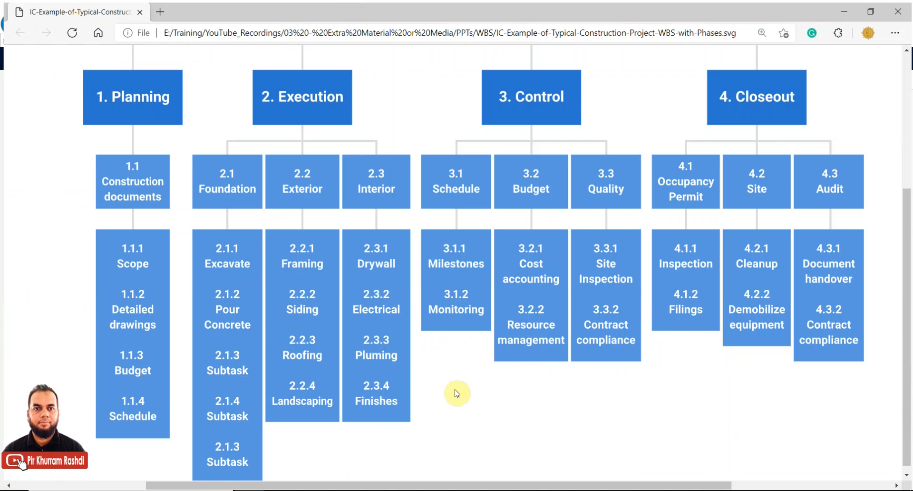
scroll(457, 391, up, 5)
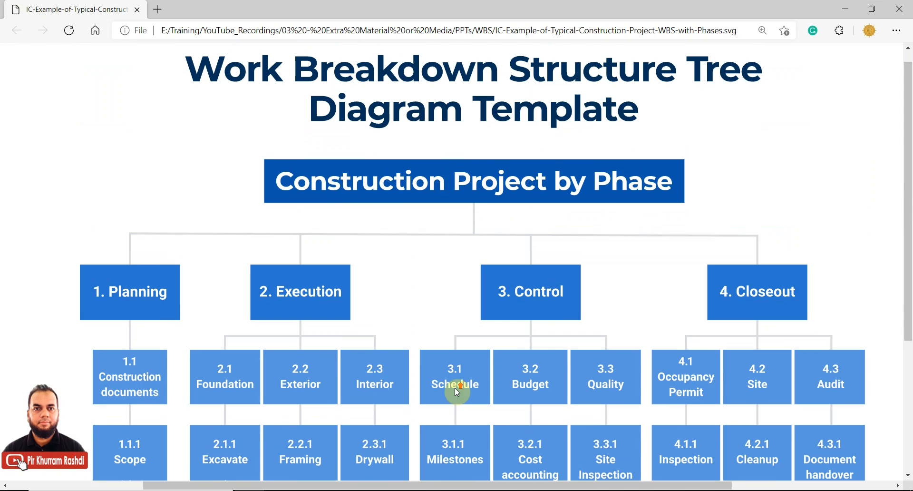
click(896, 30)
click(827, 114)
click(827, 115)
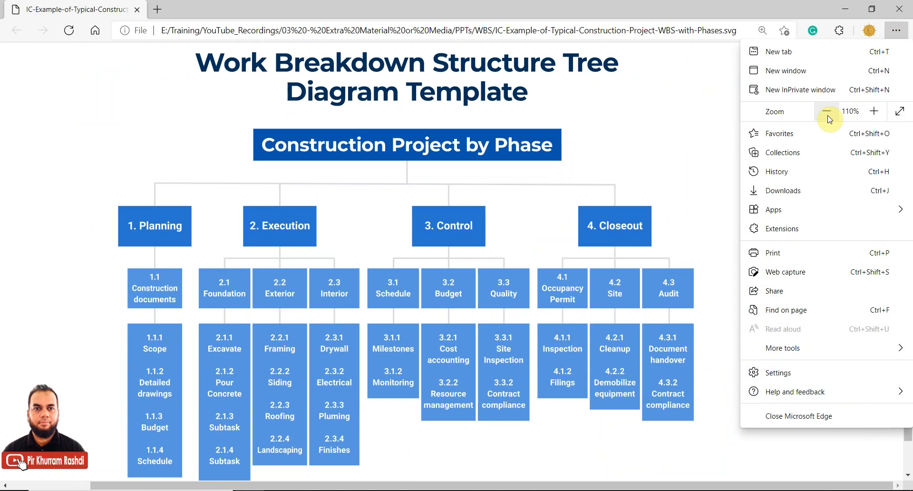
click(827, 112)
click(684, 130)
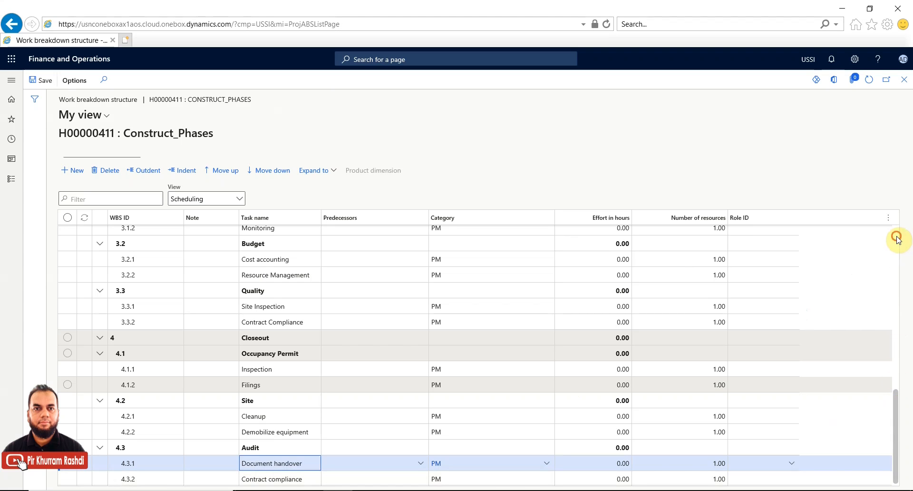
Review the entered Construct_Phases tasks up to the root and collapse all levels of the hierarchy.
scroll(896, 245, up, 3)
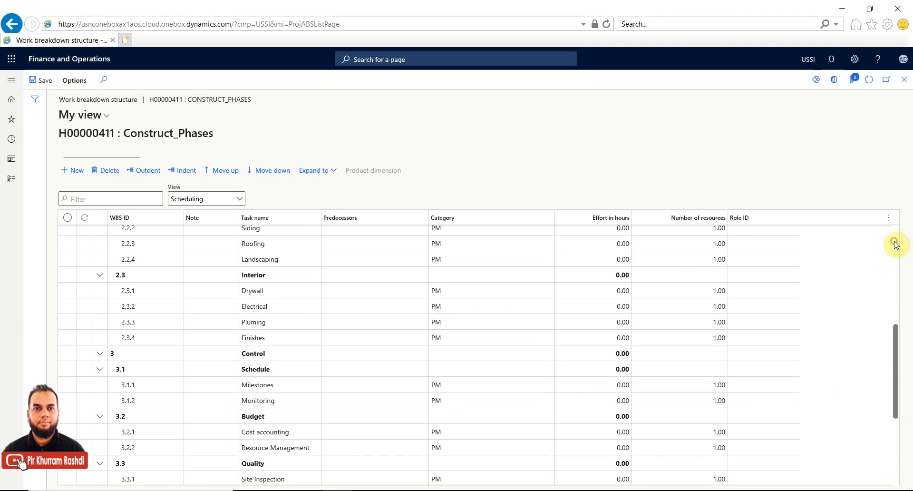
scroll(896, 245, up, 4)
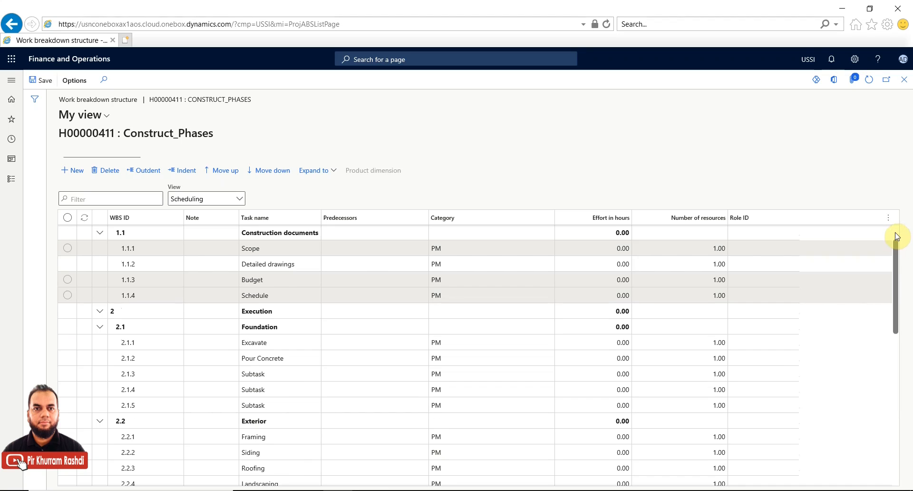
scroll(896, 236, up, 1)
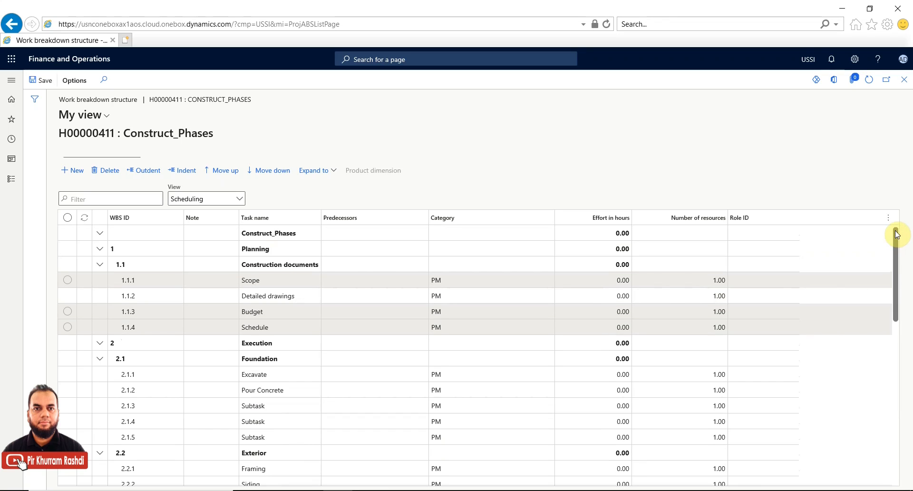
click(331, 172)
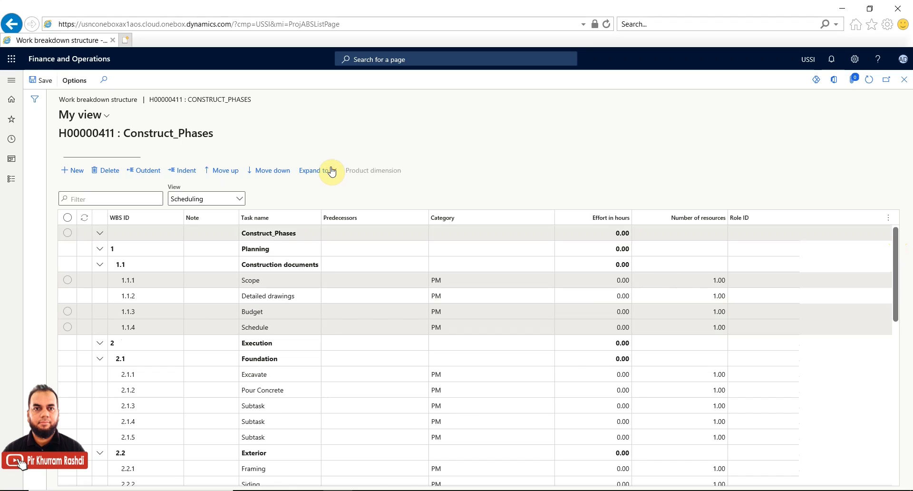
click(331, 171)
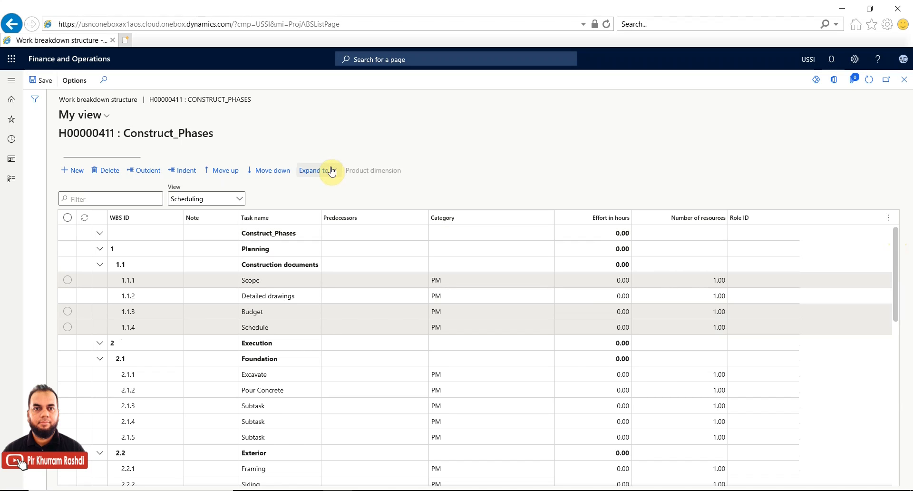
click(332, 171)
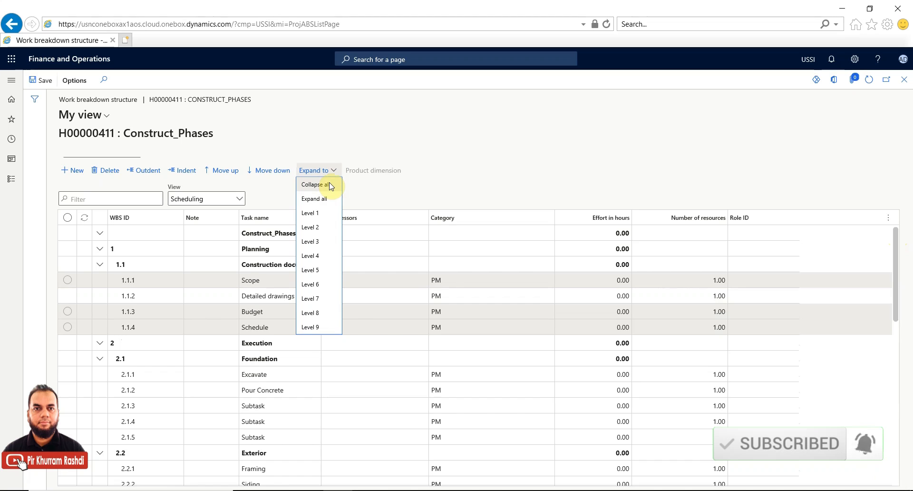
click(331, 185)
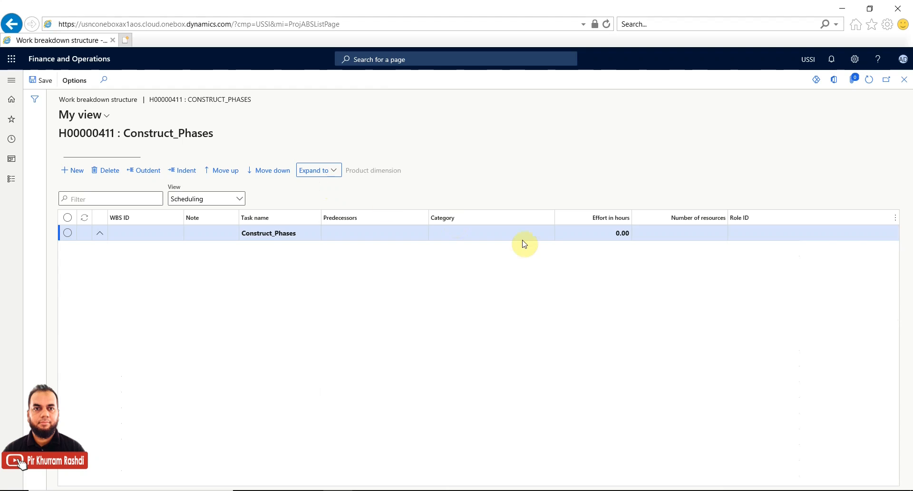
Expand the Construct_Phases hierarchy first to Level 2 and then to Level 3.
click(334, 172)
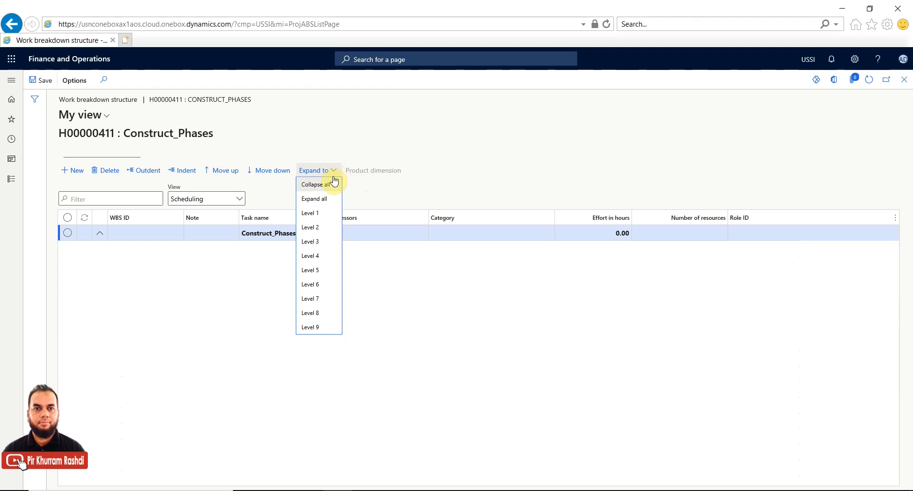
click(325, 230)
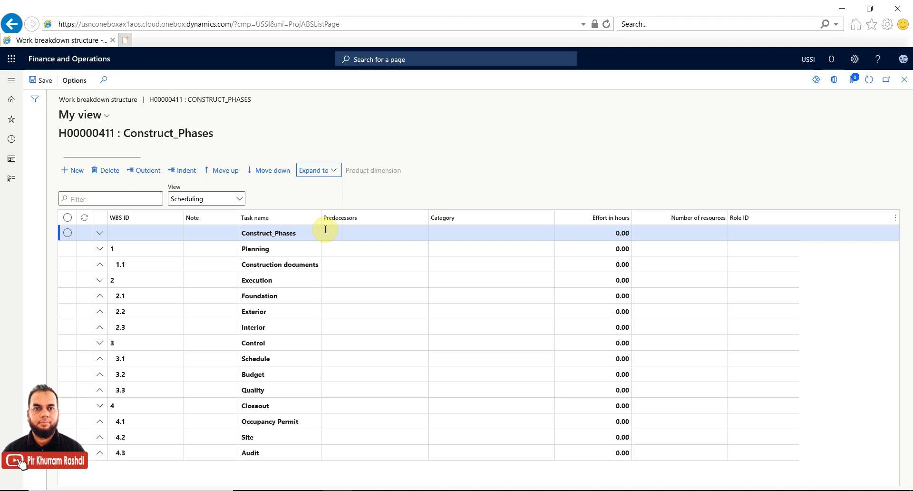
click(334, 171)
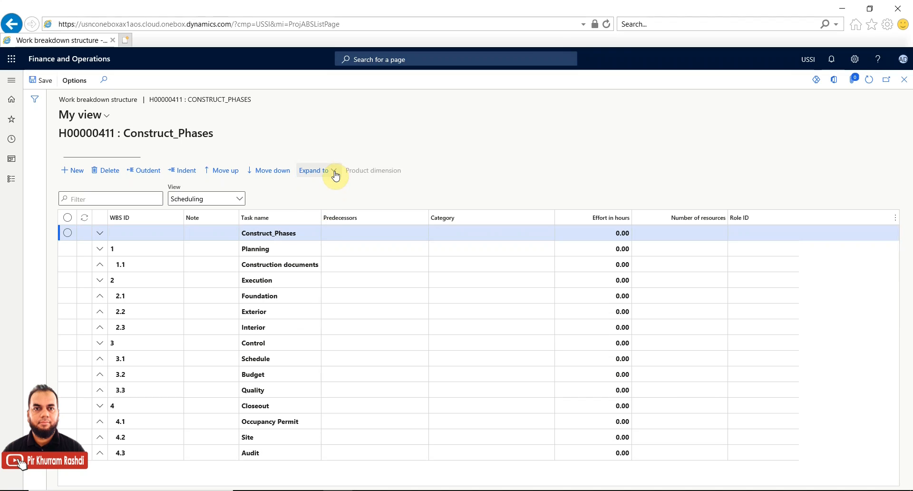
click(335, 172)
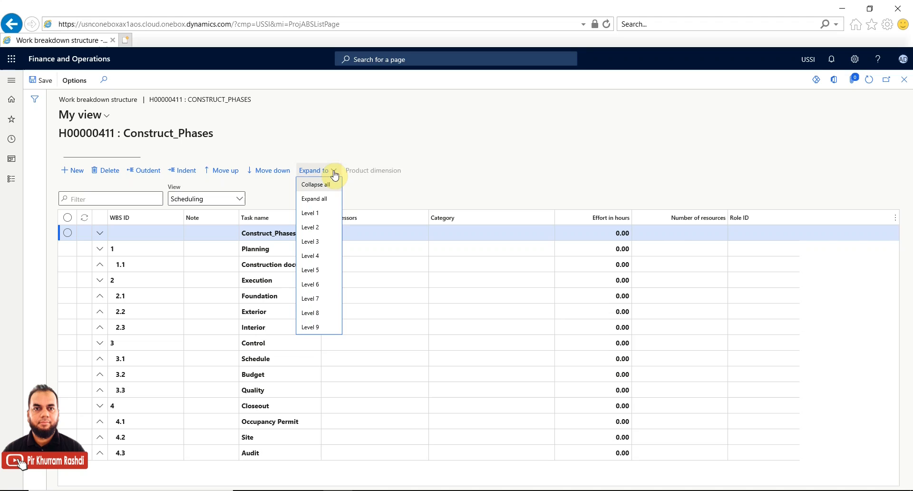
click(322, 243)
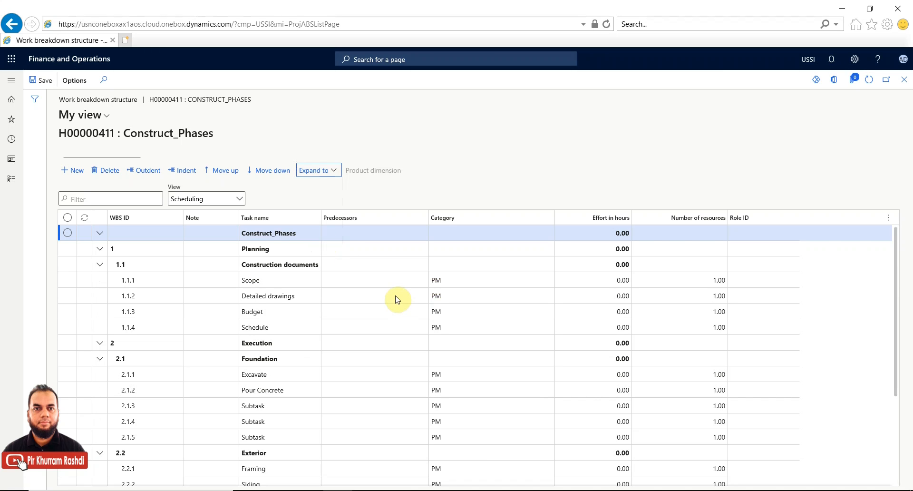
click(600, 323)
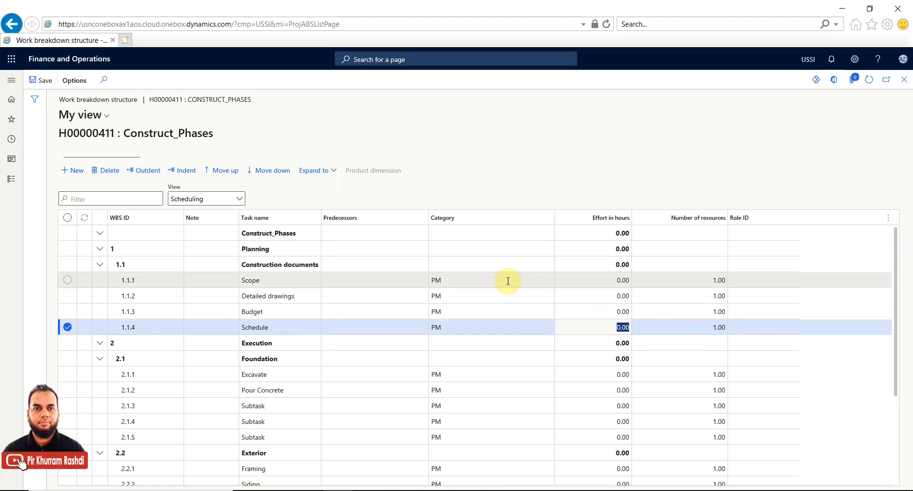
click(379, 280)
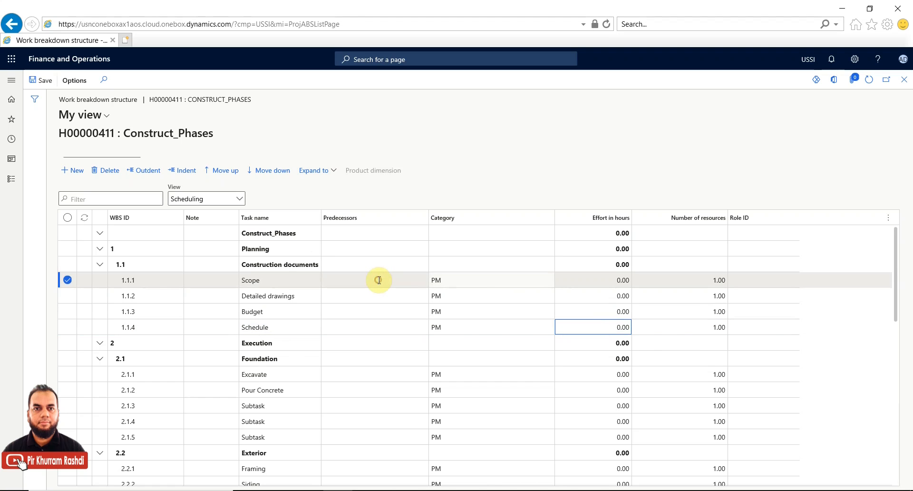
click(379, 280)
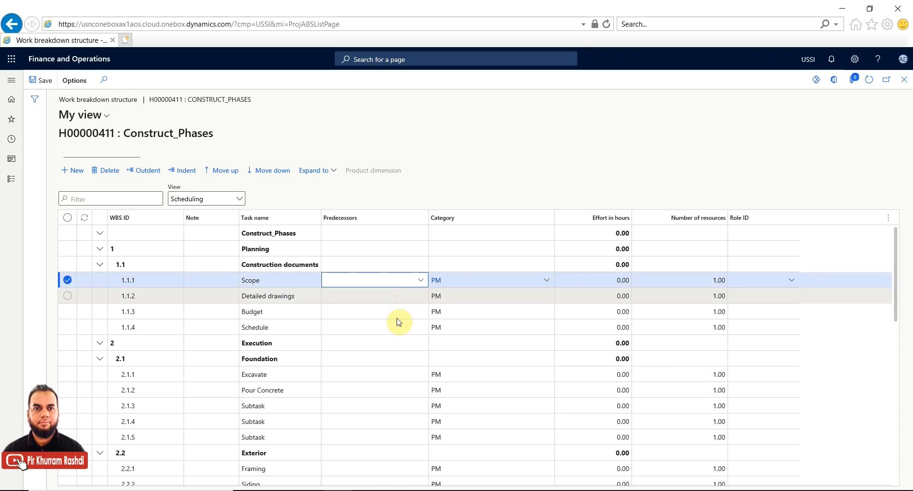
Set only task 1.1.4 Schedule as the predecessor of the 2.1.1 Excavate task.
click(379, 372)
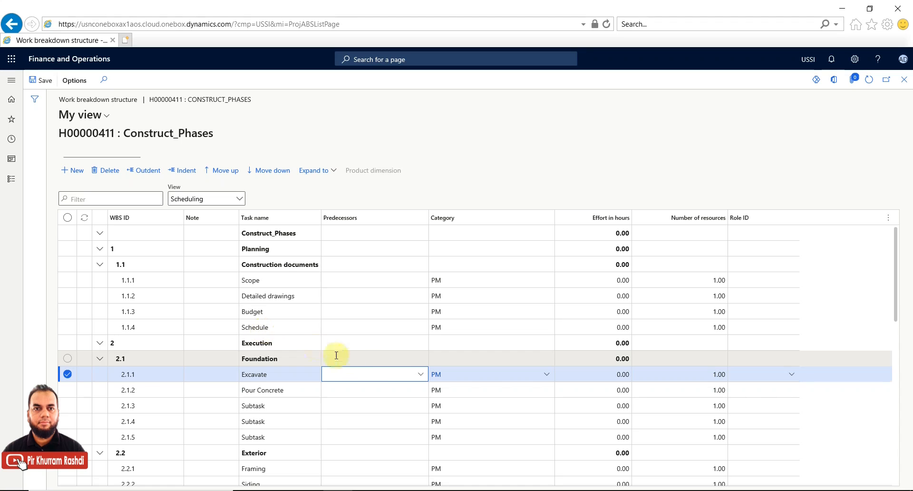
click(421, 376)
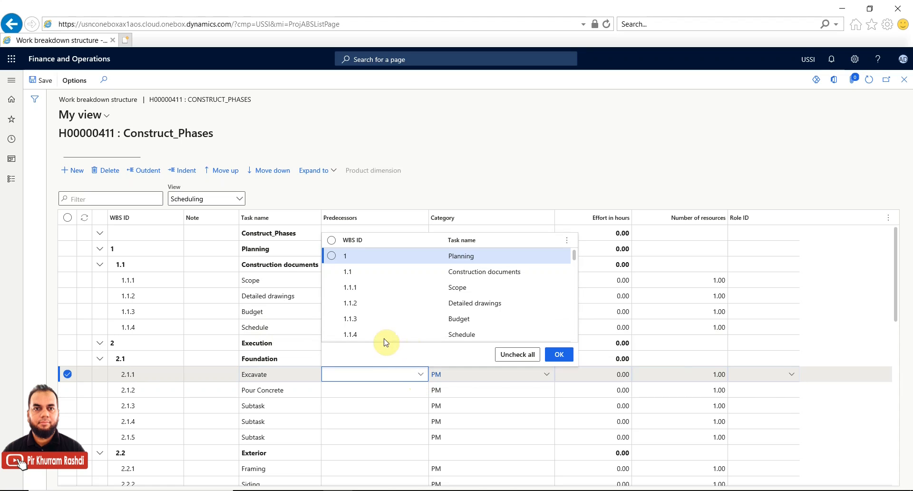
click(355, 334)
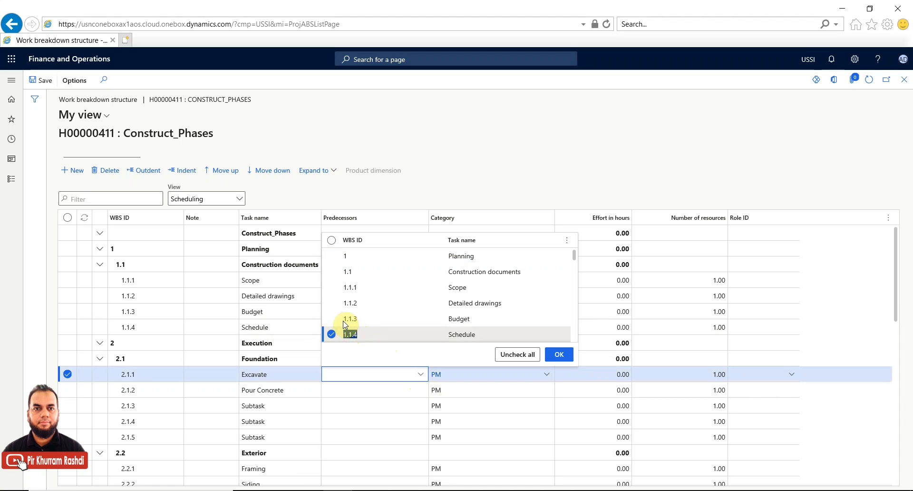
click(333, 319)
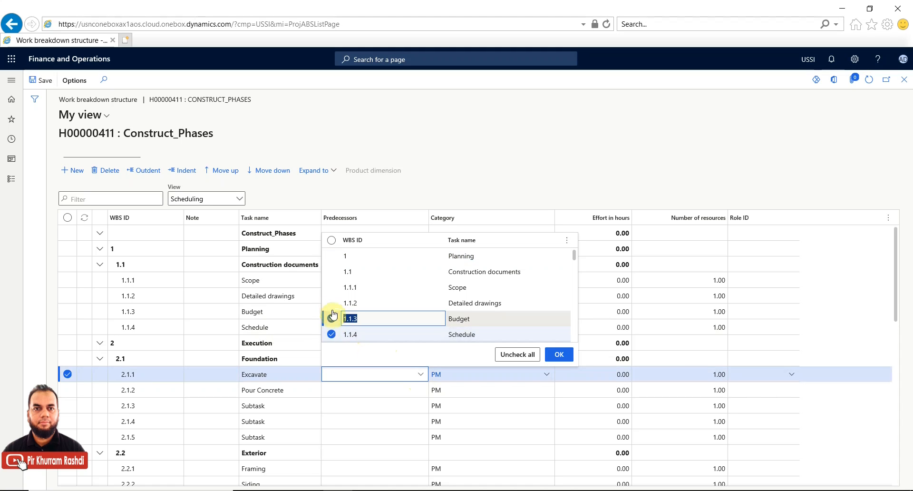
click(332, 303)
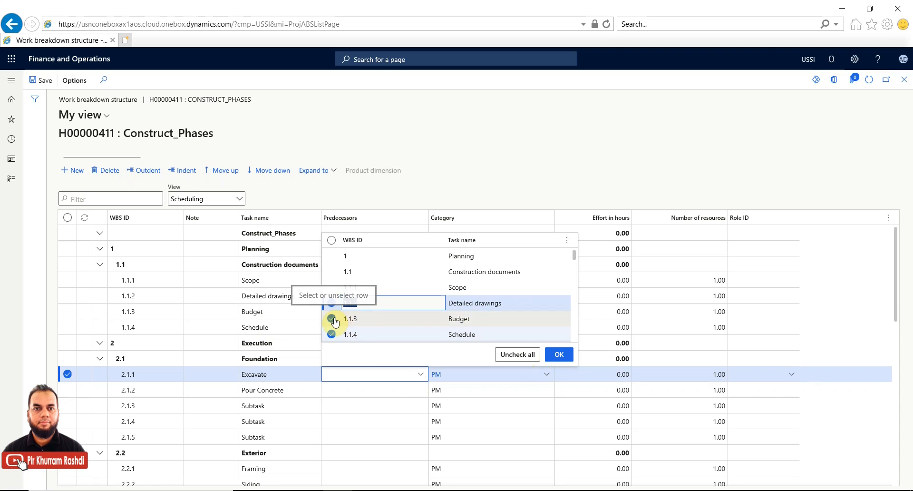
click(332, 318)
click(333, 303)
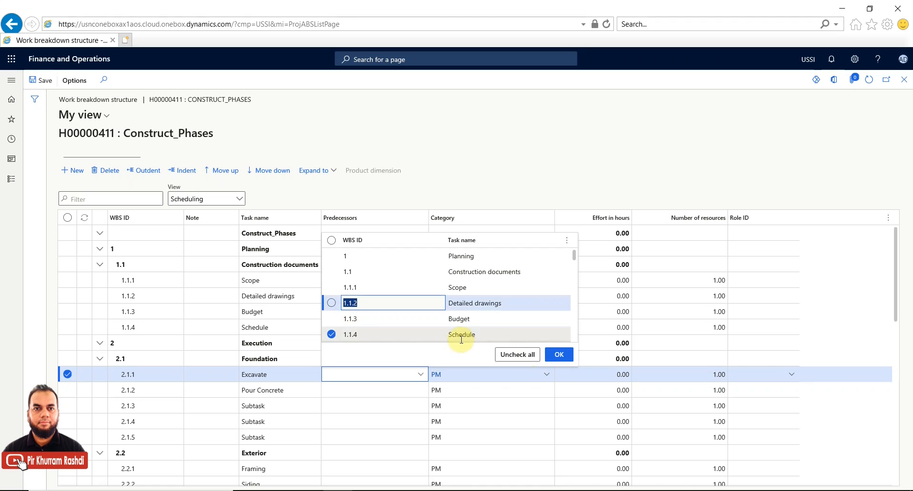
click(564, 358)
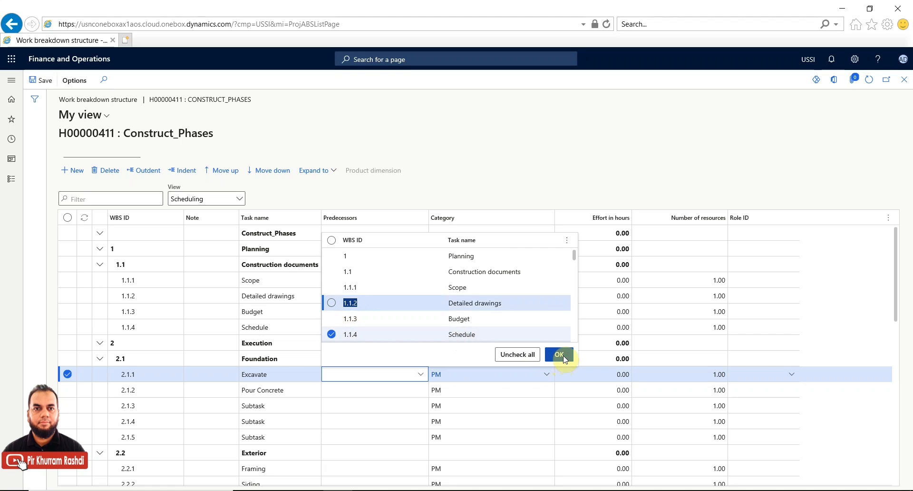
click(563, 357)
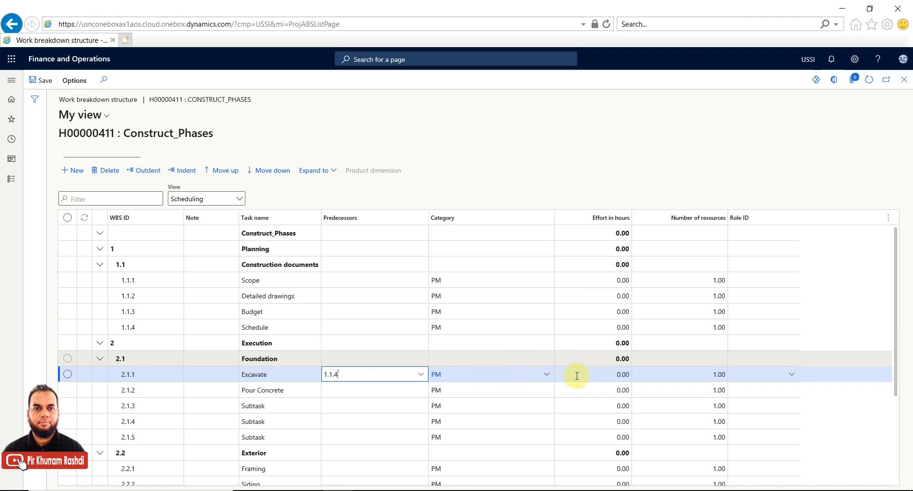
Look through the category choices for the Excavate task and try entering its effort in hours as 15*8.
click(544, 374)
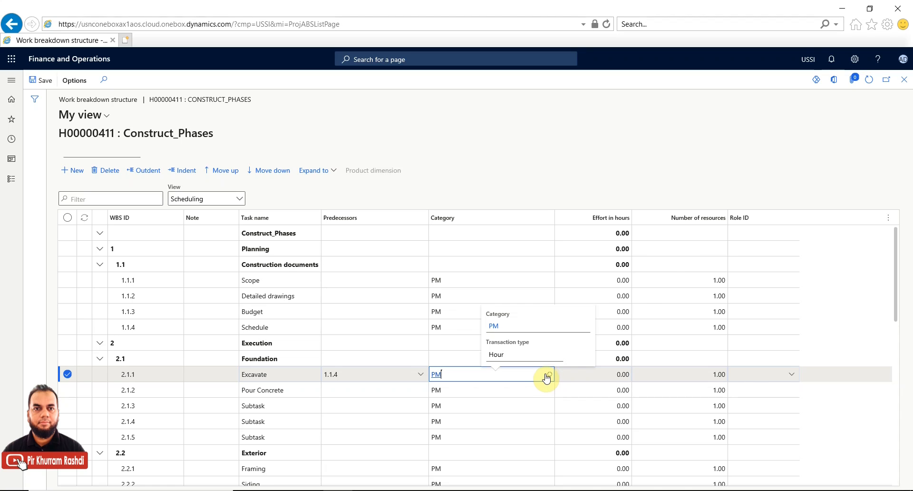
click(548, 375)
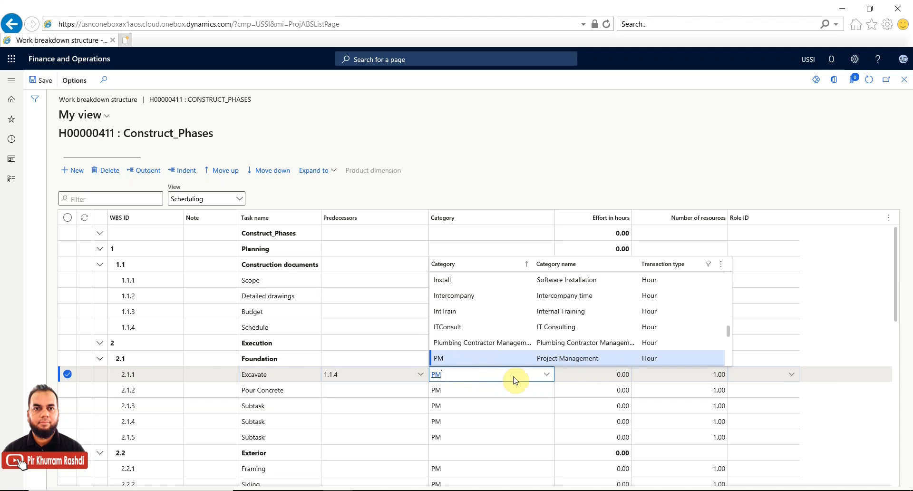
click(596, 376)
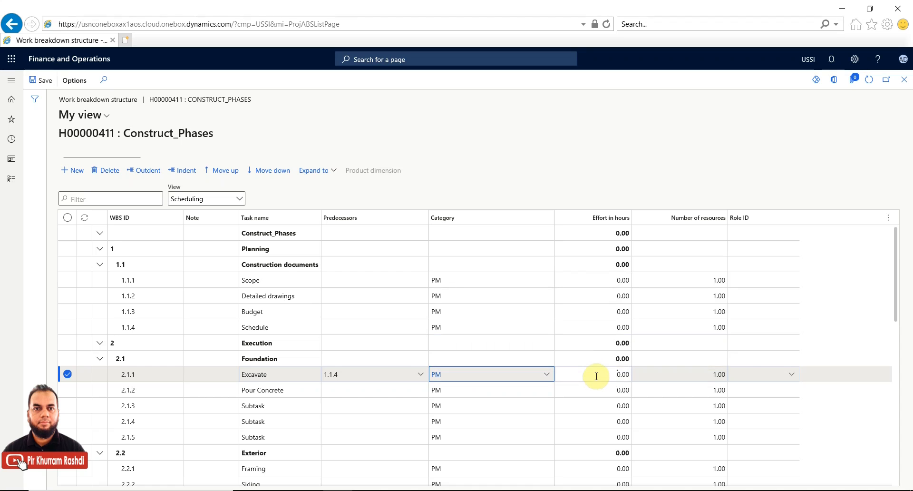
double_click(620, 374)
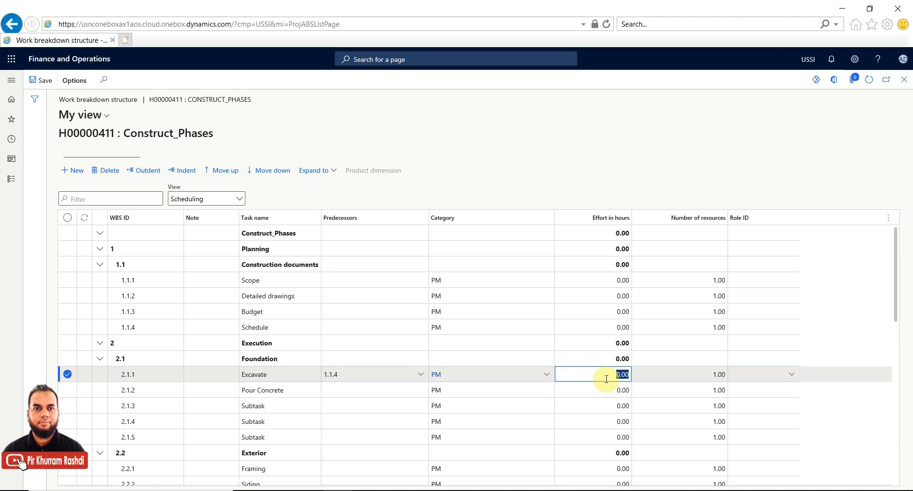
text(15*8)
click(603, 391)
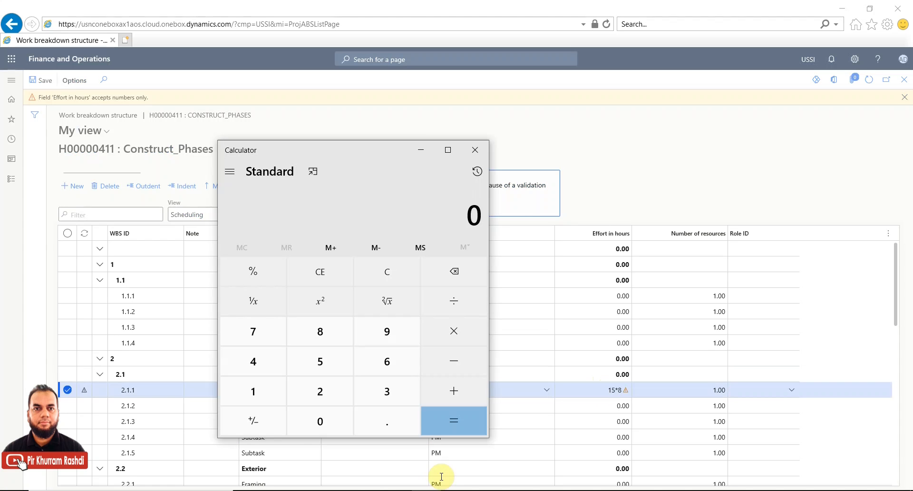
Calculate 15*8 in Calculator and try to replace the invalid Excavate effort with 120 hours.
text(15*8)
key(Return)
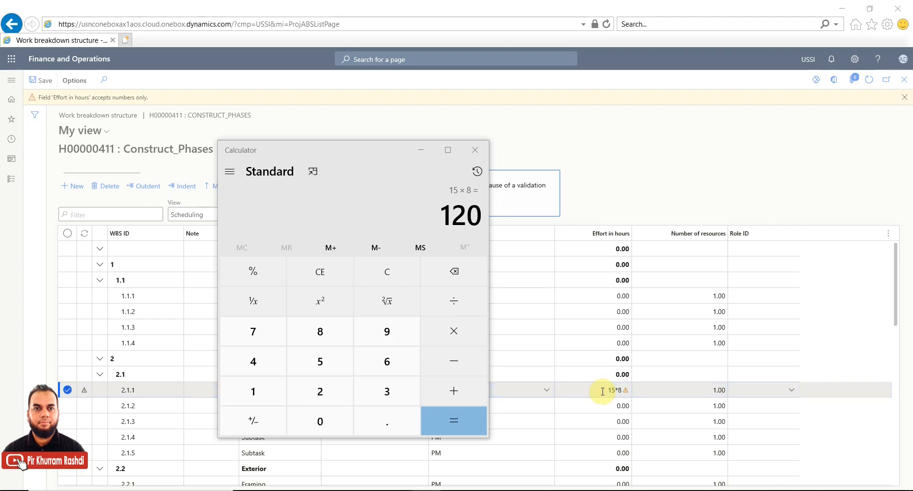
click(600, 390)
drag(602, 391, 658, 391)
text(120)
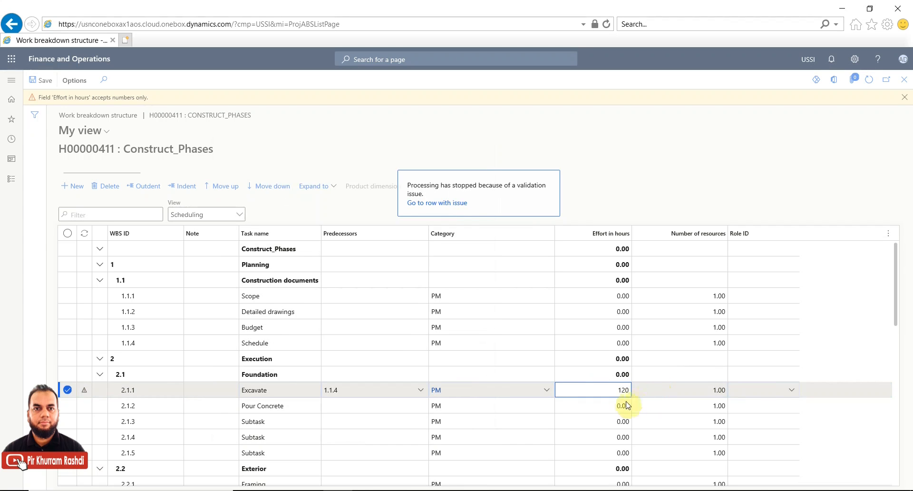
click(602, 403)
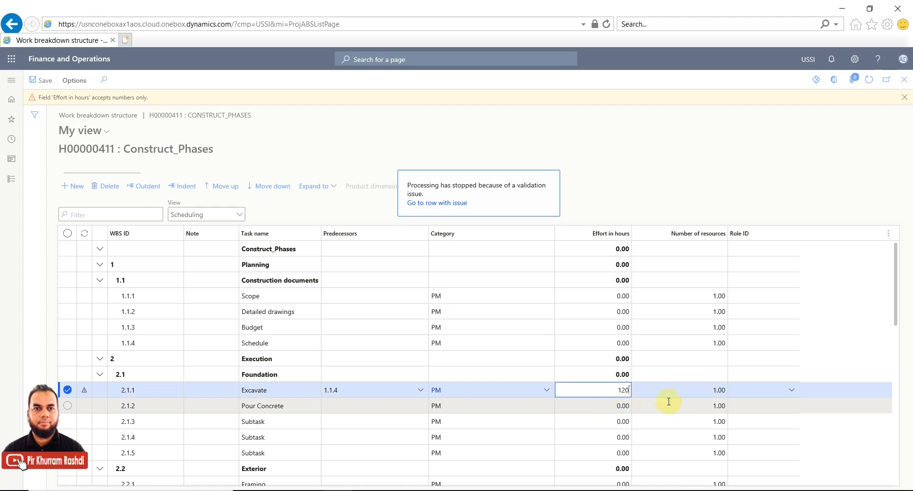
click(685, 390)
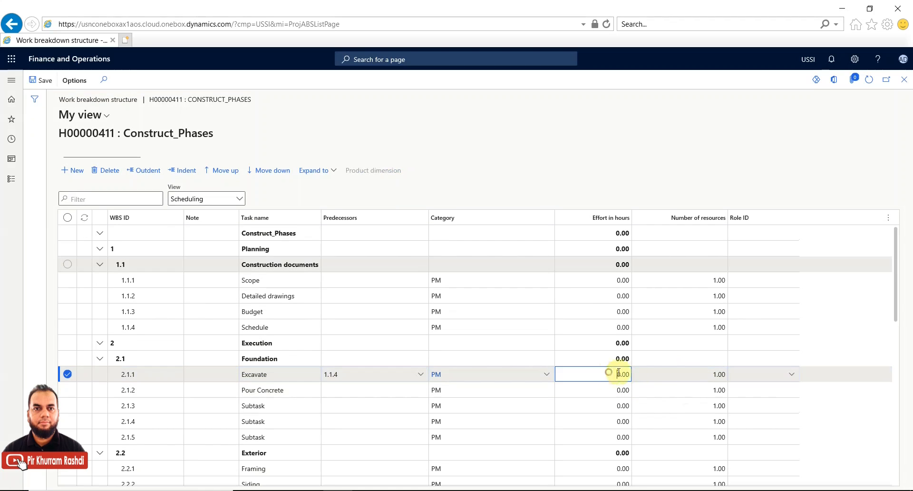
Set the Excavate task's effort to 120 hours, dismiss the error message and commit the entry.
drag(609, 373, 645, 372)
text(12)
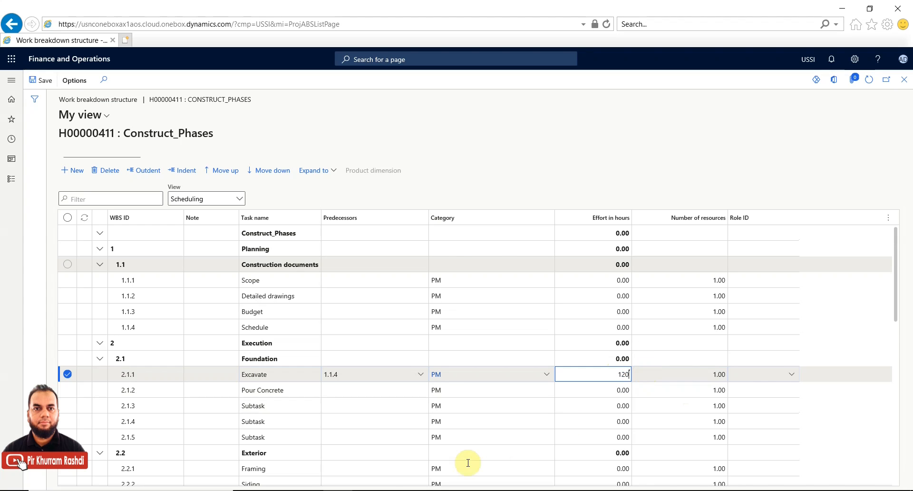
click(424, 490)
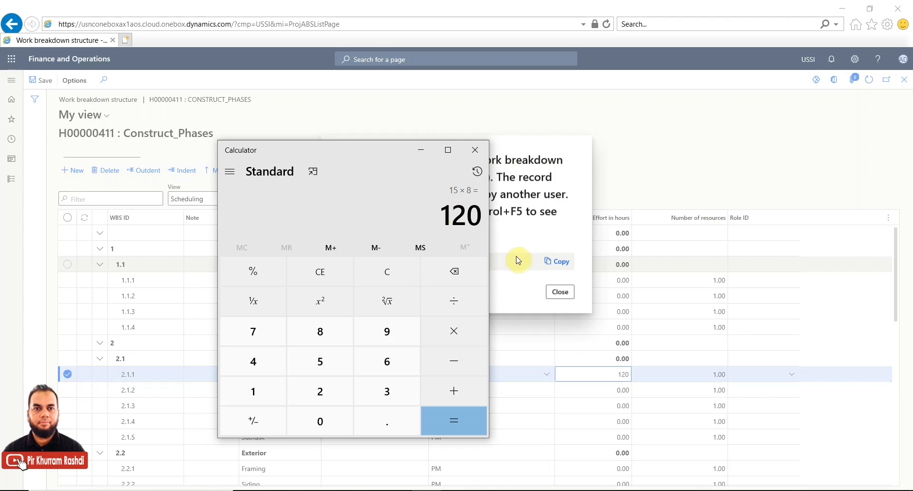
click(427, 150)
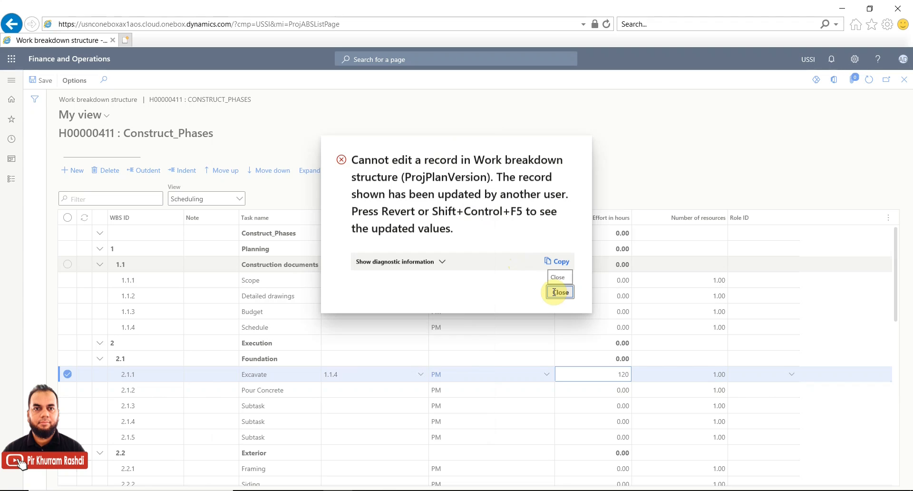
click(560, 292)
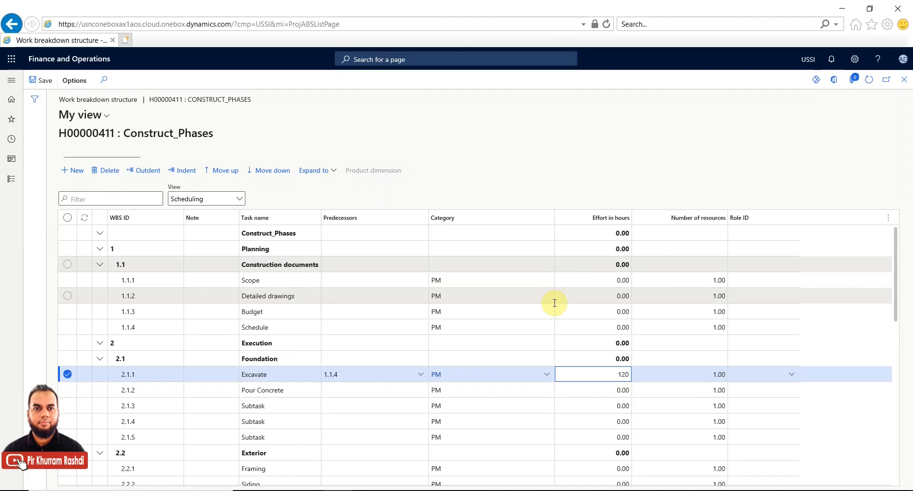
click(617, 105)
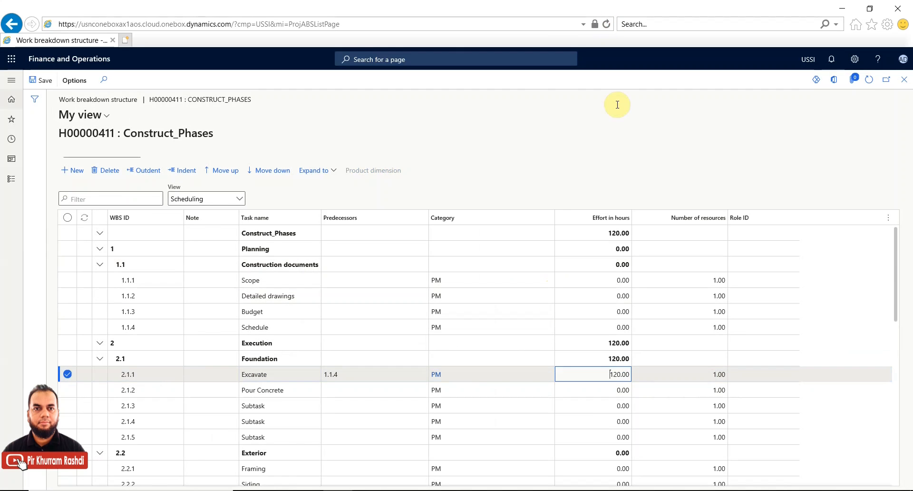
Recheck the calculation in Calculator and examine how Excavate's effort rolls up through Foundation and Execution to Construct_Phases.
click(427, 490)
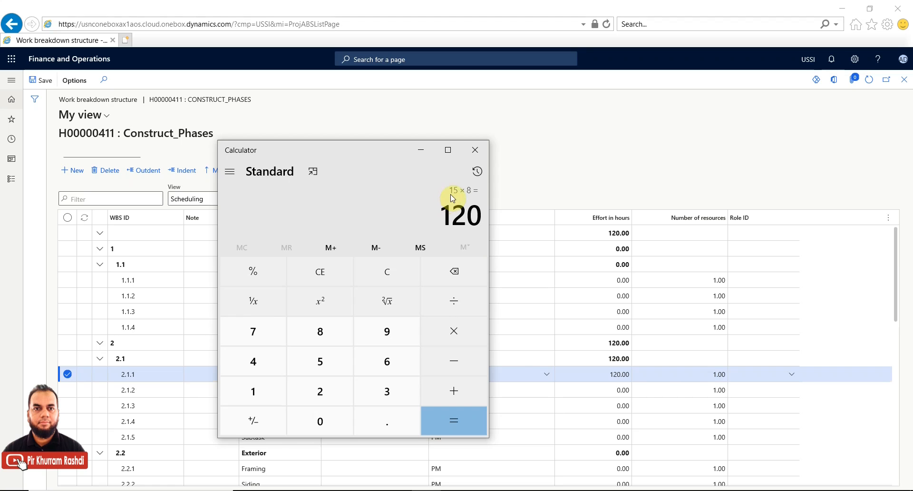
click(420, 150)
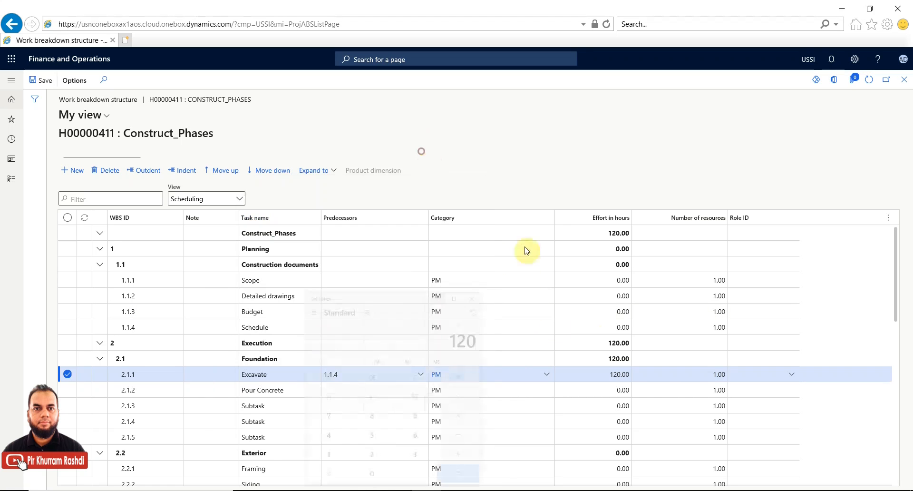
click(599, 377)
click(599, 376)
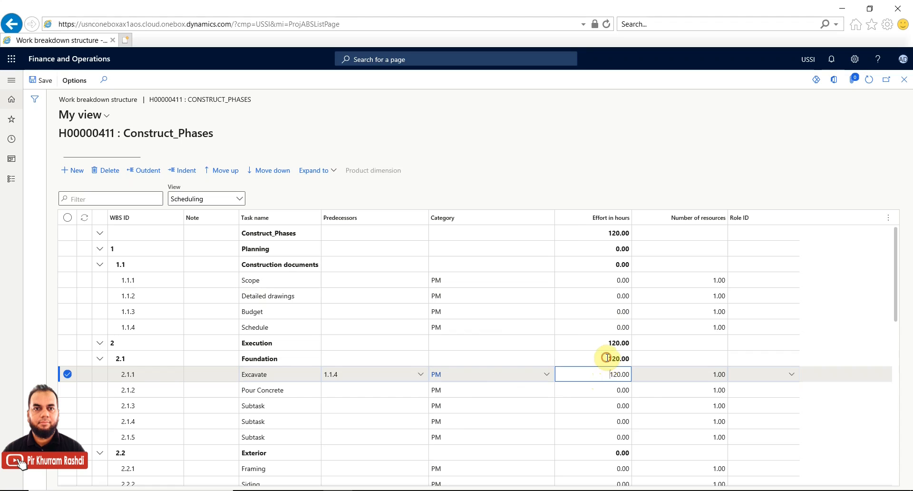
click(607, 358)
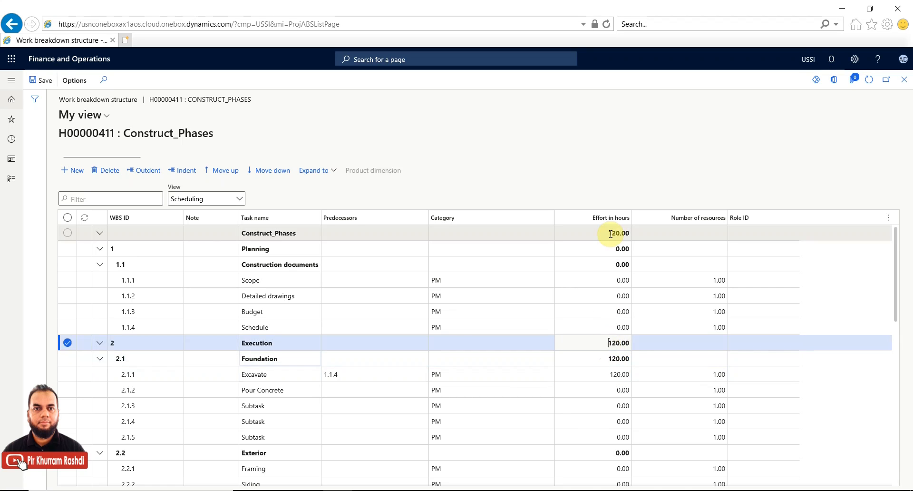
click(611, 234)
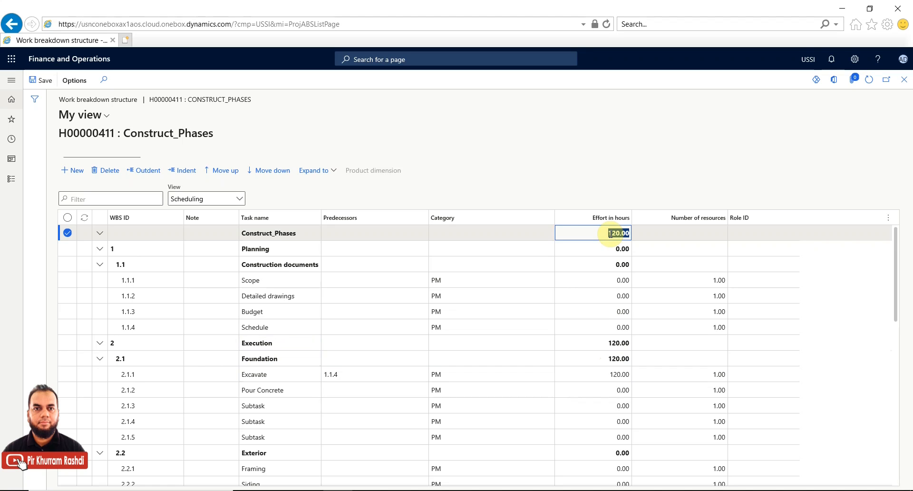
Set the effort of Pour Concrete to 100 hours and of subtasks 2.1.3 and 2.1.4 to 80 hours each.
click(603, 389)
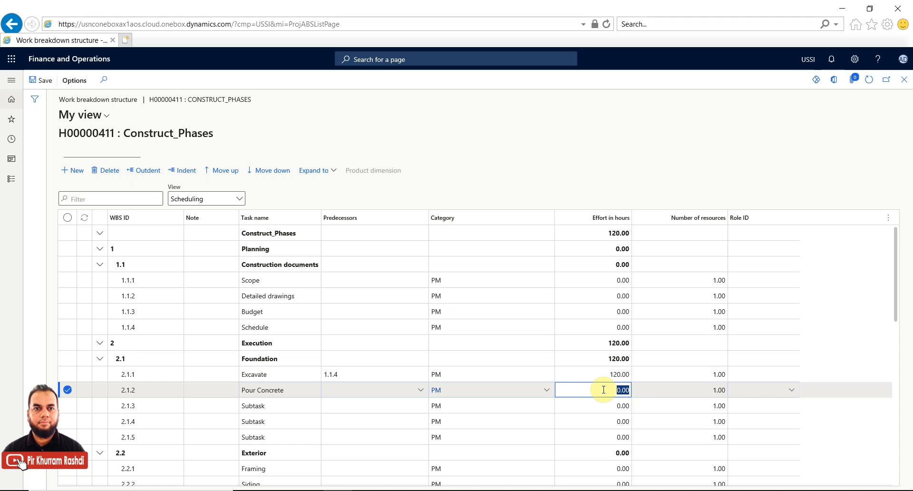
text(1)
key(Down)
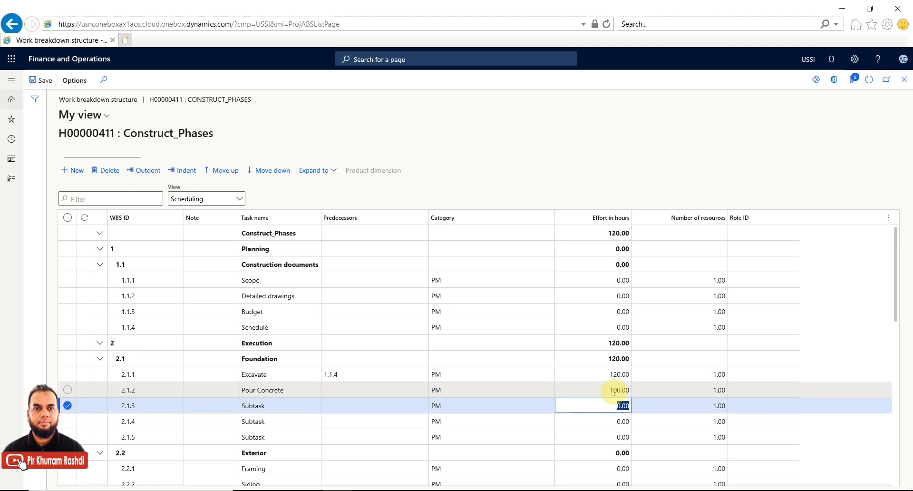
text(80)
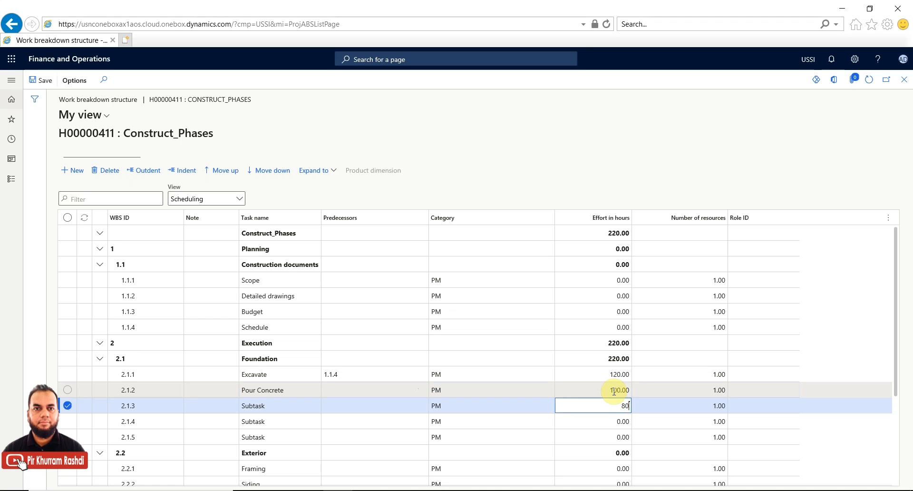
key(Down)
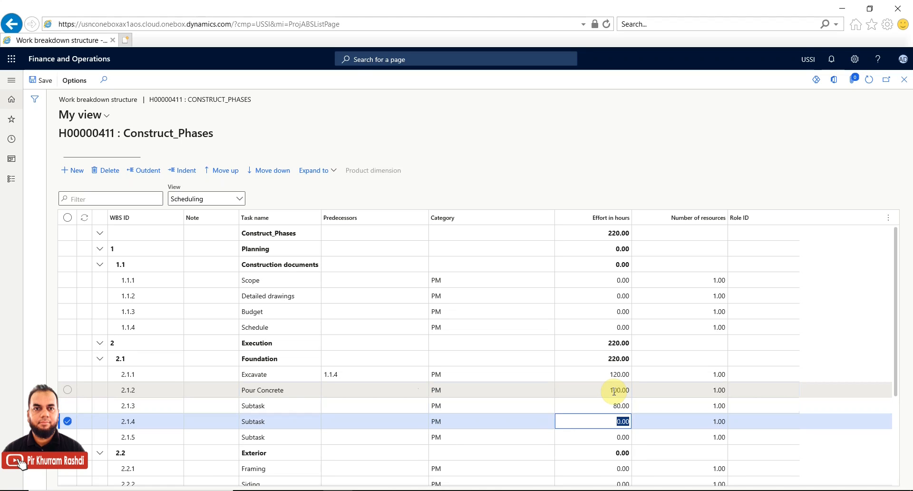
text(80)
key(Down)
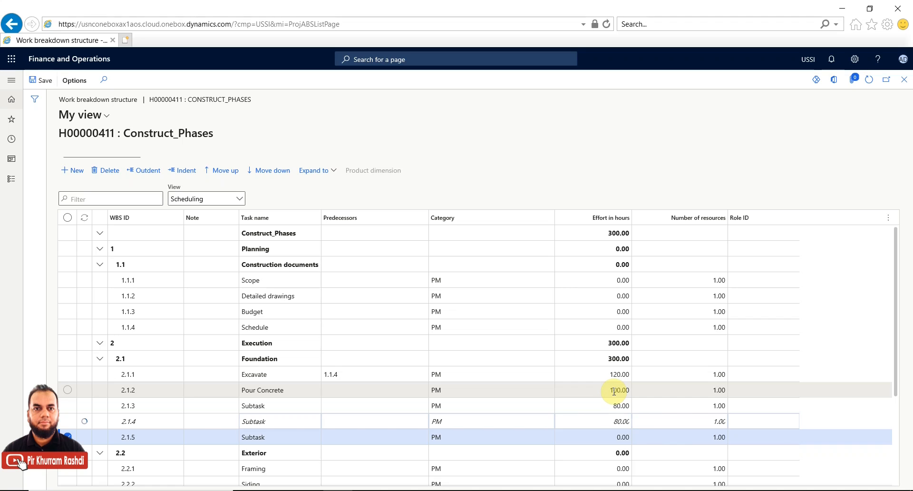
Set the effort of subtask 2.1.5 to 80 hours and of the Scope task to 50 hours.
text(80)
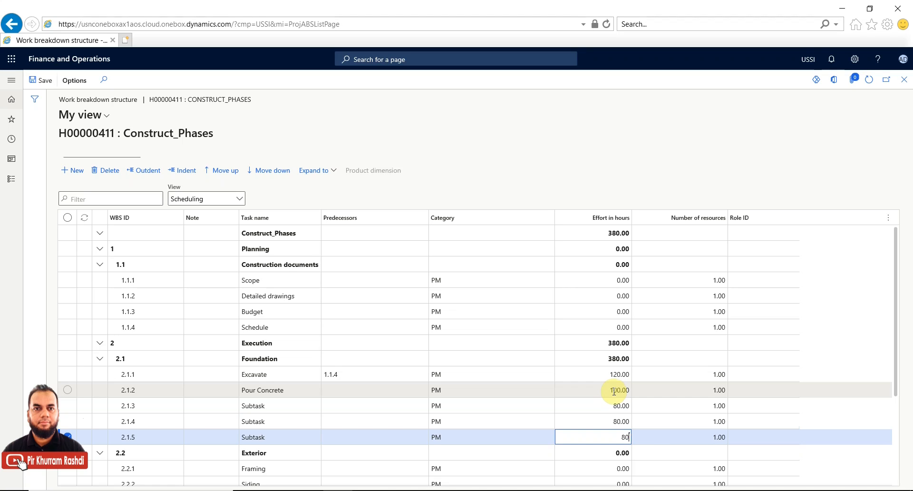
key(Up)
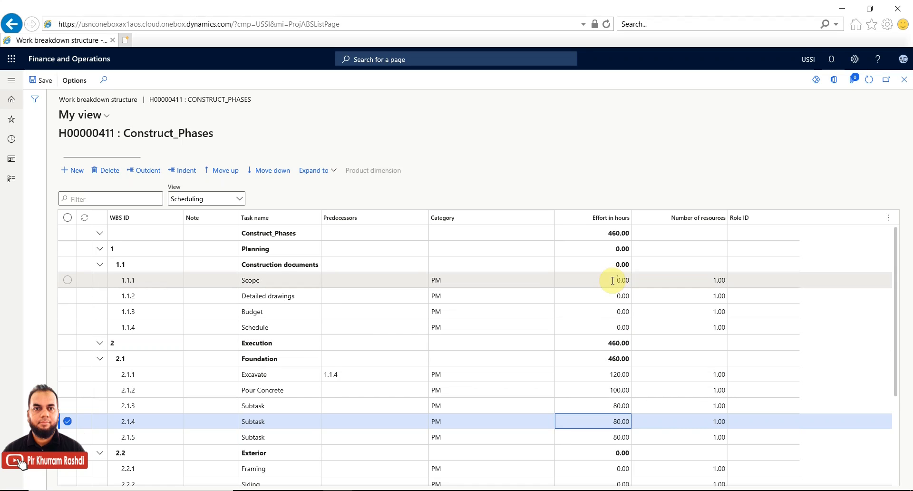
click(635, 280)
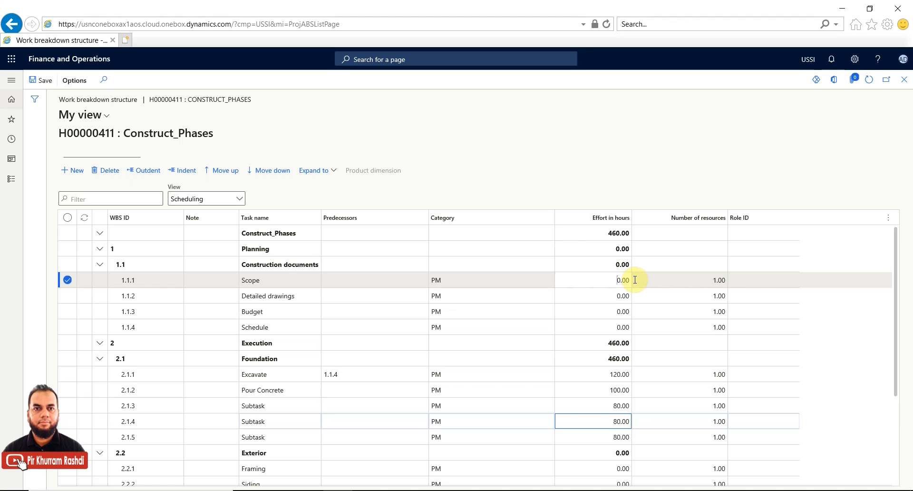
click(630, 280)
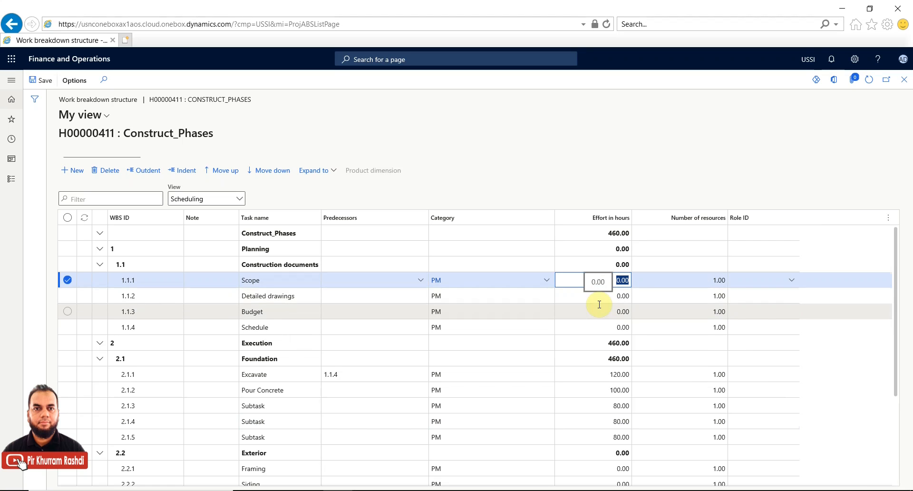
text(50)
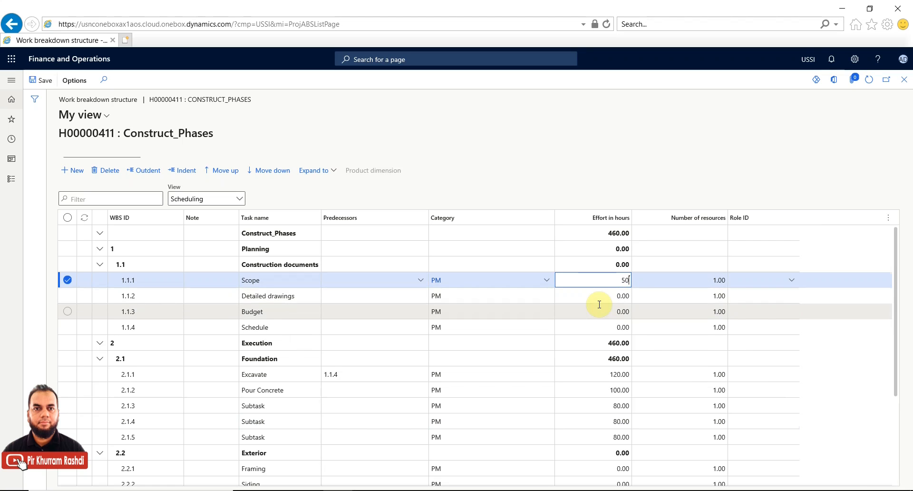
key(Down)
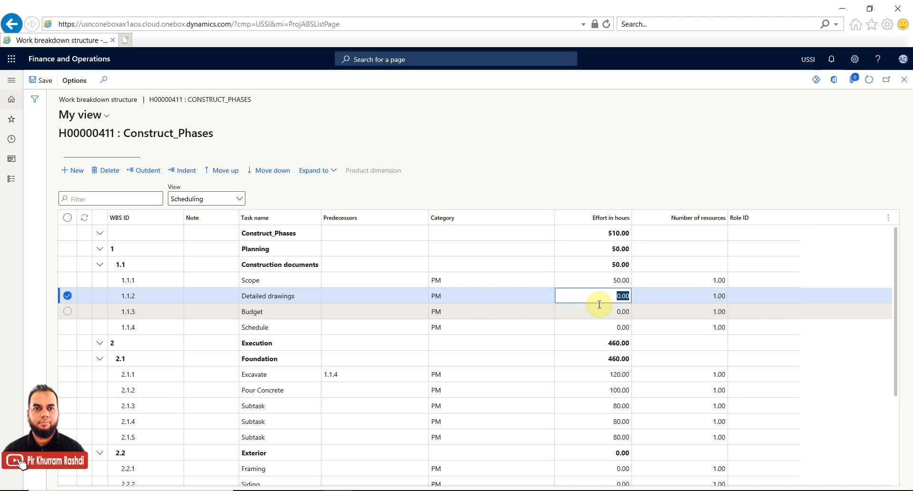
Set the effort of Detailed drawings to 100 hours and of Budget to 40 hours.
text(100)
key(Down)
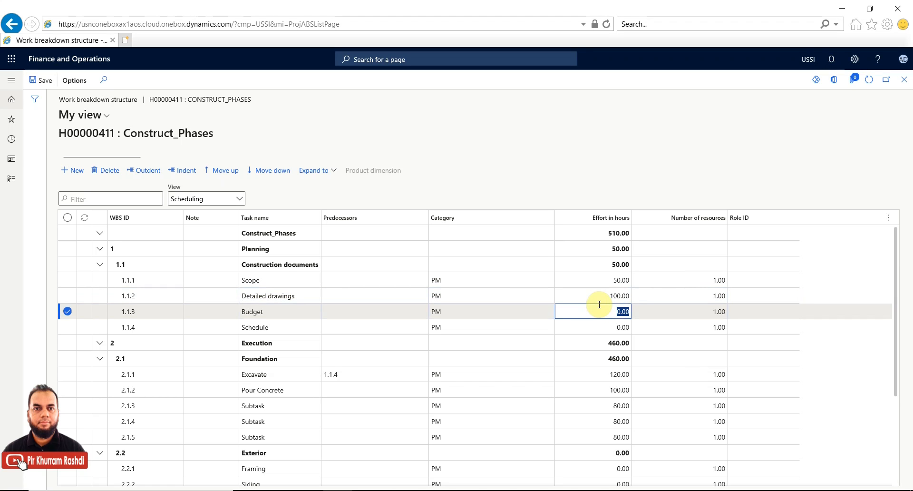
text(40)
key(Down)
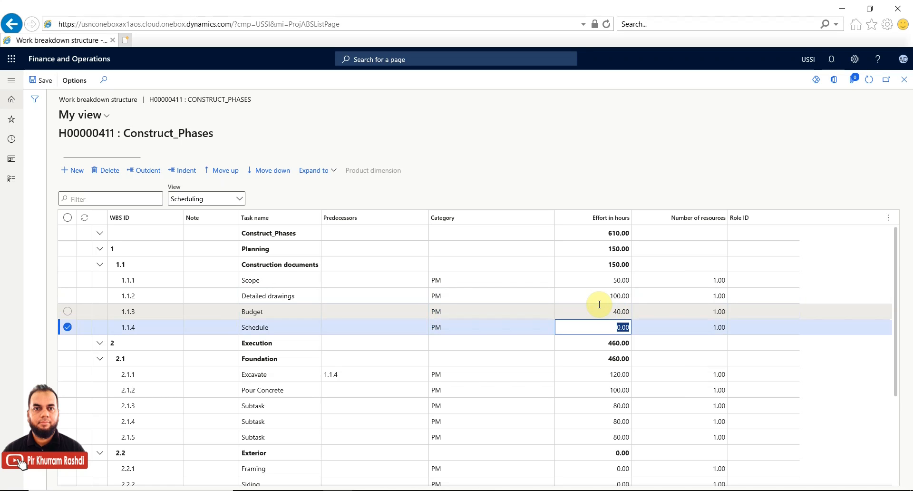
Try to set the effort of the Schedule task 1.1.4 to 50 hours.
text(50)
key(Down)
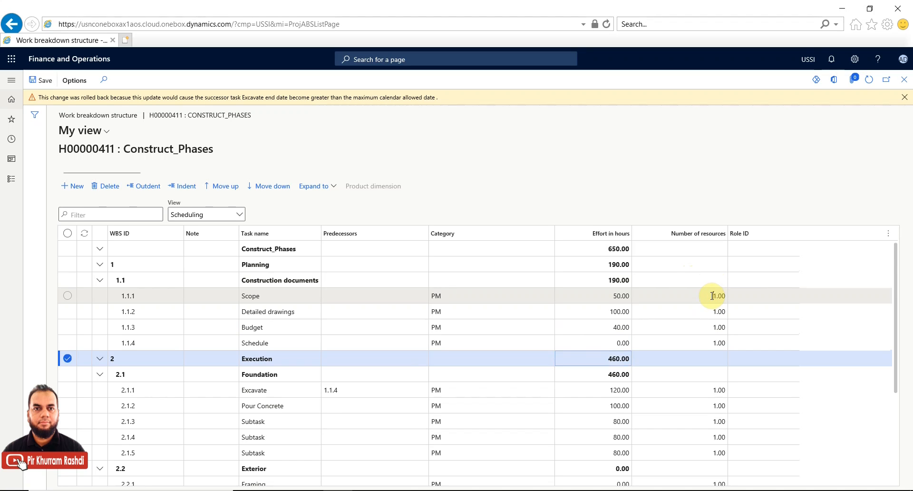
click(625, 344)
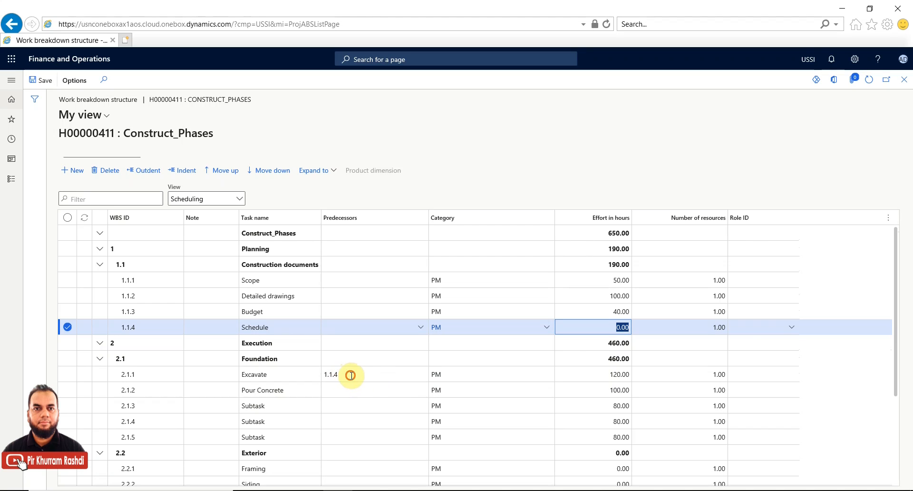
Try to clear Excavate's predecessor and retry an effort of 50 hours for the Schedule task 1.1.4.
click(326, 374)
key(BackSpace)
key(BackSpace)
key(BackSpace)
key(BackSpace)
key(BackSpace)
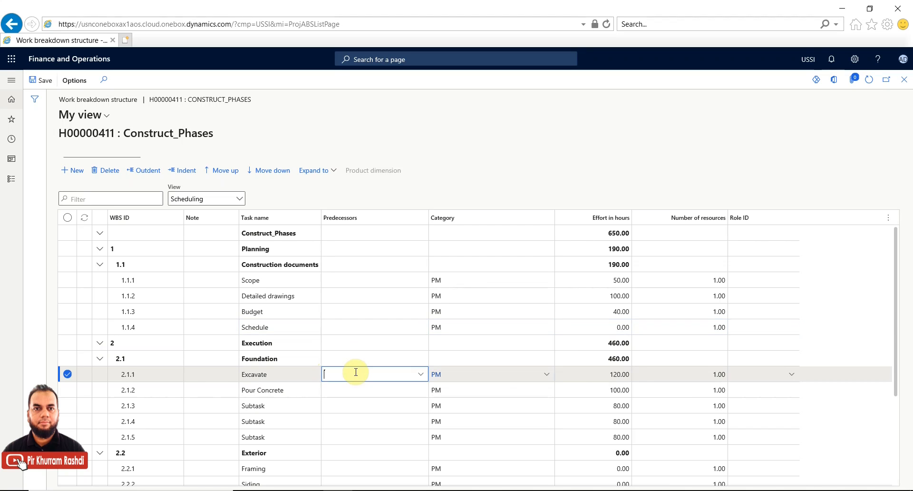
click(600, 327)
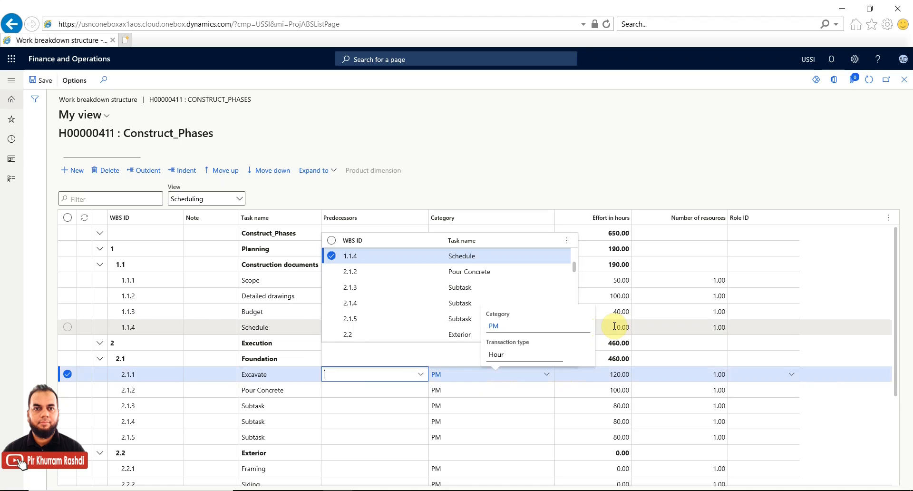
click(614, 326)
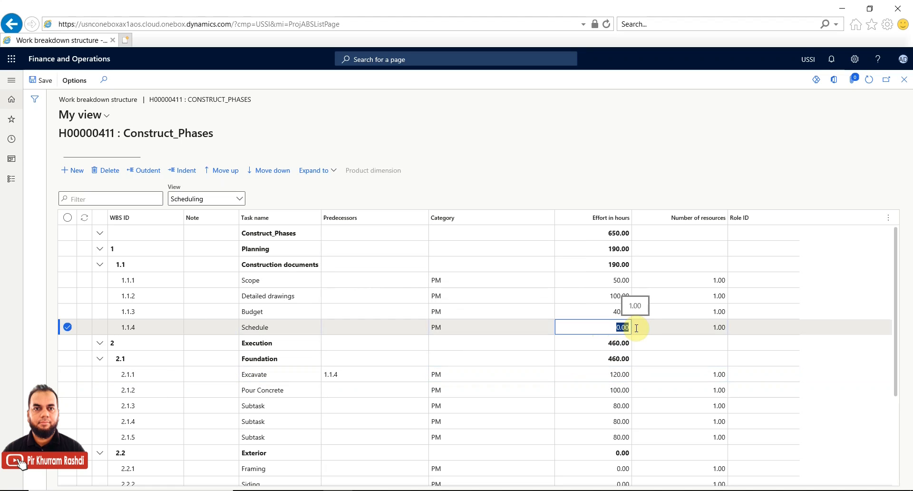
text(50)
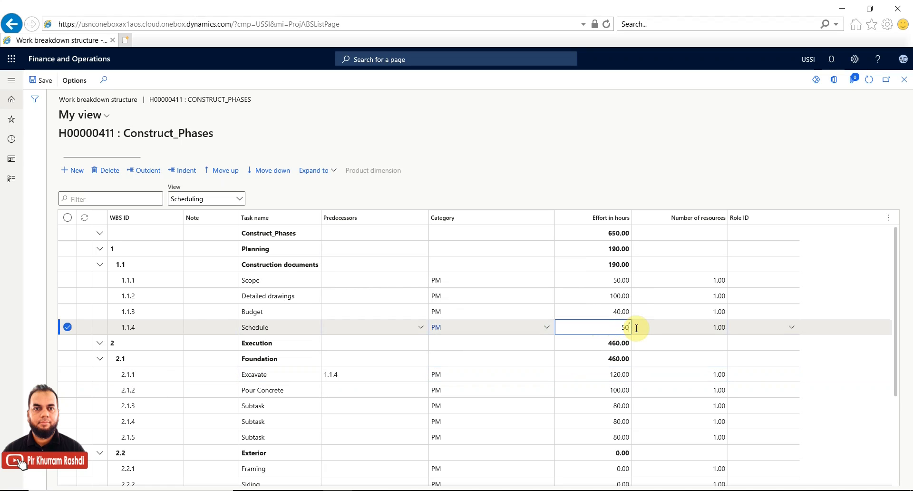
click(605, 375)
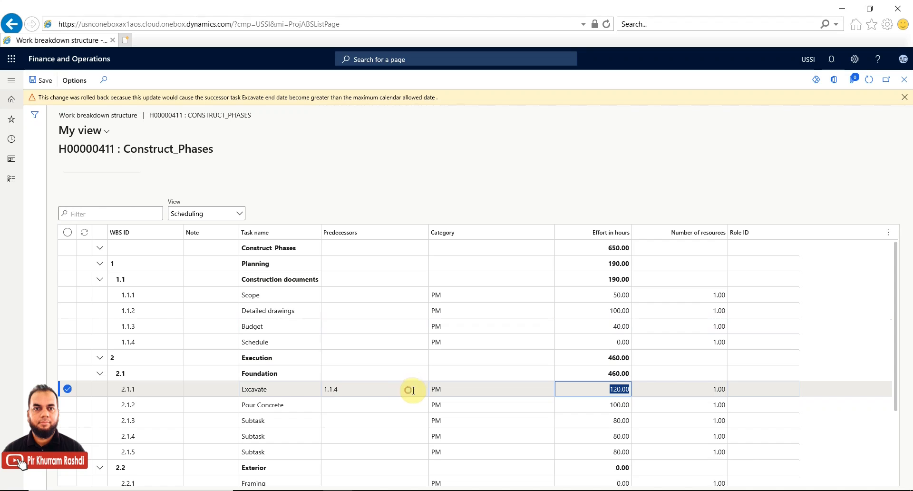
Uncheck all of Excavate's predecessors and confirm the empty selection.
click(420, 389)
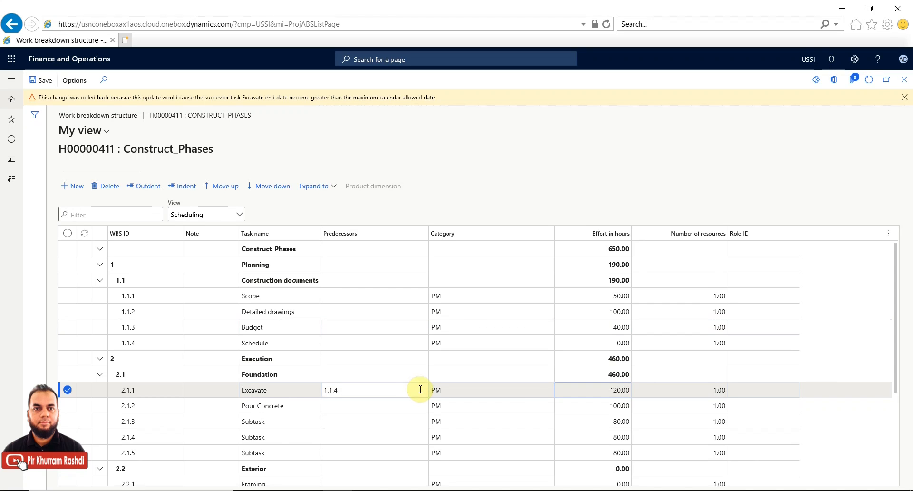
click(422, 393)
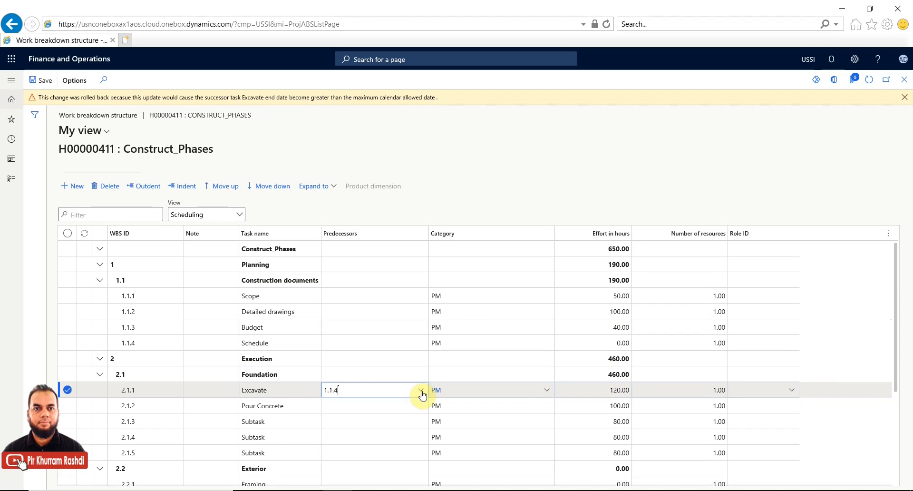
click(422, 392)
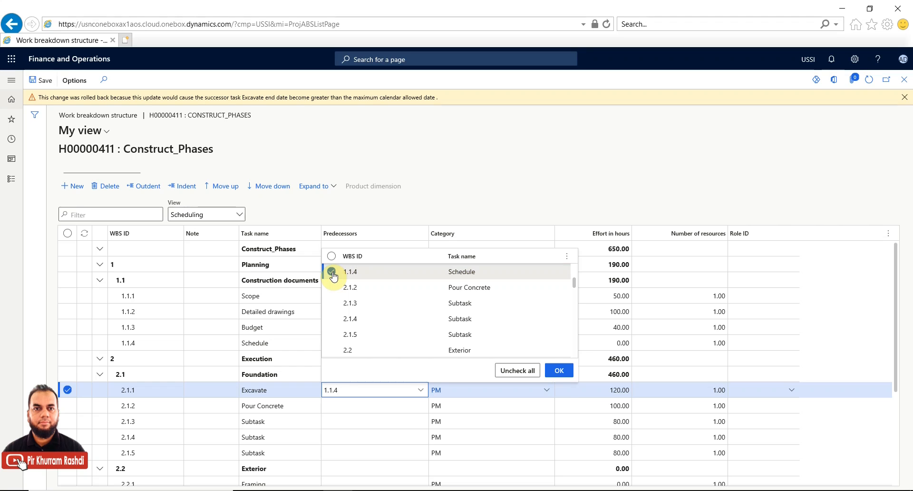
click(526, 372)
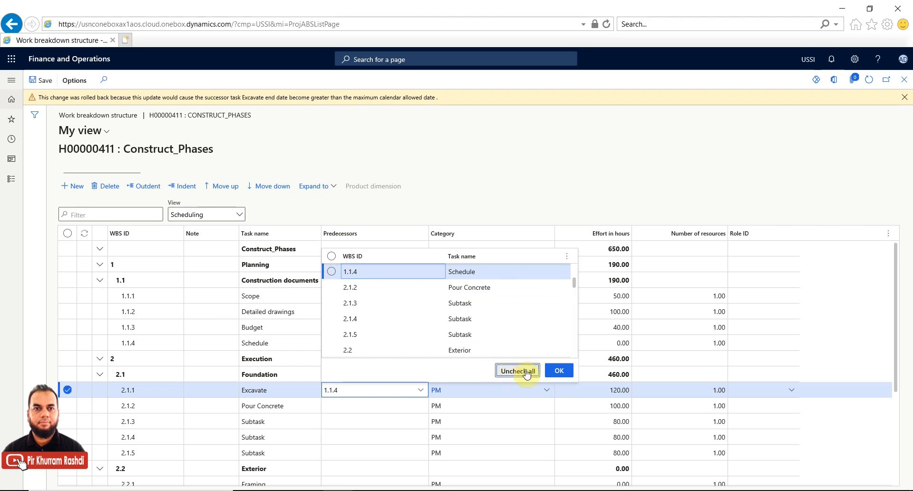
click(554, 372)
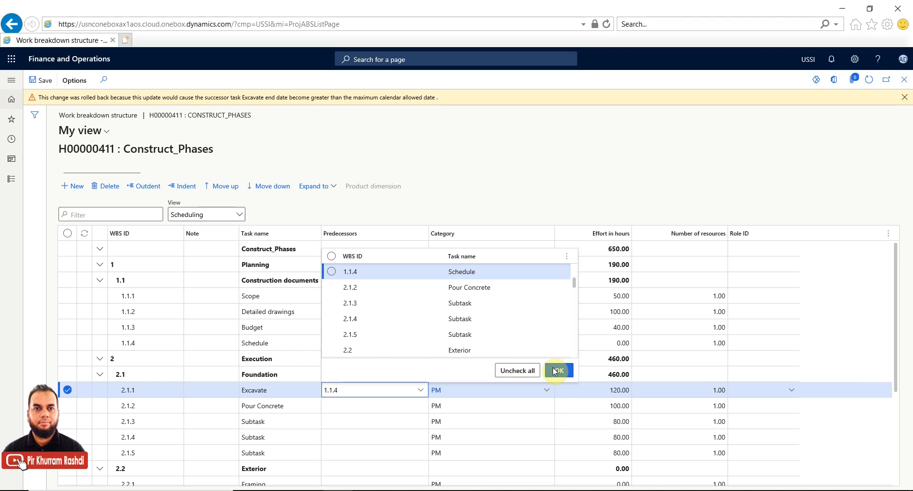
click(555, 370)
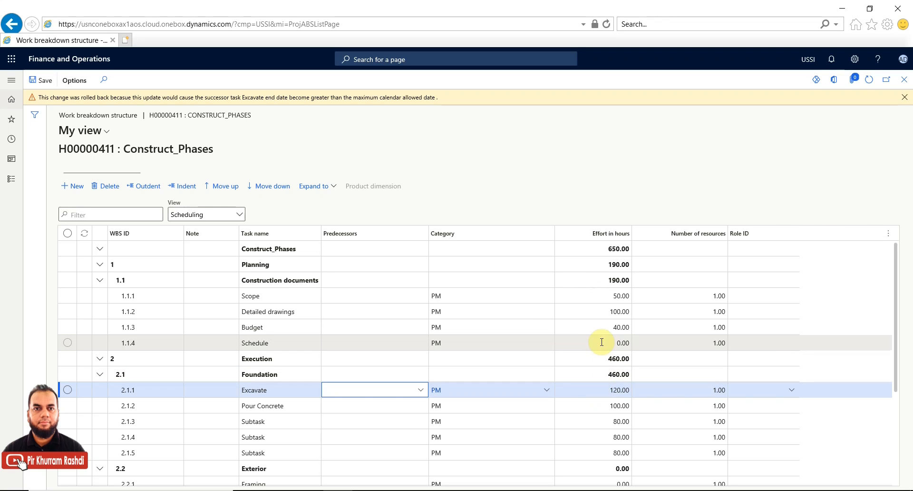
Set the effort of the Schedule task 1.1.4 under Construction documents to 50 hours.
click(601, 342)
click(602, 342)
double_click(627, 341)
text(50)
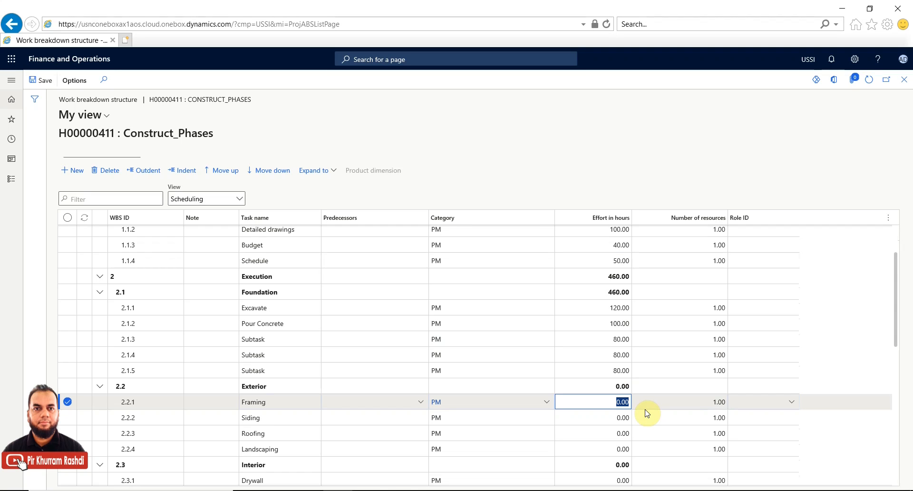
Set the effort of the Exterior tasks Framing to 100, Siding to 50 and Roofing to 120 hours.
text(100)
key(Down)
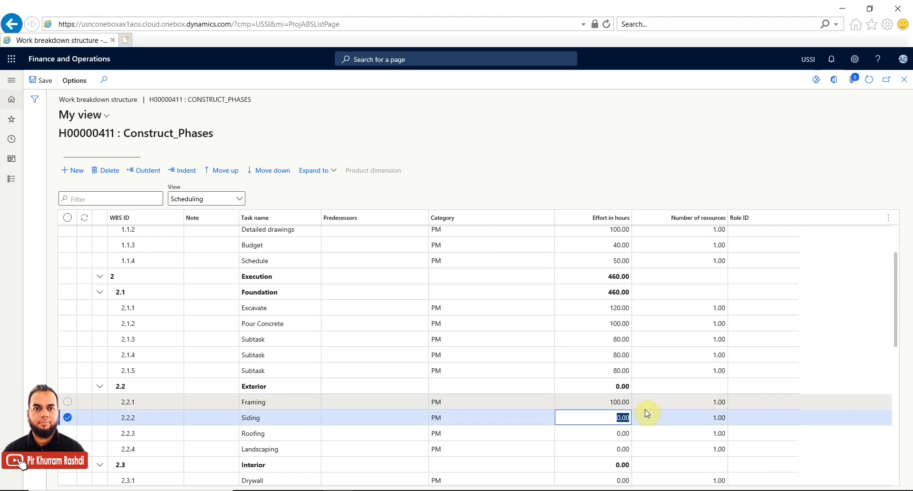
text(50)
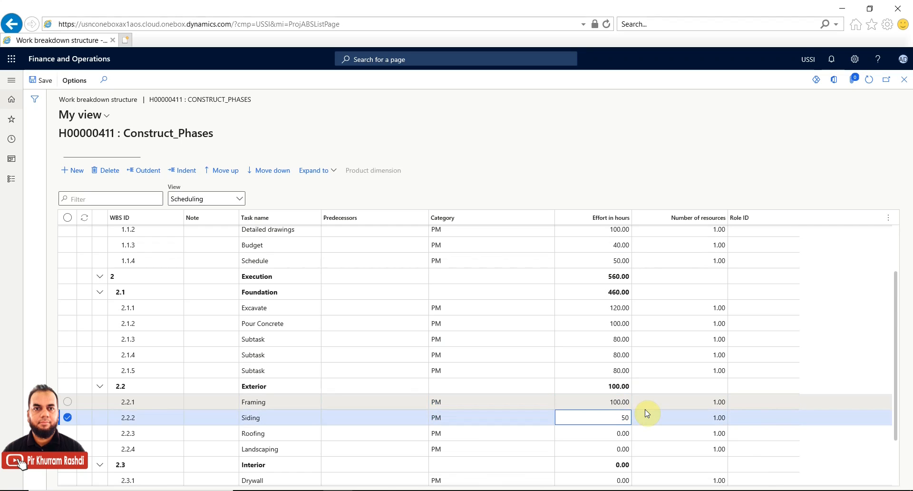
key(Down)
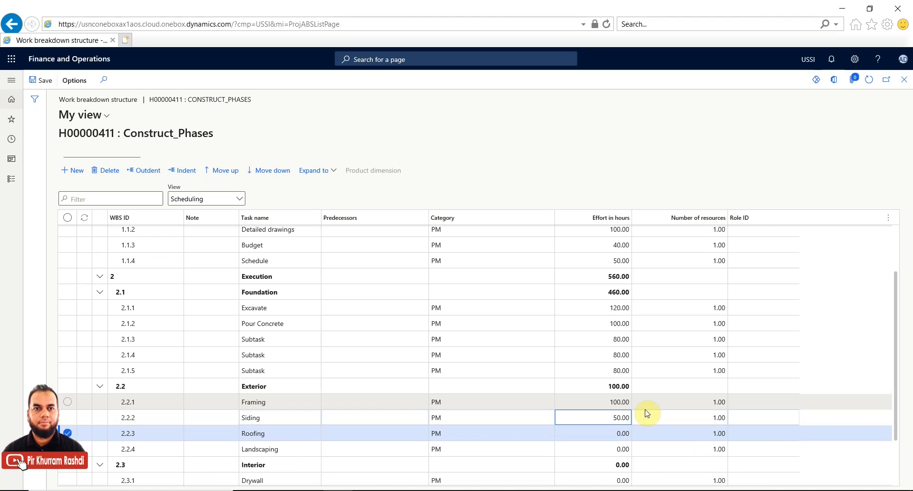
text(120)
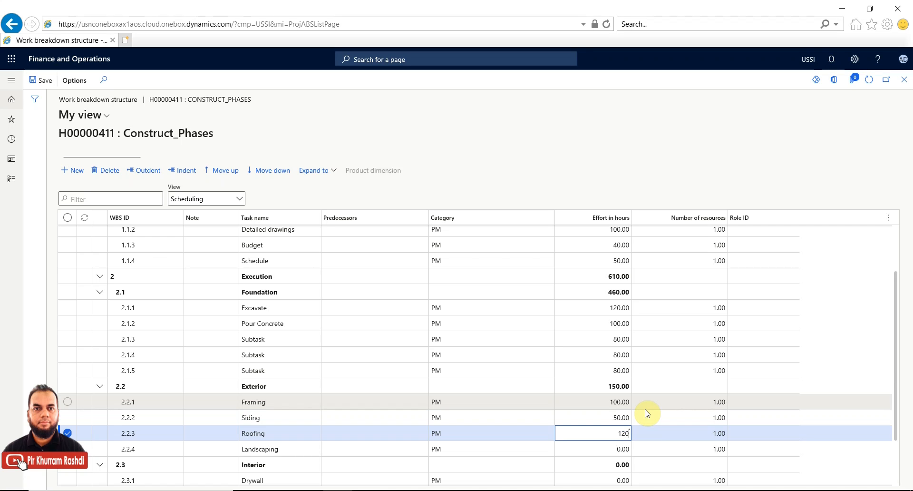
key(Down)
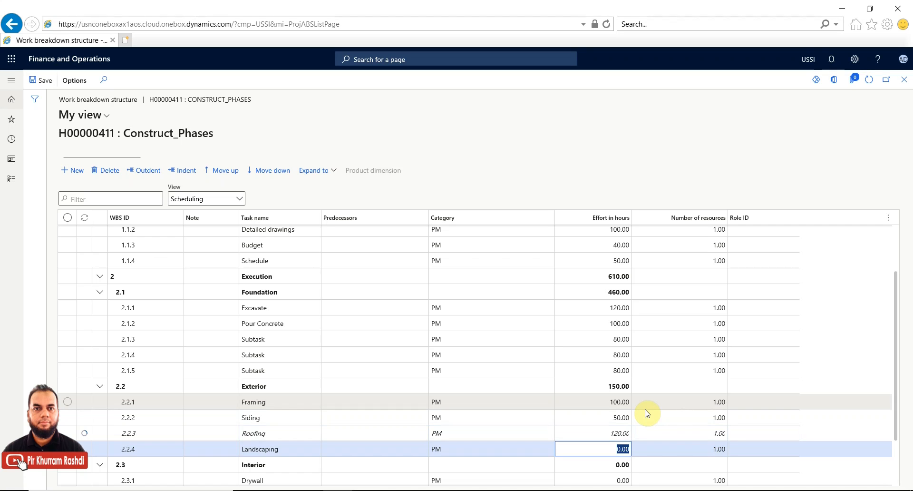
Set the Landscaping task's effort to 50 hours and open the effort of Drywall under Interior for editing.
key(Down)
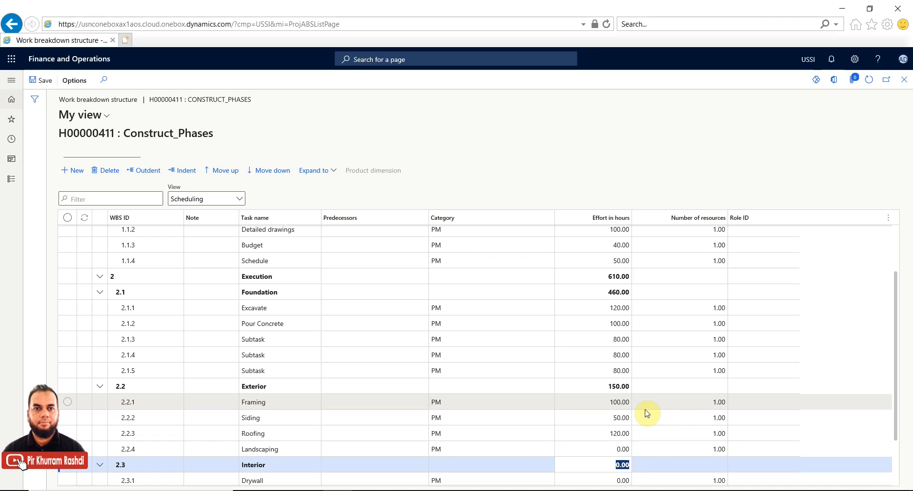
key(Up)
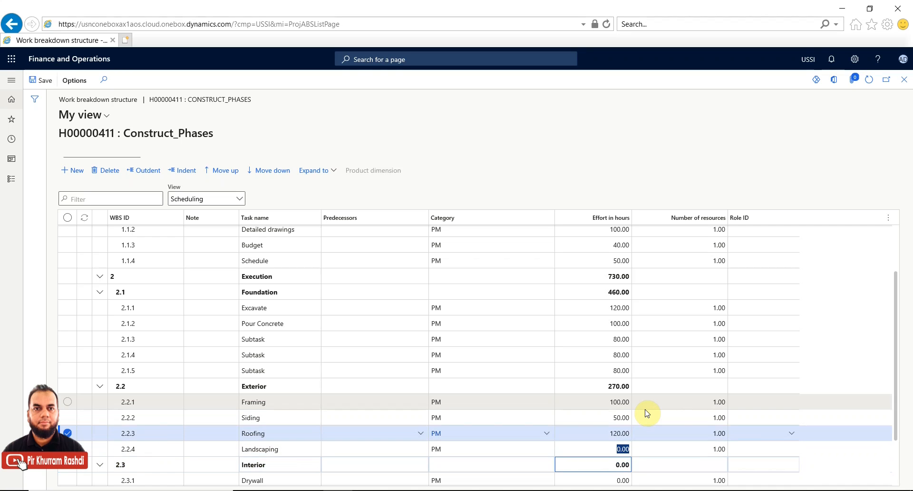
key(Up)
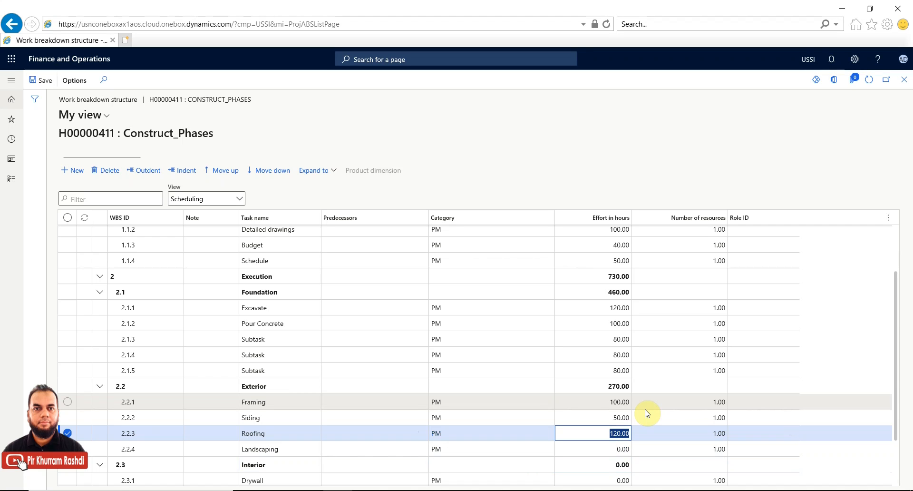
key(Down)
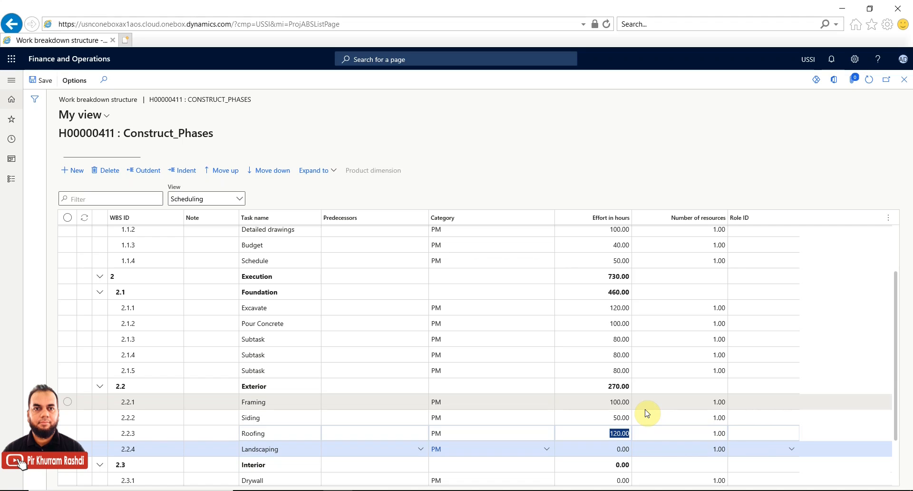
text(50)
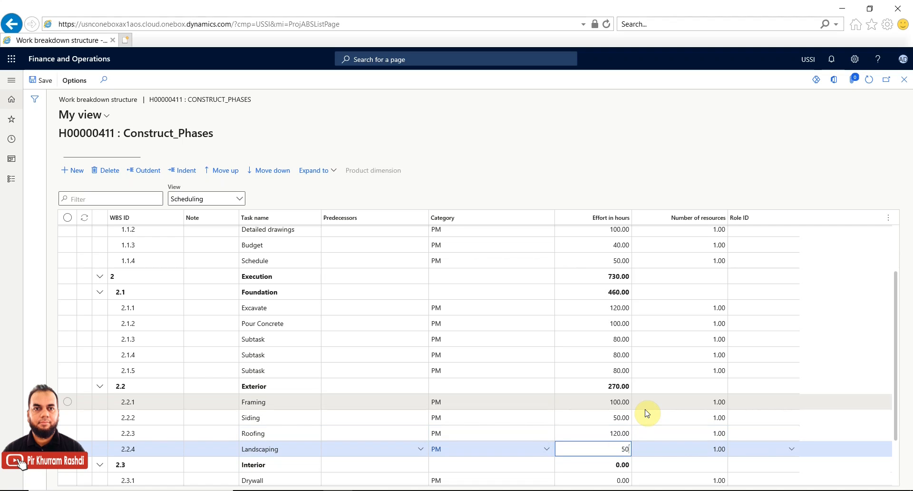
key(Down)
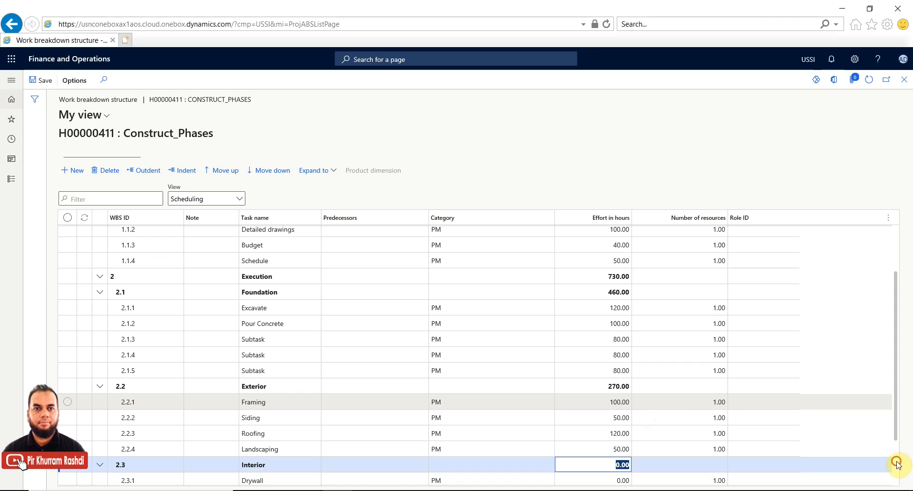
key(Down)
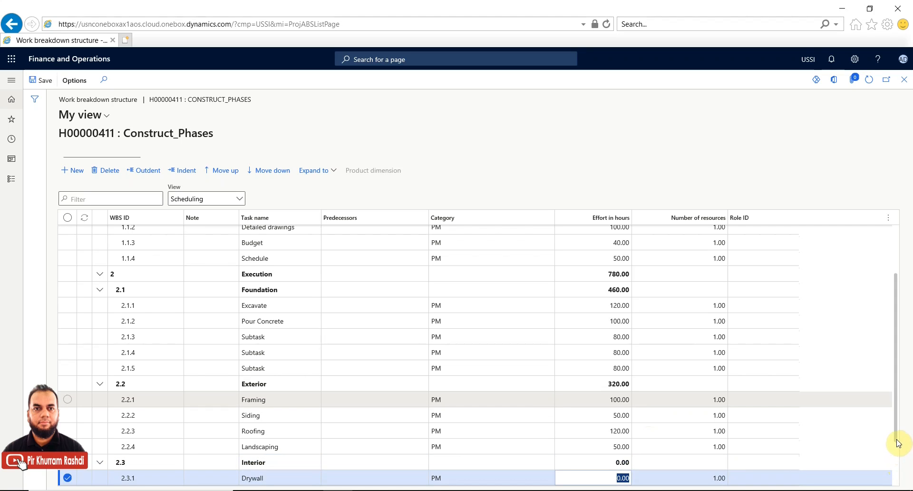
scroll(899, 473, down, 3)
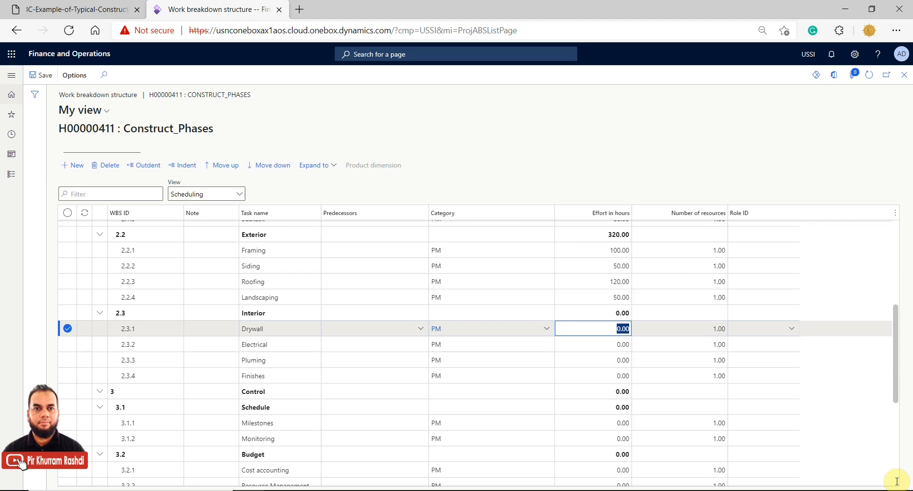
Set the effort of the Interior tasks Drywall to 40 and Electrical, Pluming and Finishes to 50 hours each.
text(40)
key(Down)
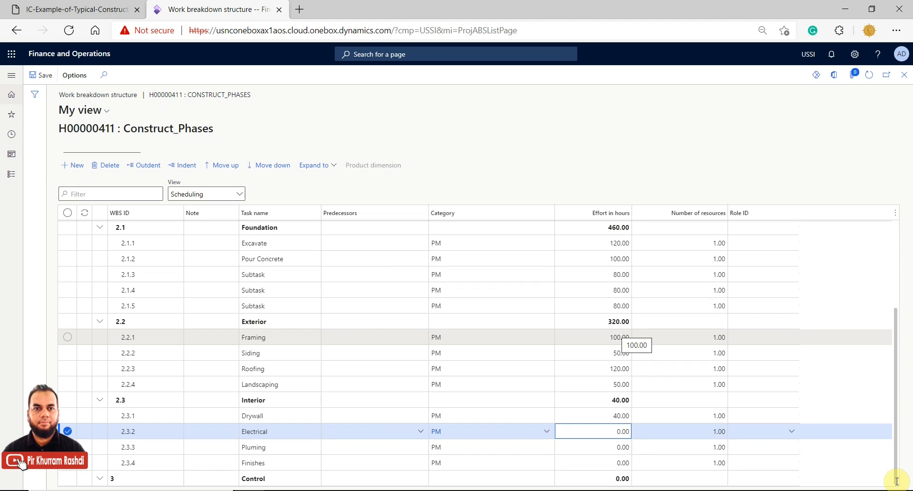
text(50)
key(Down)
text(50)
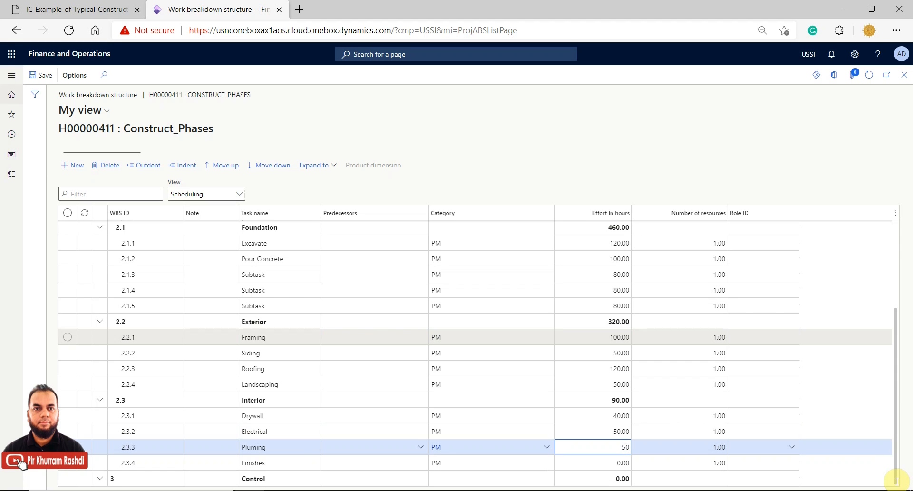
key(Down)
text(50)
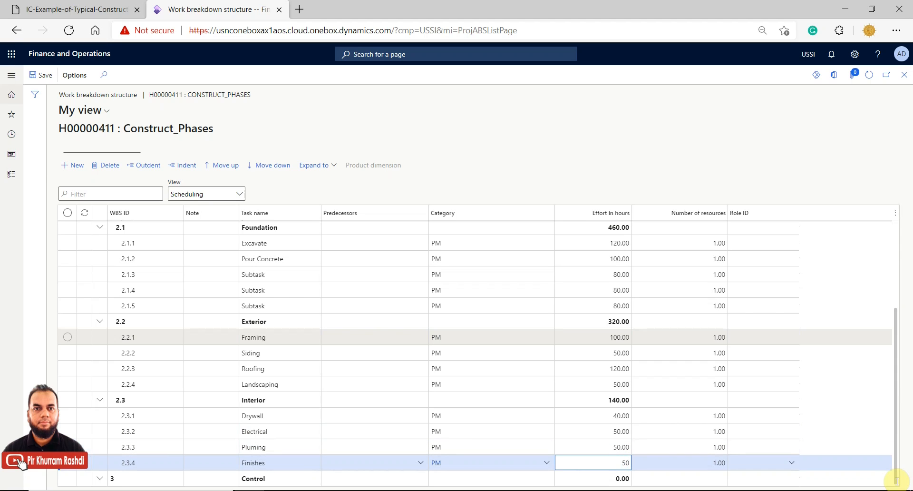
key(Down)
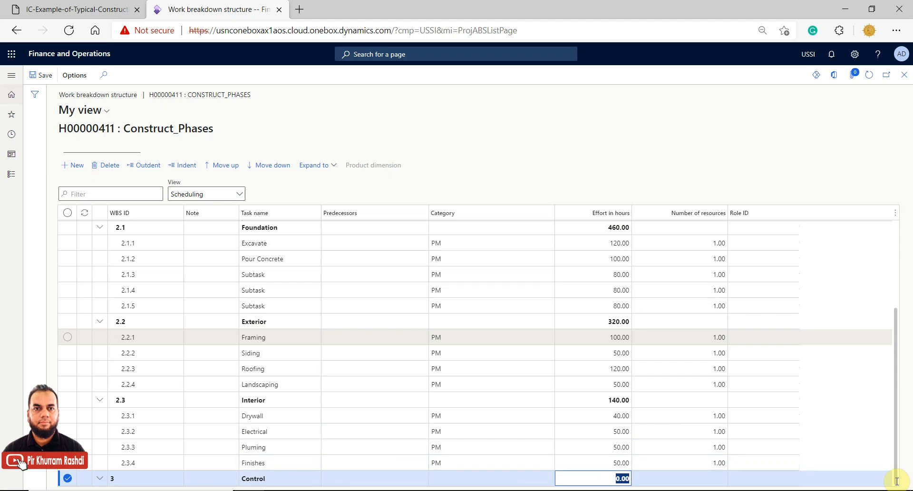
Set the effort of the Audit tasks under Closeout: Contract compliance to 20 and Document handover to 5 hours.
scroll(901, 458, down, 6)
click(602, 477)
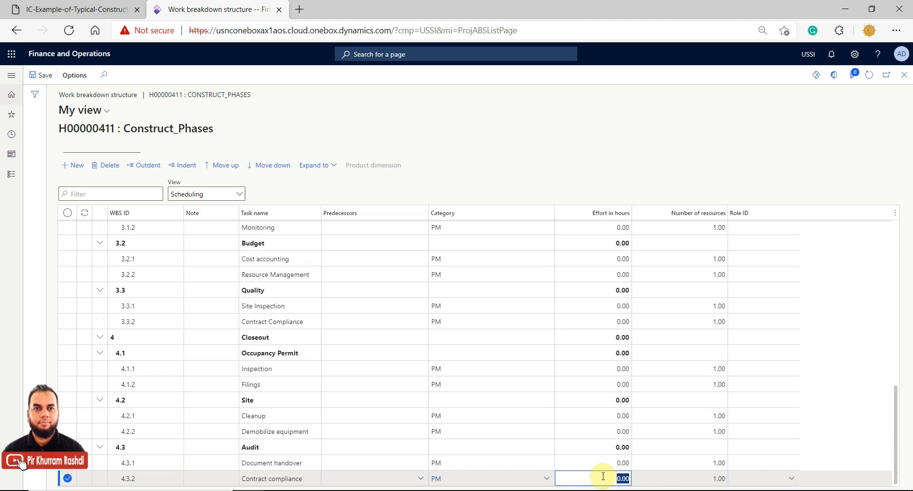
text(20)
key(Up)
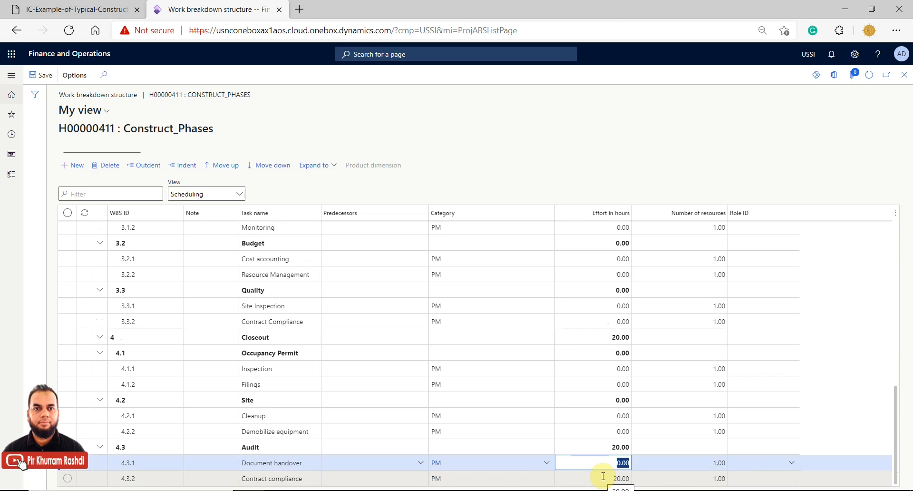
text(2)
key(Up)
key(Up)
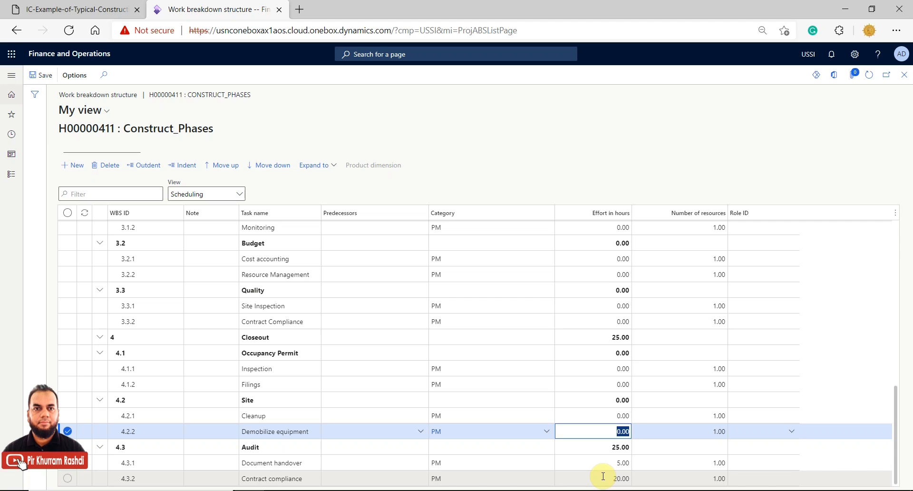
Set the effort of the Site tasks under Closeout: Demobilize equipment to 12 and Cleanup to 24 hours.
text(12)
key(Up)
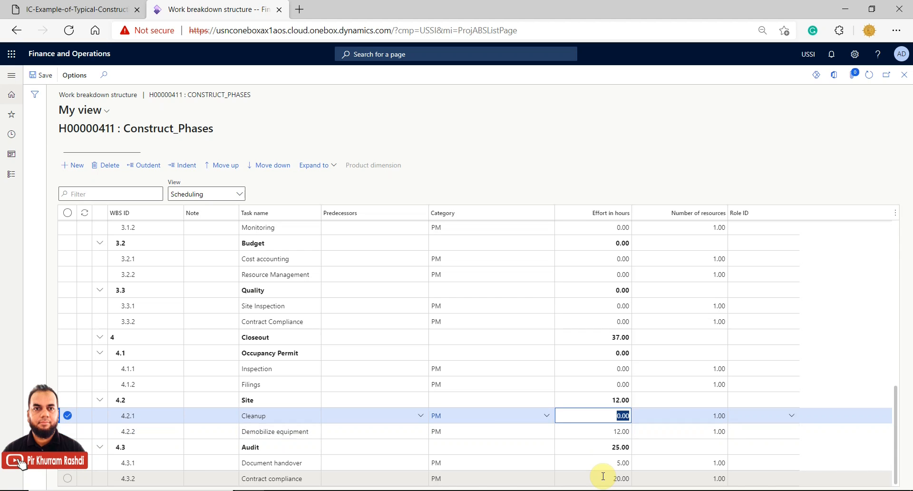
text(24)
key(Up)
key(Up)
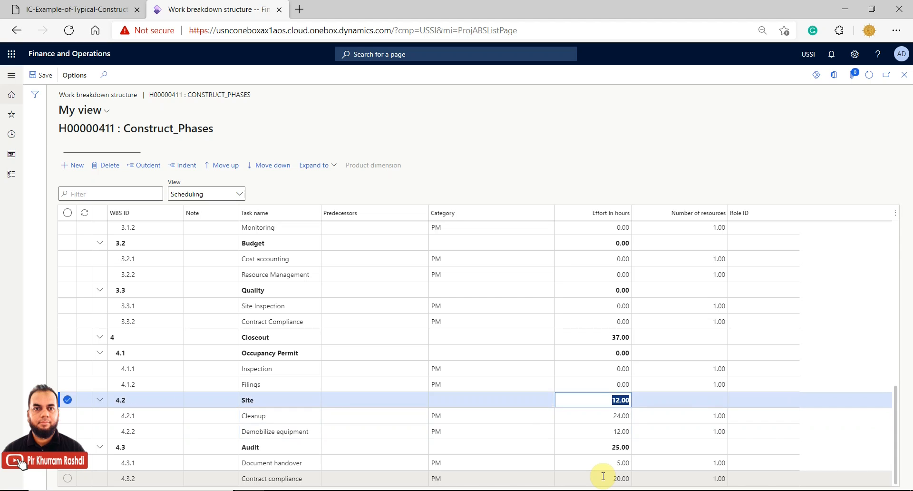
key(Up)
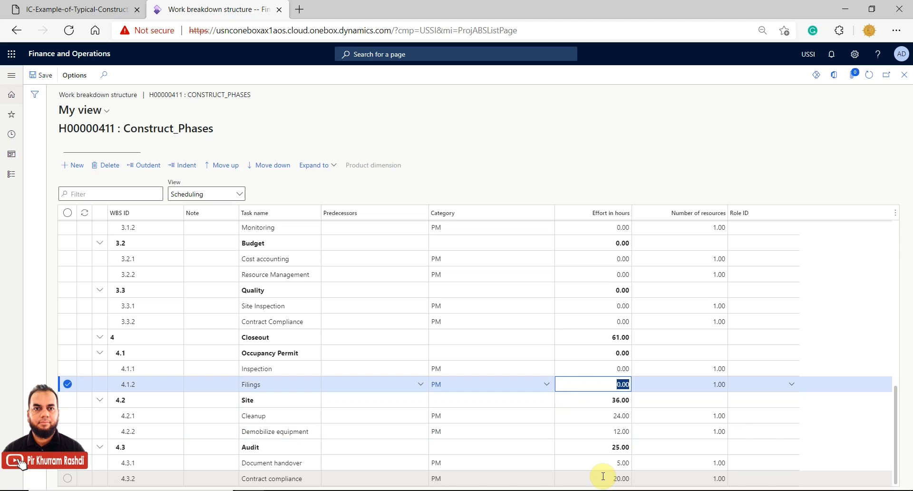
Set the effort of the Occupancy Permit tasks Filings to 36 and Inspection to 12 hours.
text(36)
key(Up)
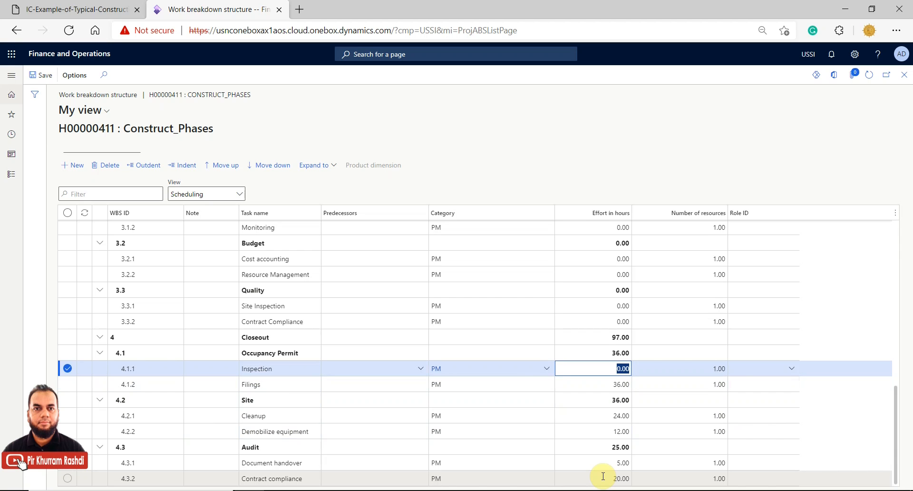
text(12)
key(Up)
key(Up)
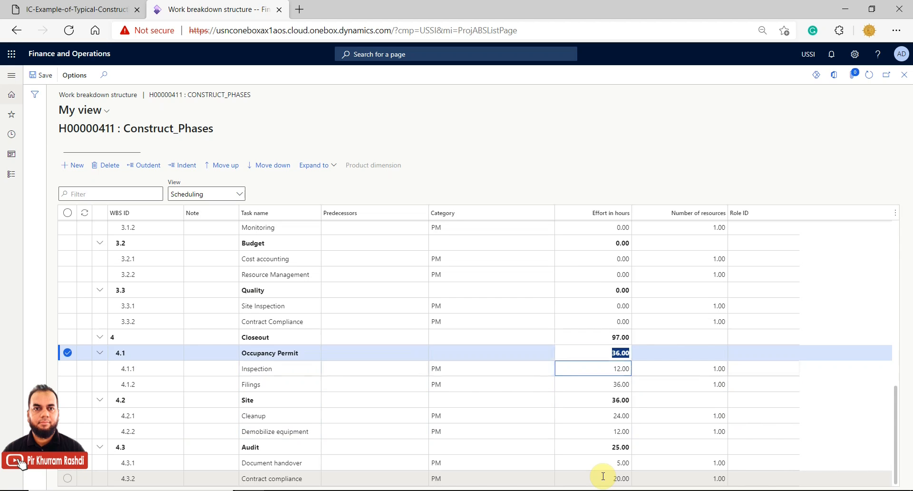
key(Up)
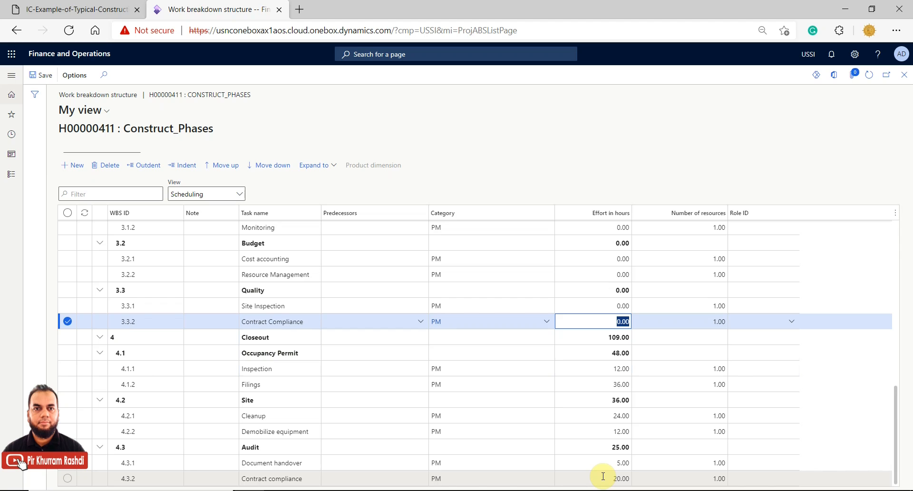
Set the effort of the Quality tasks Contract Compliance and Site Inspection to 12 hours each.
text(12)
key(Up)
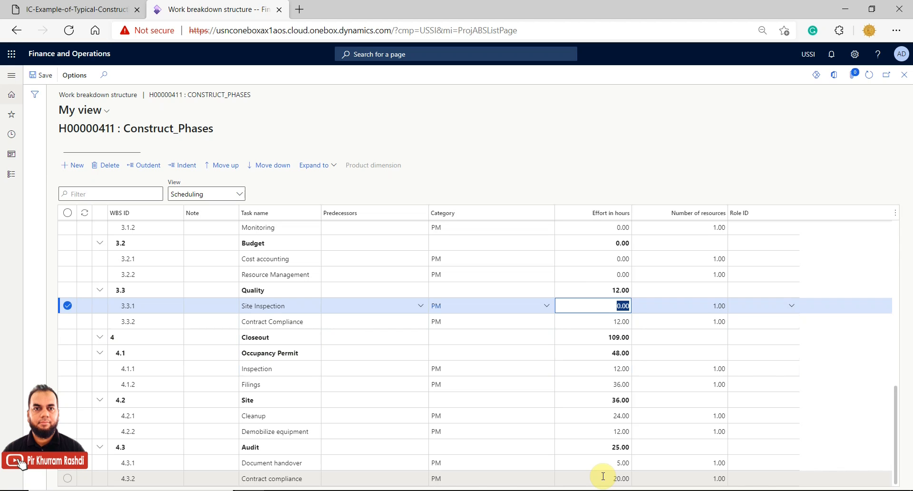
text(12)
key(Up)
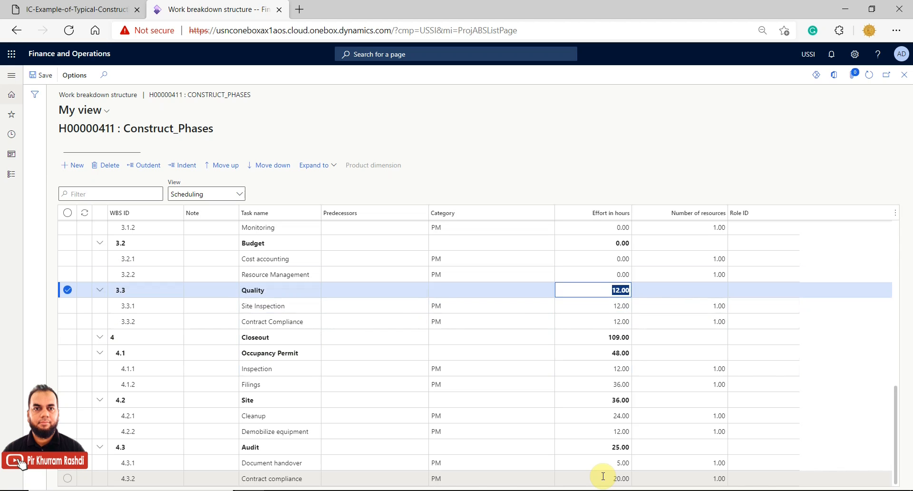
key(Up)
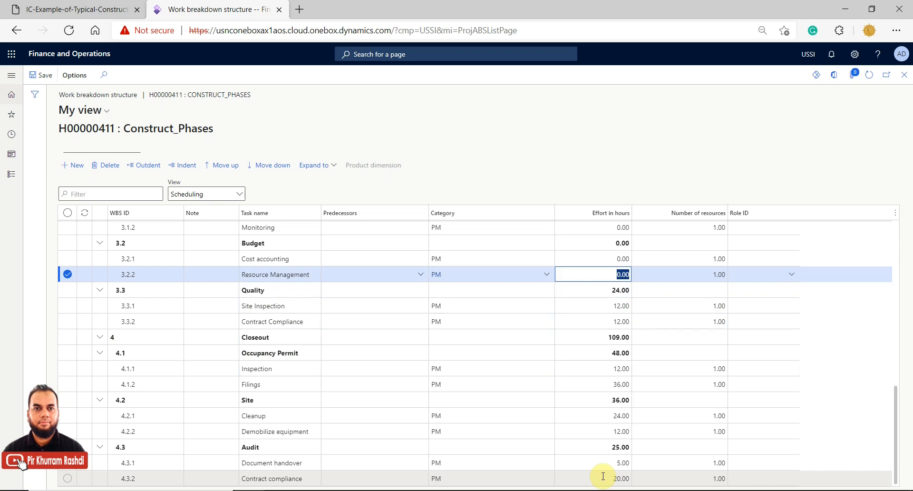
Set the effort of the Budget tasks under Control: Resource Management to 40 and Cost accounting to 24 hours.
scroll(602, 476, up, 3)
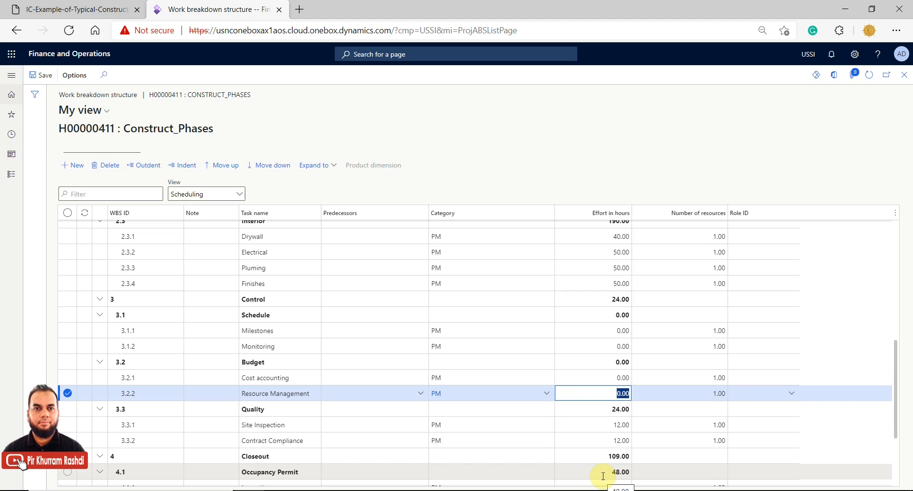
text(40)
key(Up)
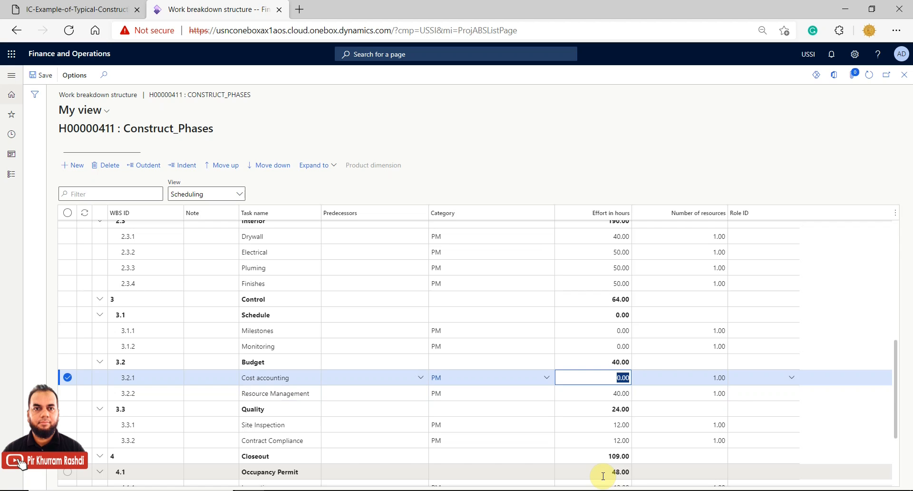
text(24)
key(Up)
key(Up)
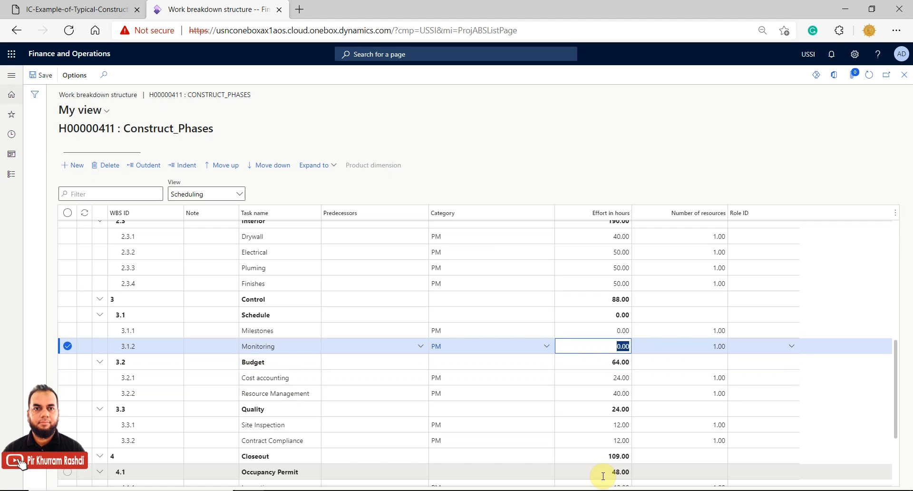
Set the effort of the Schedule tasks under Control: Monitoring to 50 and Milestones to 12 hours.
text(50)
key(Up)
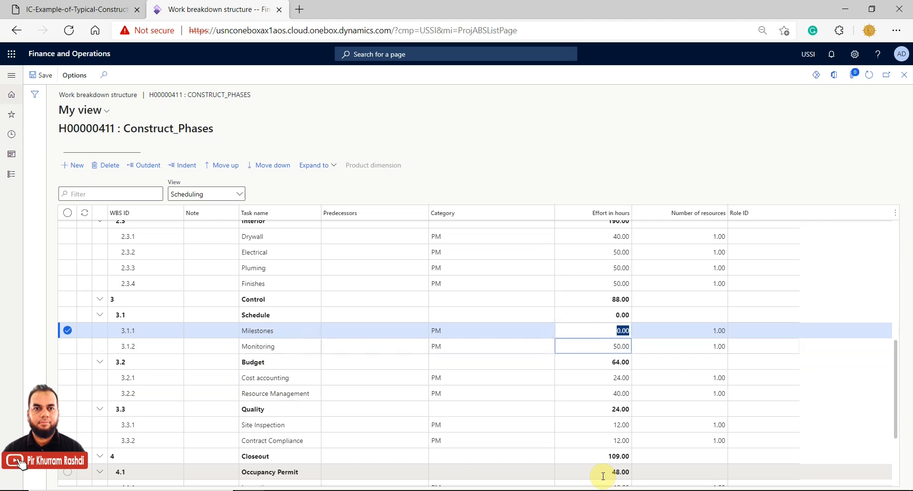
text(12)
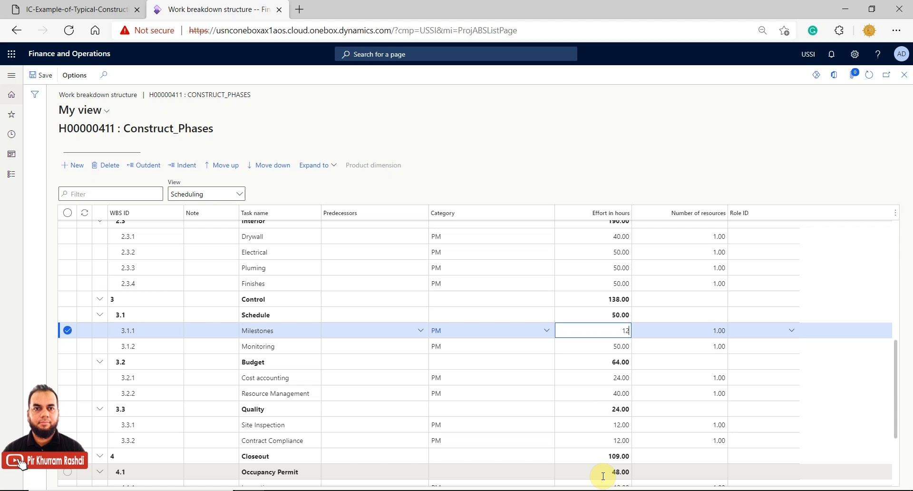
click(615, 284)
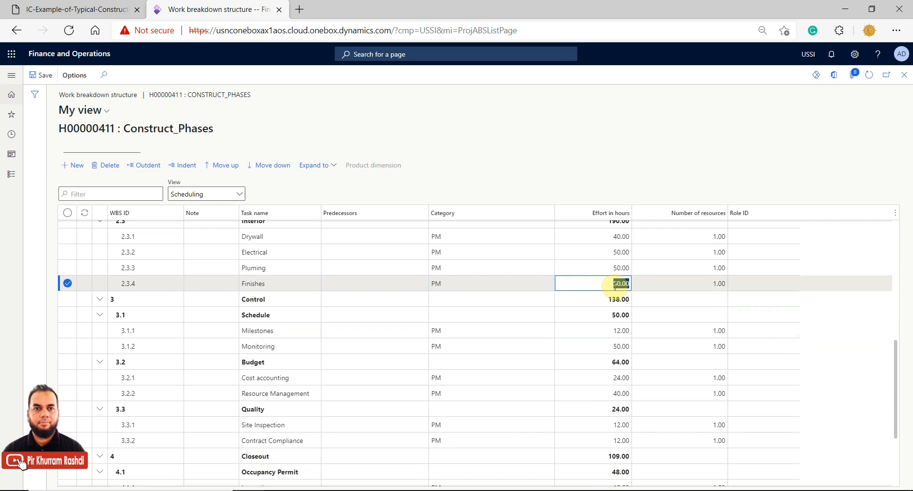
Review the effort hours throughout the structure and switch to the Cost estimates view to examine the total cost and sales prices.
scroll(615, 286, up, 6)
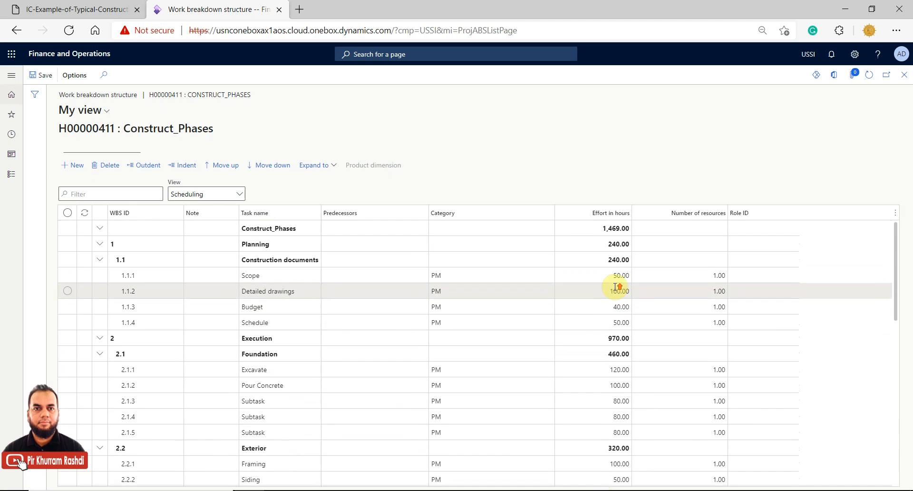
scroll(616, 292, down, 8)
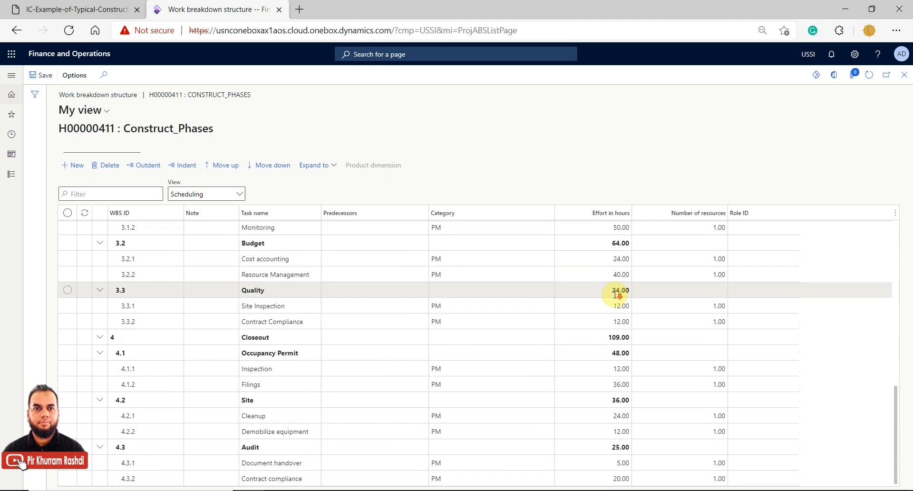
scroll(683, 350, up, 8)
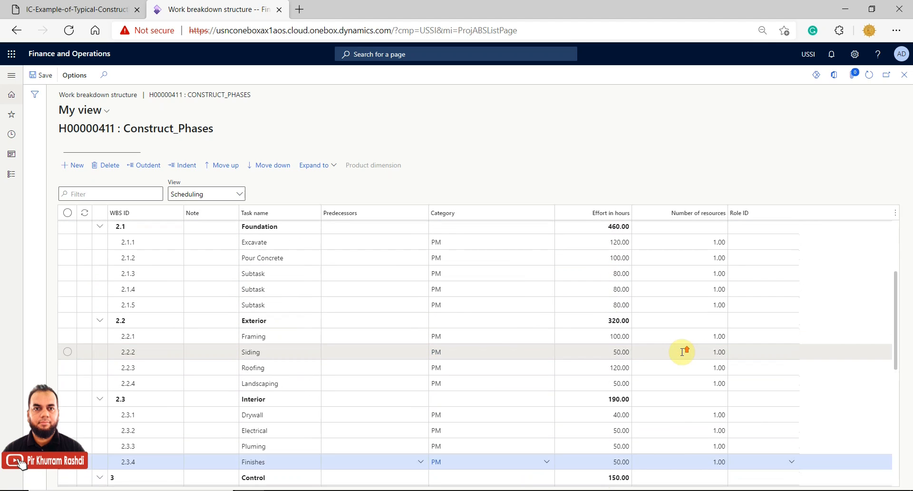
scroll(681, 352, down, 8)
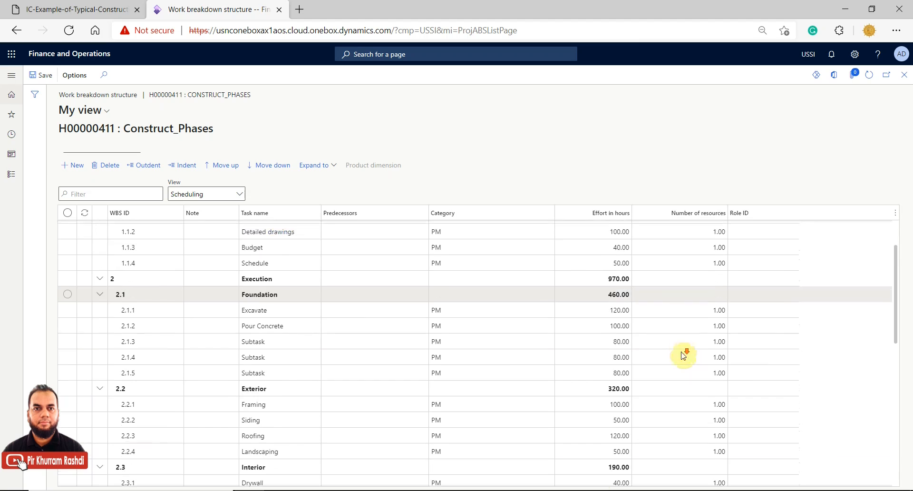
scroll(682, 352, up, 5)
scroll(683, 352, up, 3)
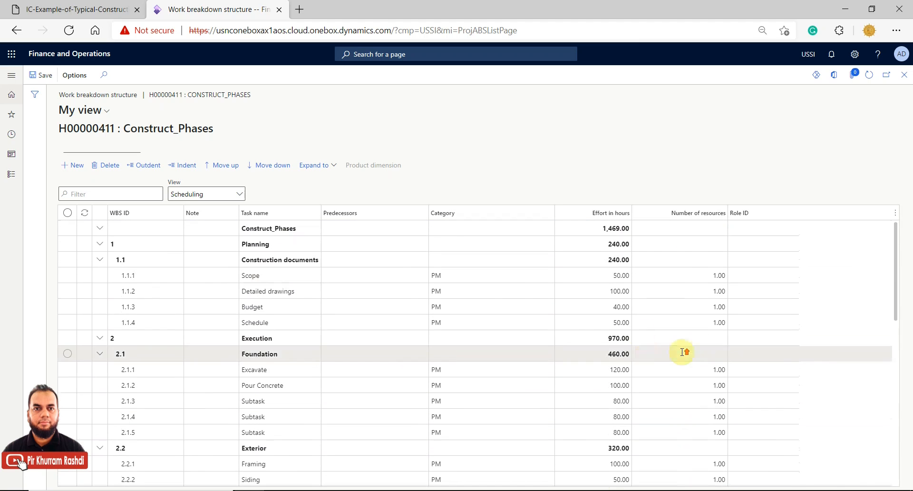
click(240, 194)
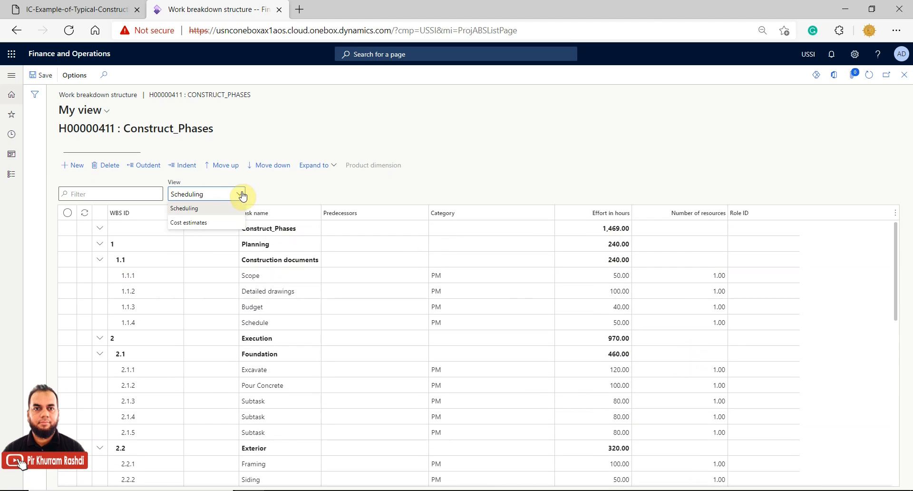
click(214, 223)
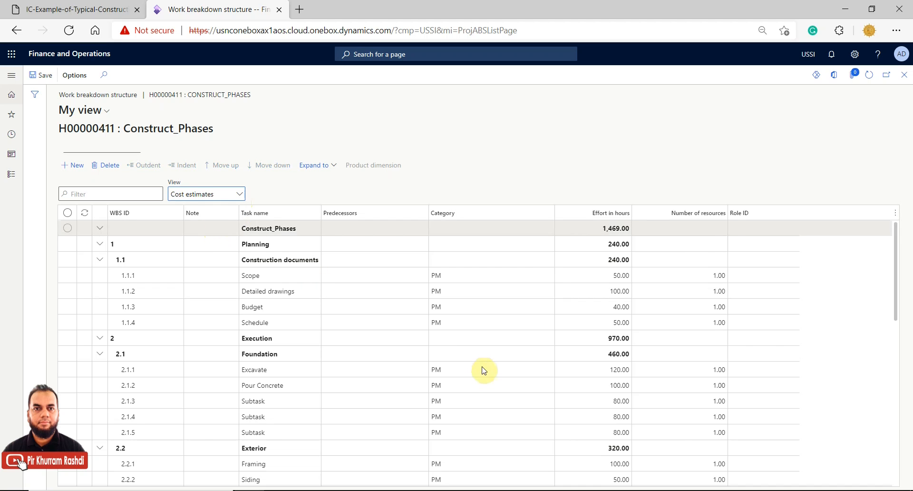
scroll(728, 418, up, 3)
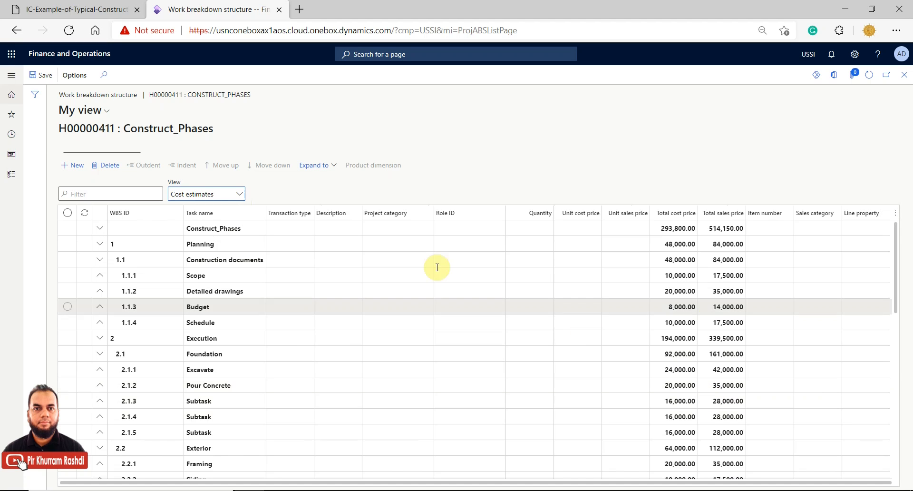
Return to the Scheduling view and check the categories of the Scope, Detailed drawings and Schedule tasks under Construction documents.
click(241, 194)
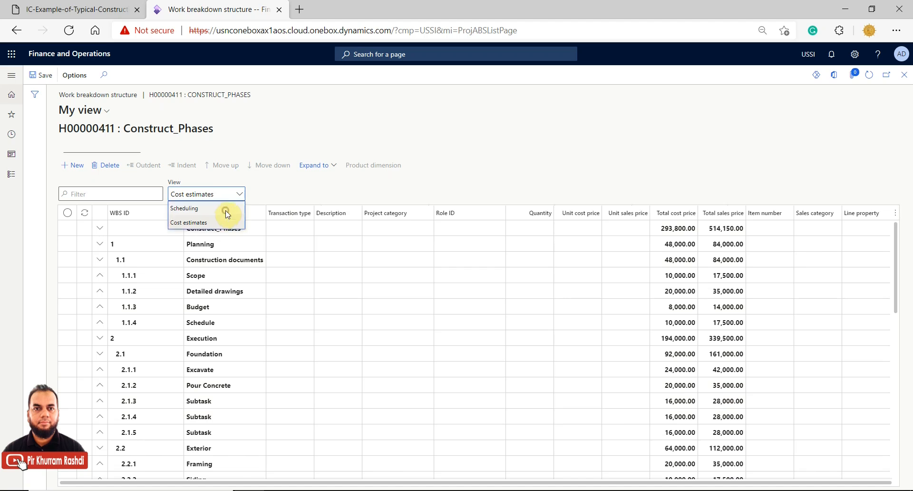
click(227, 209)
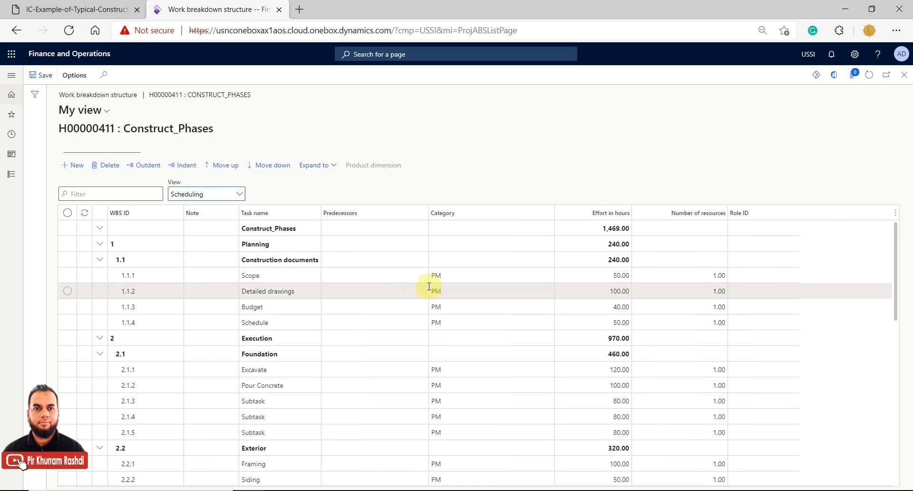
click(452, 276)
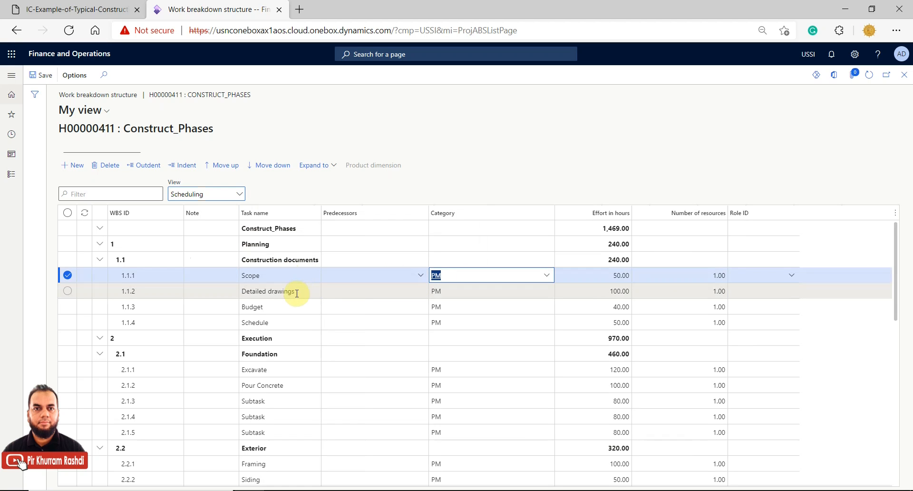
click(457, 290)
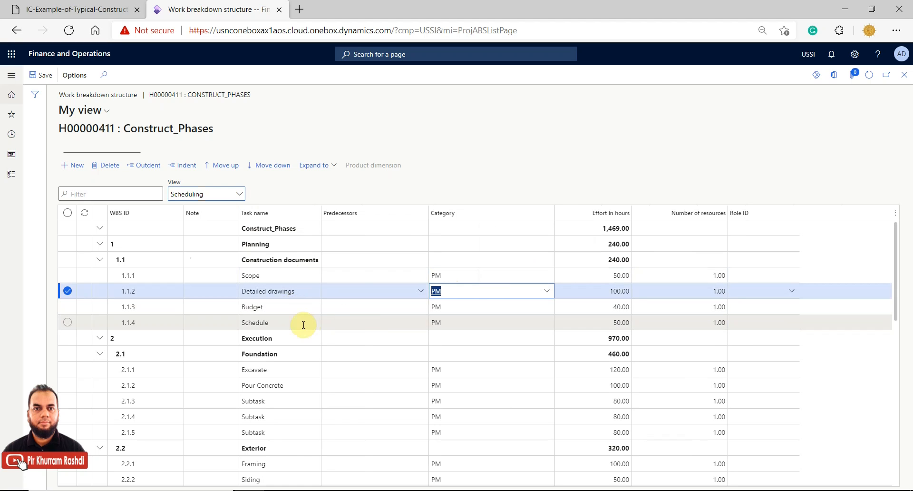
click(453, 318)
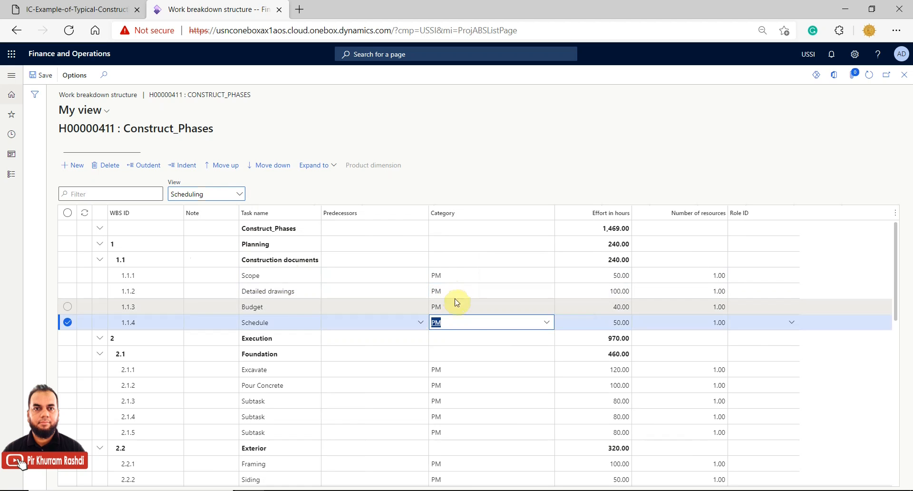
Check the category of the Detailed drawings task and switch the structure to the Cost estimates view.
click(454, 292)
mouse_move(454, 296)
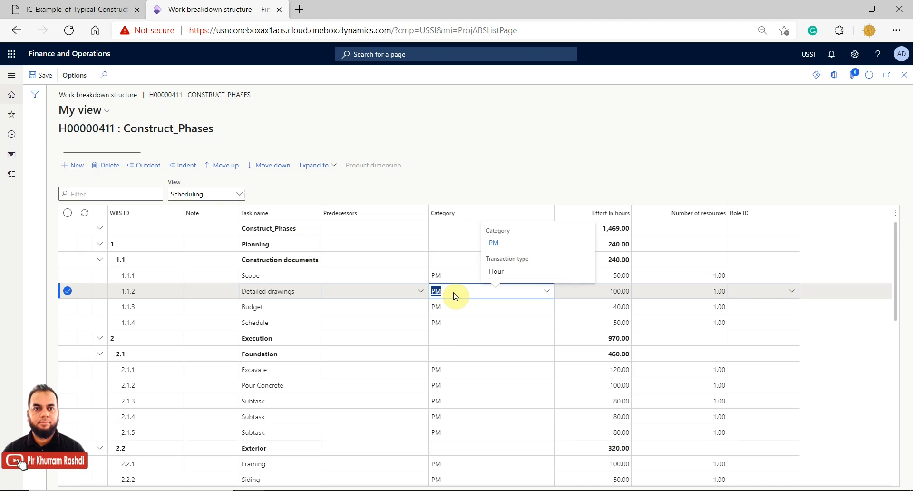
click(241, 198)
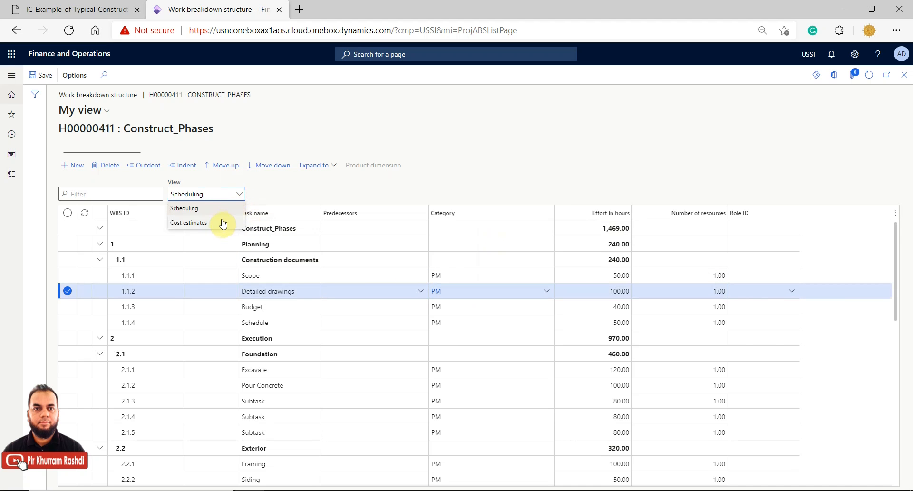
click(466, 290)
click(241, 195)
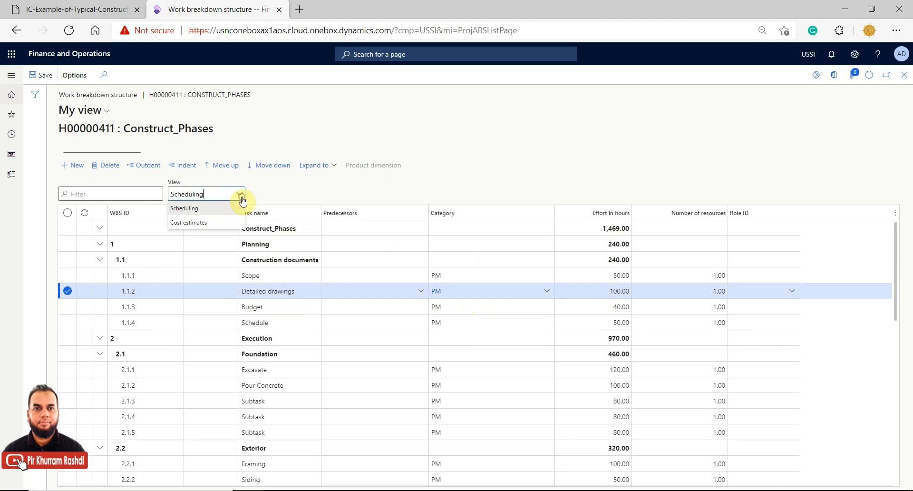
click(213, 227)
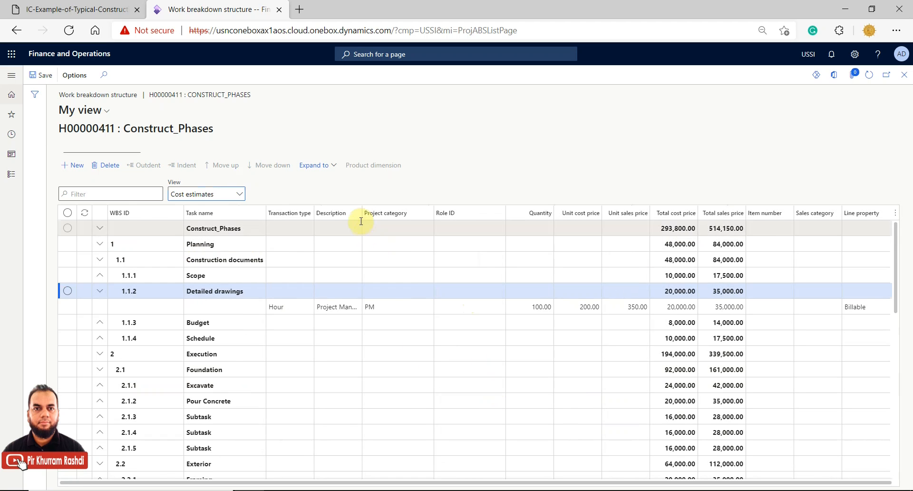
Widen the Description column and examine the Detailed drawings cost line's description, category and line property, plus the project's total cost price.
drag(360, 215, 431, 215)
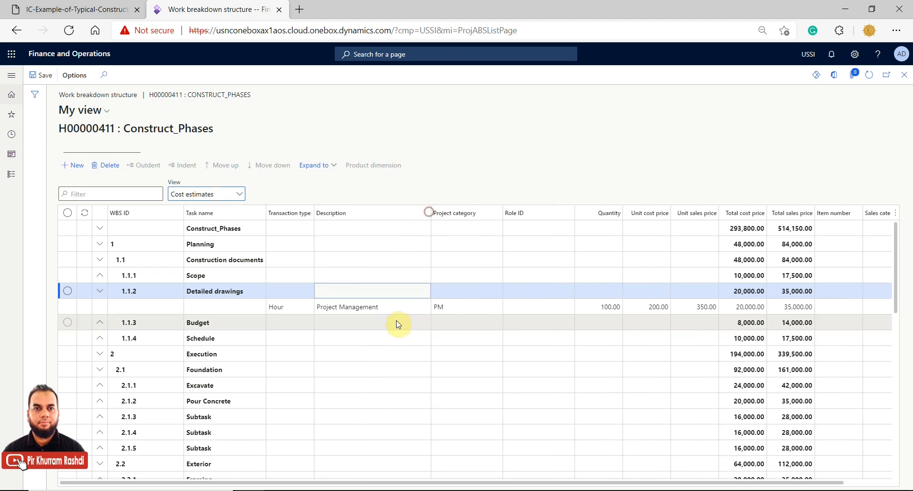
click(386, 308)
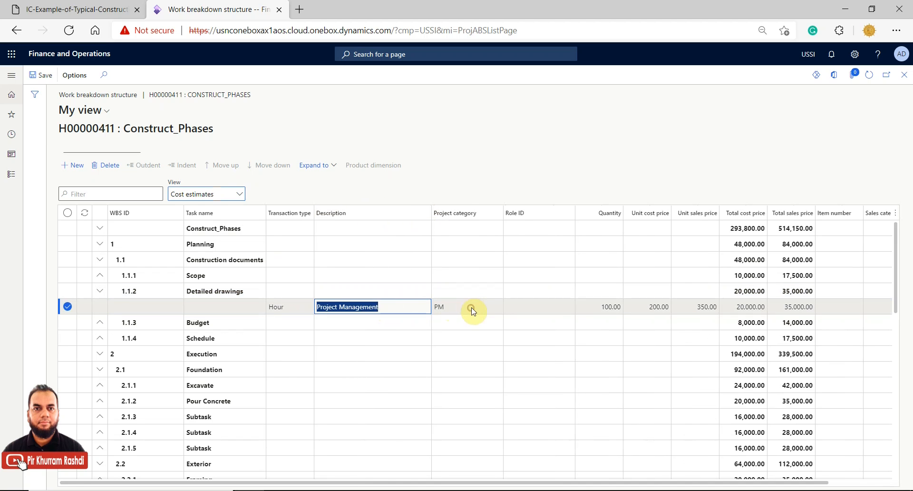
click(471, 308)
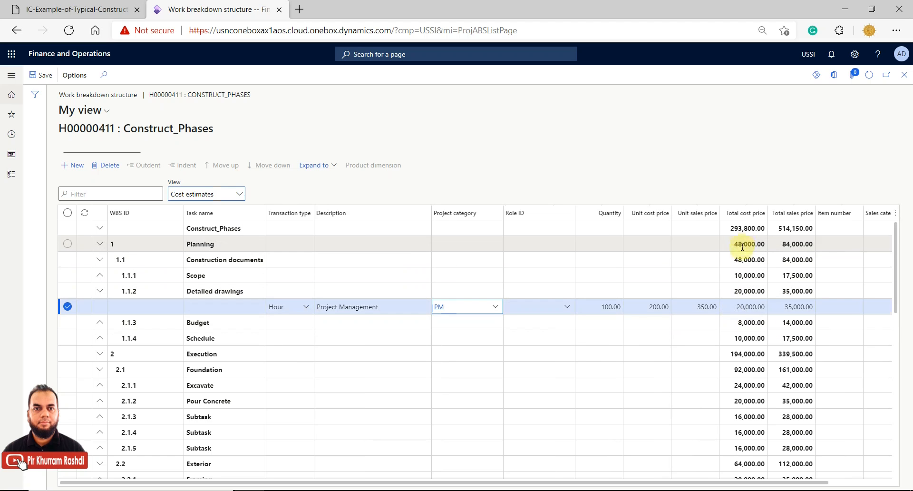
click(743, 230)
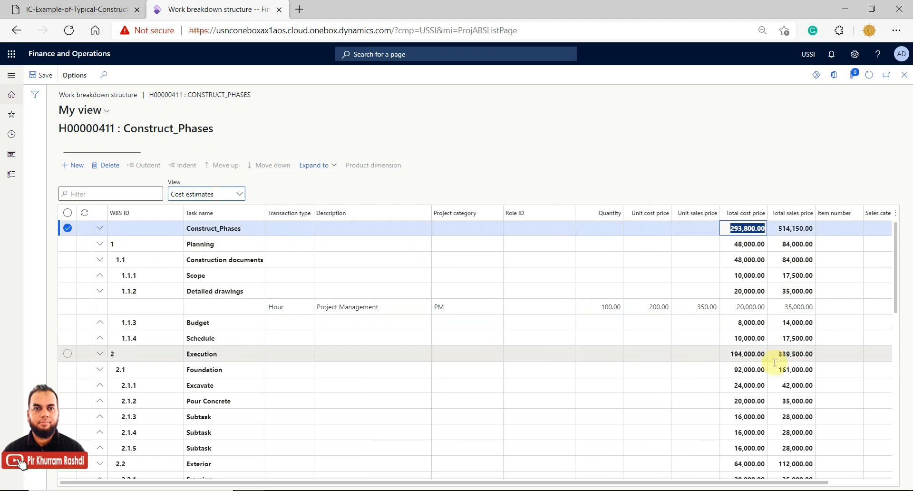
drag(717, 483, 809, 486)
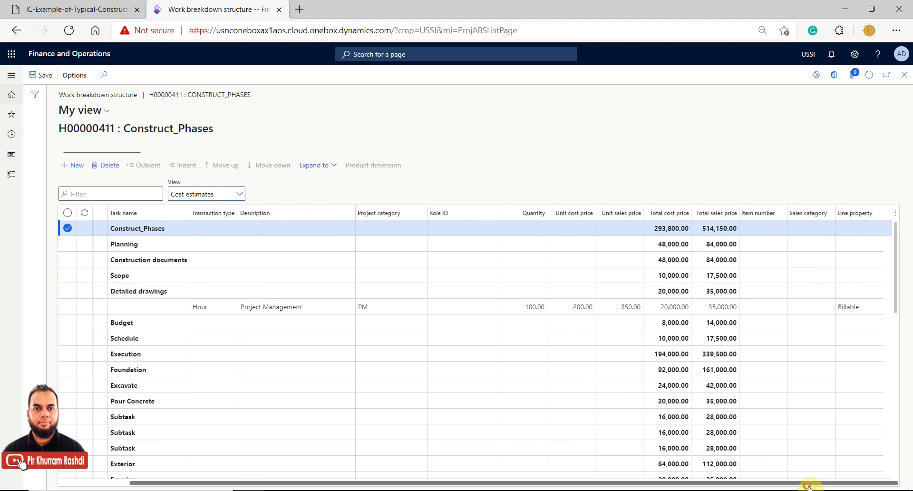
click(852, 305)
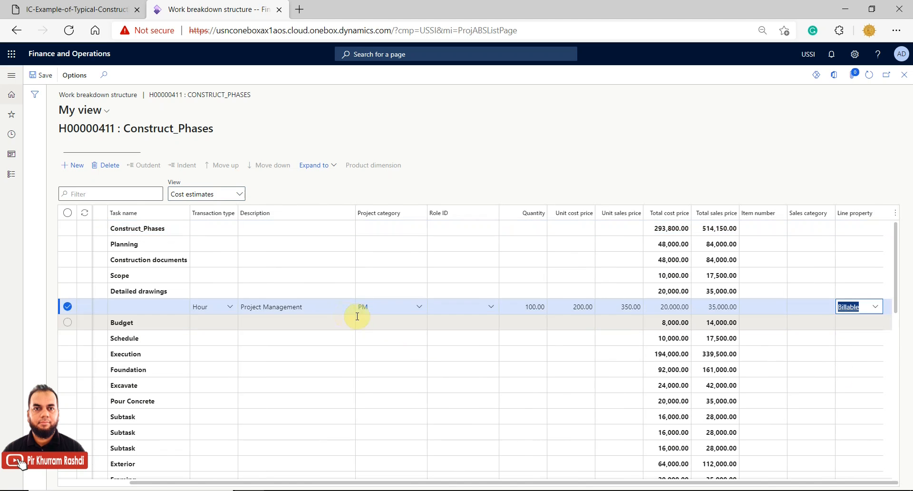
drag(356, 483, 244, 483)
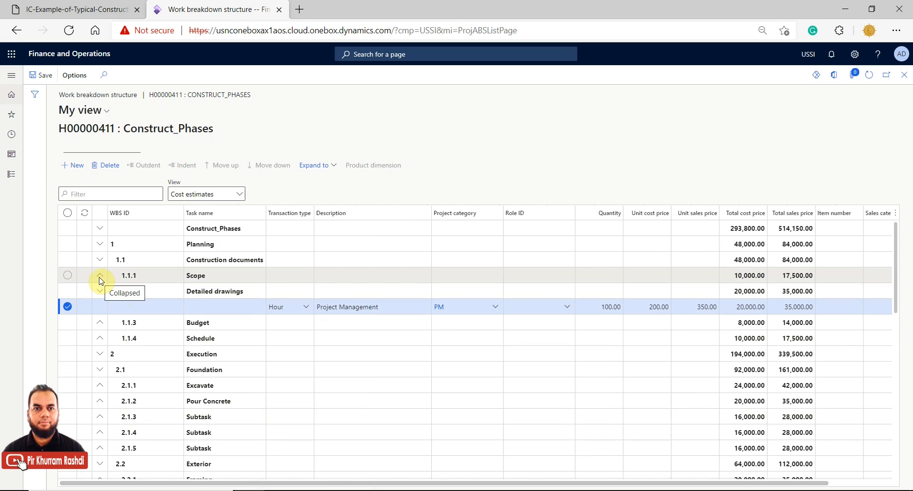
Expand the structure to Level 4 and review the cost lines of all tasks from Planning through Closeout.
click(316, 165)
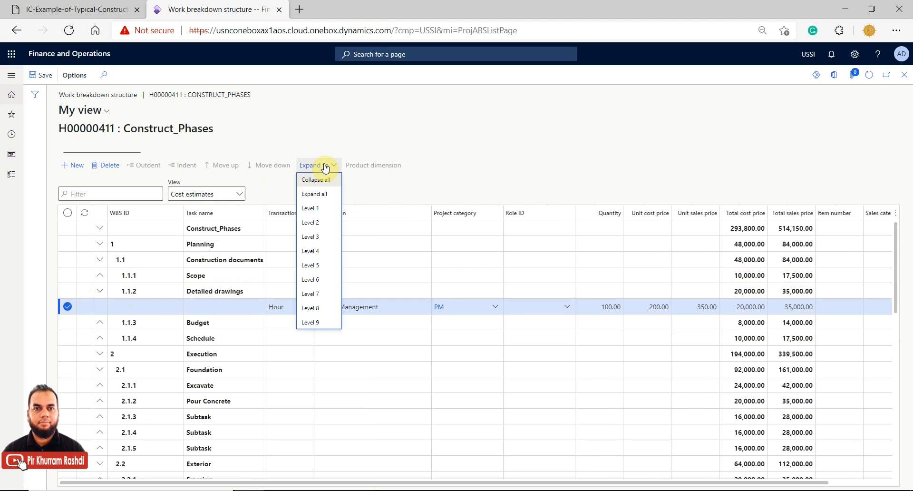
click(321, 251)
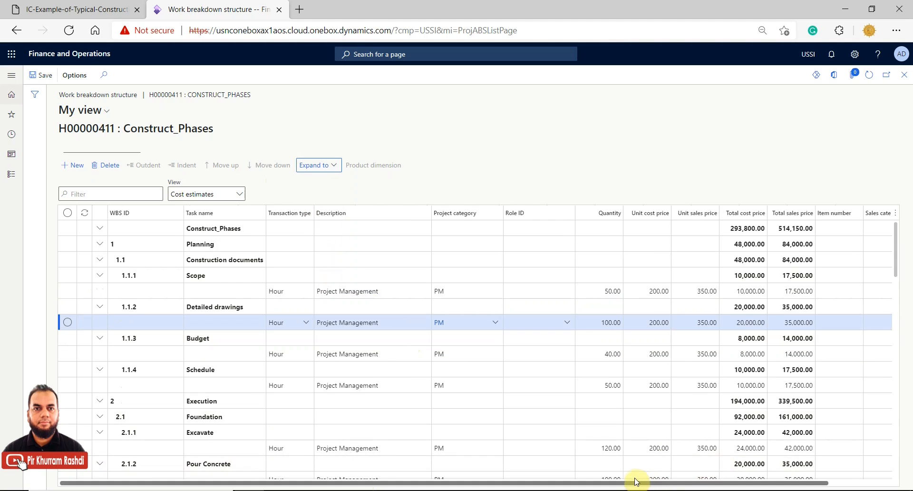
drag(633, 484, 741, 476)
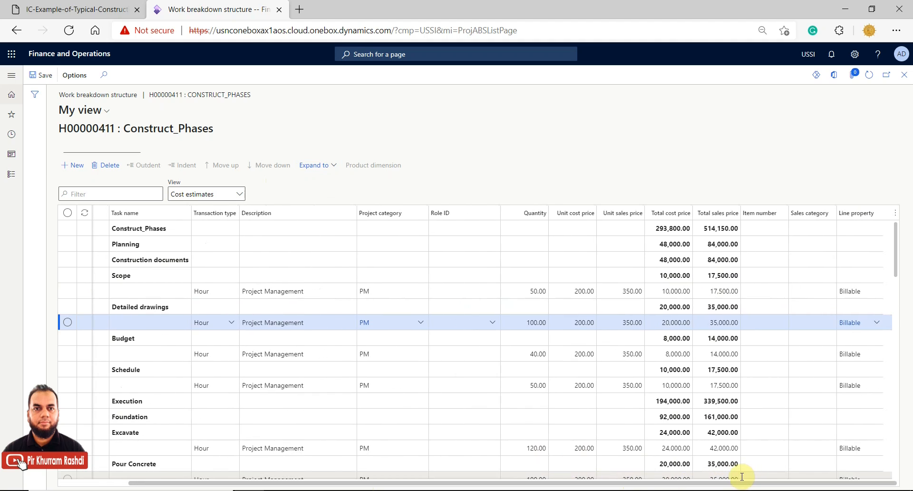
scroll(672, 401, down, 10)
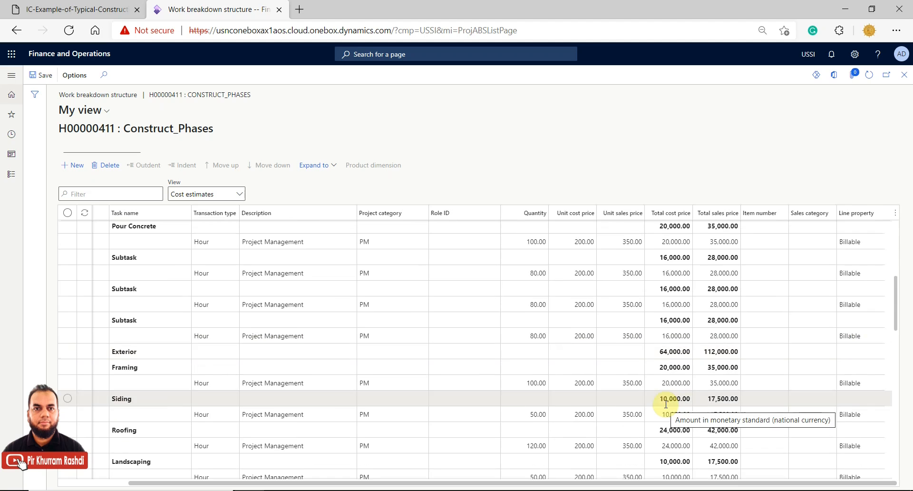
scroll(665, 404, down, 5)
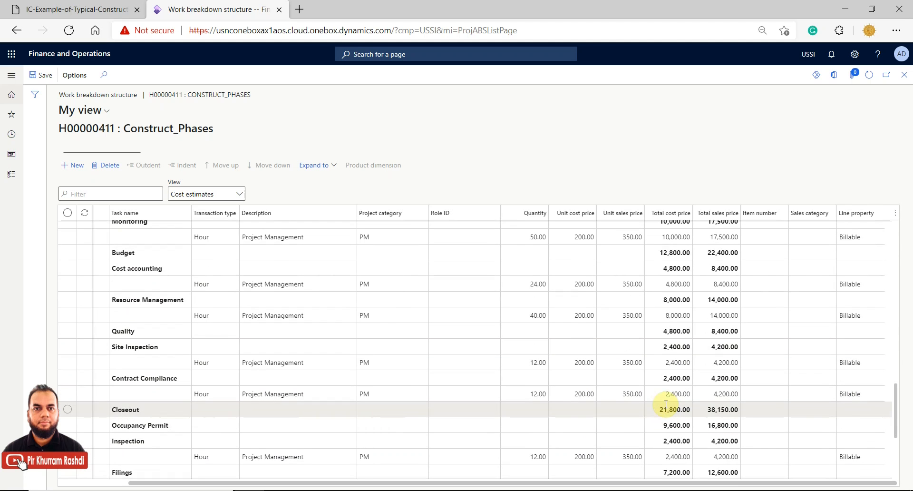
scroll(665, 404, down, 4)
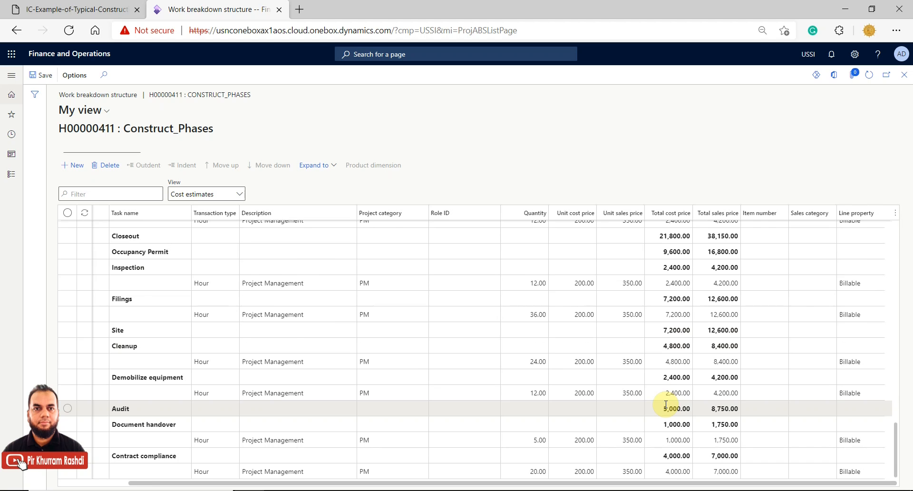
scroll(665, 404, up, 15)
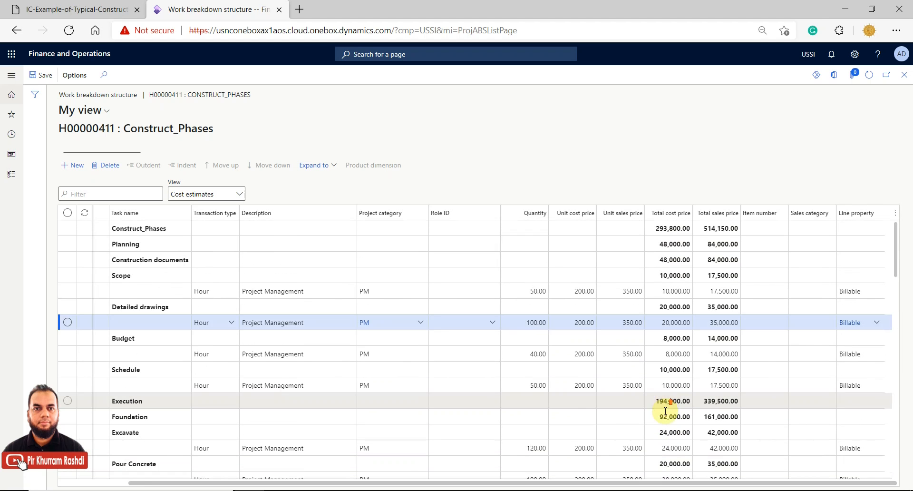
Switch the work breakdown structure back to the Scheduling view.
drag(622, 482, 437, 485)
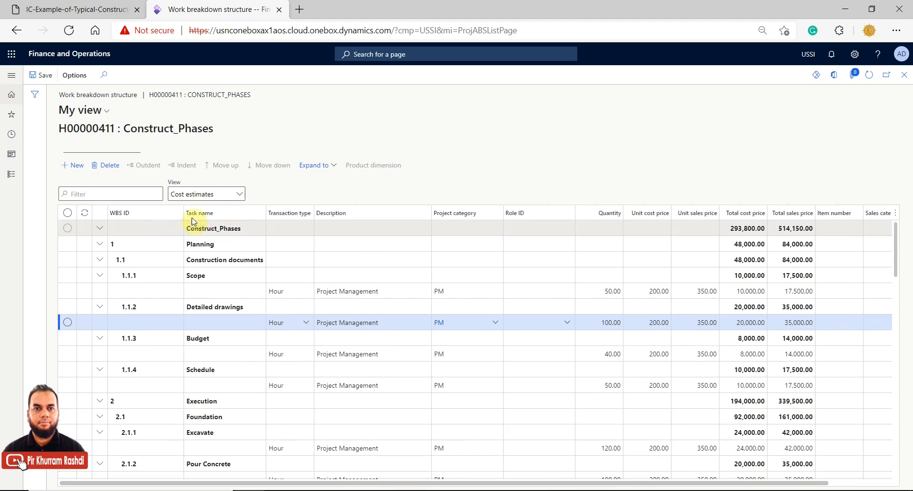
click(239, 194)
click(234, 205)
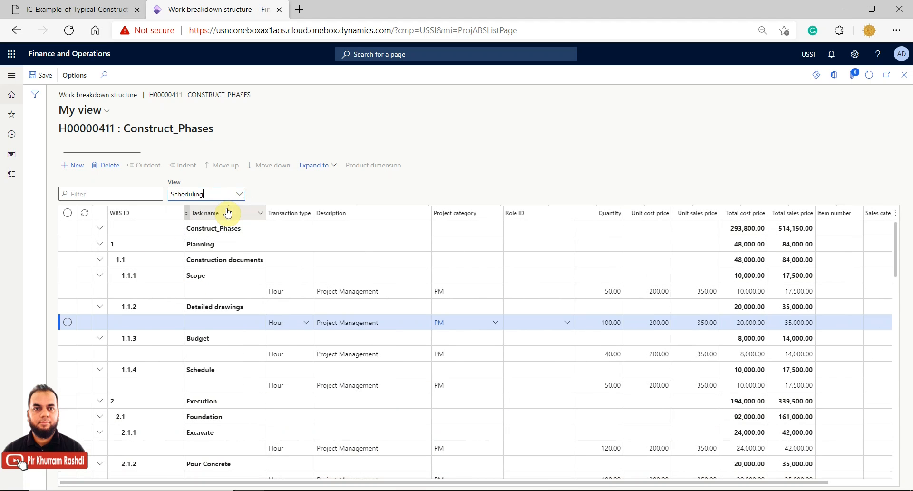